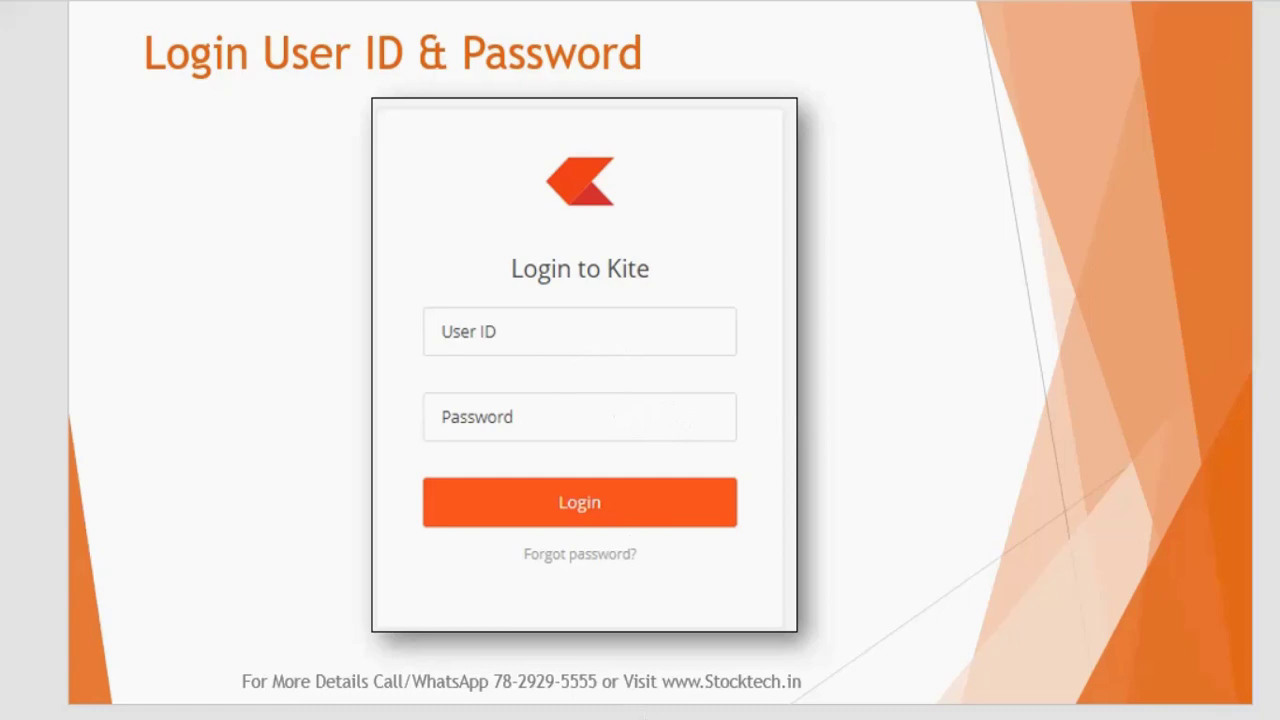
Switch to the Kite login page in Chrome and log in with the saved user ID and password.
mouse_move(628, 714)
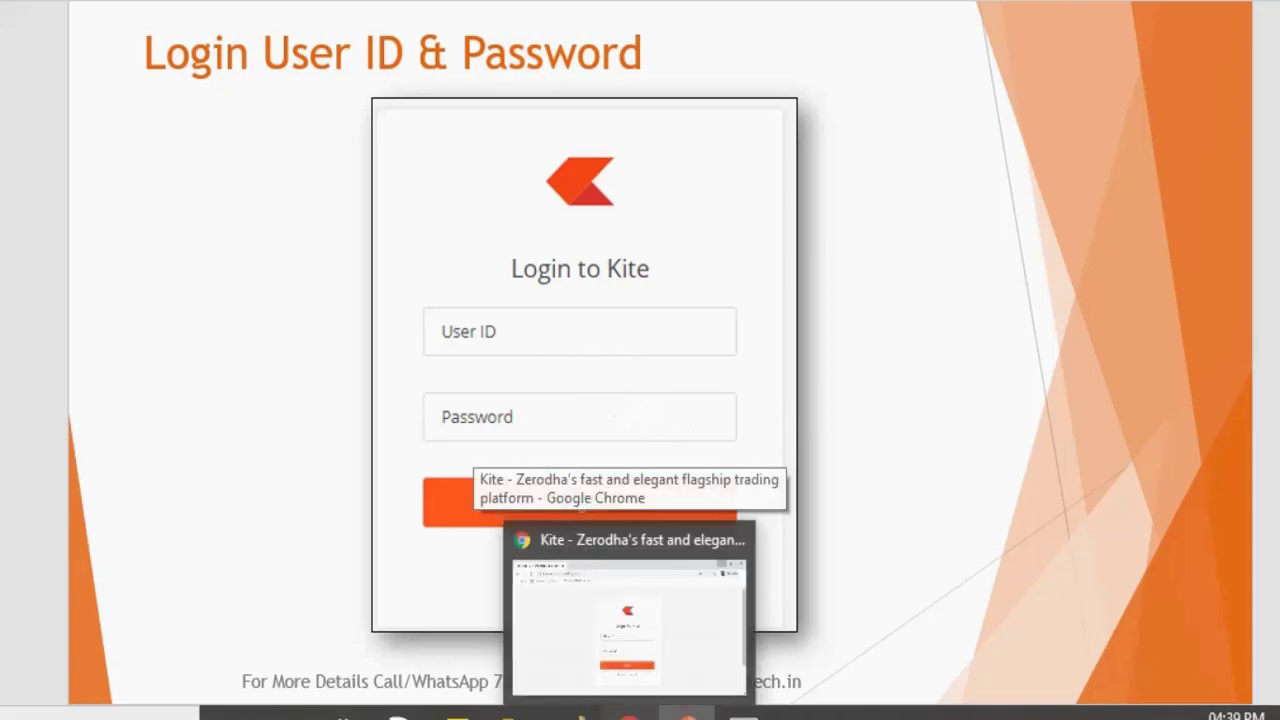
left_click(629, 606)
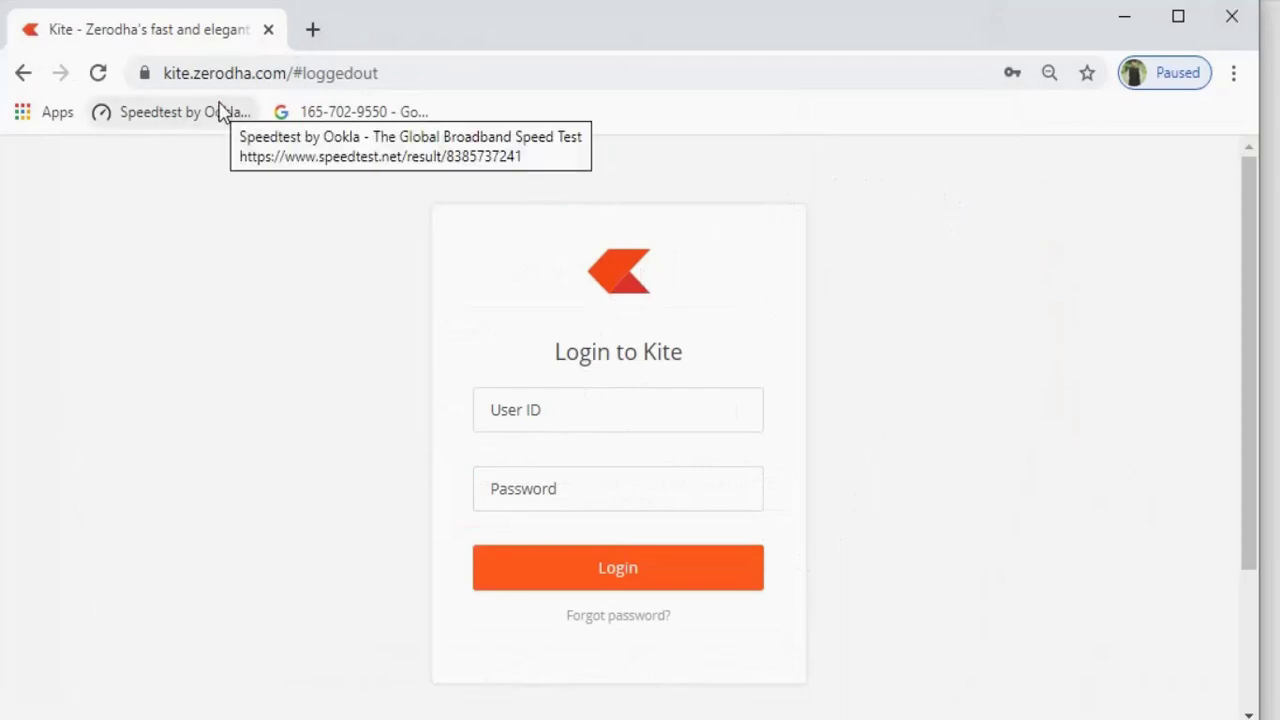
left_click(625, 422)
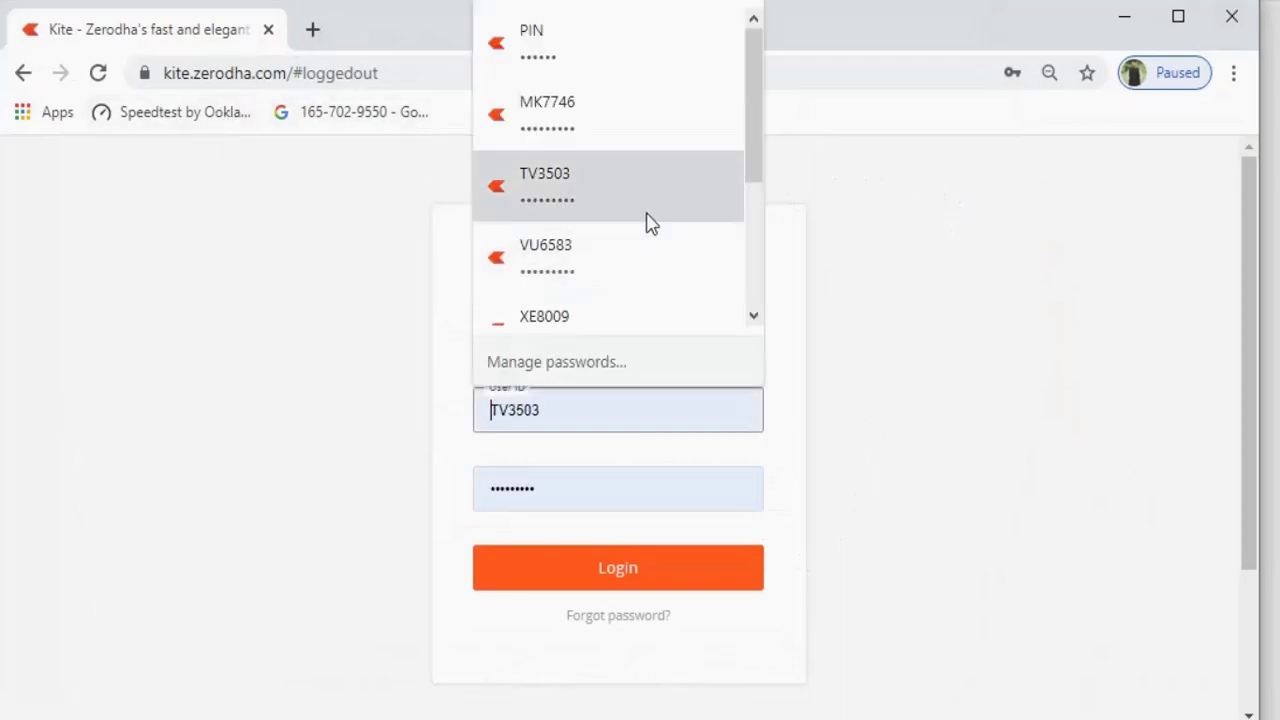
left_click(612, 277)
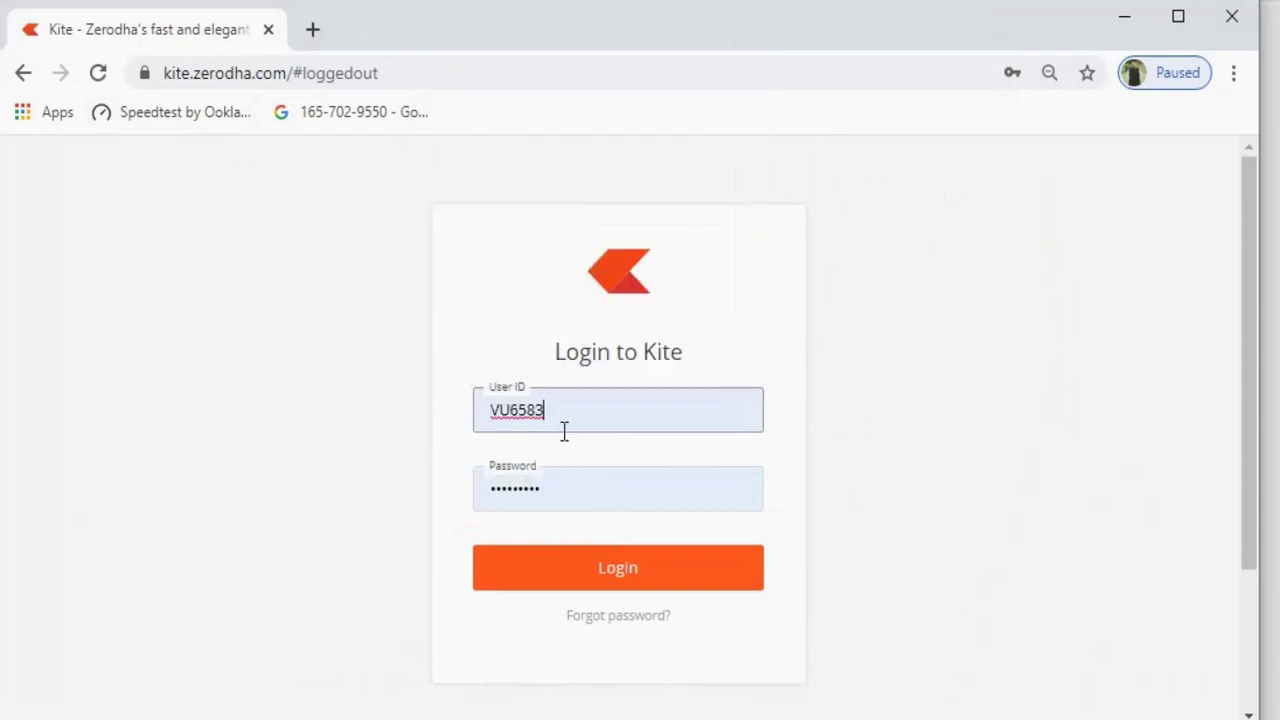
left_click(662, 570)
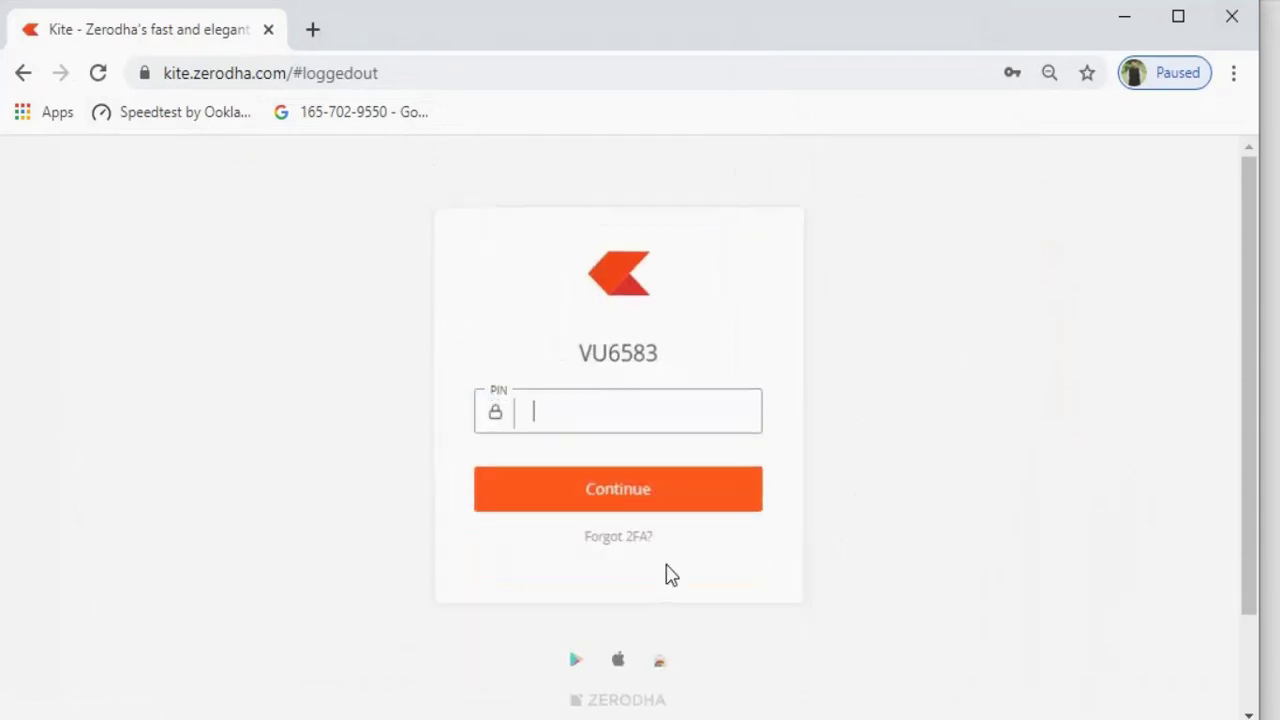
Enter the account PIN to complete the login and dismiss the browser's offer to update the saved password.
type("••••••")
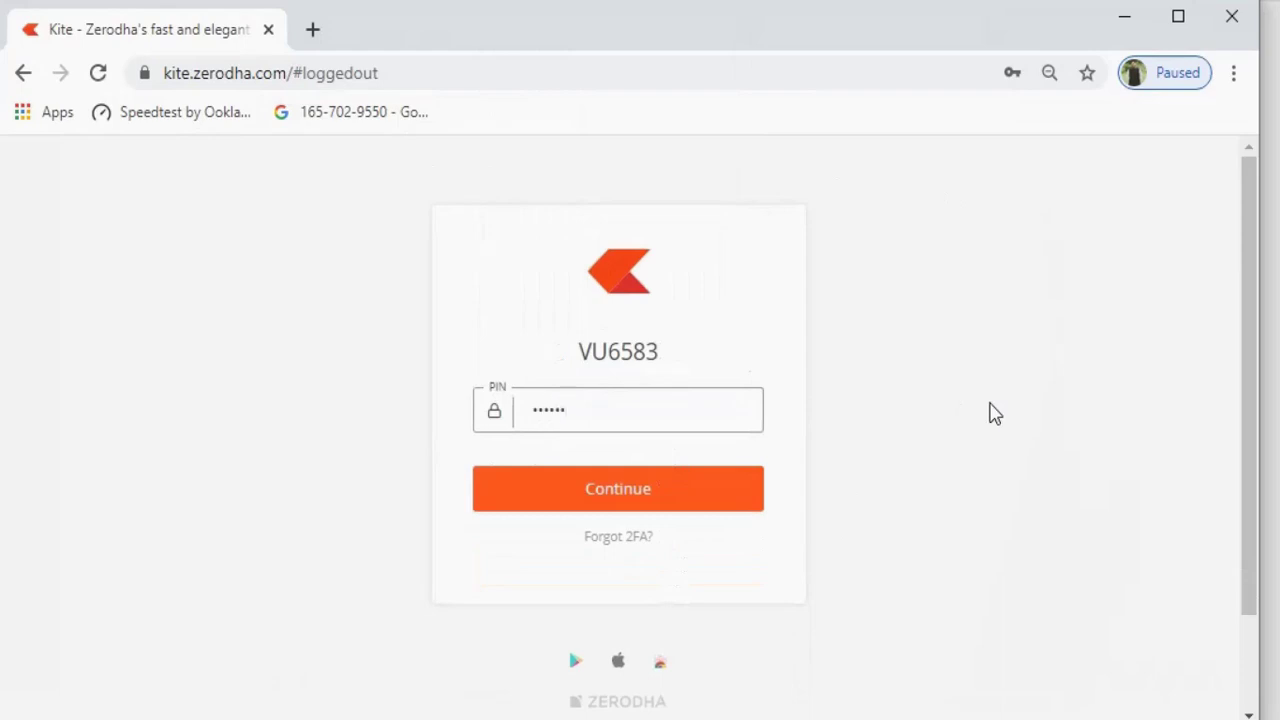
left_click(721, 505)
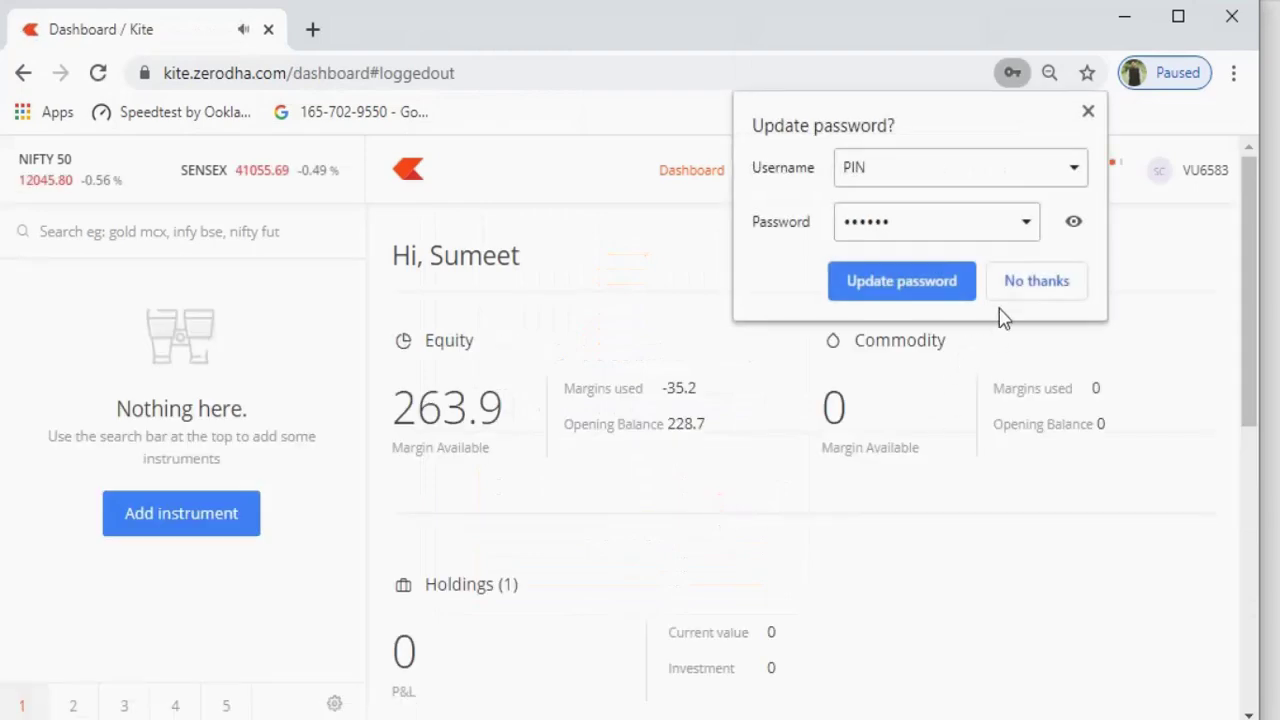
left_click(1088, 111)
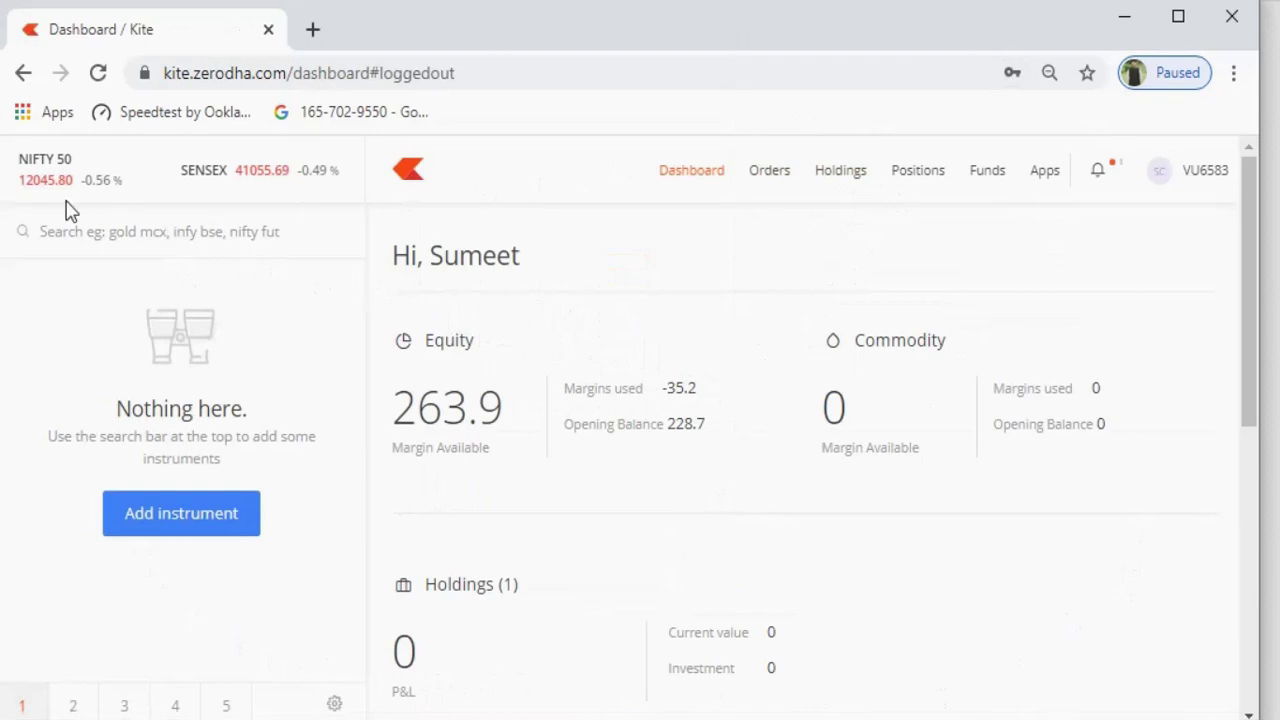
Search for "reliance" and add the NSE-listed RELIANCE stock to watchlist 1.
scroll(288, 500, "down", 3)
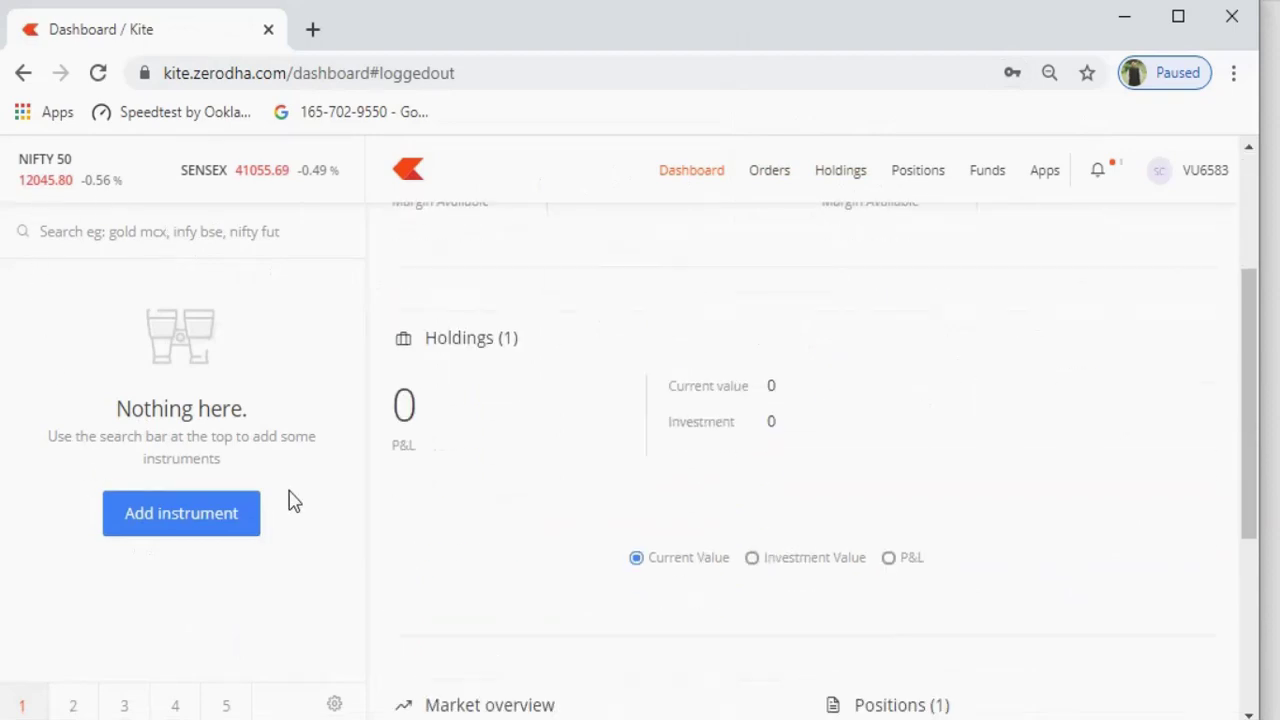
scroll(288, 500, "up", 3)
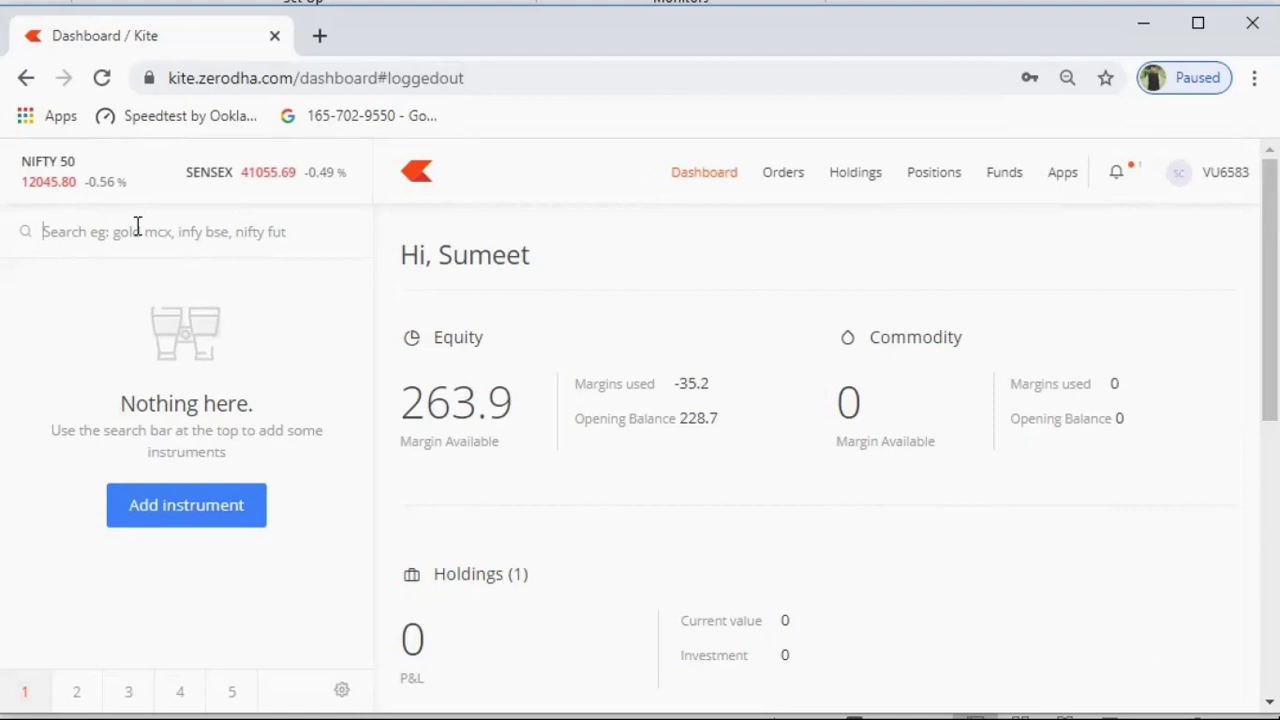
type("rel")
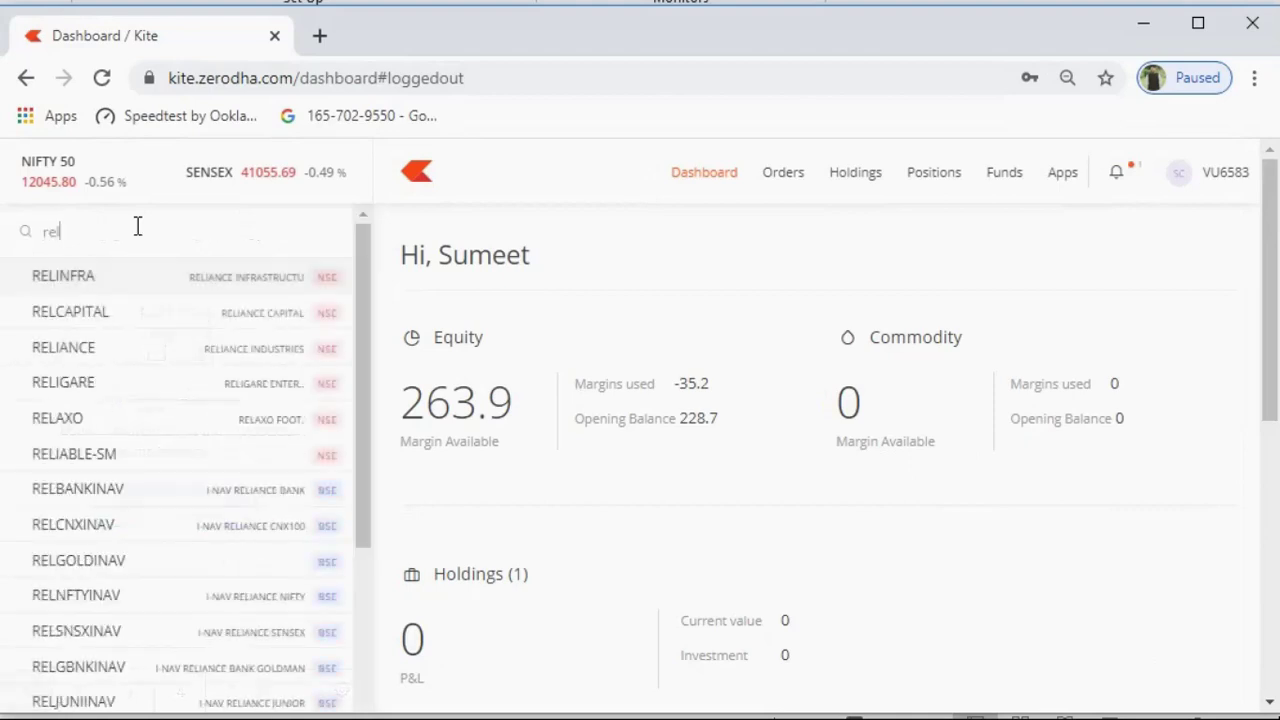
type("iance")
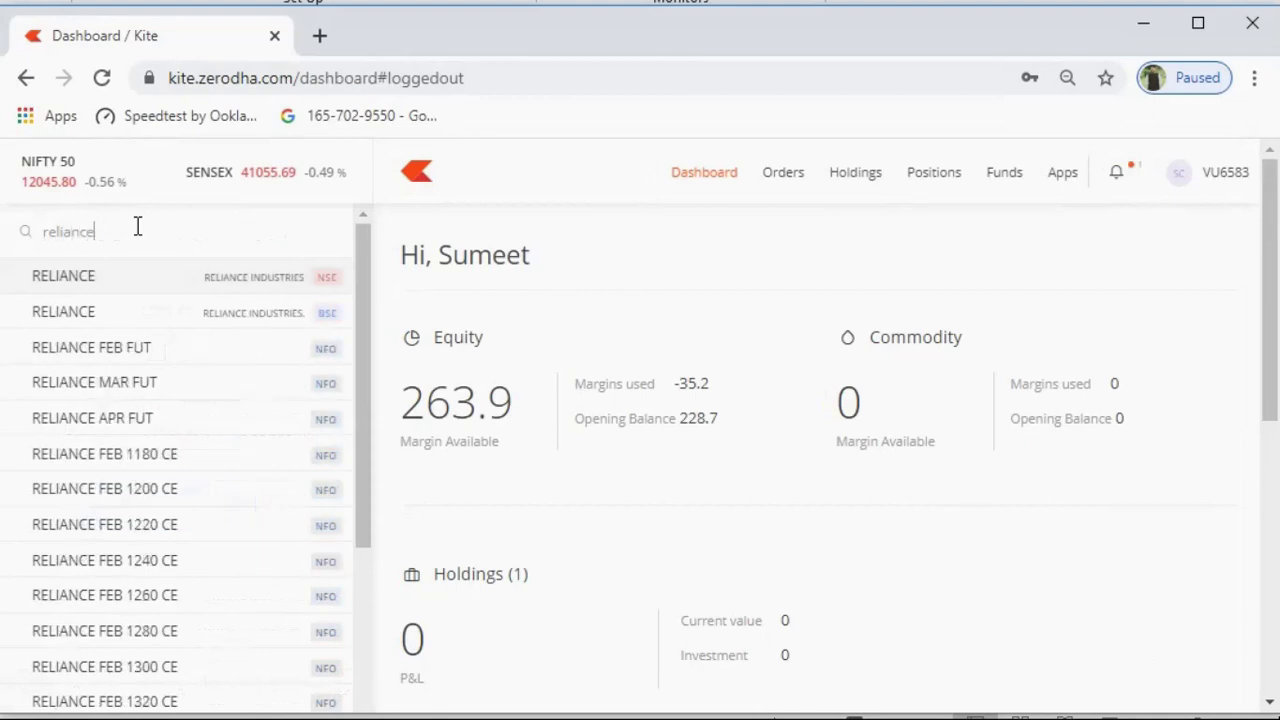
mouse_move(214, 286)
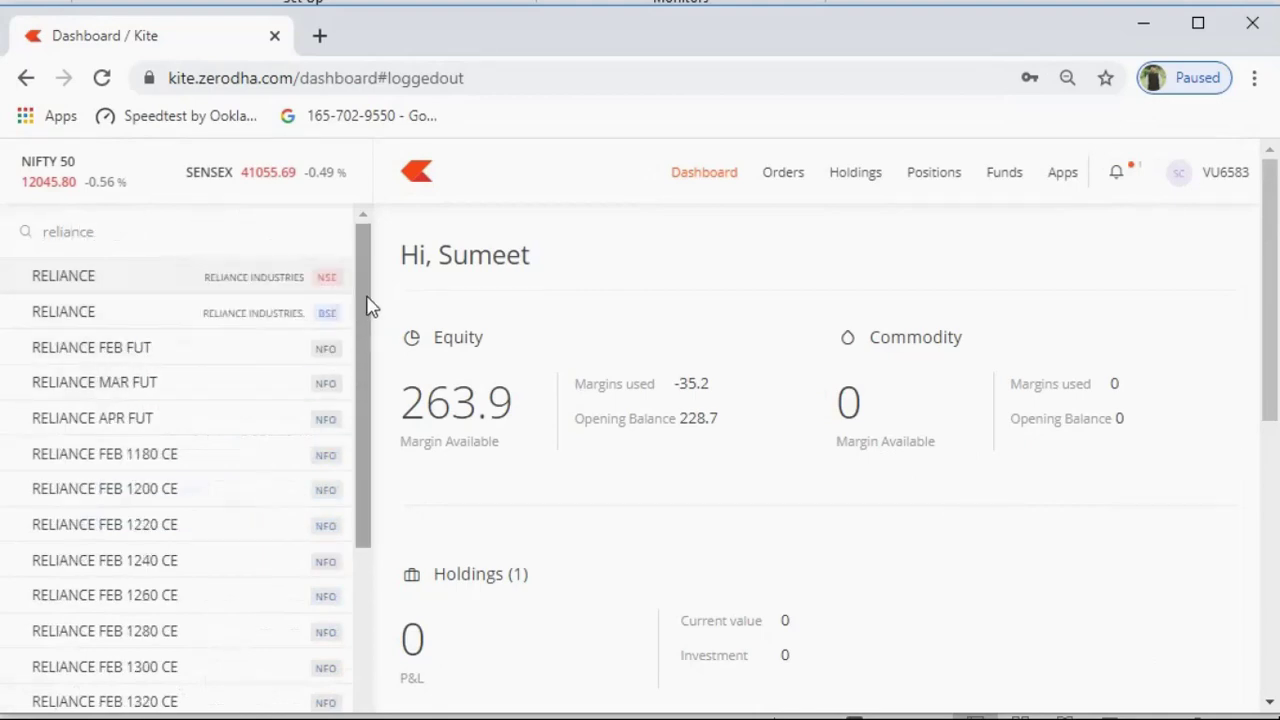
mouse_move(334, 290)
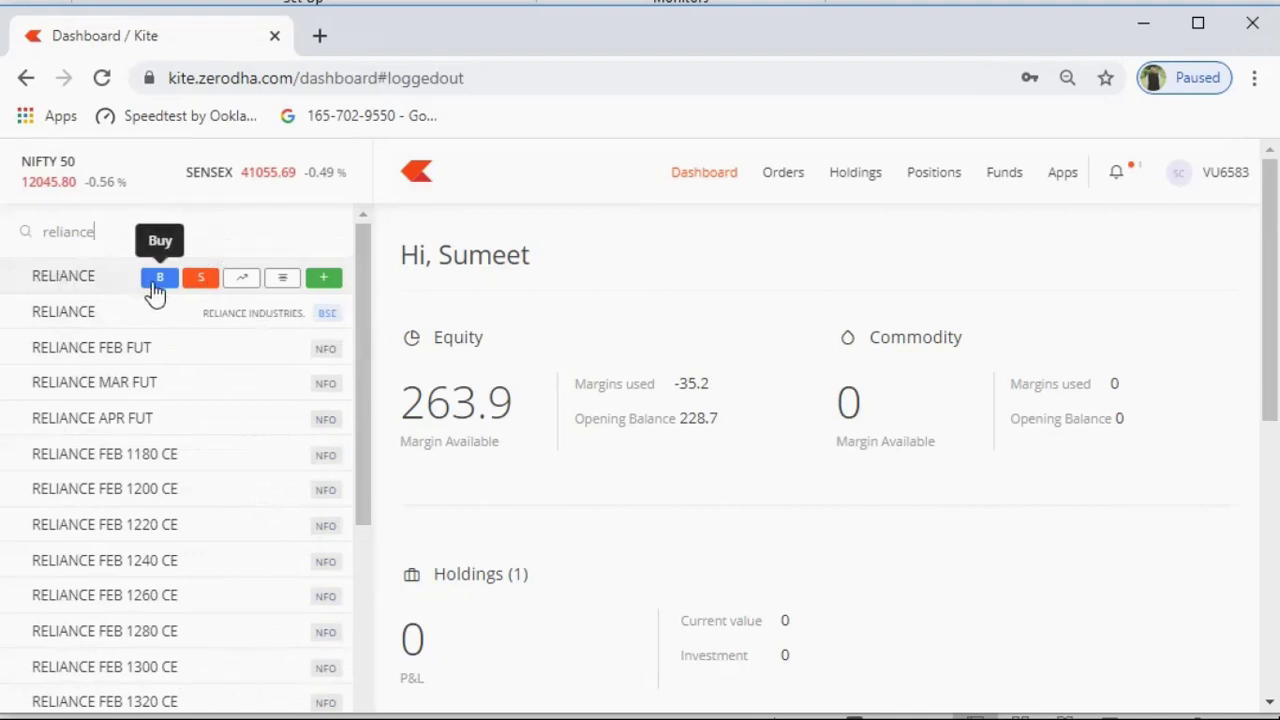
left_click(327, 280)
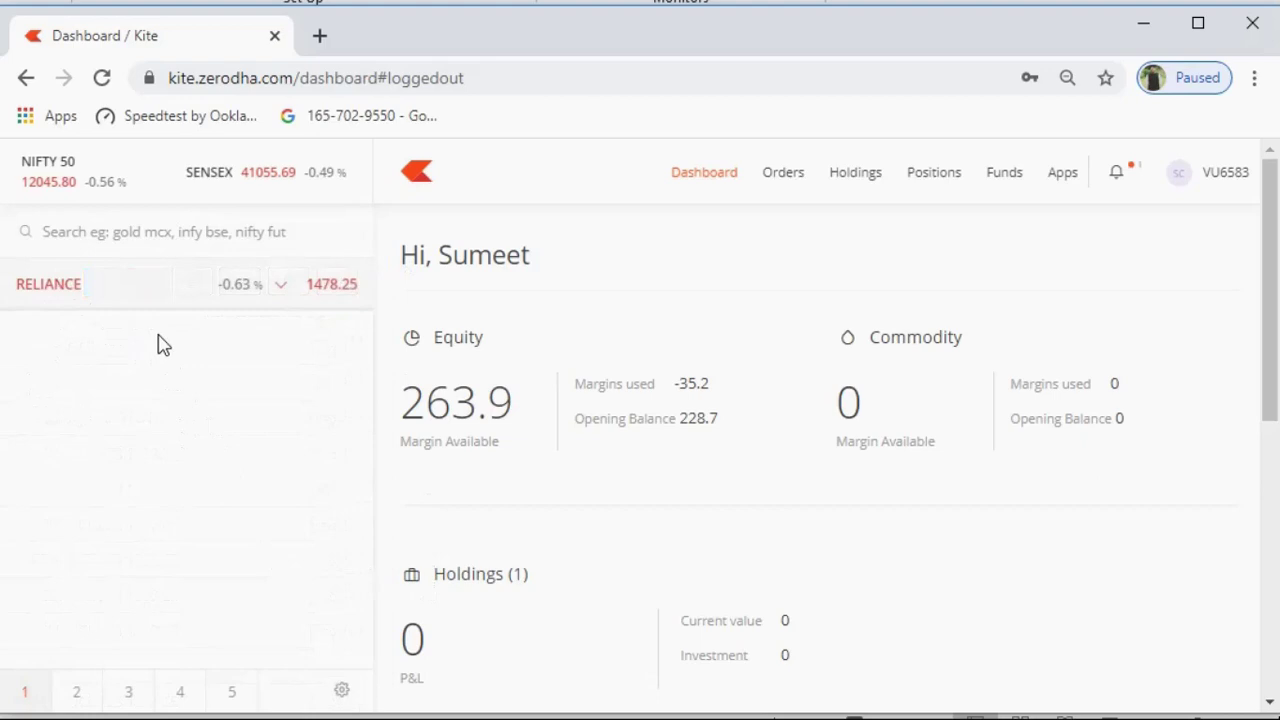
Search for "tata moto" and add the NSE-listed TATAMOTORS stock to watchlist 1.
mouse_move(148, 305)
left_click(187, 244)
type("tata")
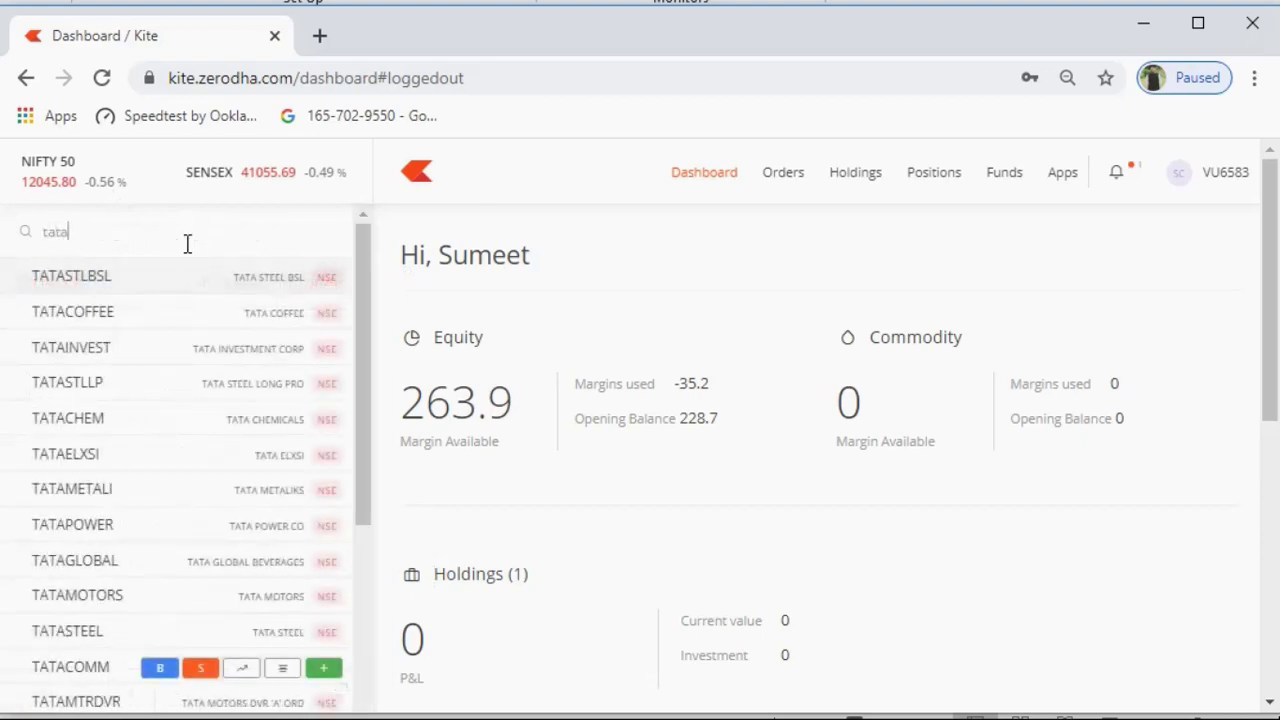
type(" moto")
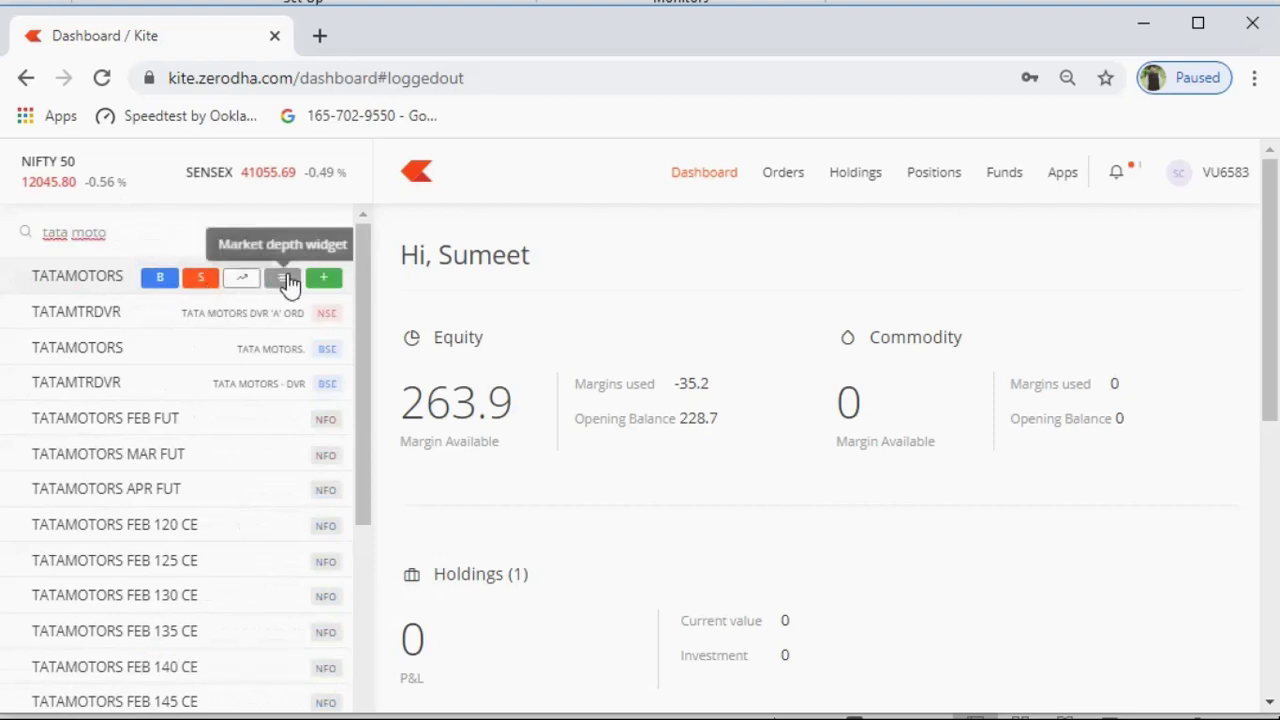
mouse_move(335, 285)
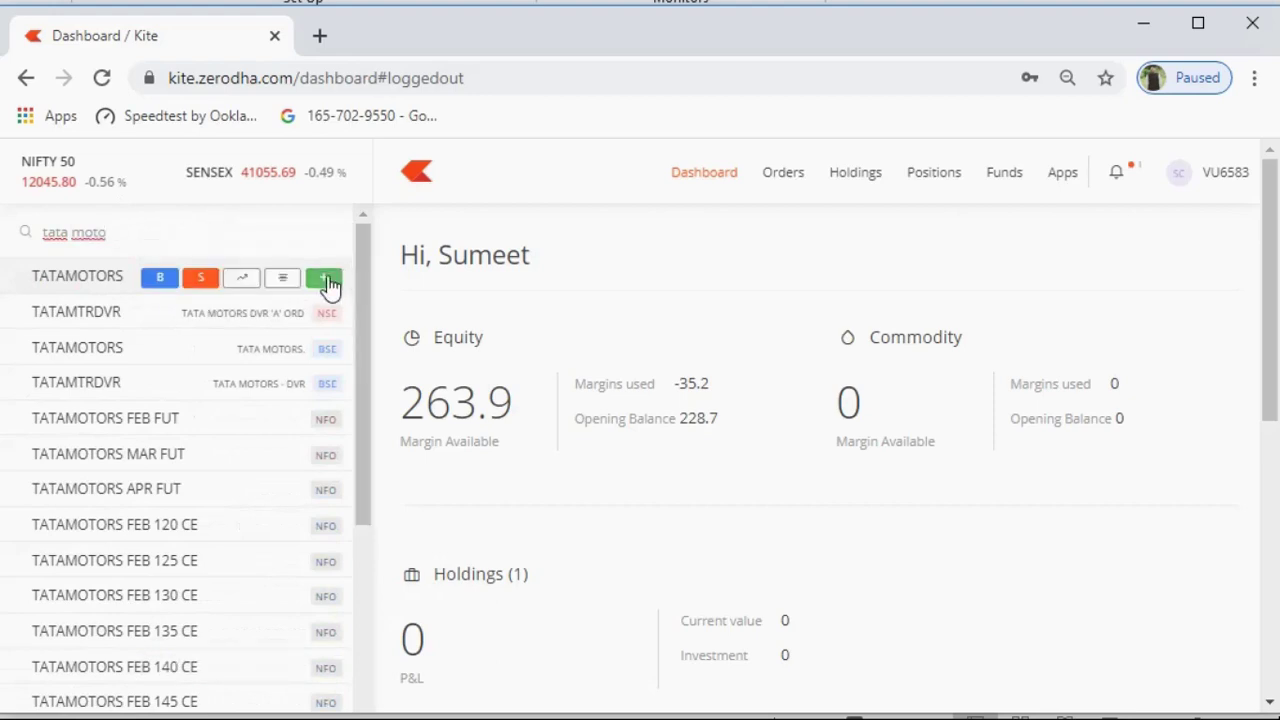
left_click(330, 282)
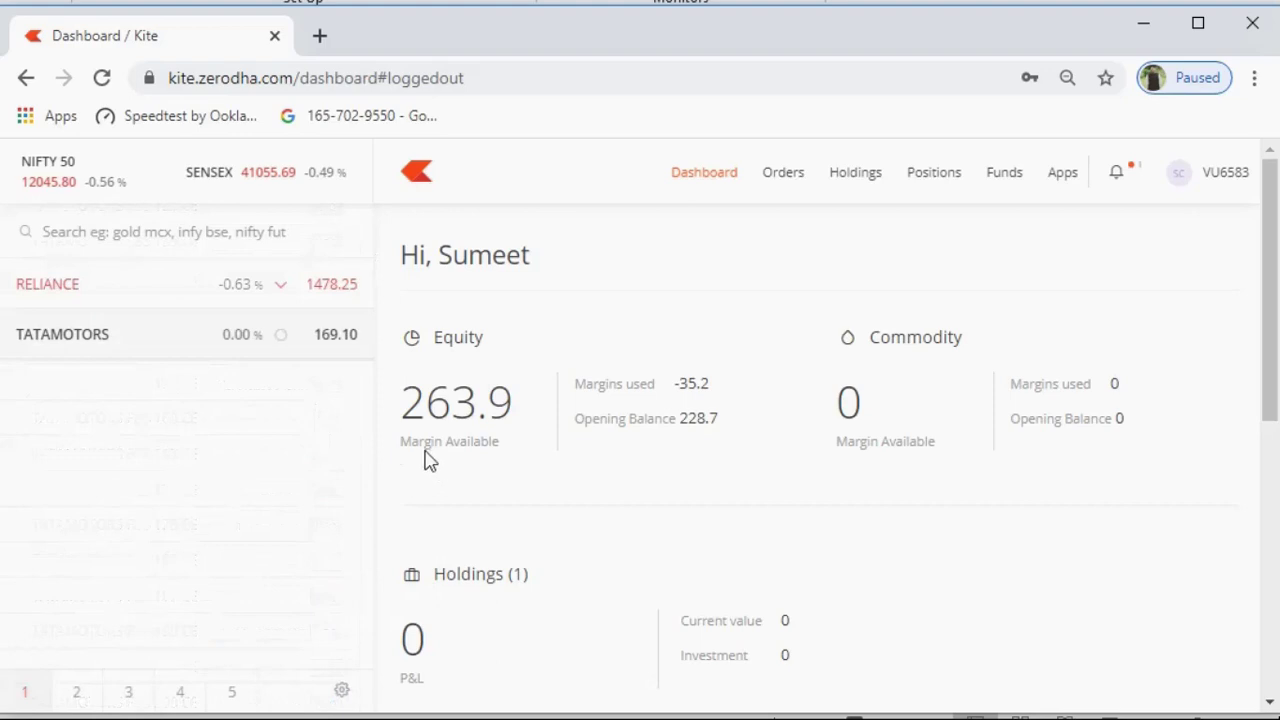
Add ONGC and the NIFTY BANK index to watchlist 1, finding the index with the search "index nifty bank".
left_click(286, 231)
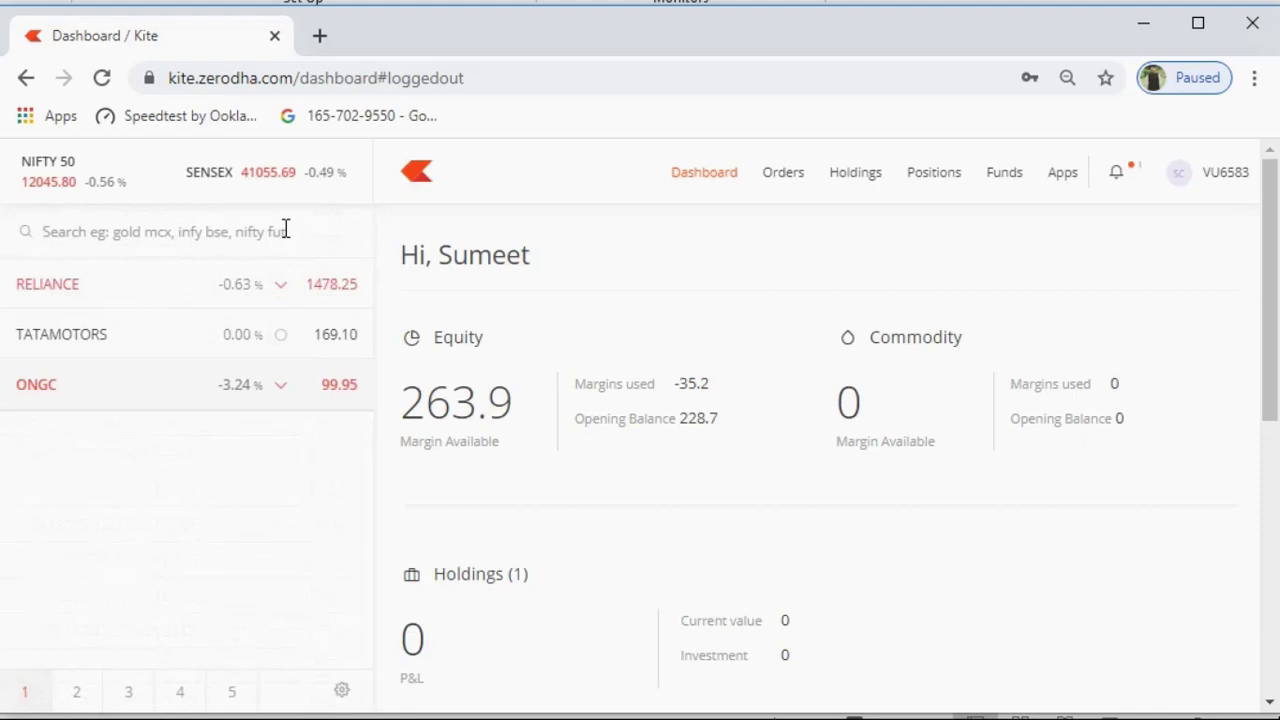
type("n")
key("BackSpace")
type("index")
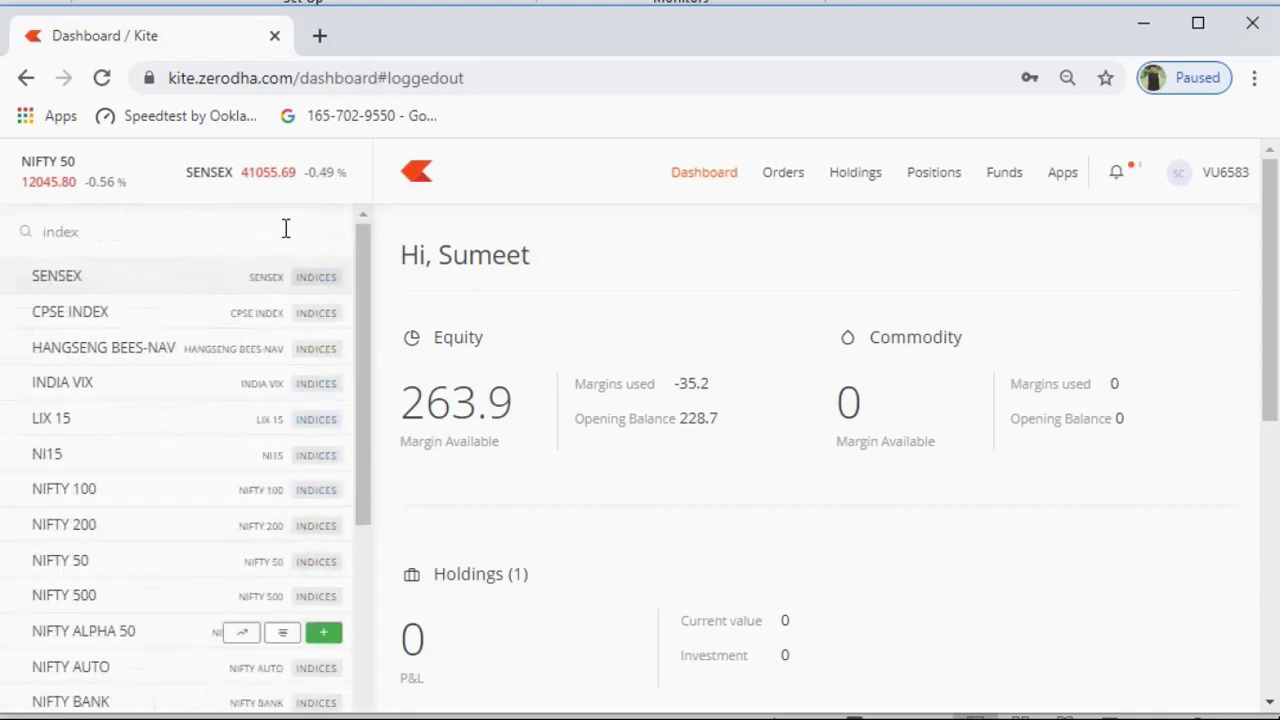
type(" nifty")
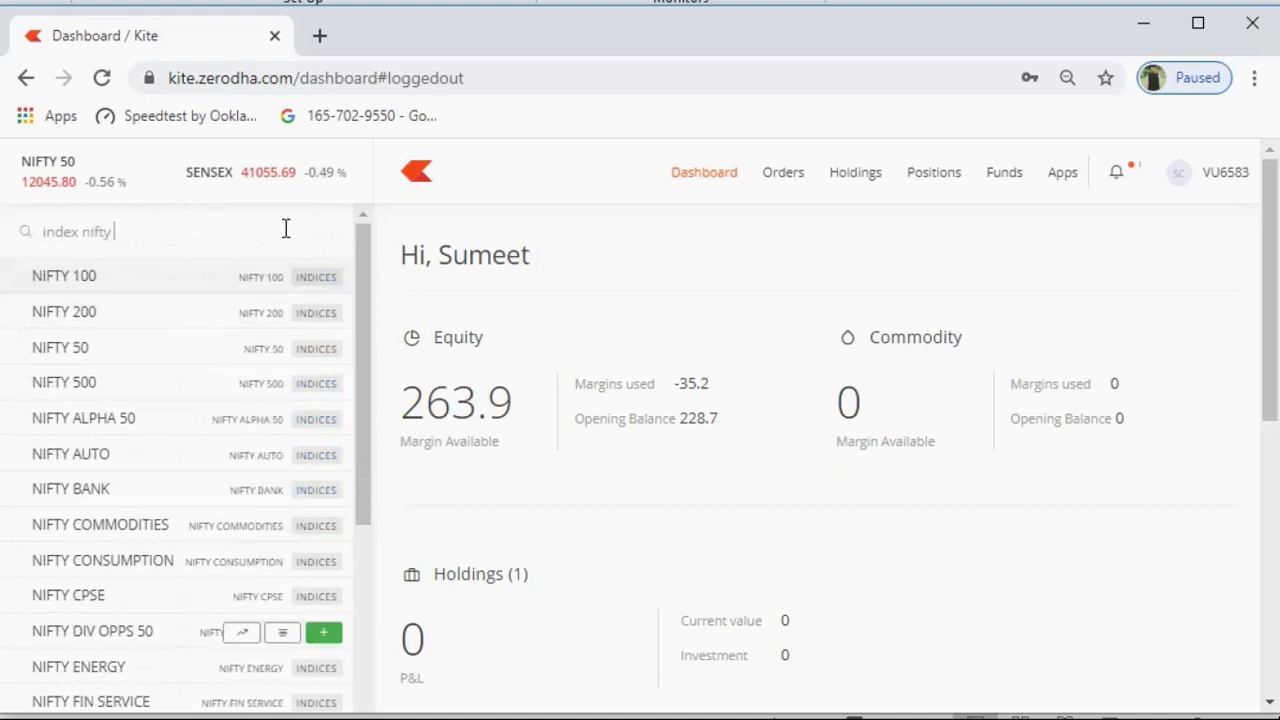
type(" bank")
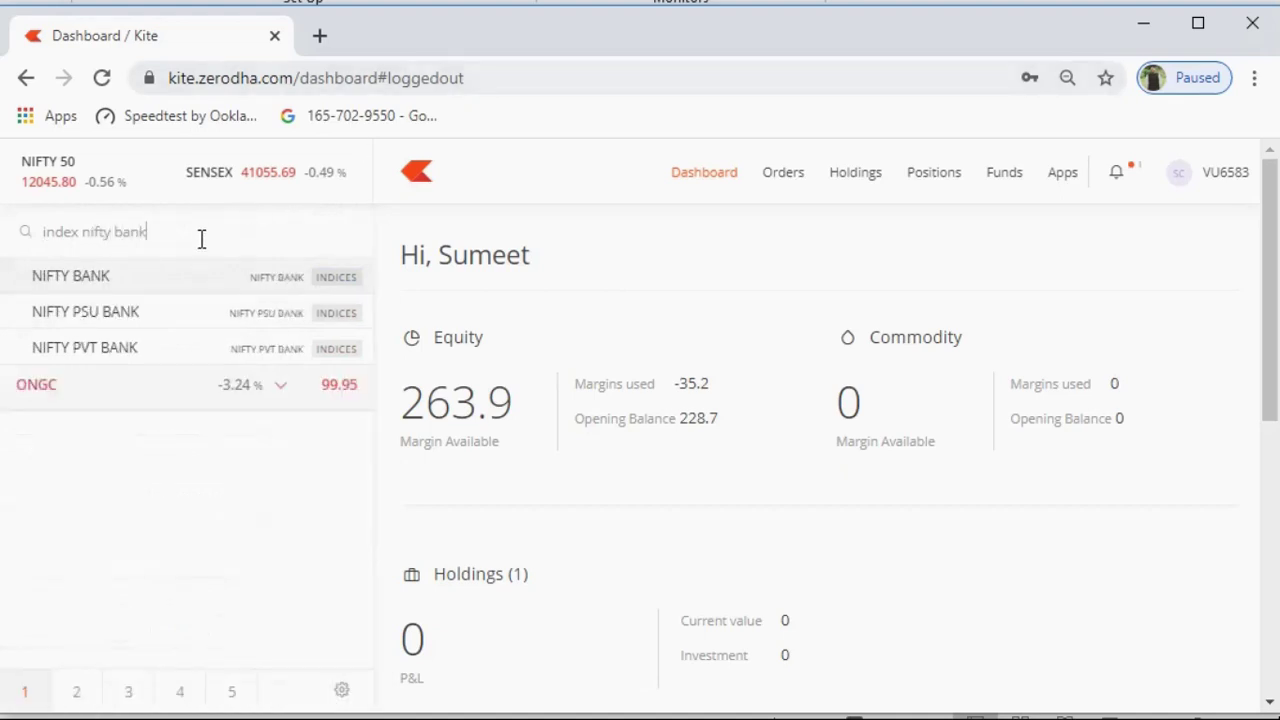
mouse_move(297, 277)
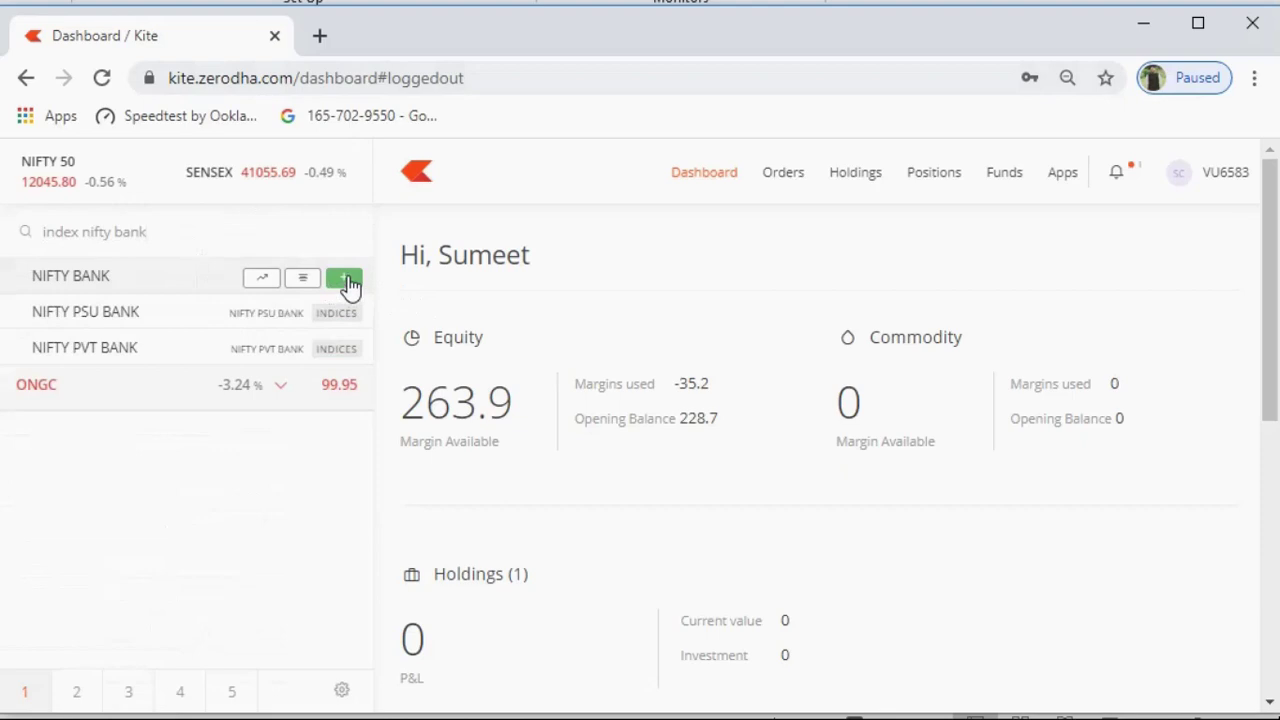
left_click(345, 280)
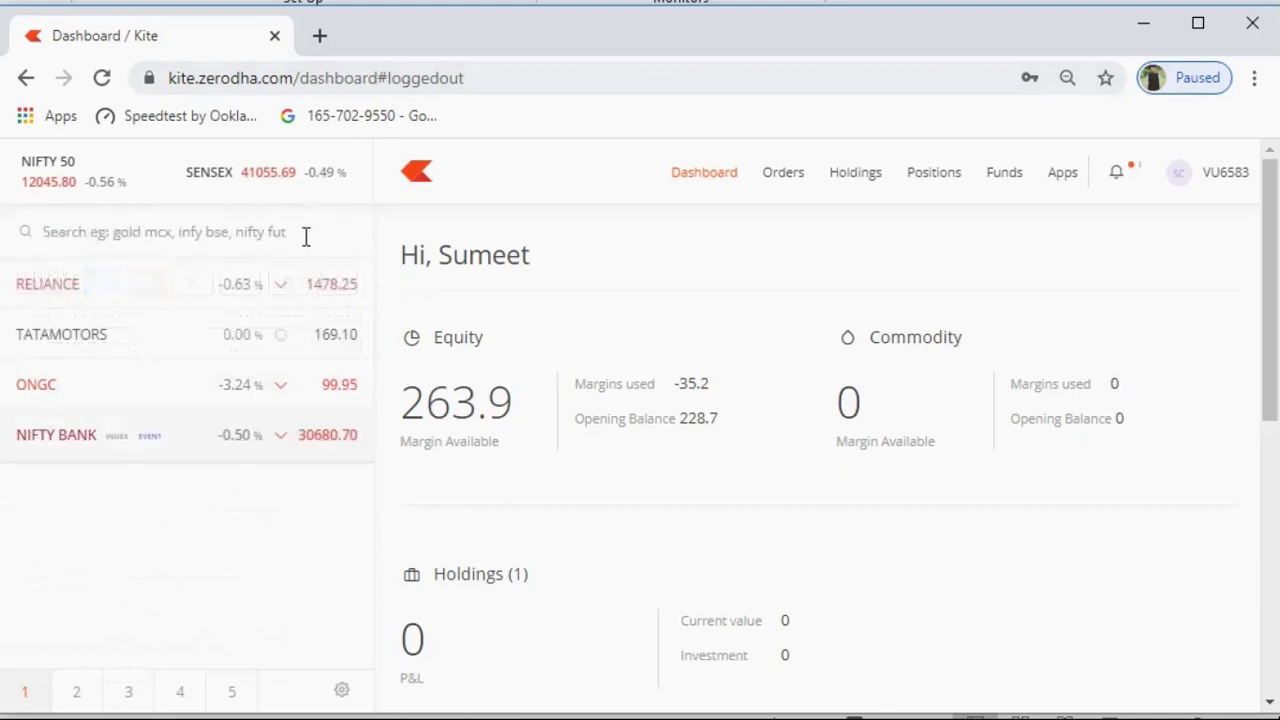
Search for "index nifty it" and add the NIFTY IT index to watchlist 1.
type("nift")
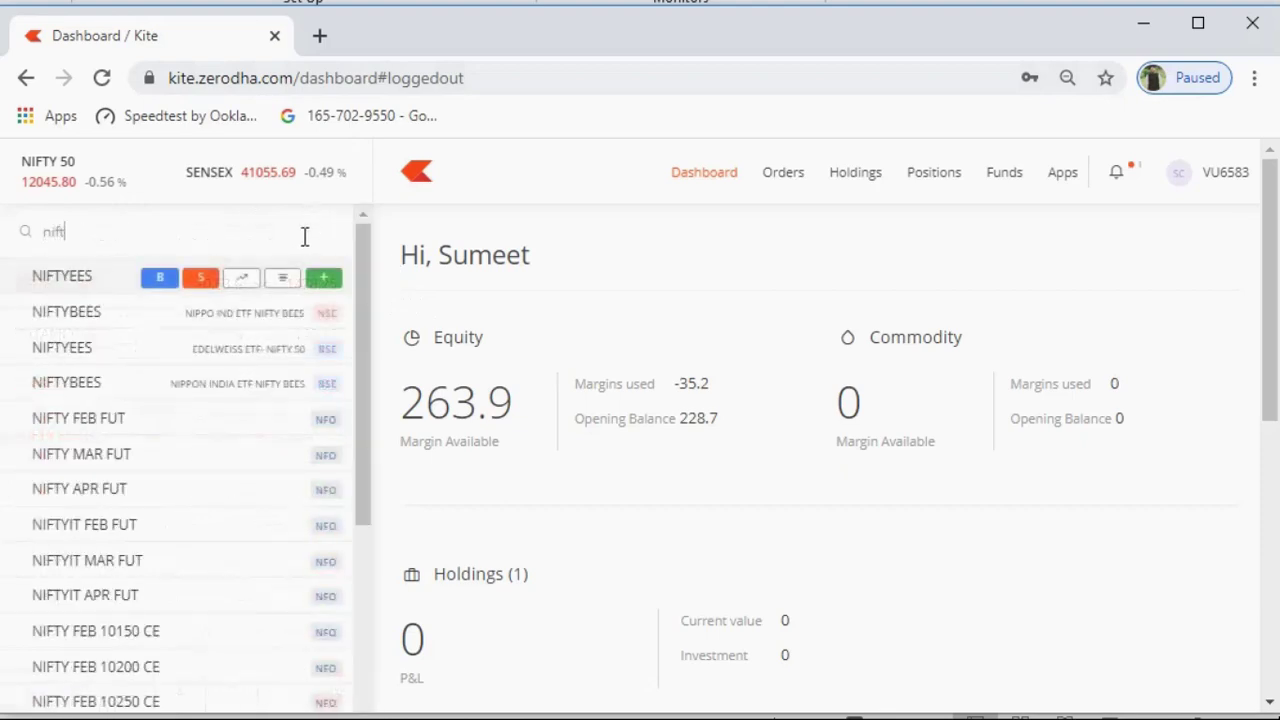
key("BackSpace")
key("BackSpace")
key("BackSpace")
key("BackSpace")
type("i")
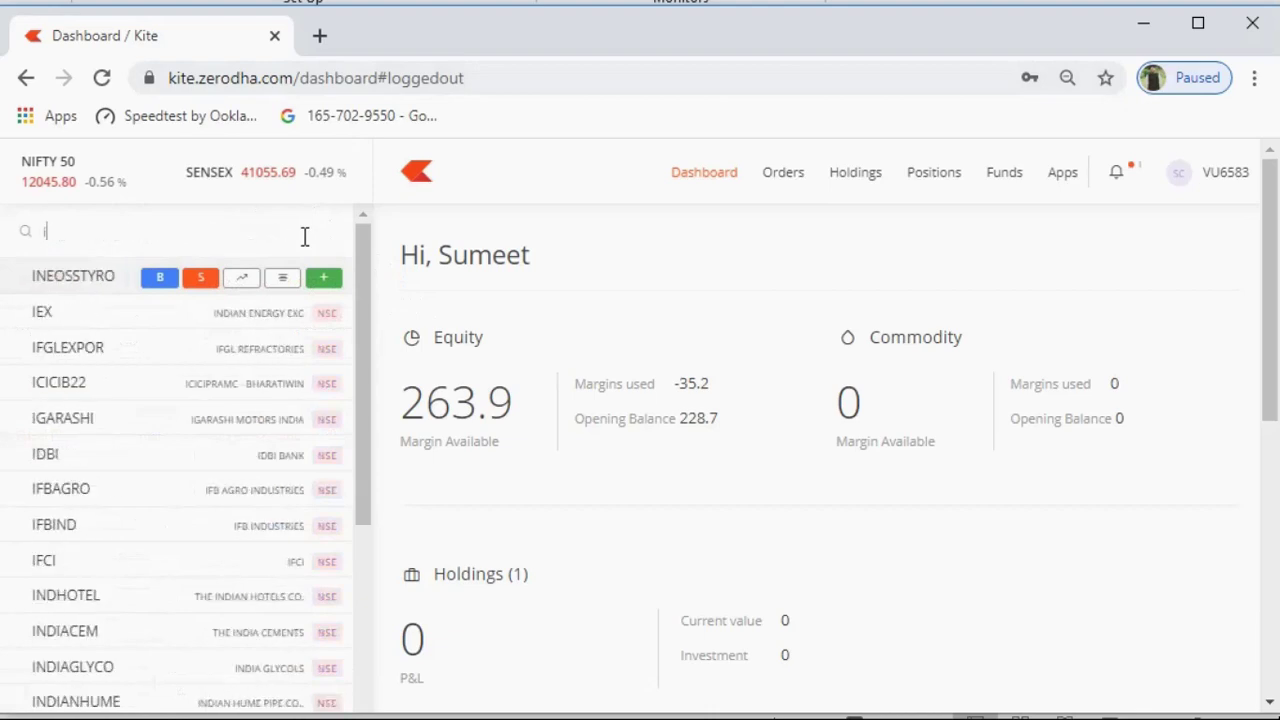
type("ndex ni")
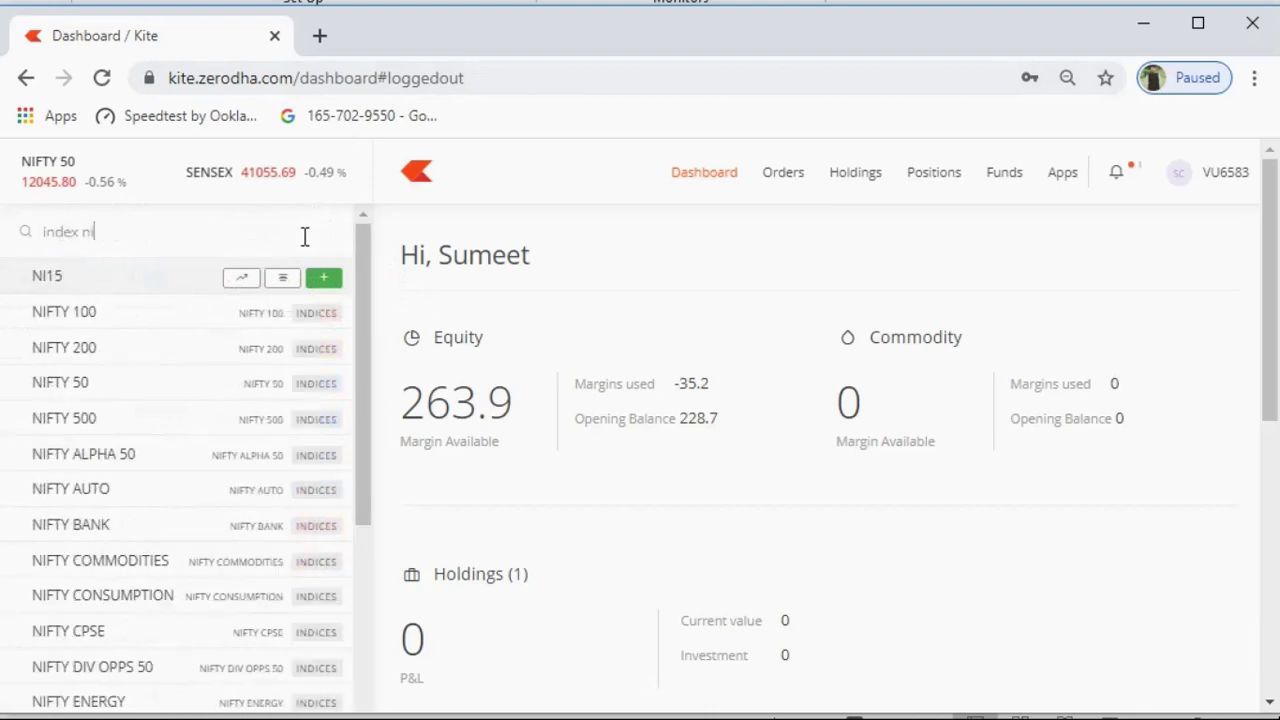
type("fty it")
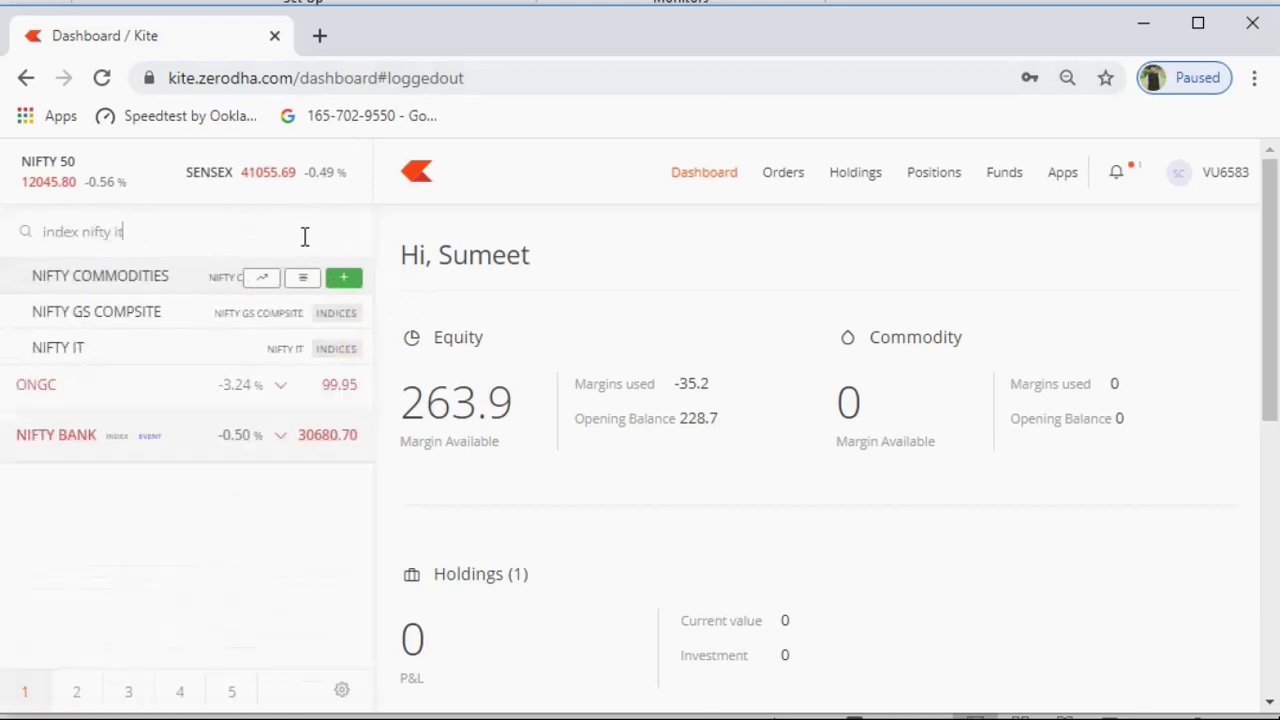
left_click(344, 348)
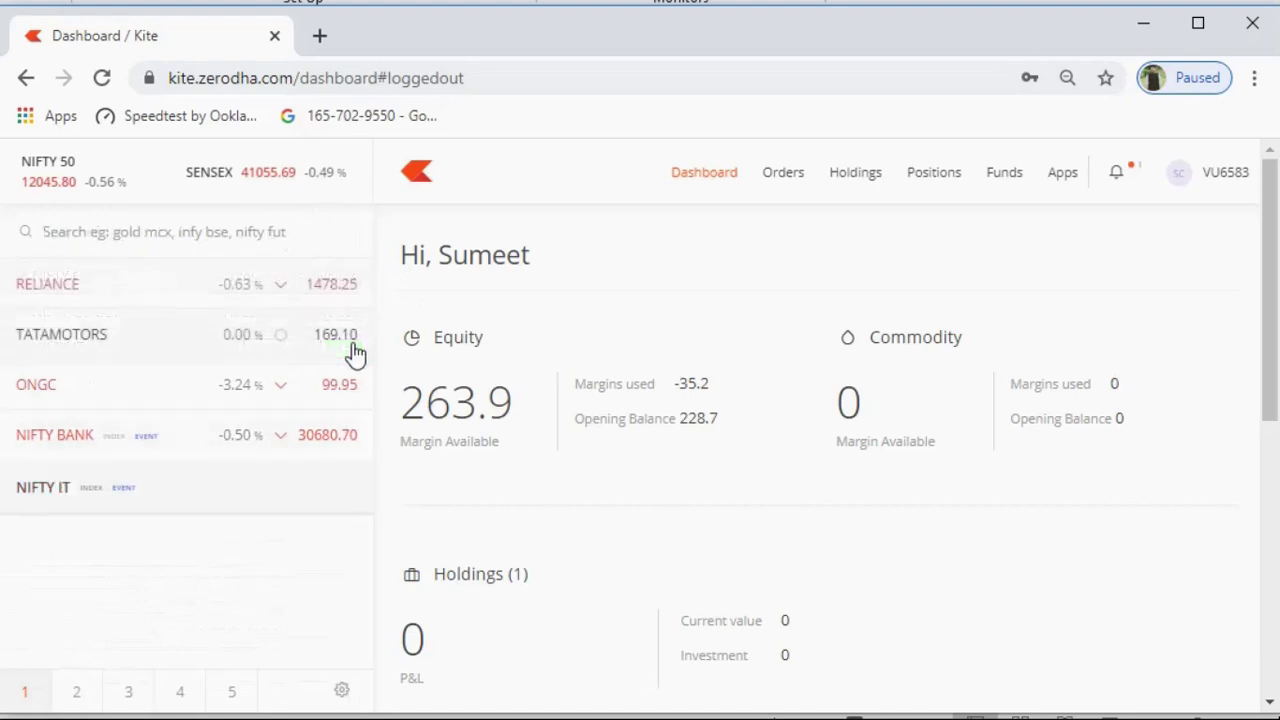
Look through the other watchlists and delete the ACC stock from watchlist 5.
mouse_move(117, 387)
mouse_move(120, 489)
scroll(146, 491, "down", 4)
scroll(147, 492, "up", 3)
scroll(147, 492, "up", 2)
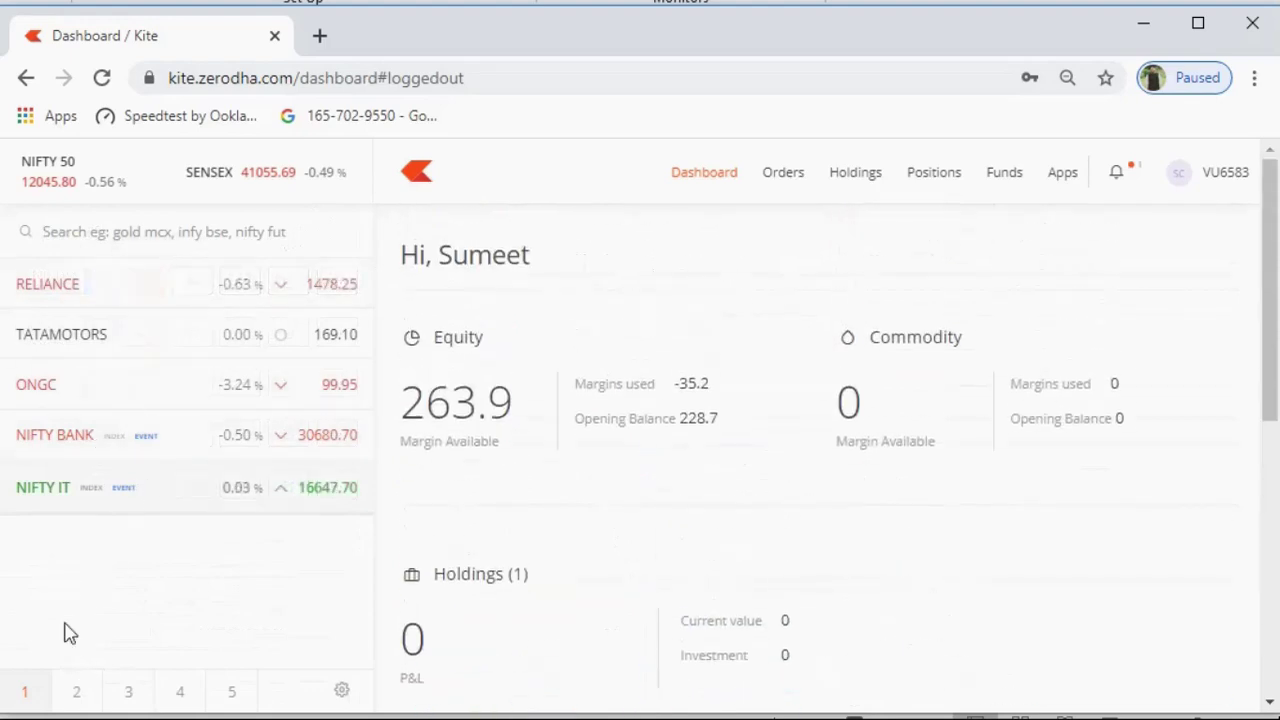
left_click(63, 690)
left_click(126, 695)
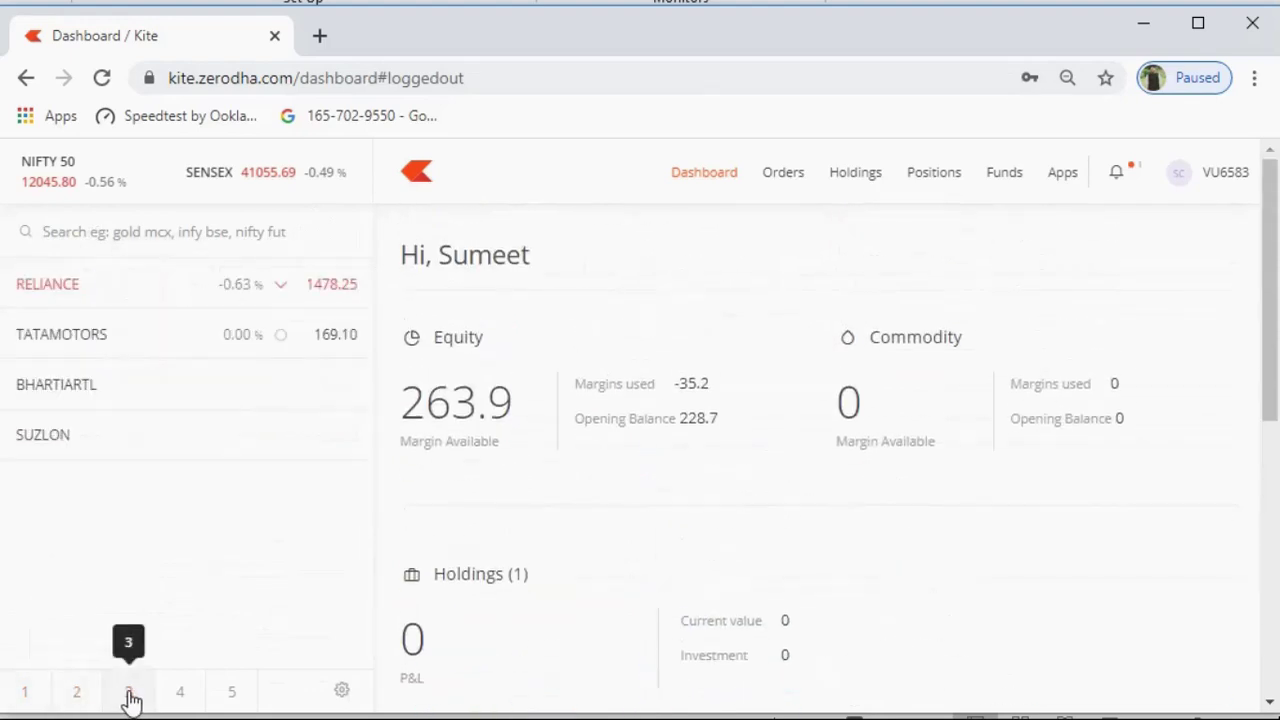
left_click(231, 691)
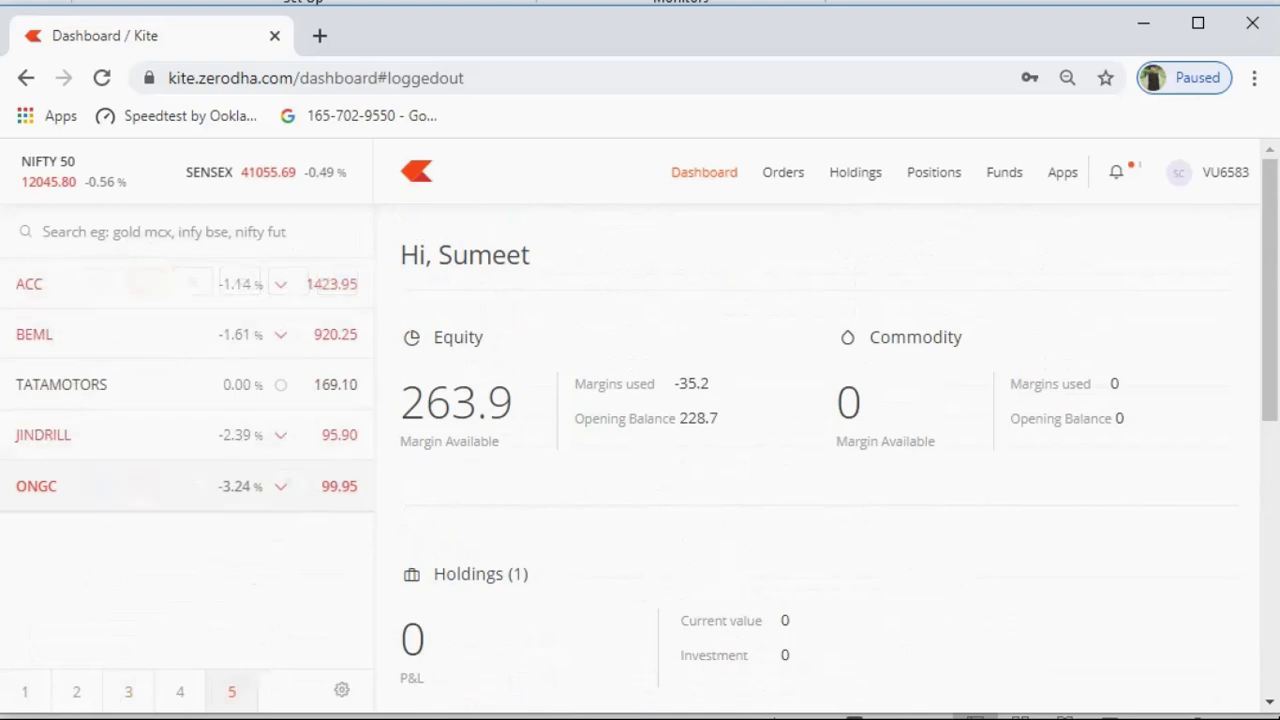
mouse_move(285, 298)
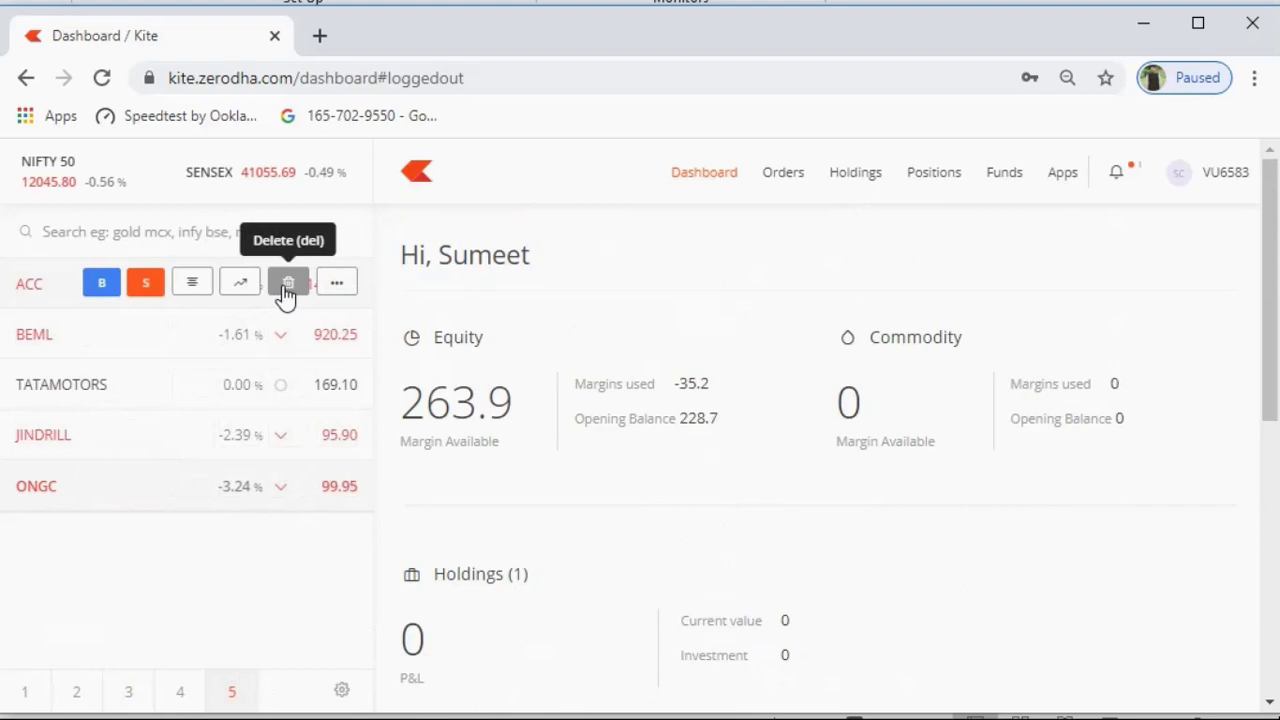
left_click(287, 285)
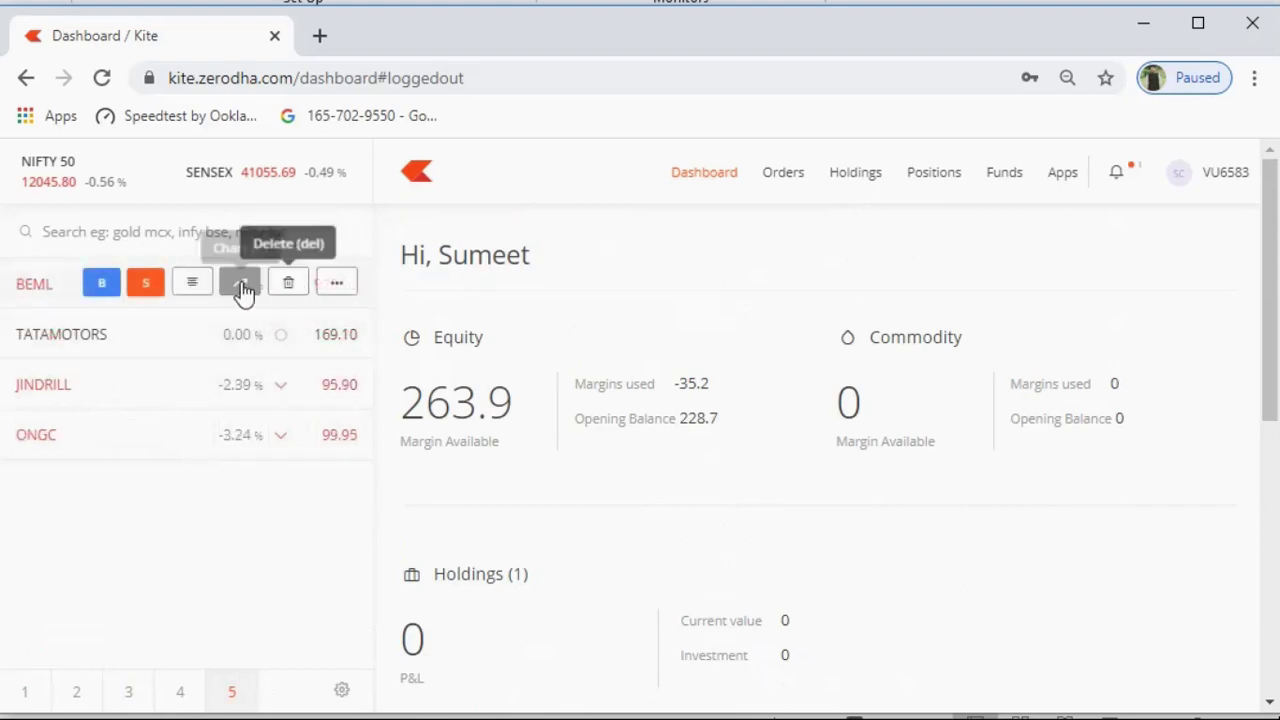
View BEML's buy and sell order forms and its market depth in watchlist 5, then cancel the order form and collapse the depth.
left_click(102, 284)
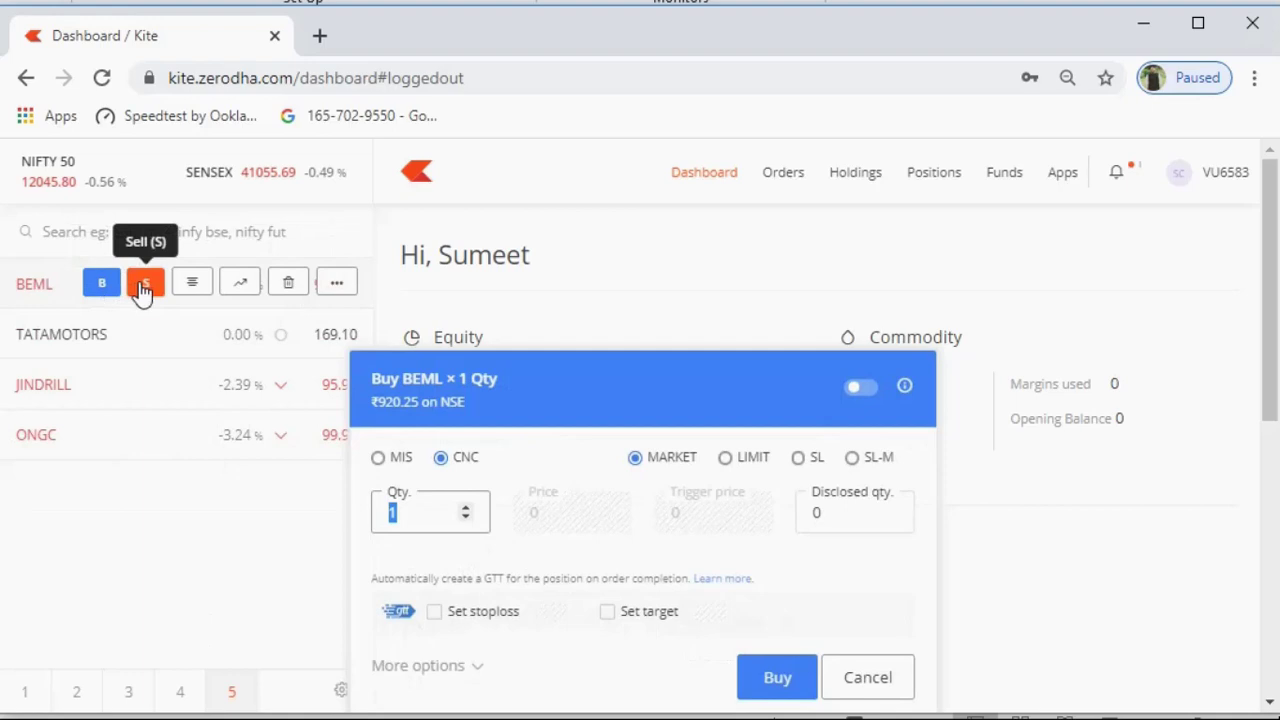
left_click(144, 285)
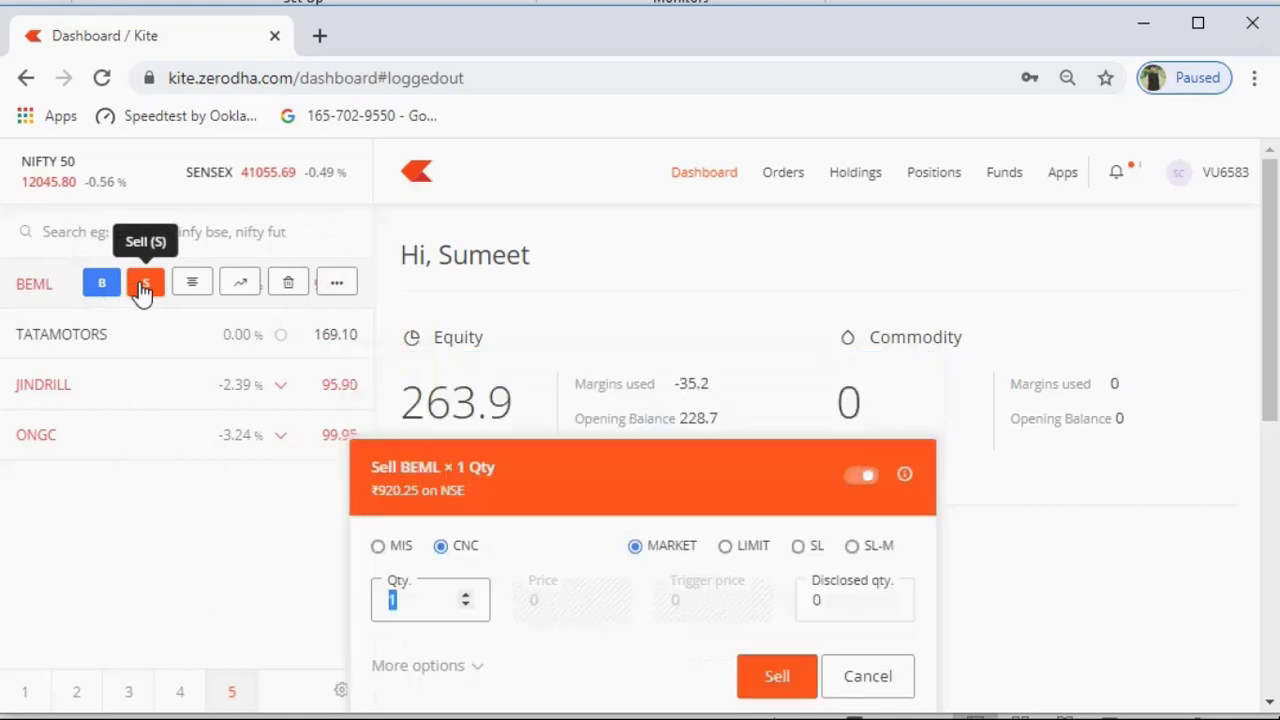
left_click(192, 283)
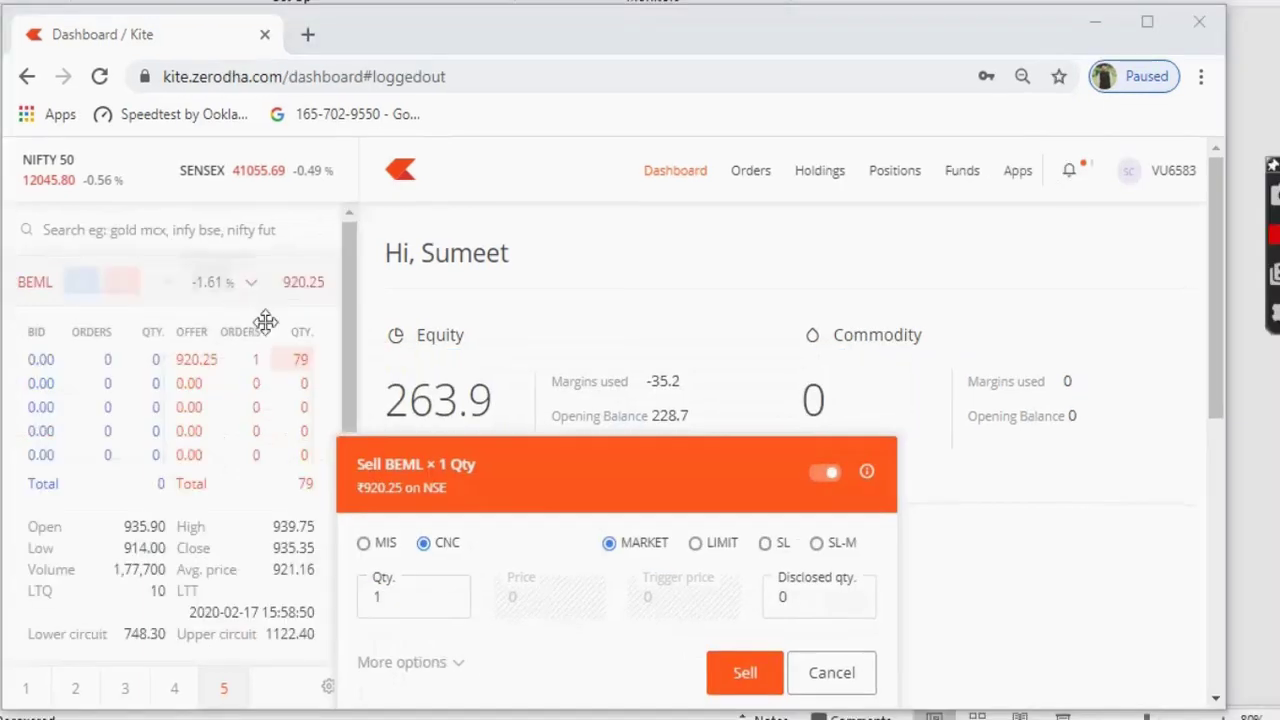
left_click(189, 292)
left_click(175, 288)
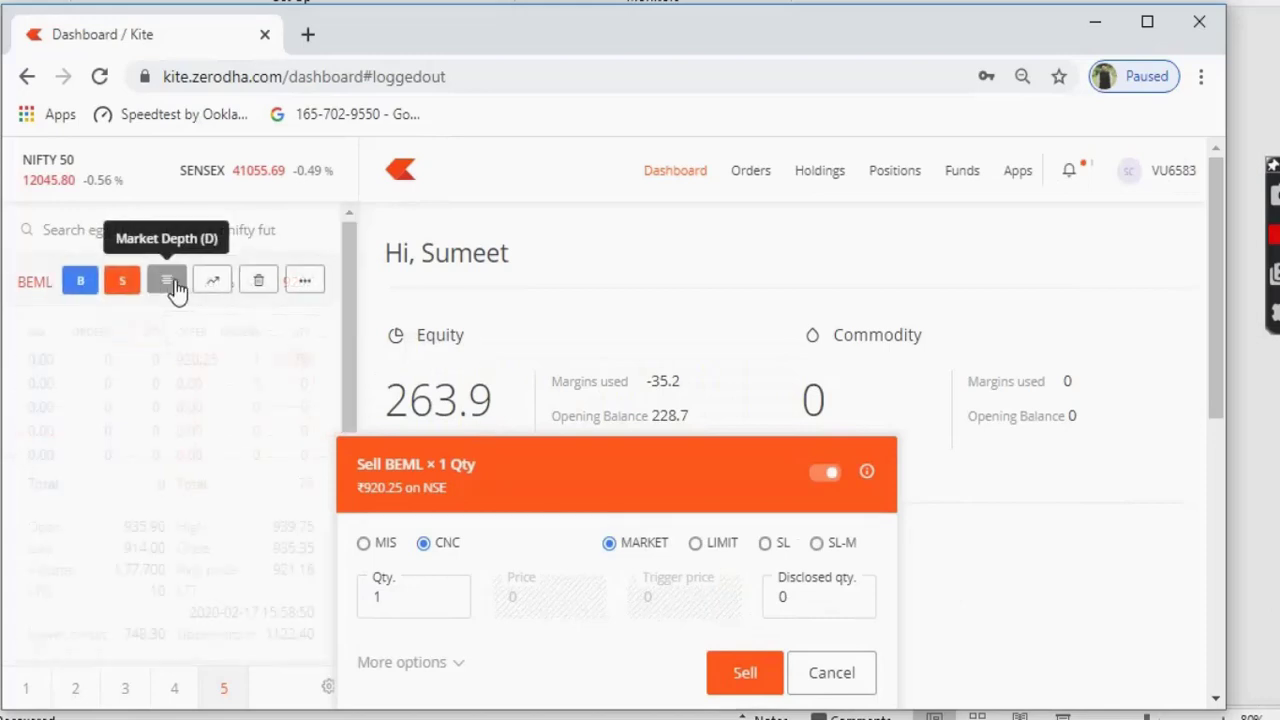
left_click(818, 678)
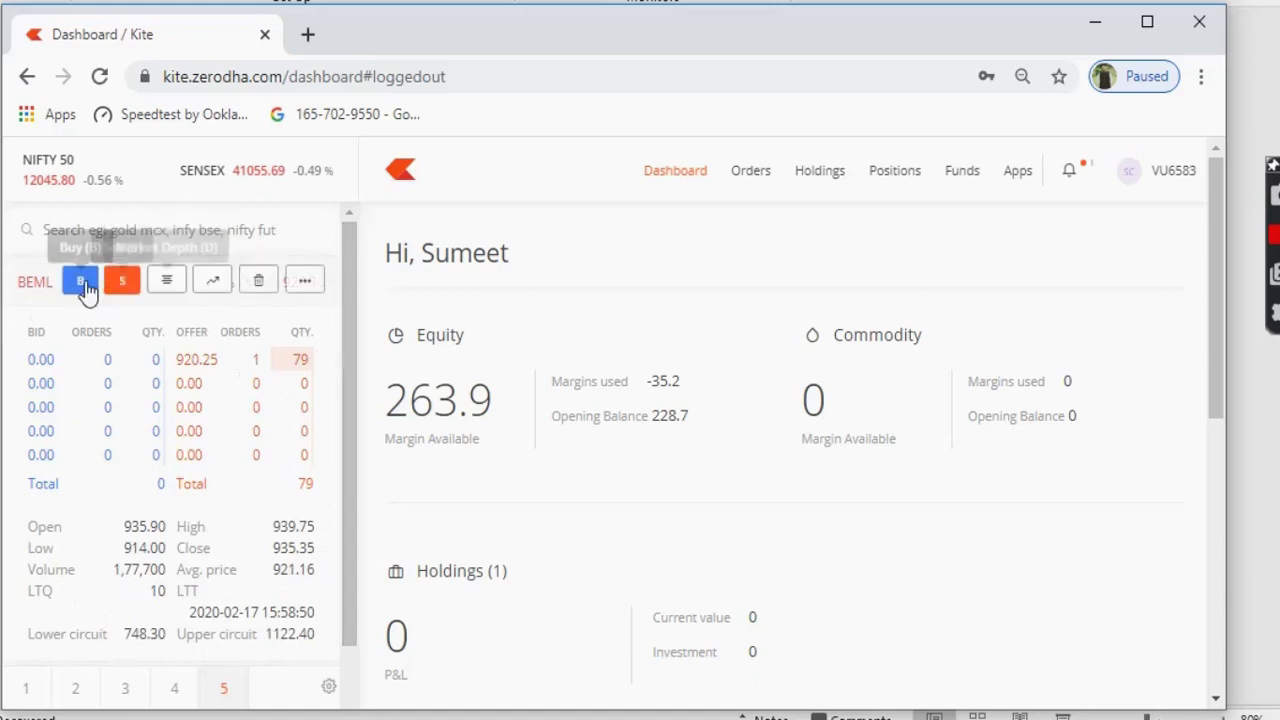
left_click(166, 288)
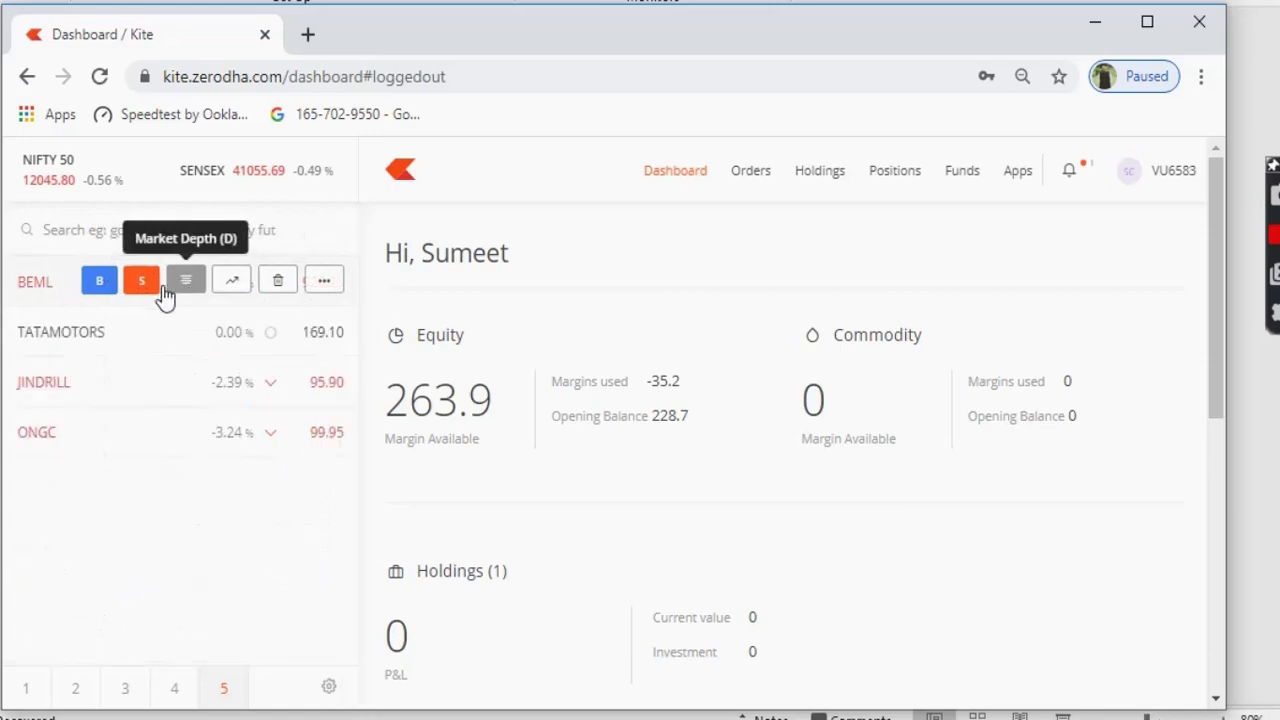
Open the BEML chart from watchlist 5 and remove the Volume (20) indicator from it.
left_click(232, 284)
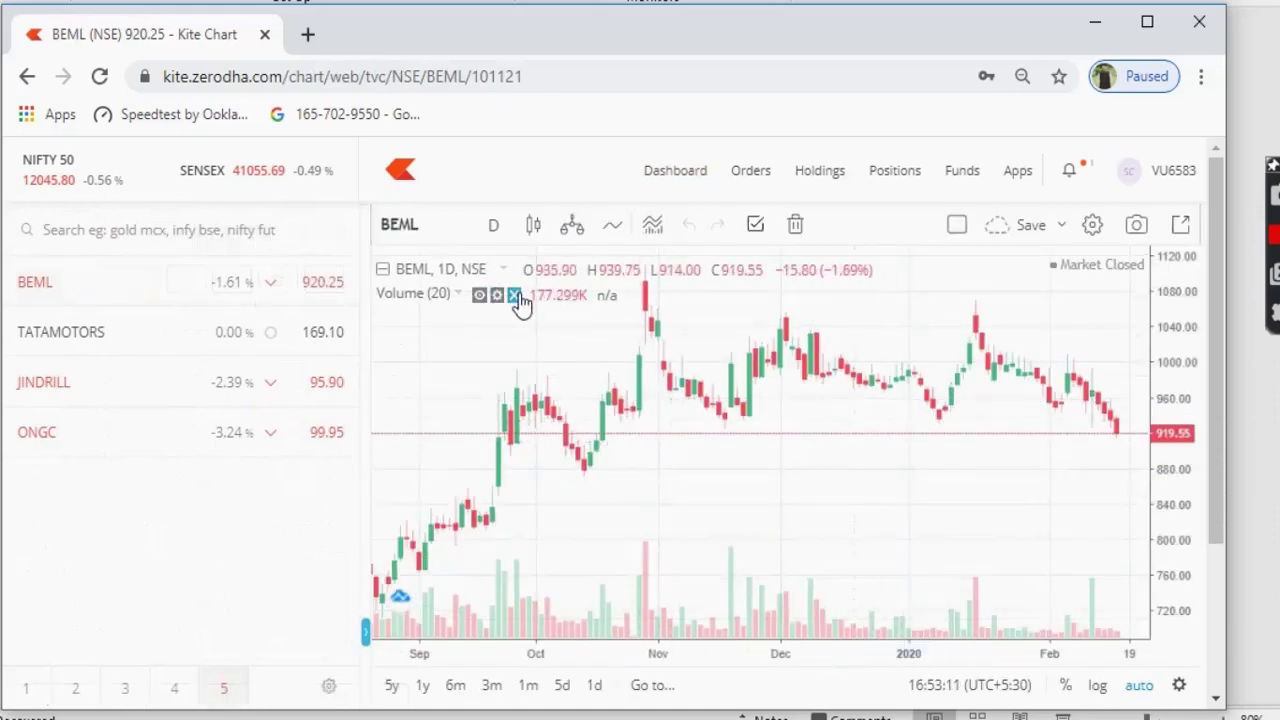
left_click(514, 296)
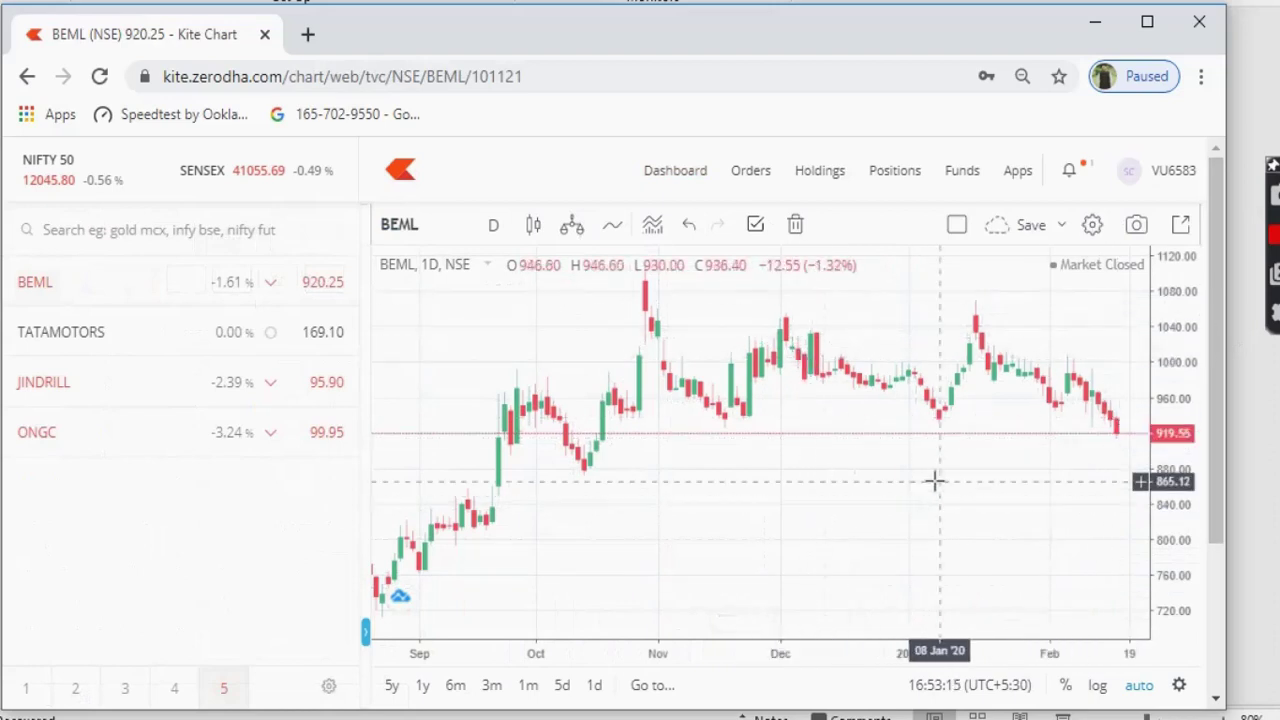
scroll(933, 481, "right", 2)
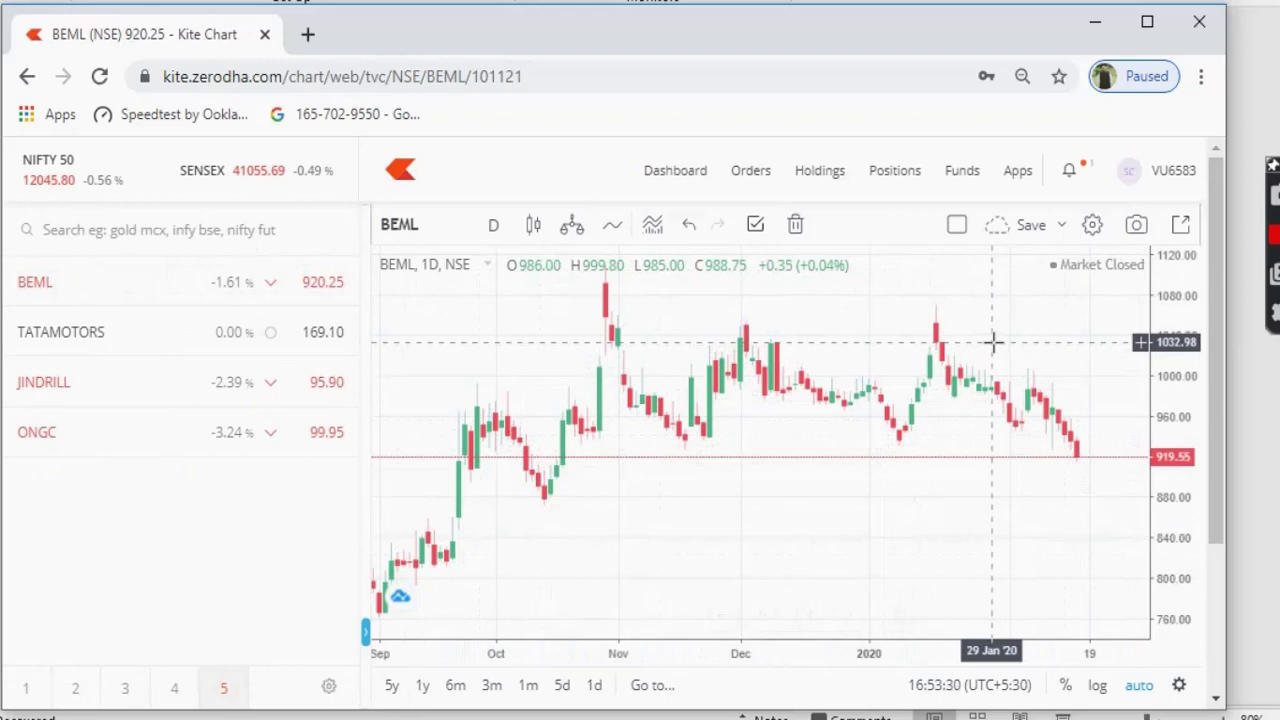
View BEML's fundamentals overview and its detailed Tickertape page, then close both and return to the chart.
mouse_move(277, 286)
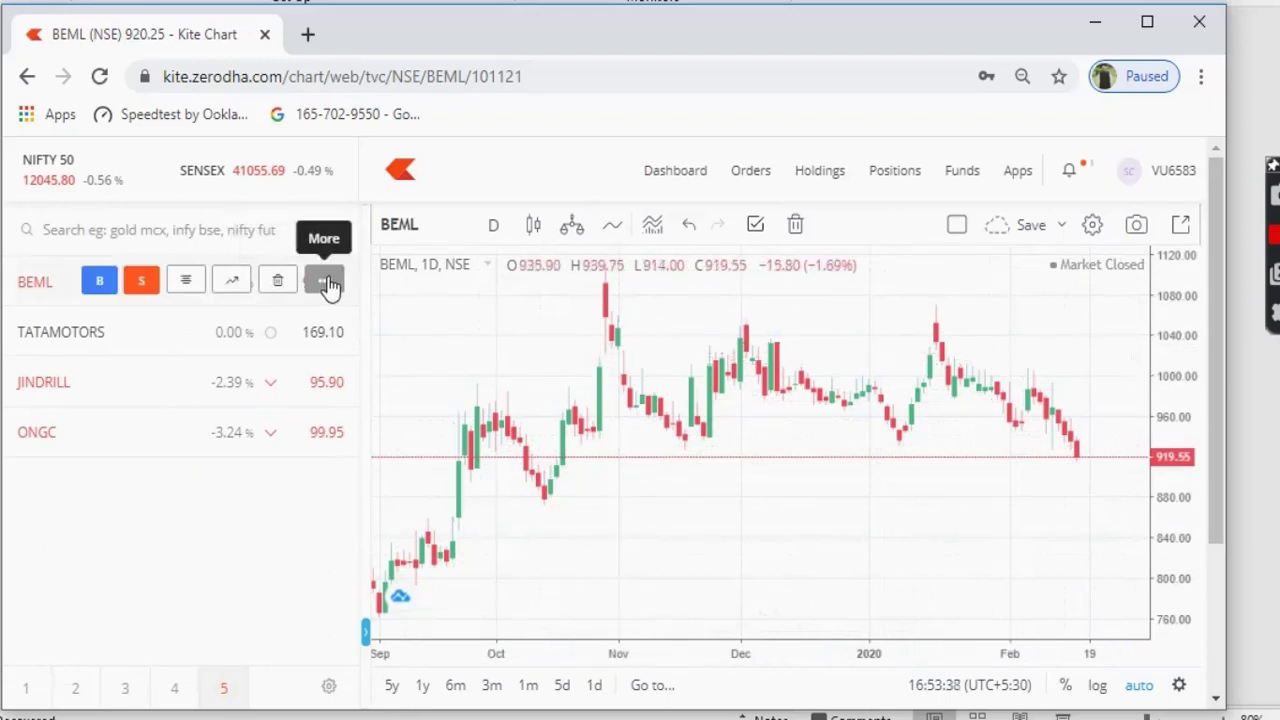
left_click(328, 283)
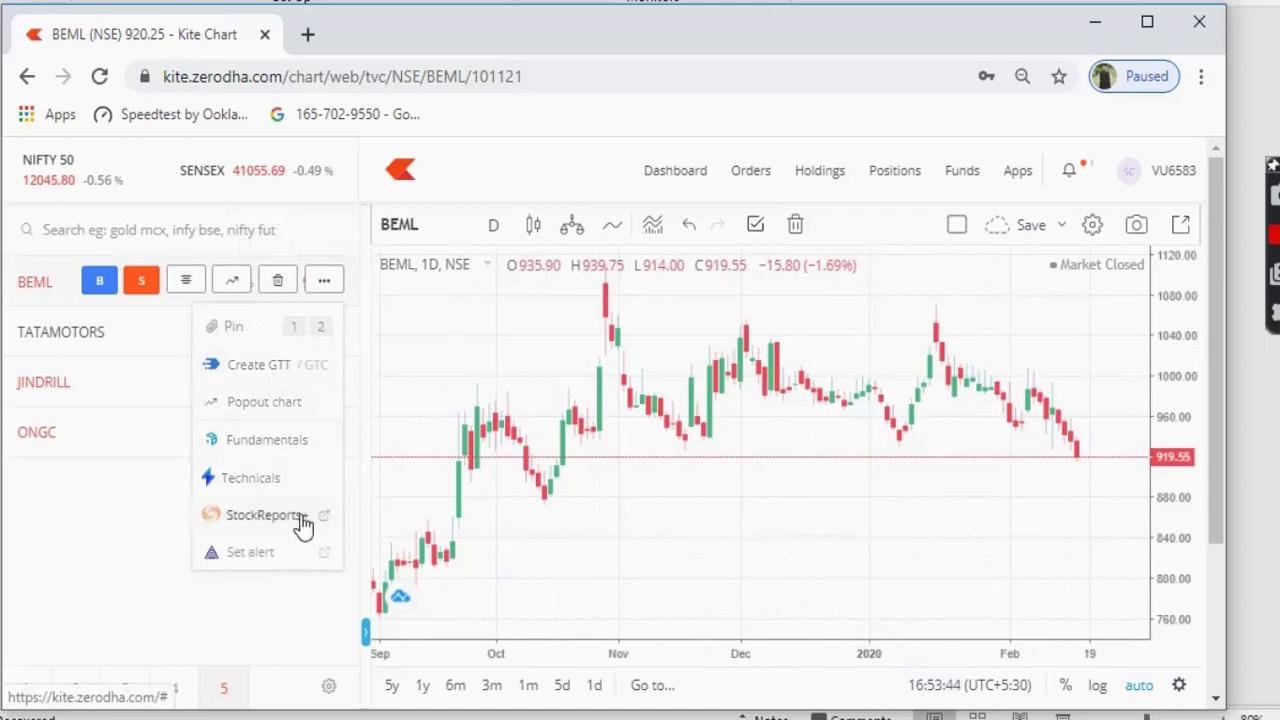
left_click(296, 452)
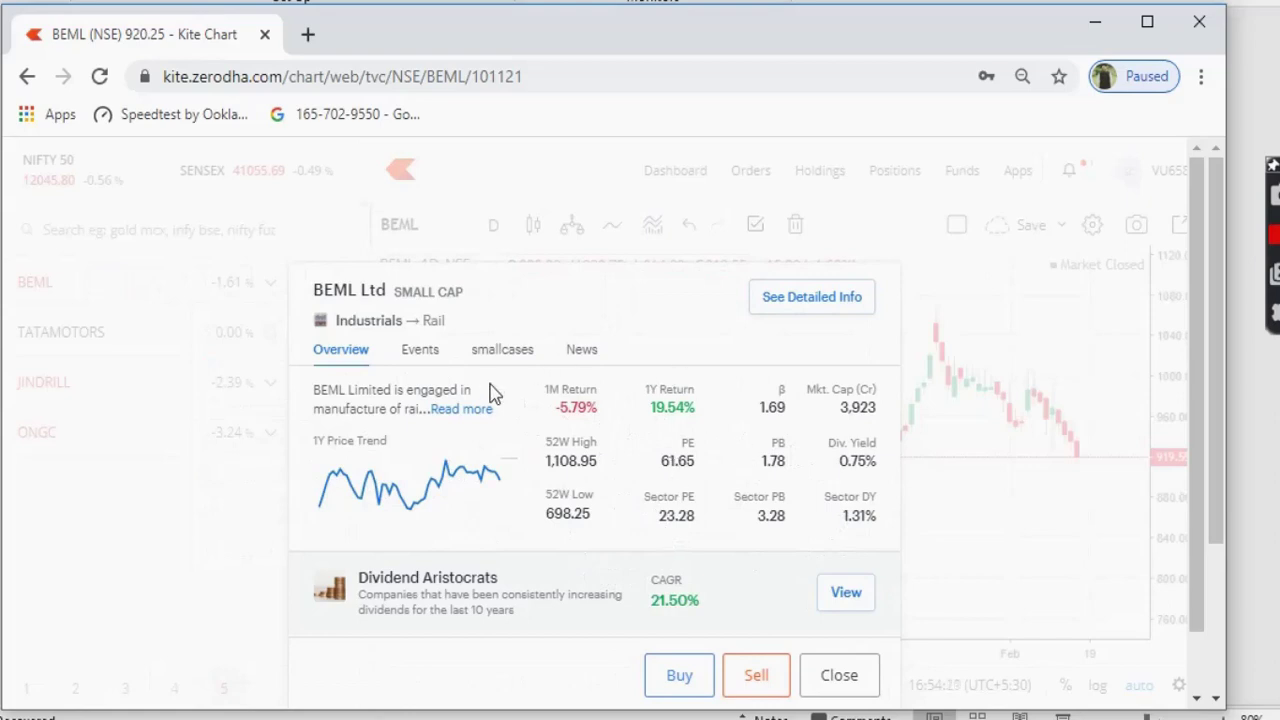
left_click(795, 299)
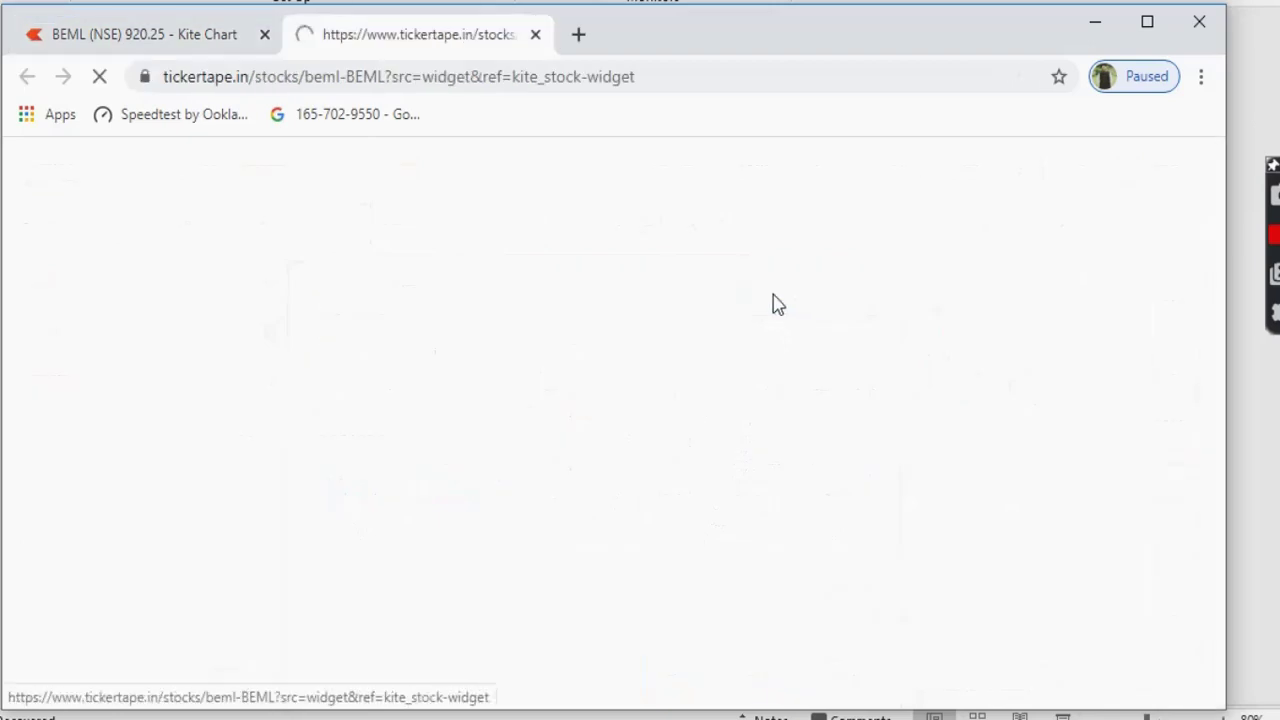
scroll(672, 423, "down", 3)
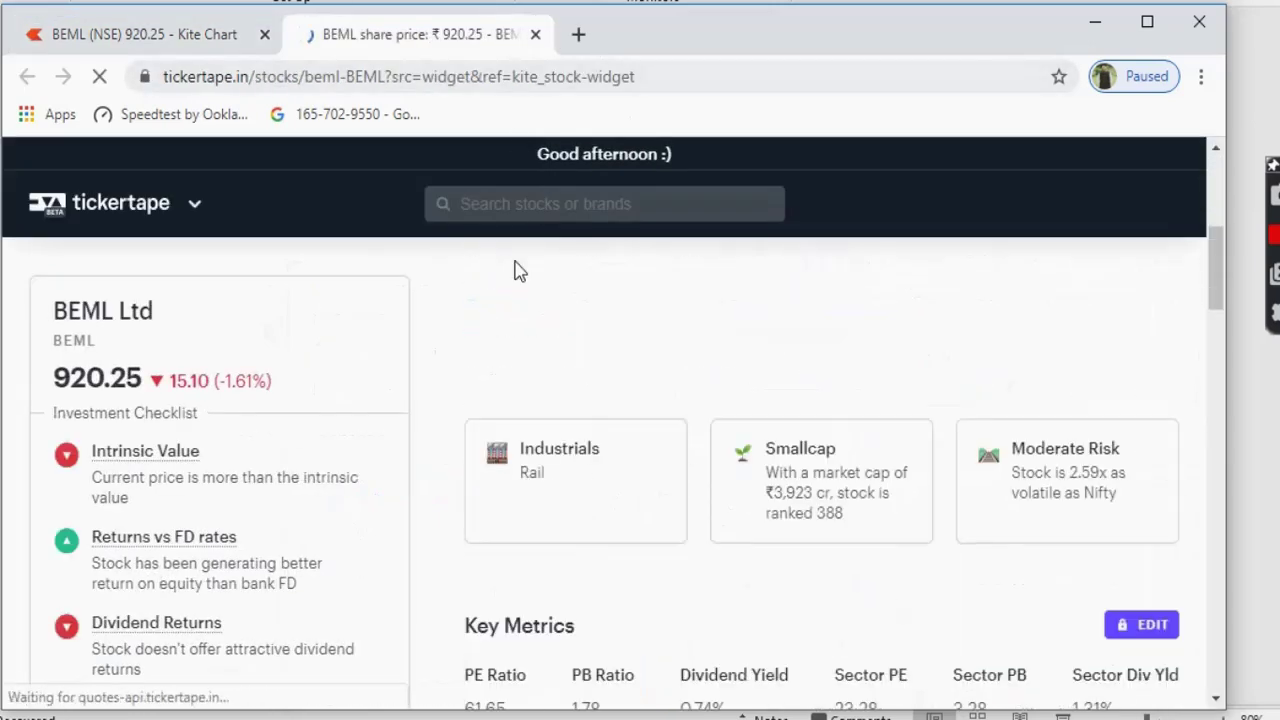
left_click(537, 35)
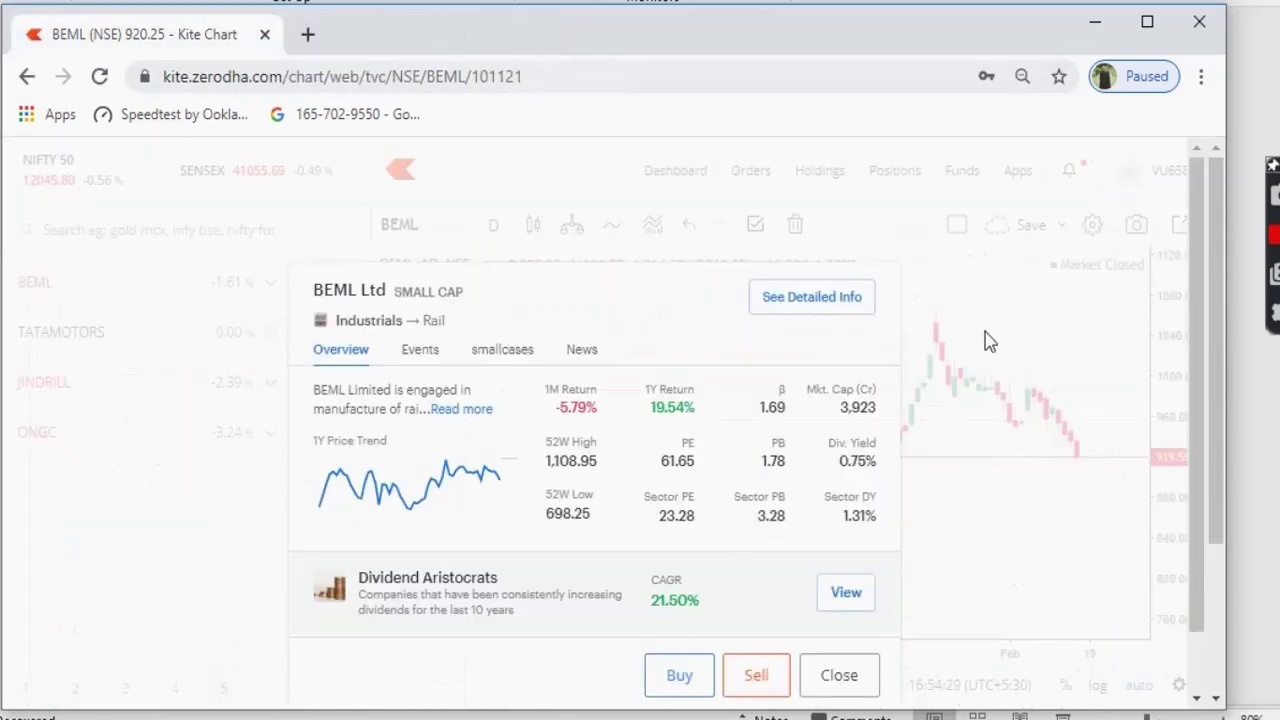
left_click(852, 686)
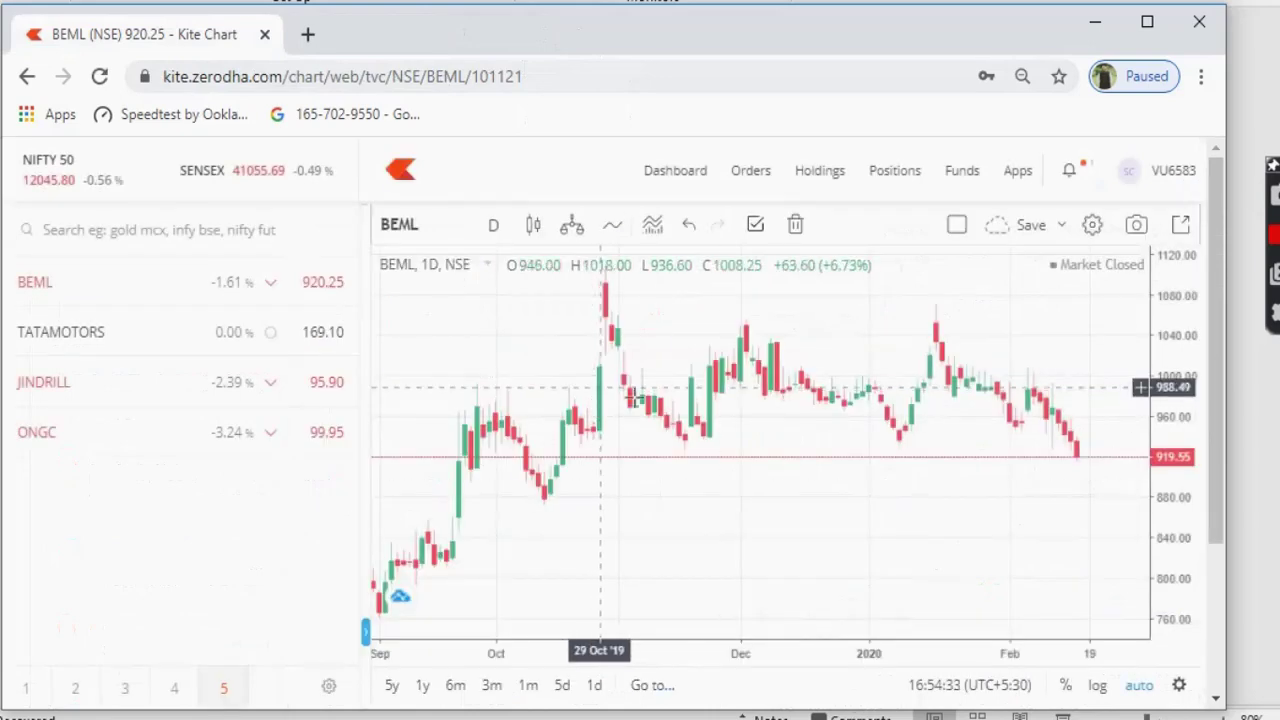
Look through watchlists 1, 2 and 4, then return to watchlist 1.
mouse_move(279, 300)
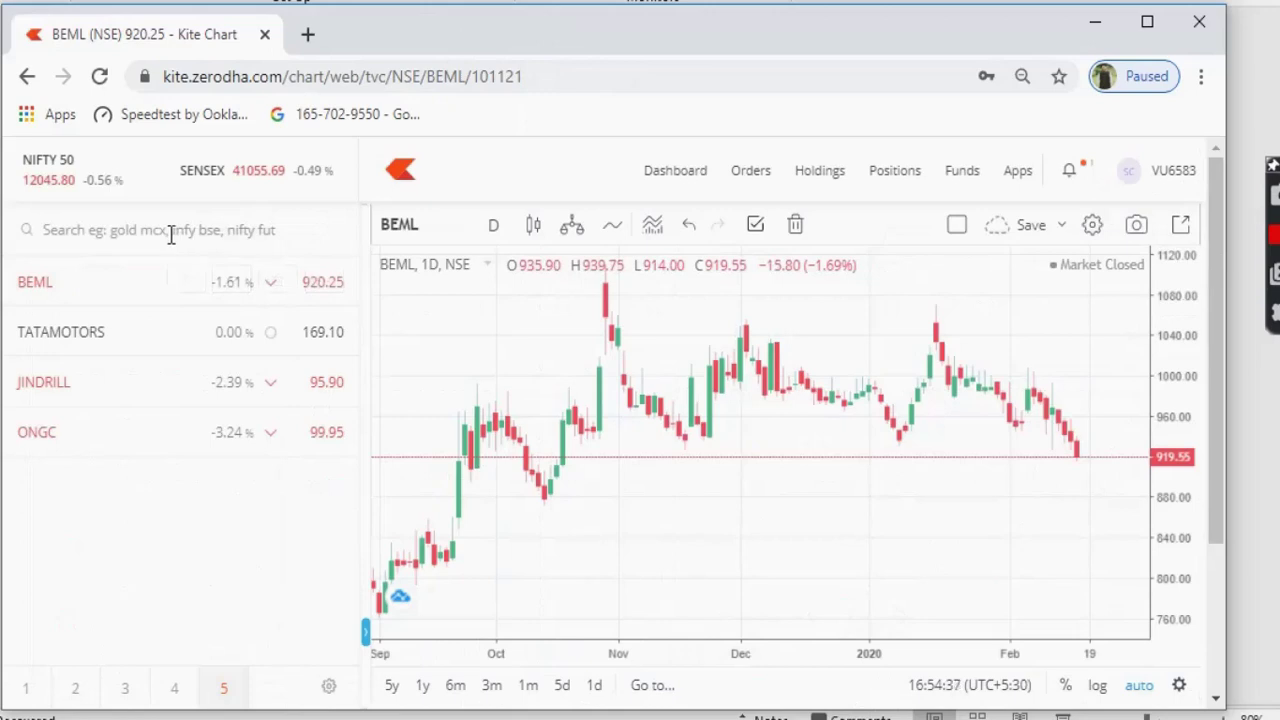
left_click(34, 681)
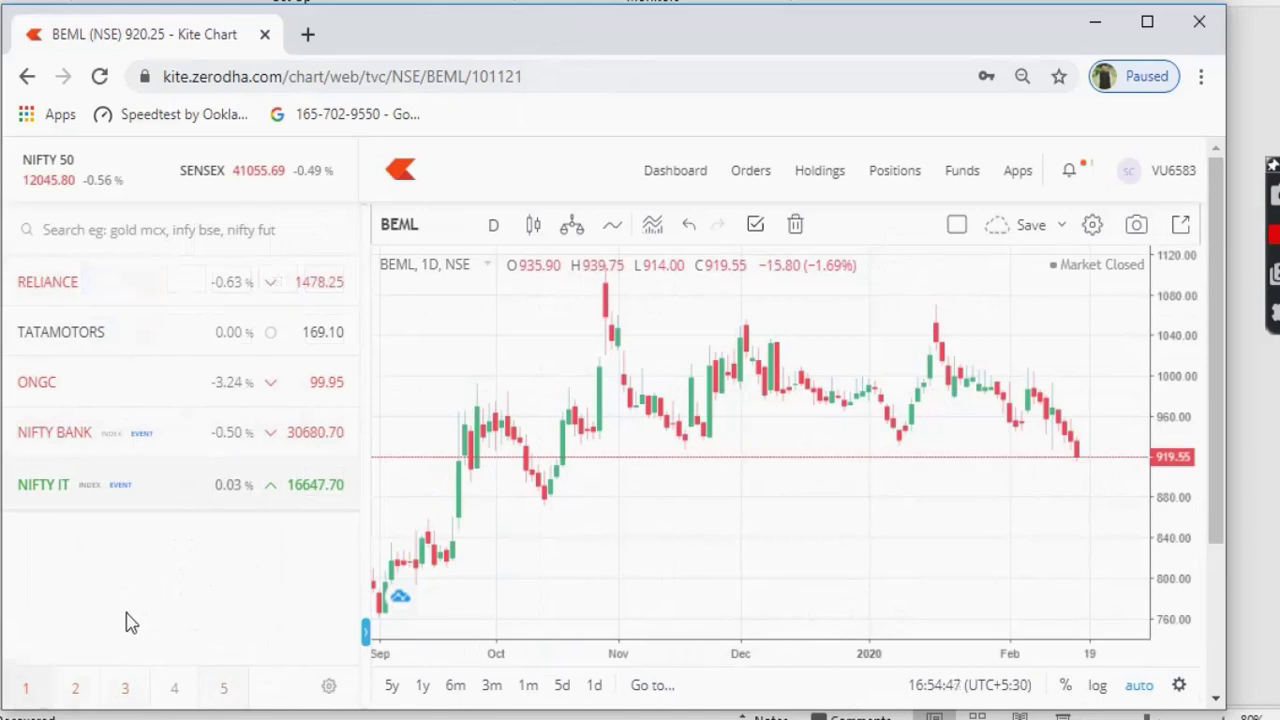
left_click(78, 690)
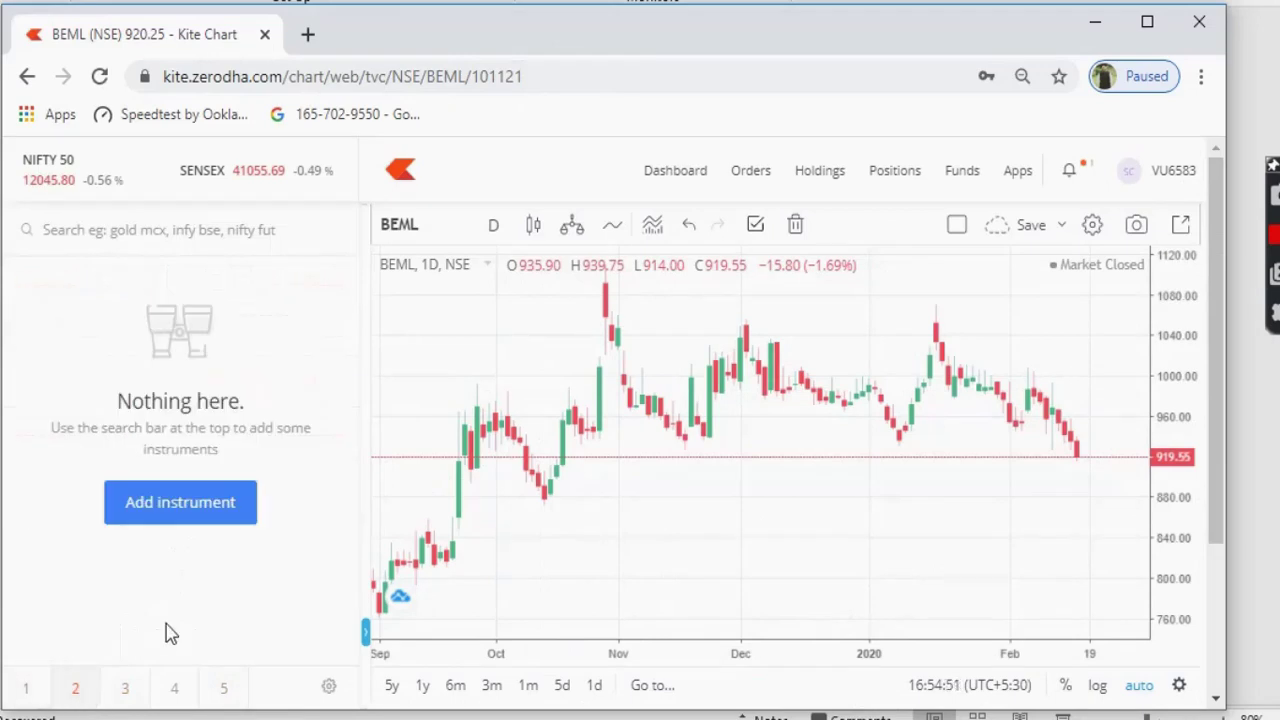
left_click(174, 688)
mouse_move(271, 460)
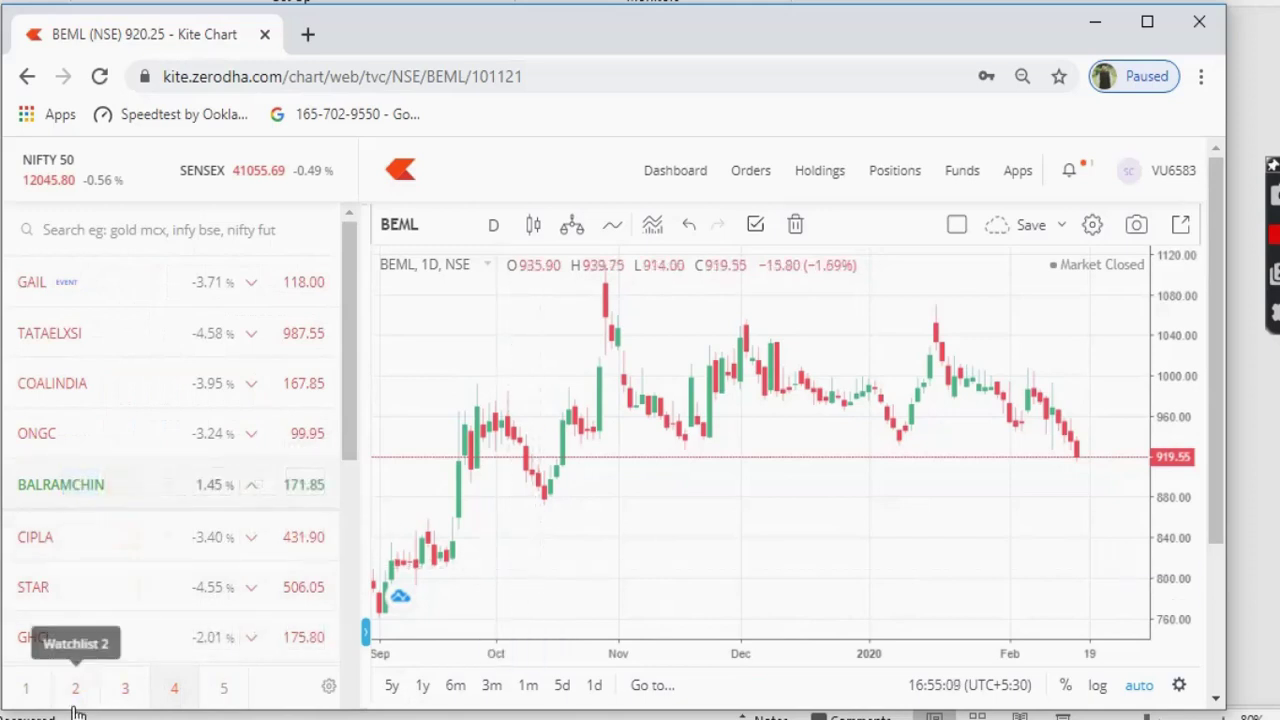
left_click(27, 688)
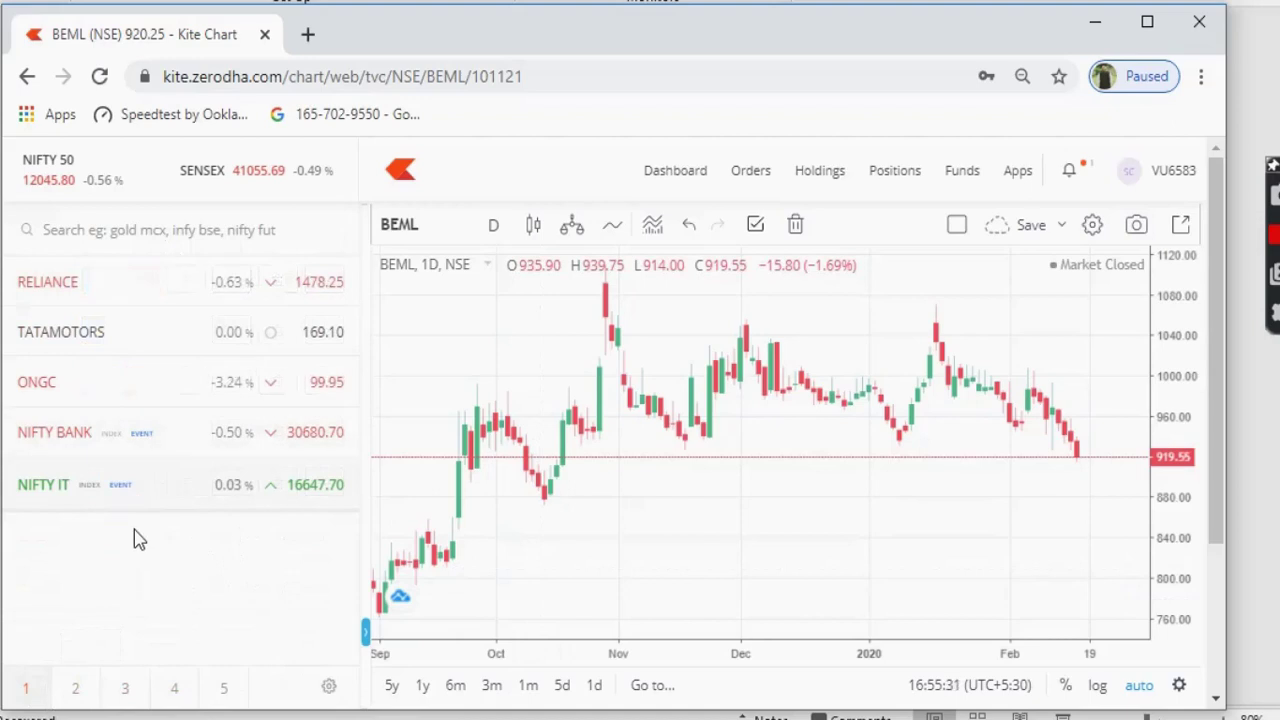
Open the dashboard and examine the available equity margin.
left_click(658, 170)
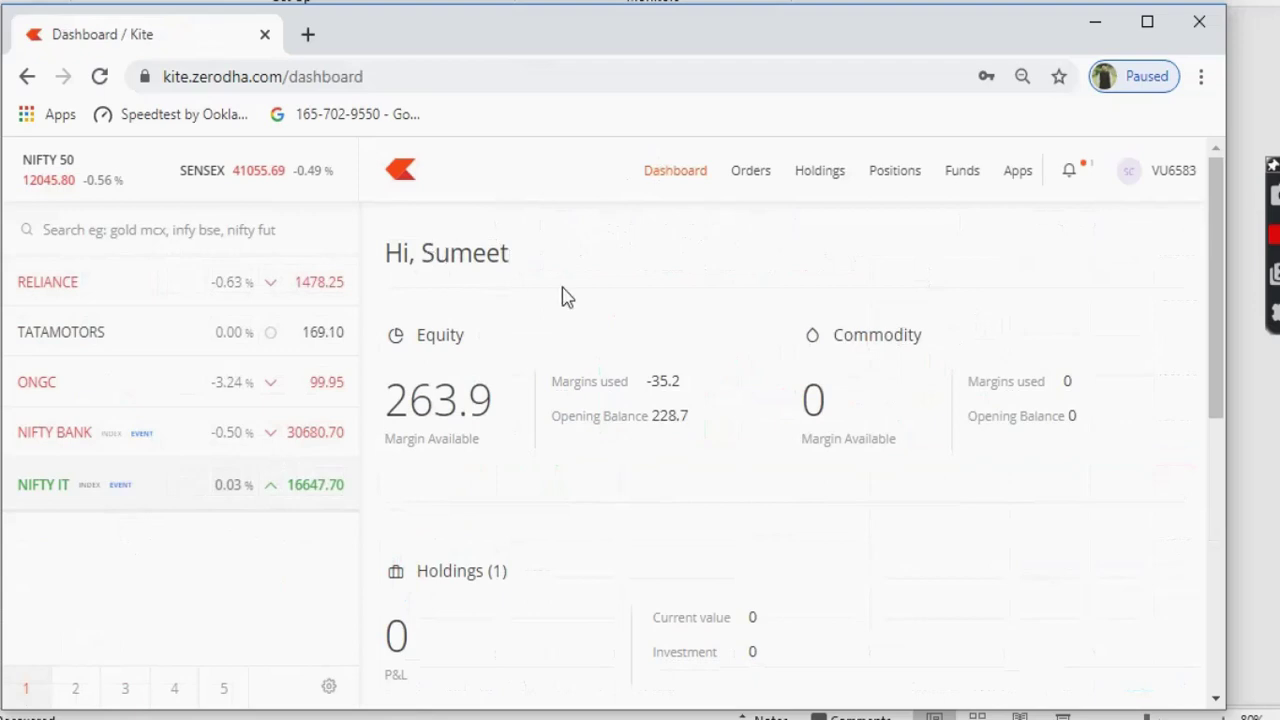
mouse_move(487, 403)
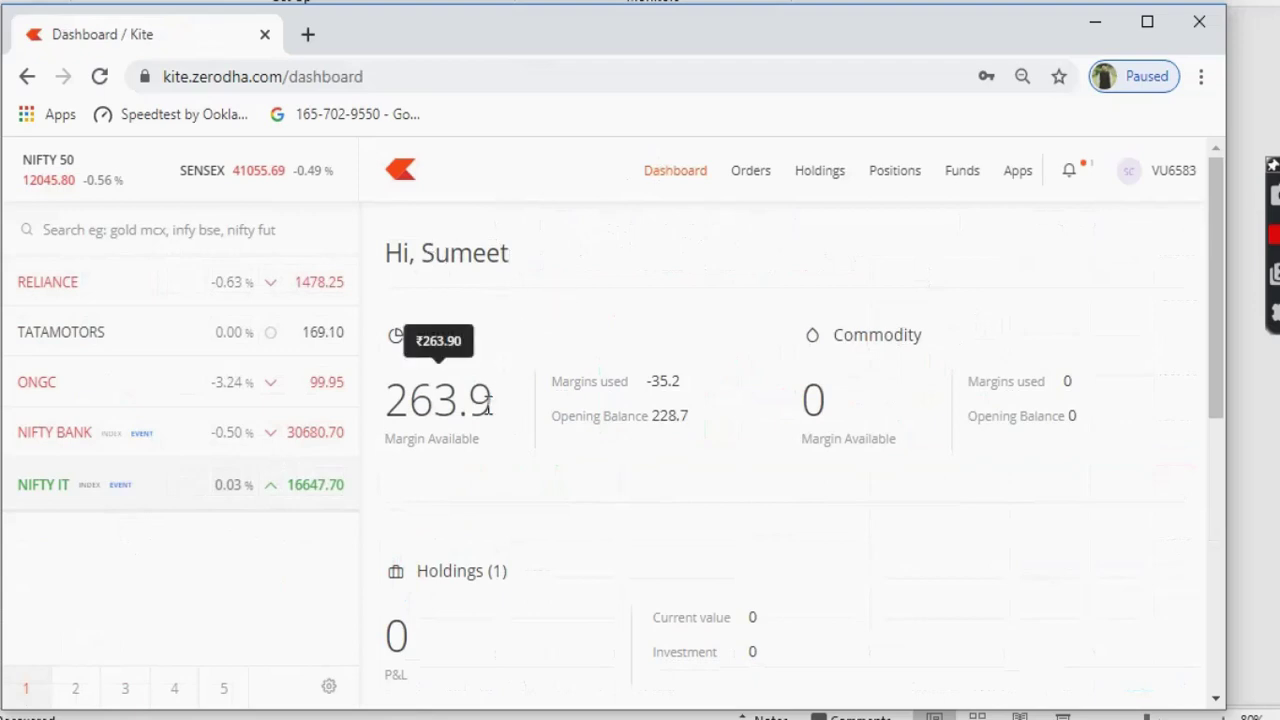
left_click_drag(490, 403, 392, 401)
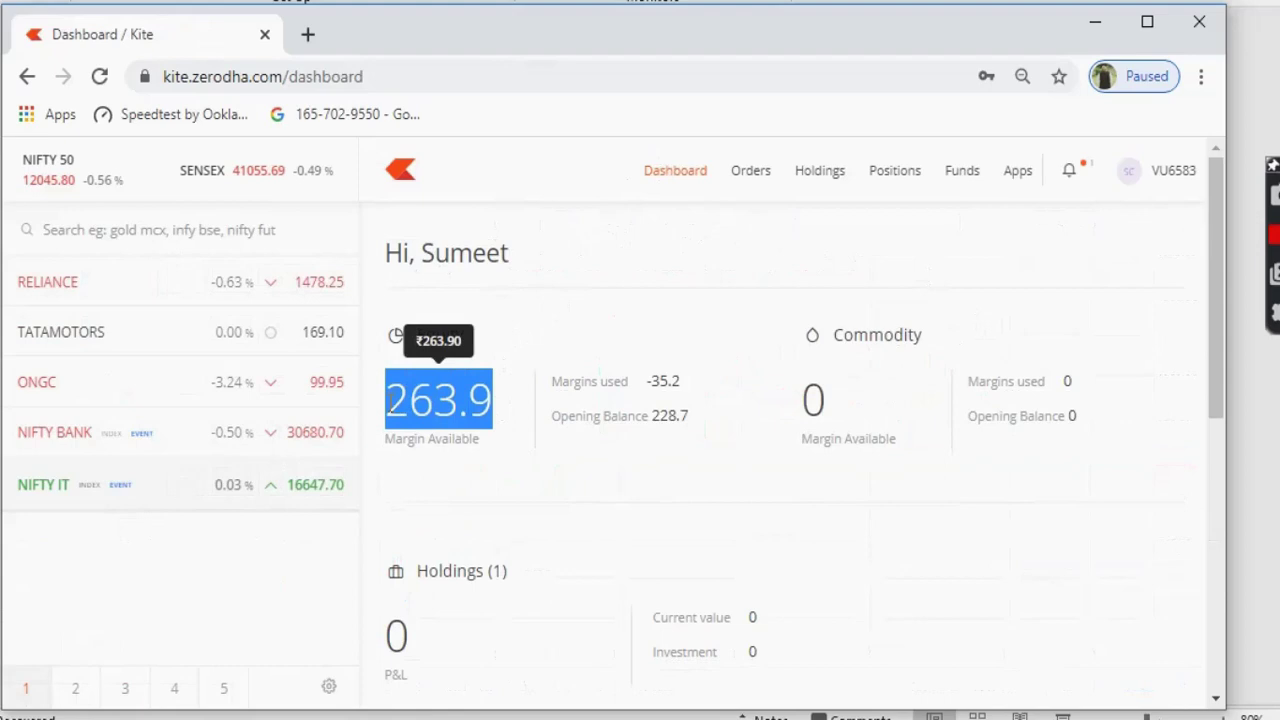
left_click(392, 401)
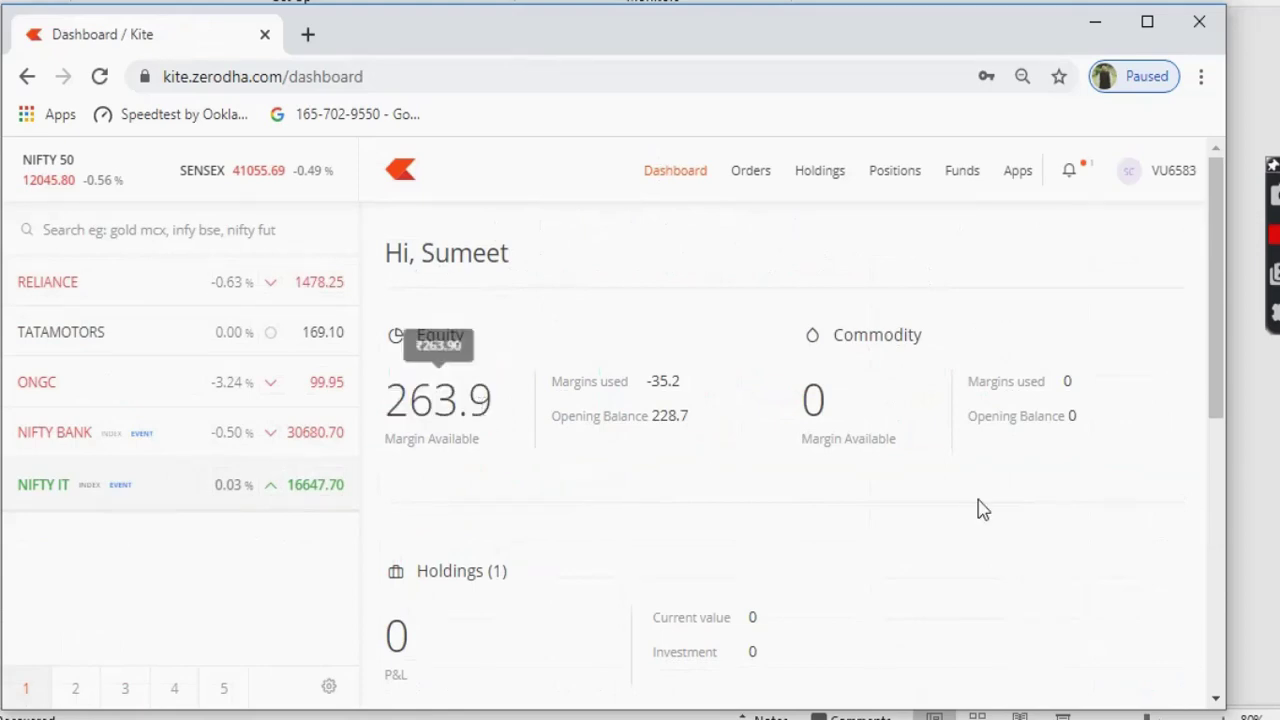
left_click(487, 475)
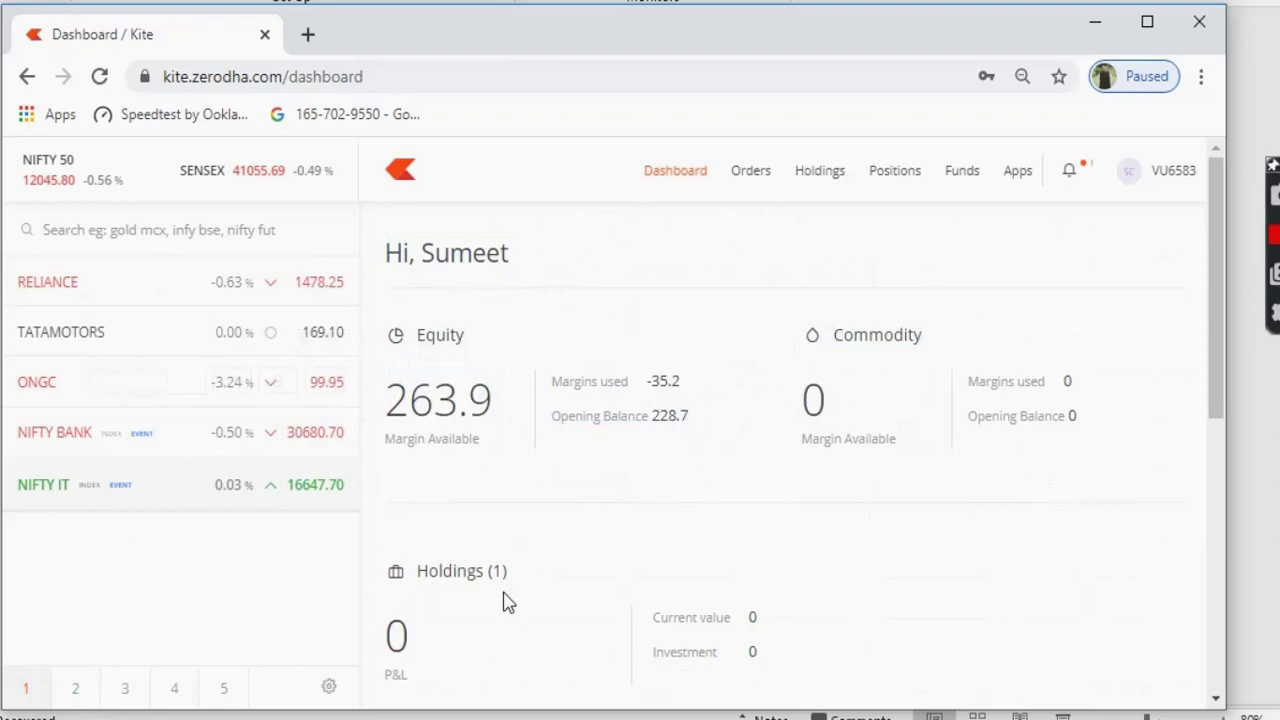
Review the dashboard's Holdings, Market overview and Positions sections, switching the holdings display to P&L.
scroll(503, 600, "down", 2)
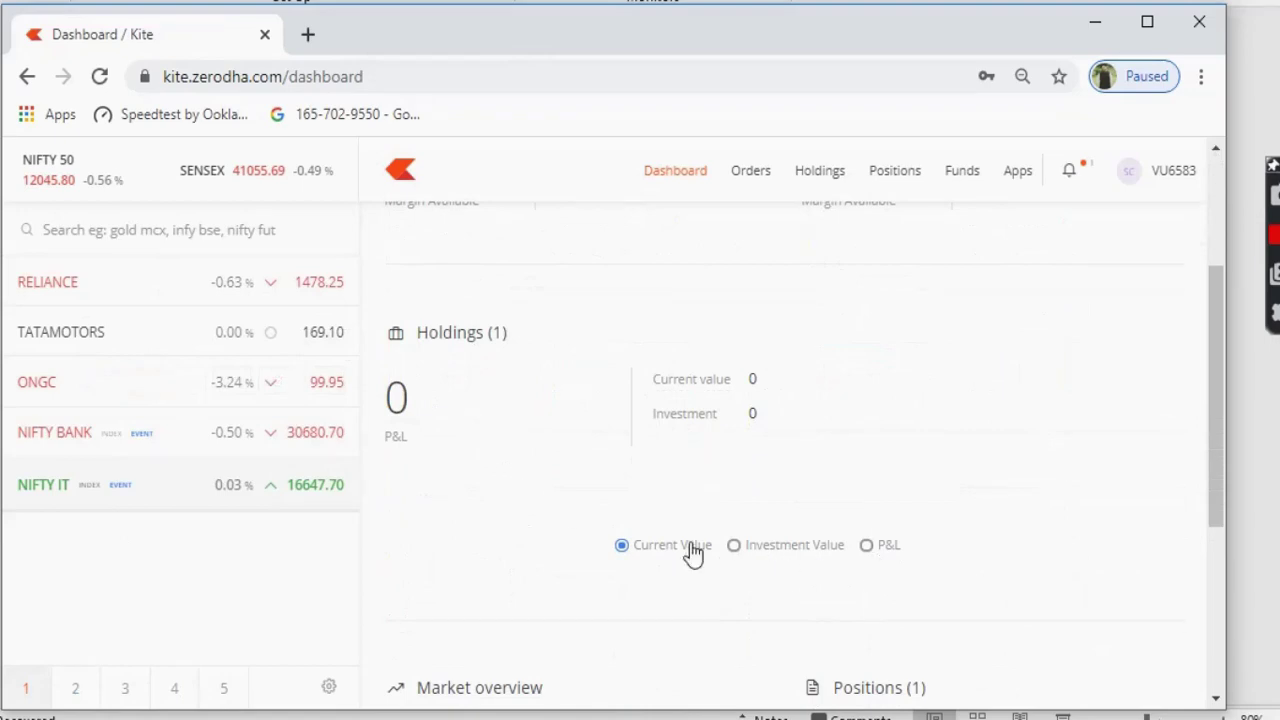
left_click(752, 556)
scroll(800, 558, "down", 4)
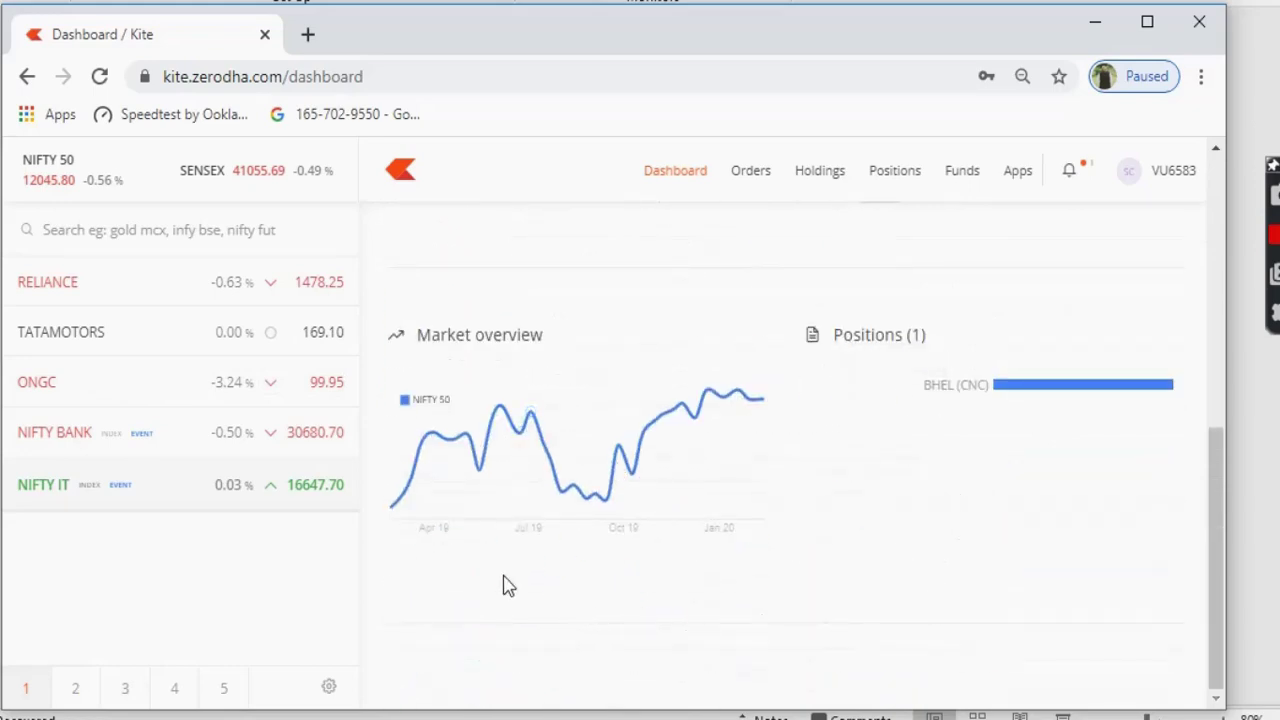
scroll(986, 531, "up", 5)
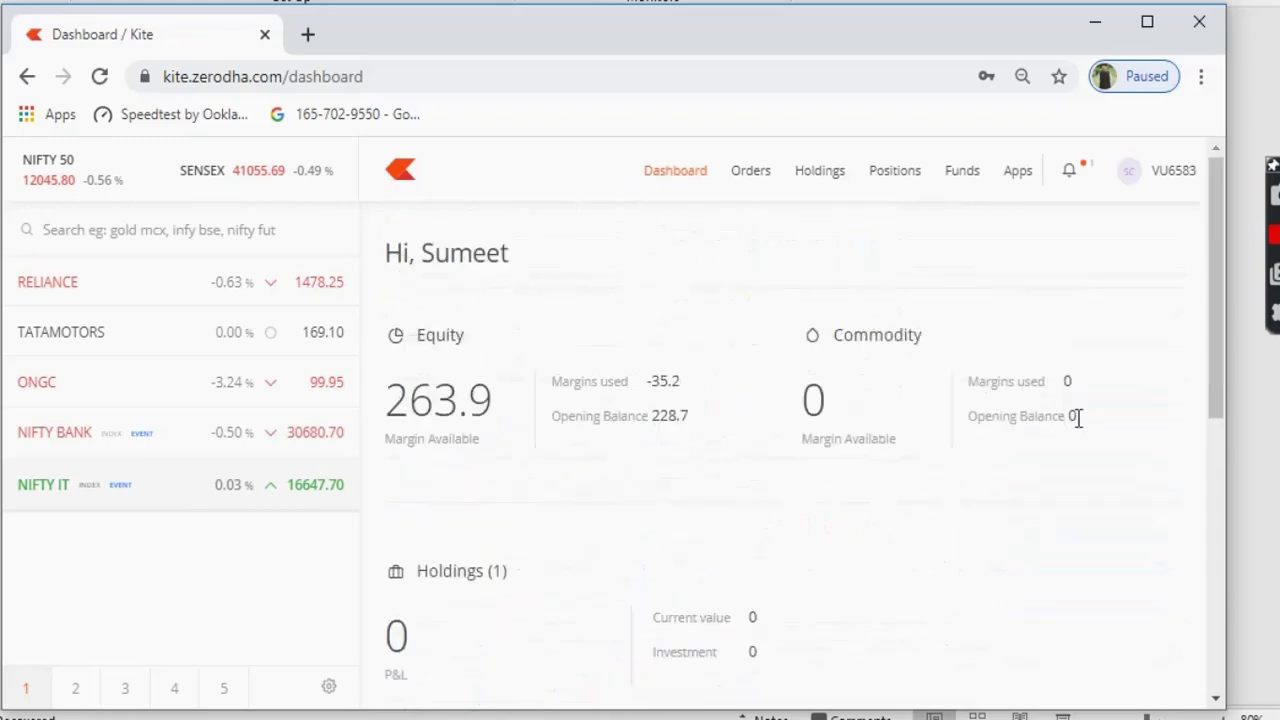
scroll(1080, 418, "down", 2)
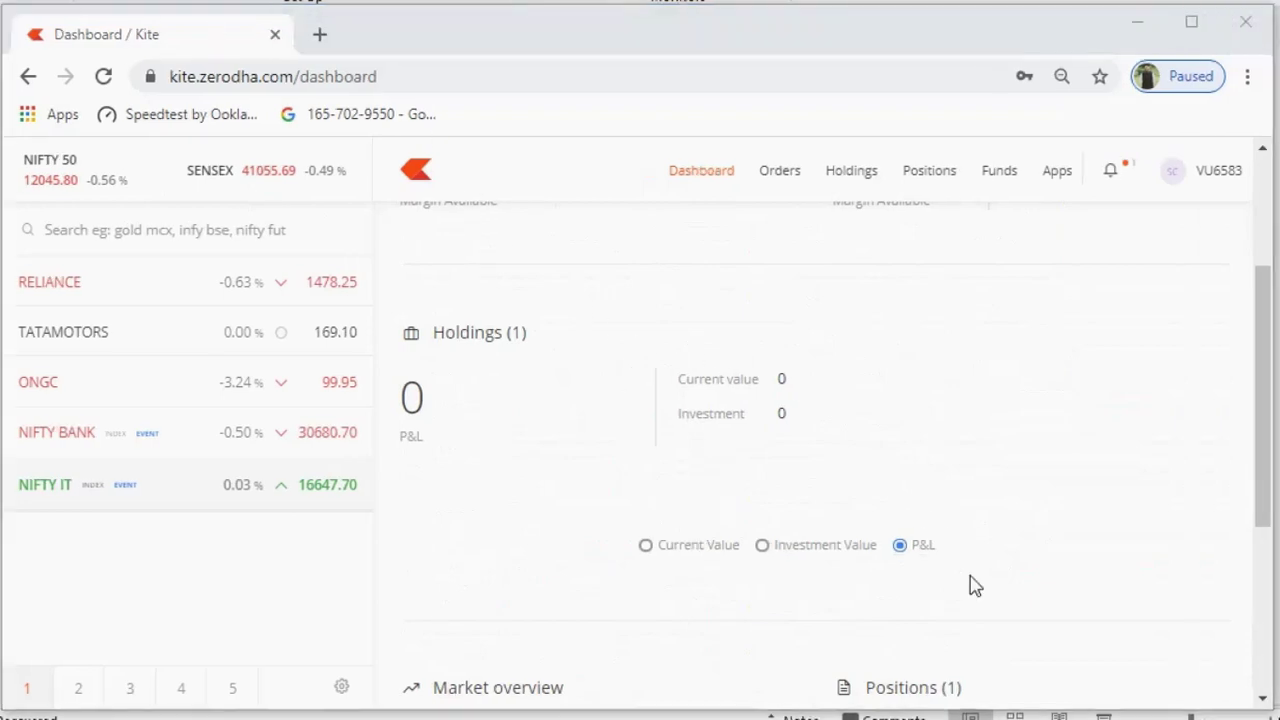
View the executed orders, the stock holdings and the open positions of the account.
left_click(781, 183)
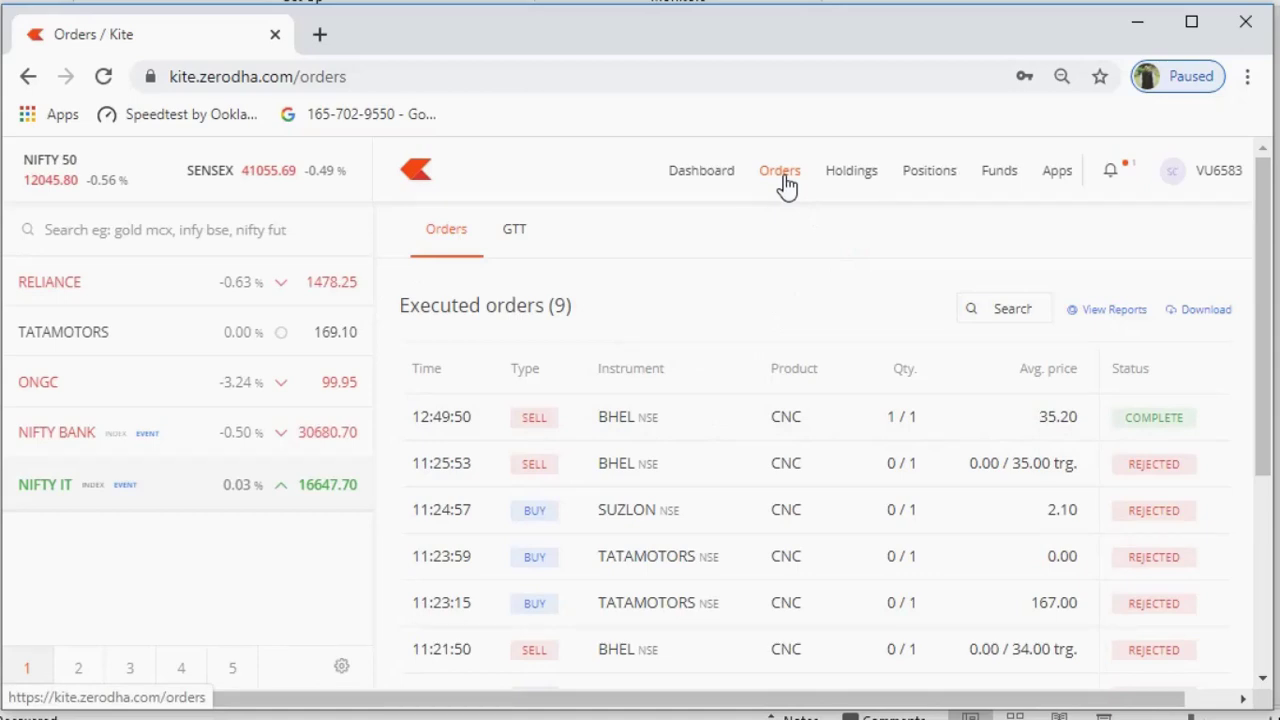
left_click(868, 176)
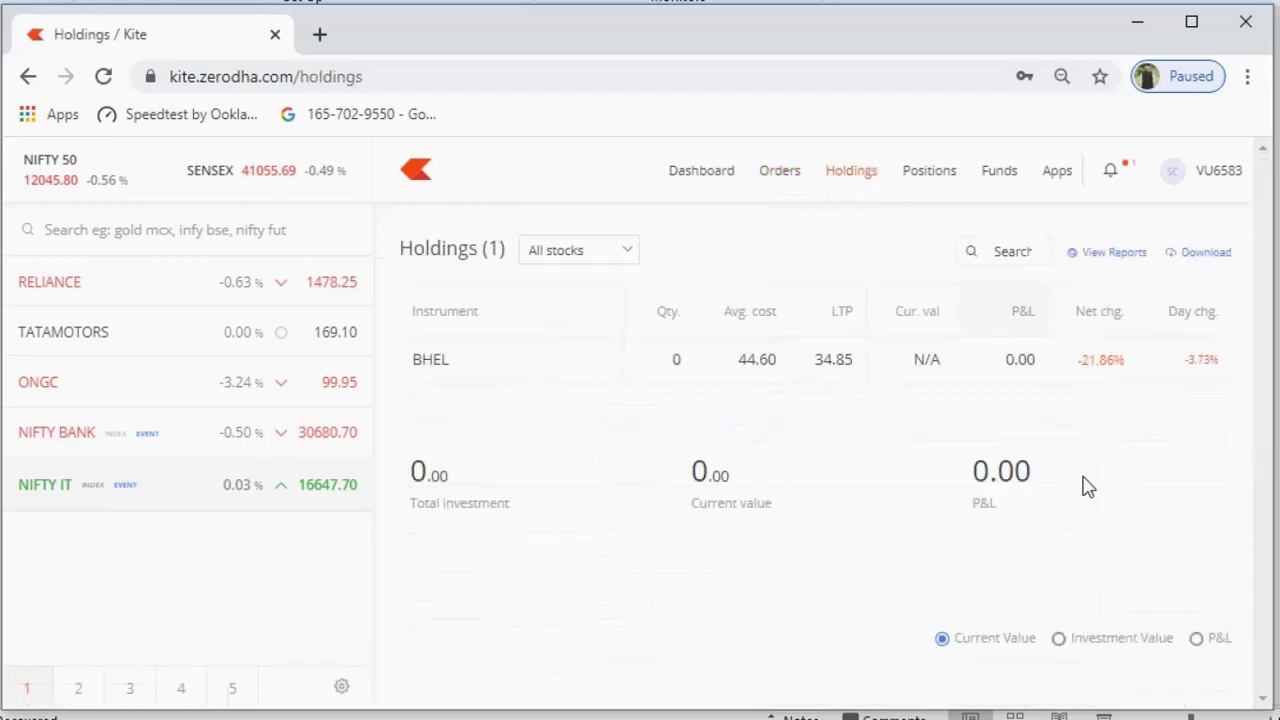
mouse_move(243, 331)
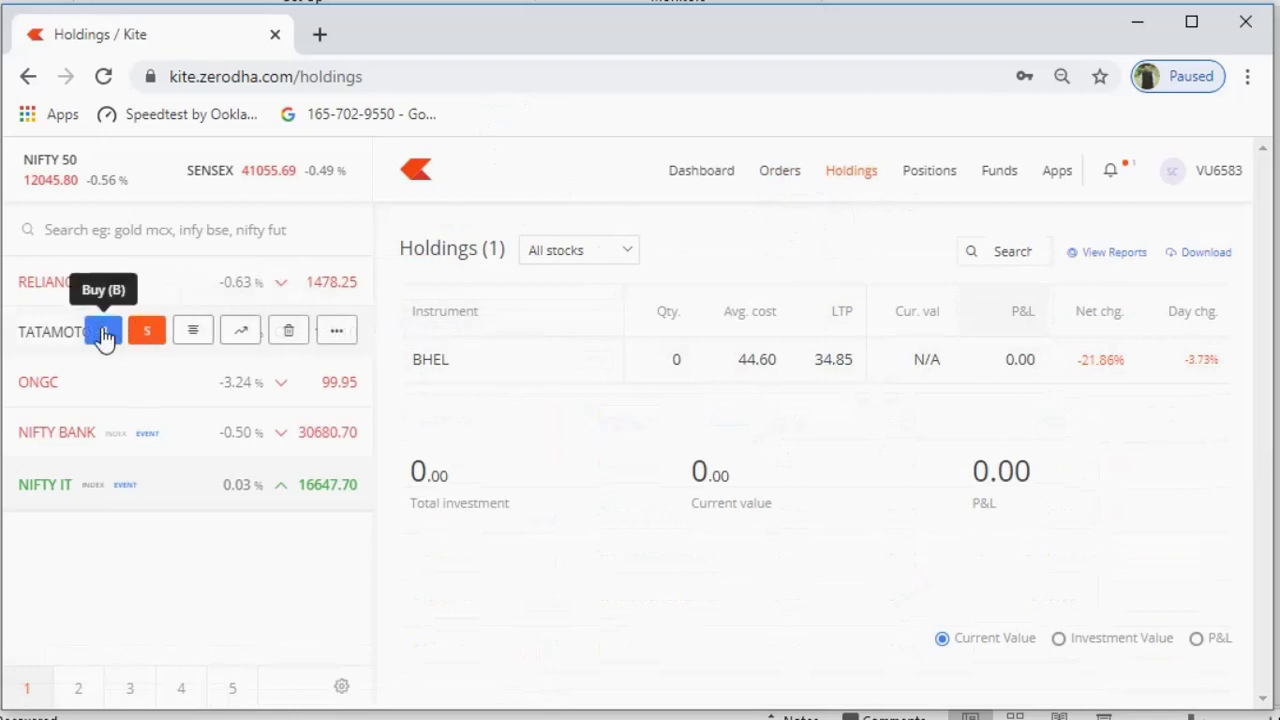
left_click(929, 172)
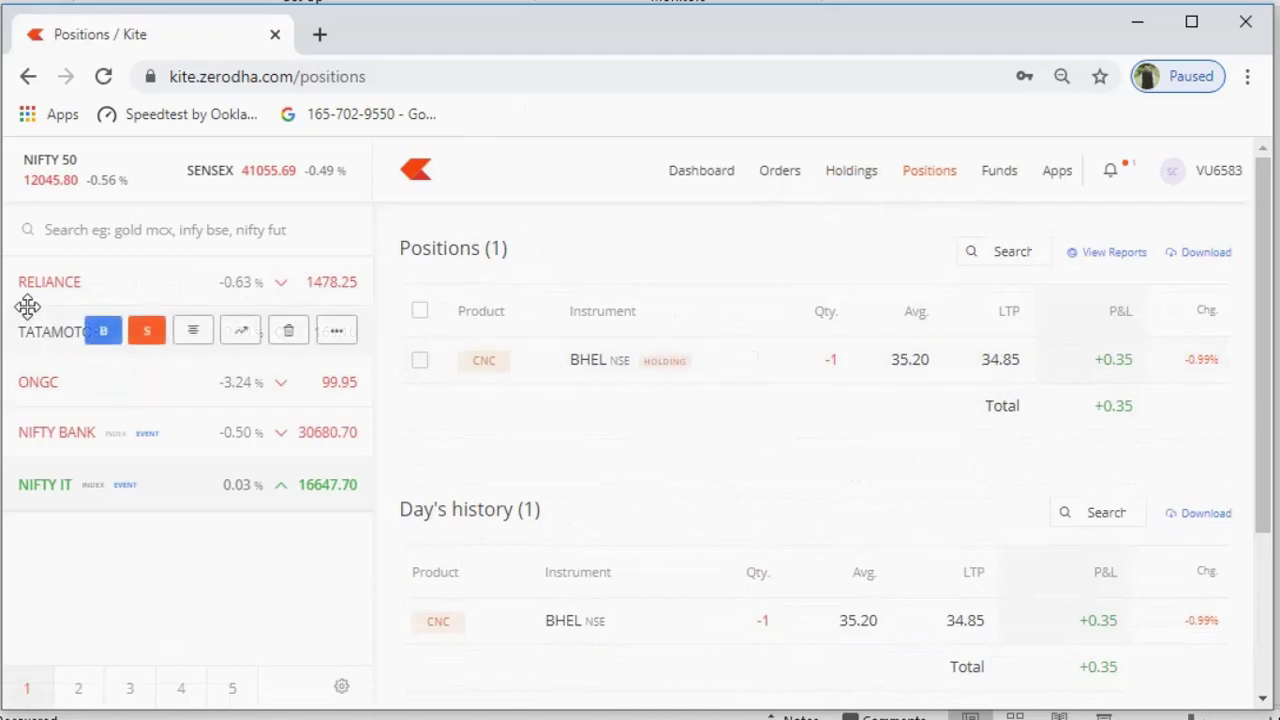
mouse_move(116, 299)
left_click(114, 290)
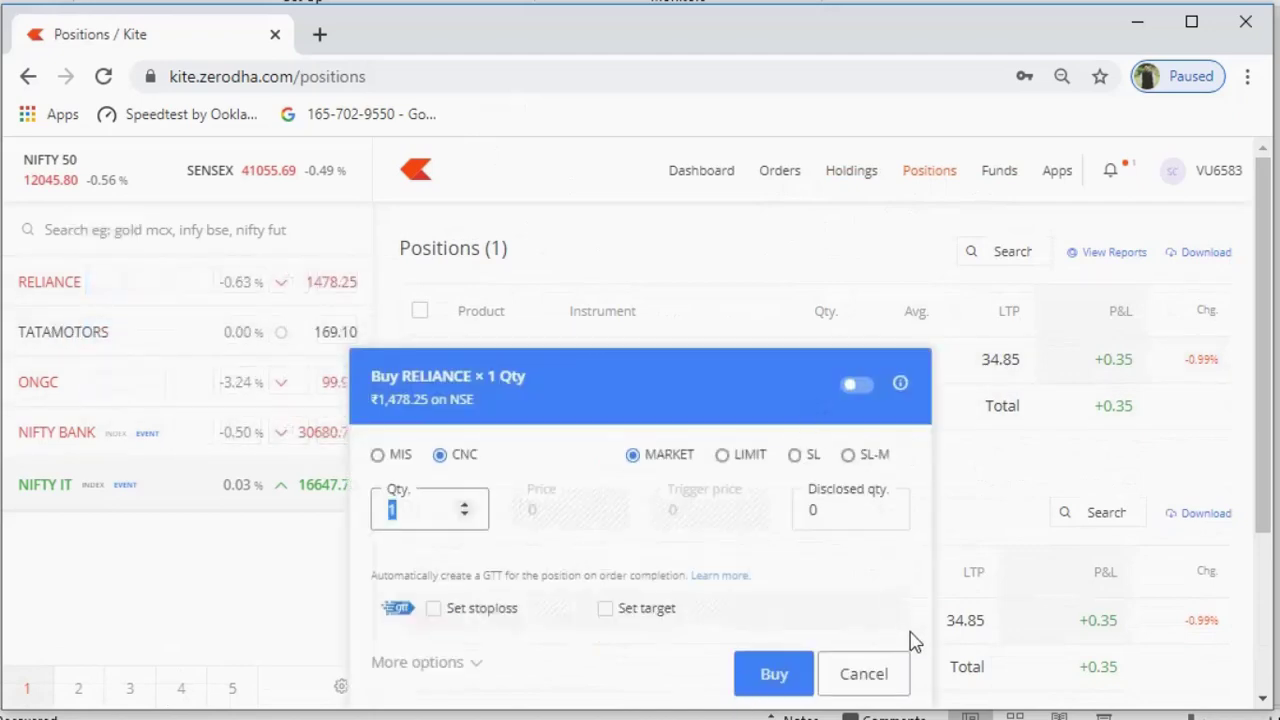
left_click(885, 672)
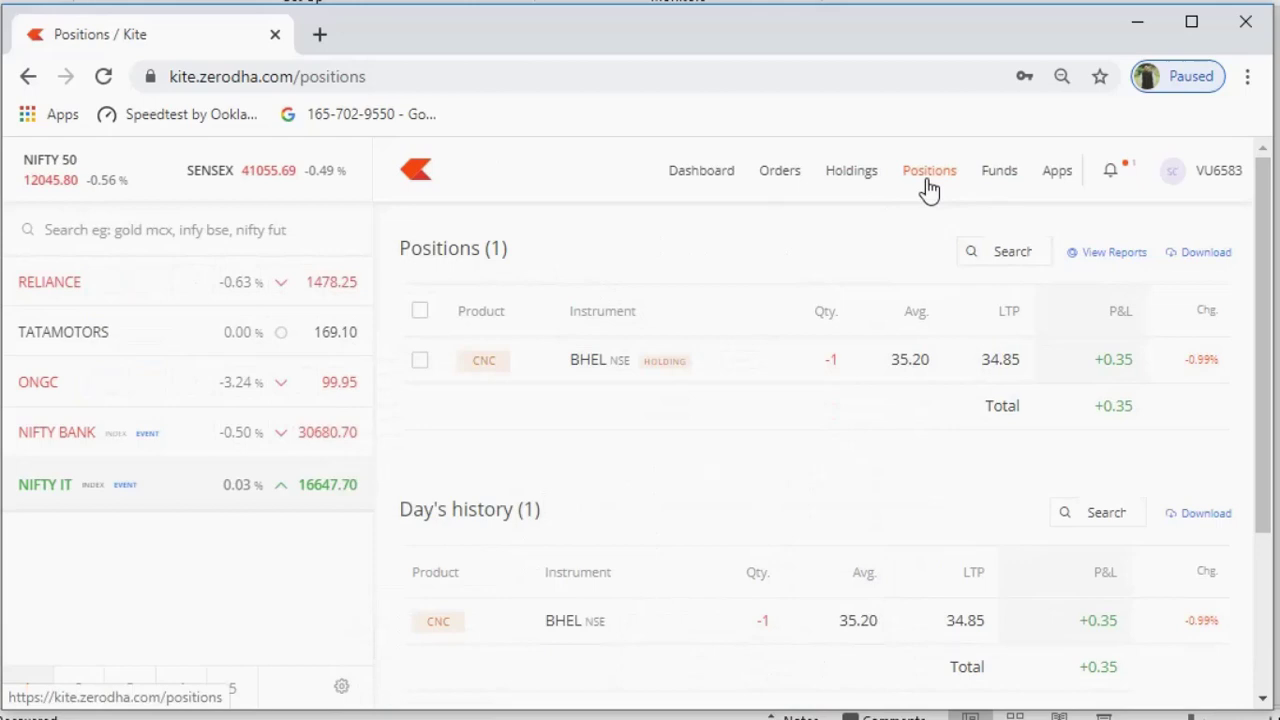
View the holdings, then examine the equity and commodity margin details of the account's funds.
left_click(849, 171)
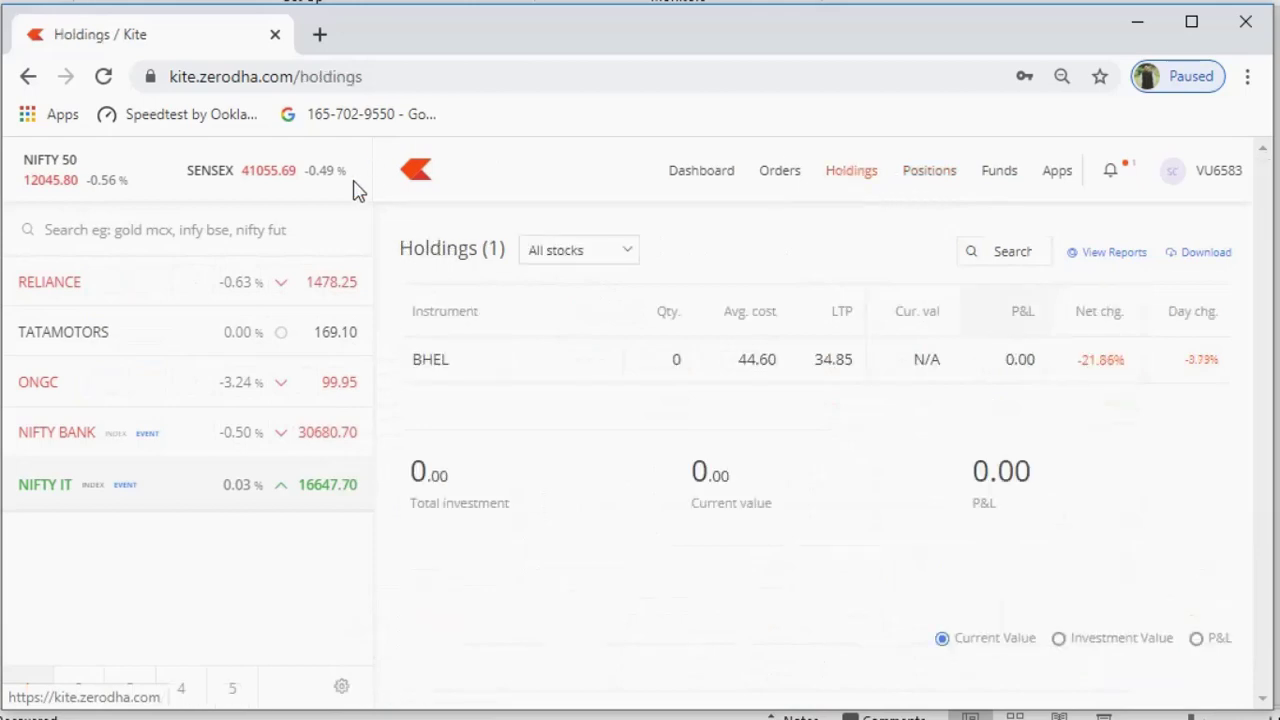
mouse_move(143, 272)
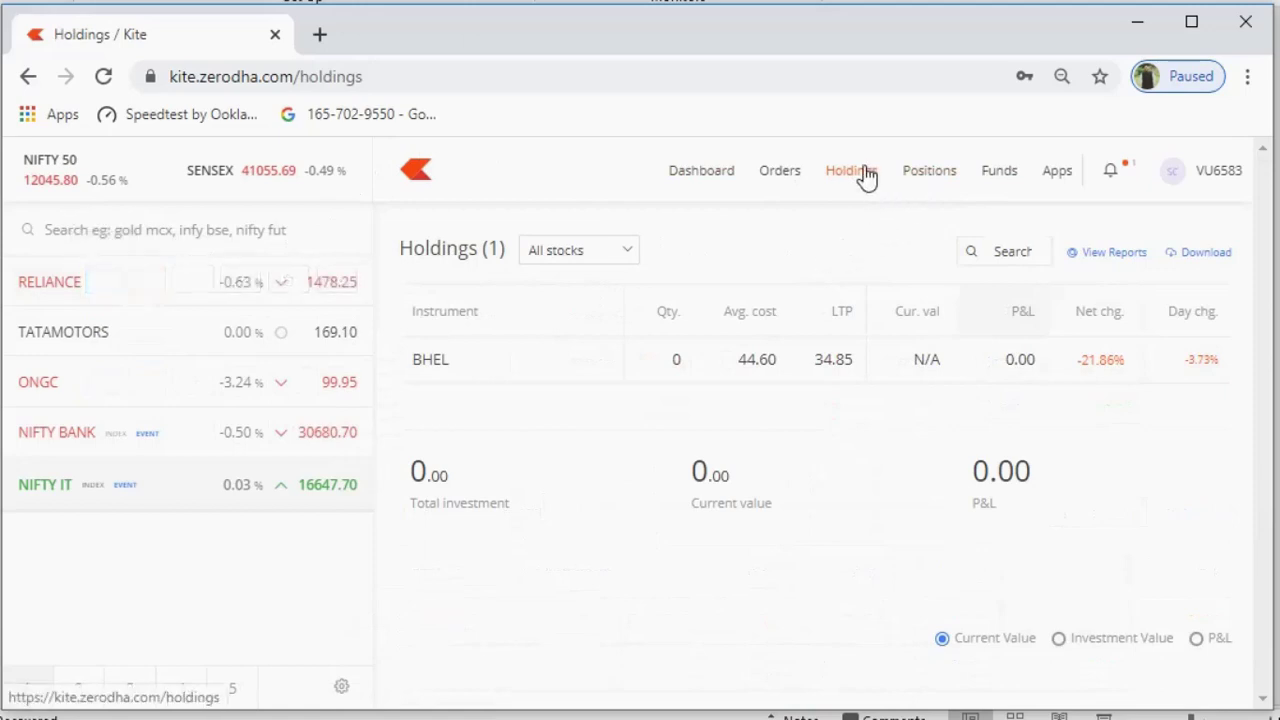
left_click(988, 172)
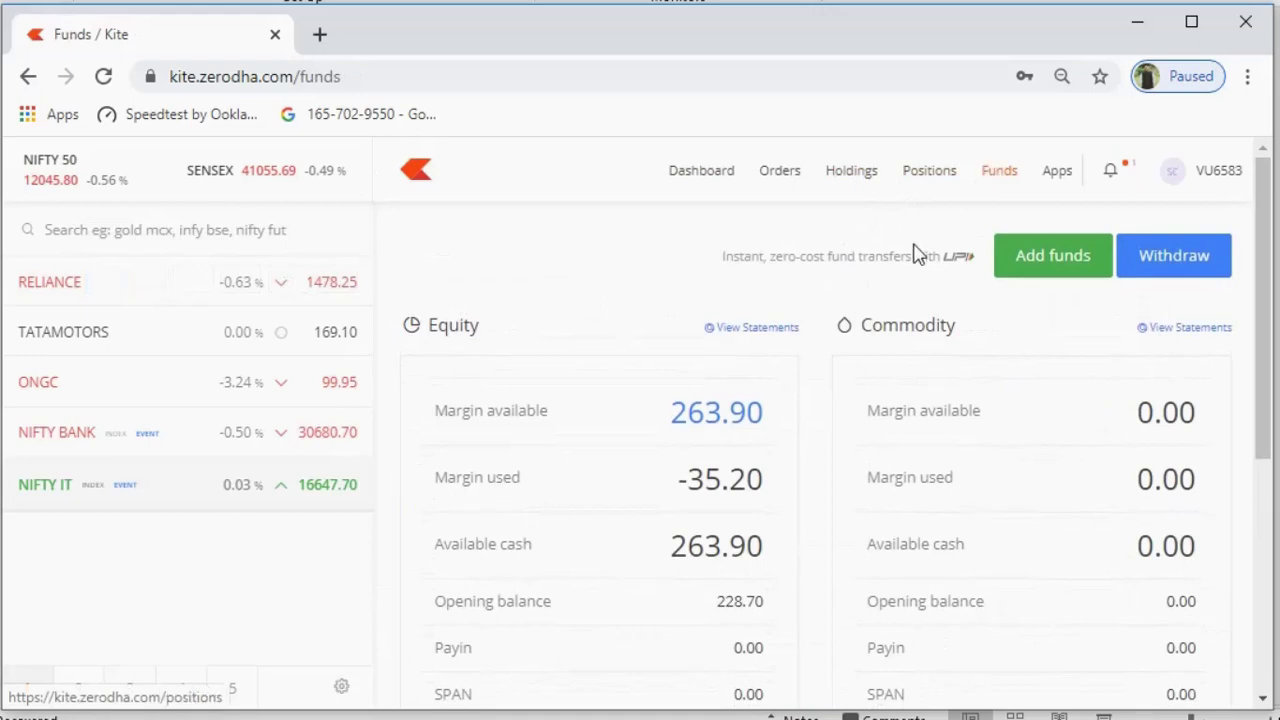
double_click(716, 412)
left_click(1043, 305)
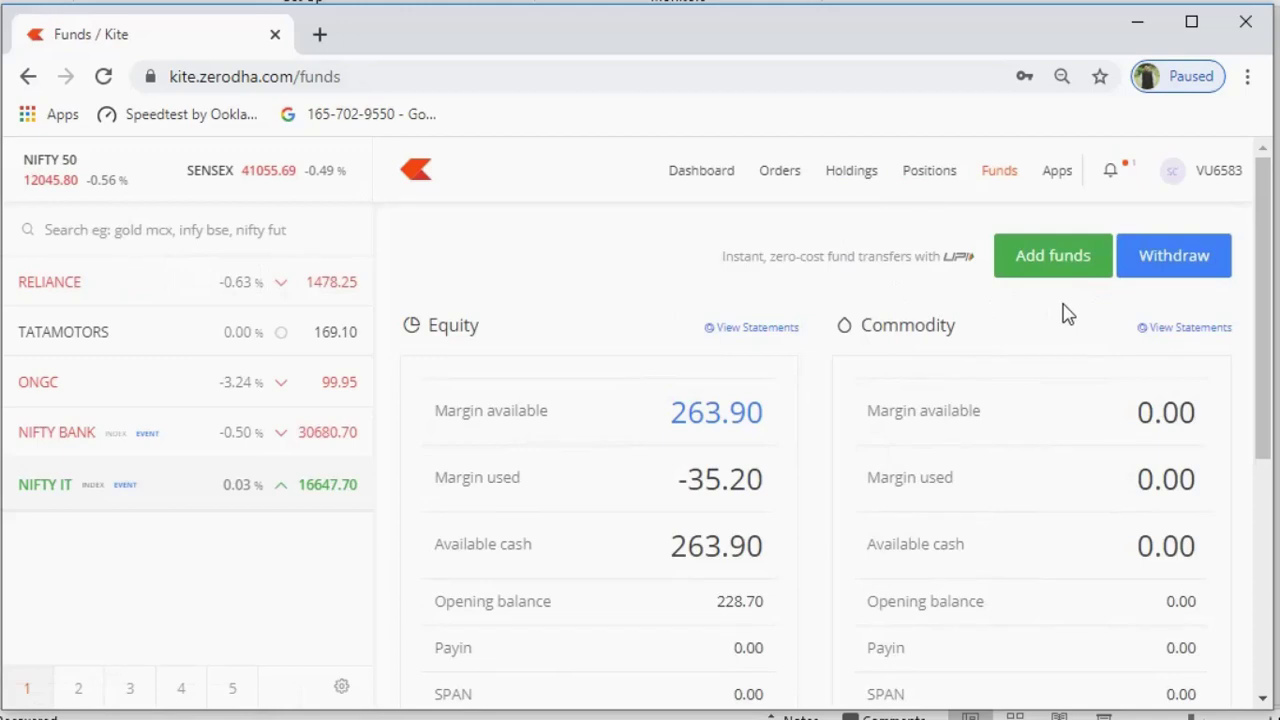
scroll(1030, 366, "down", 5)
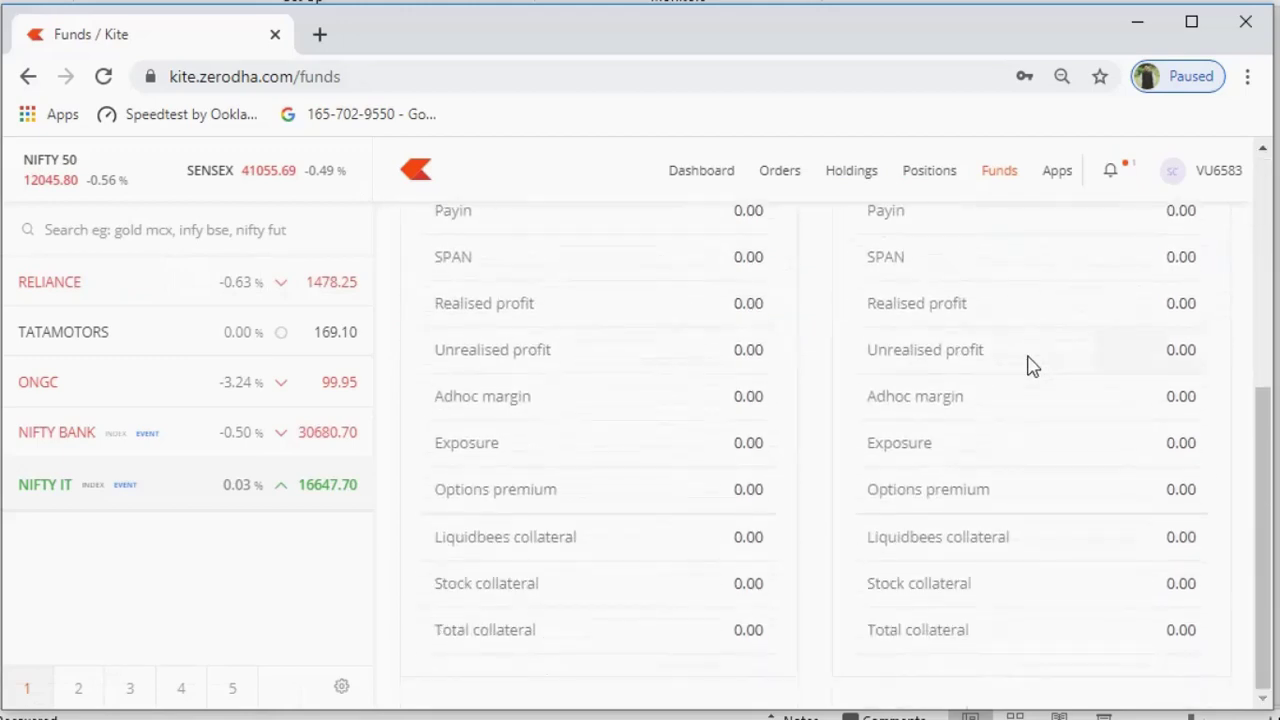
scroll(1030, 366, "up", 5)
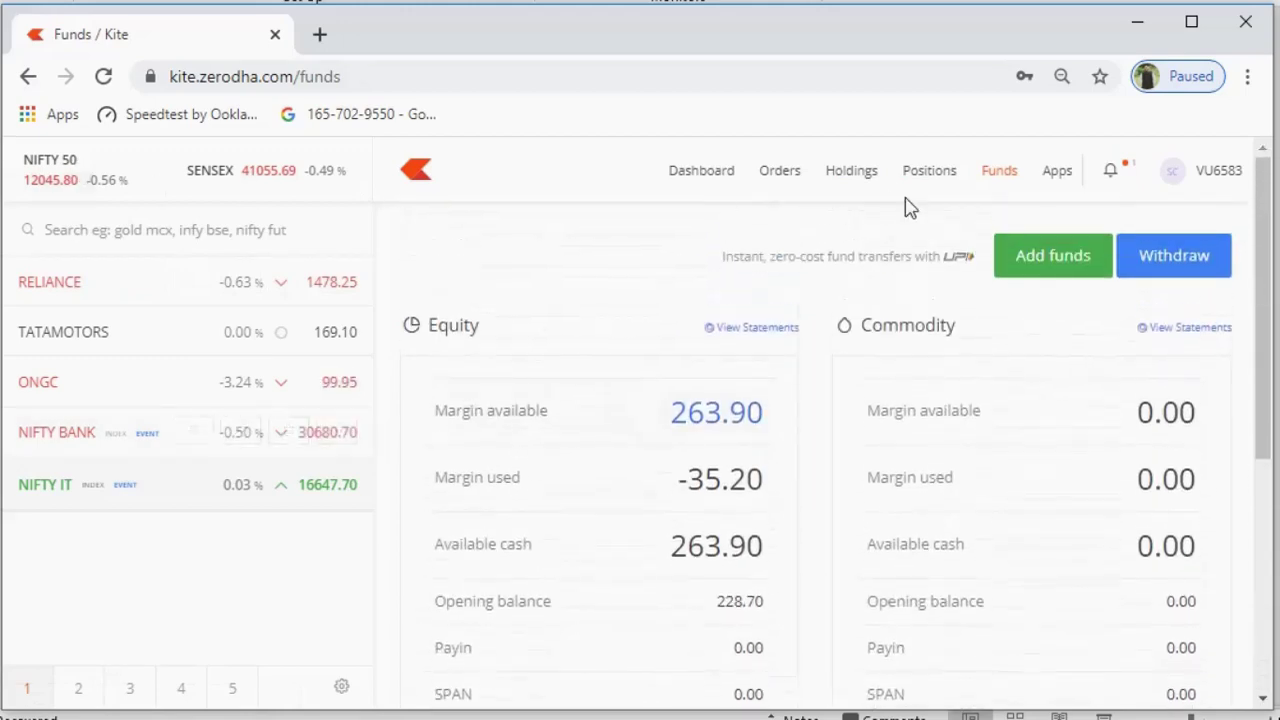
Return to the dashboard, remove RELIANCE from watchlist 1 and open a buy order for ONGC.
left_click(737, 186)
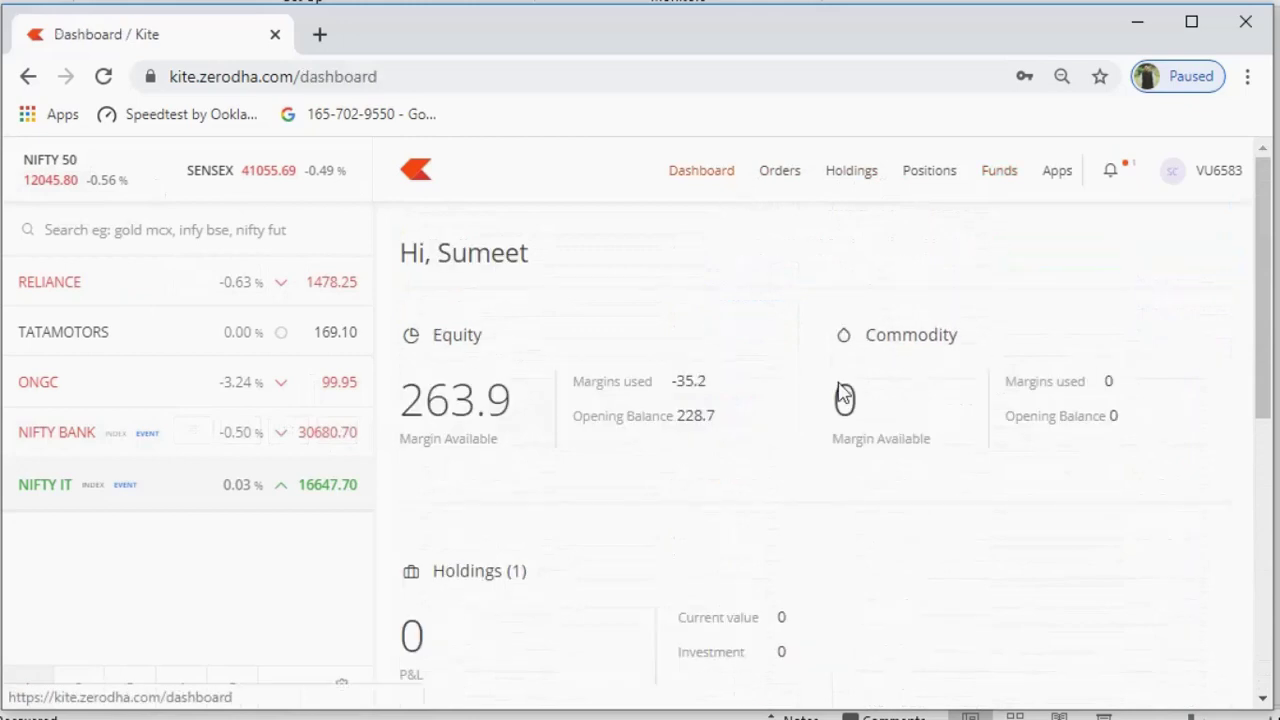
left_click(305, 282)
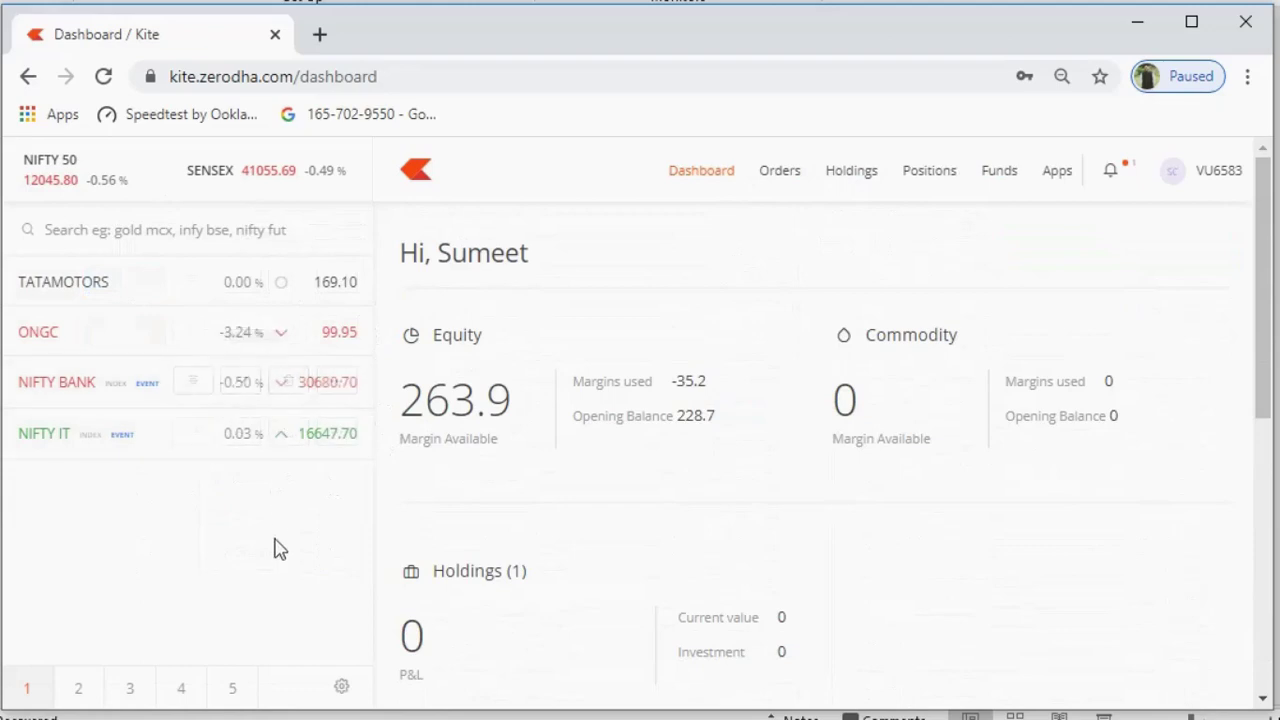
mouse_move(149, 337)
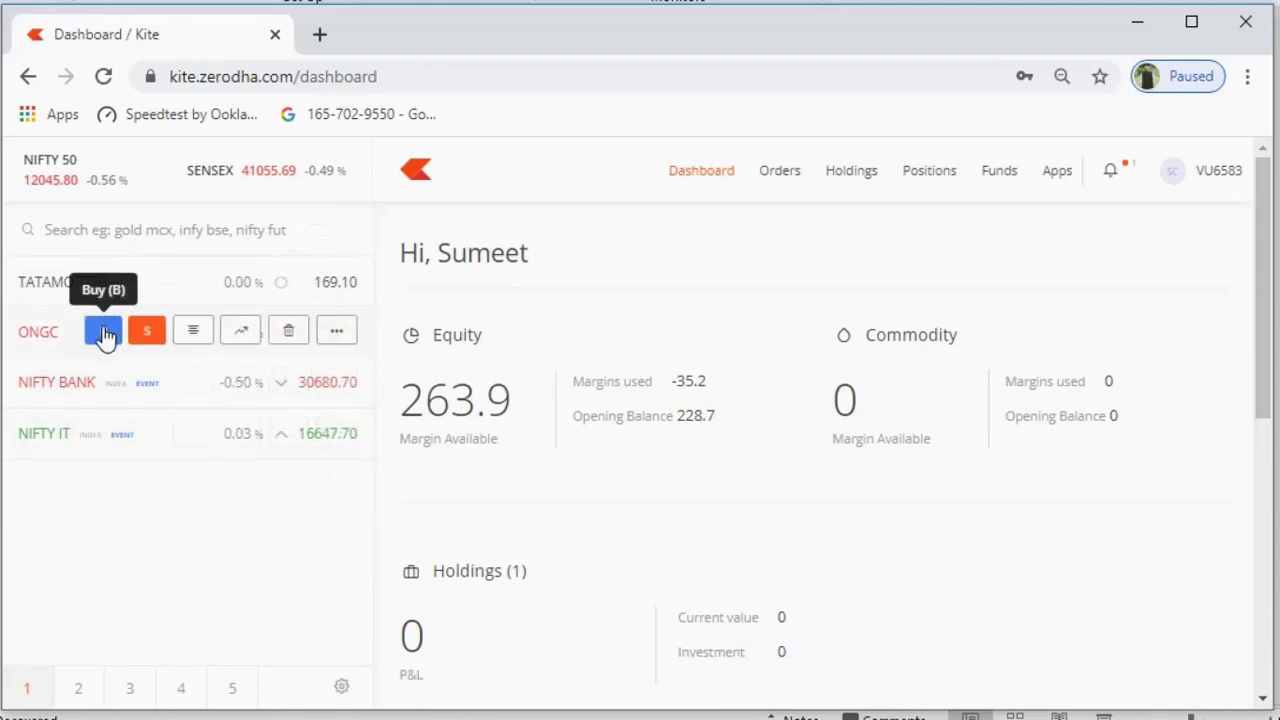
left_click(105, 333)
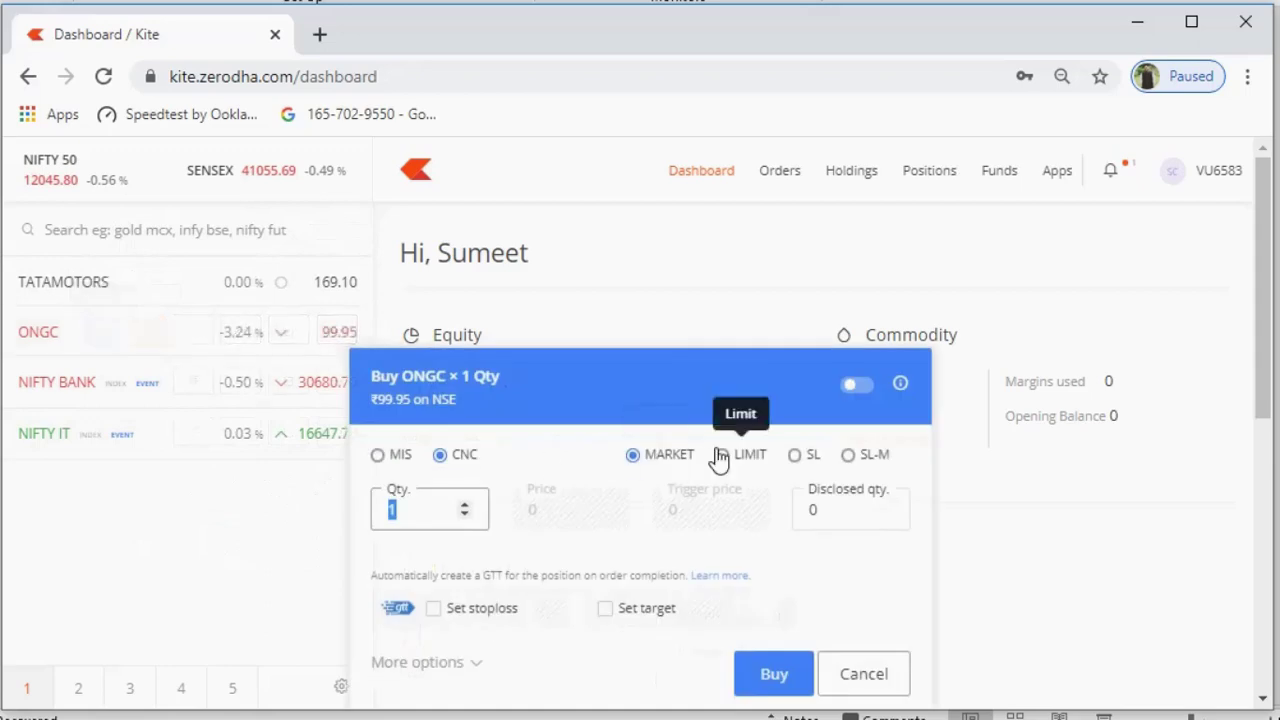
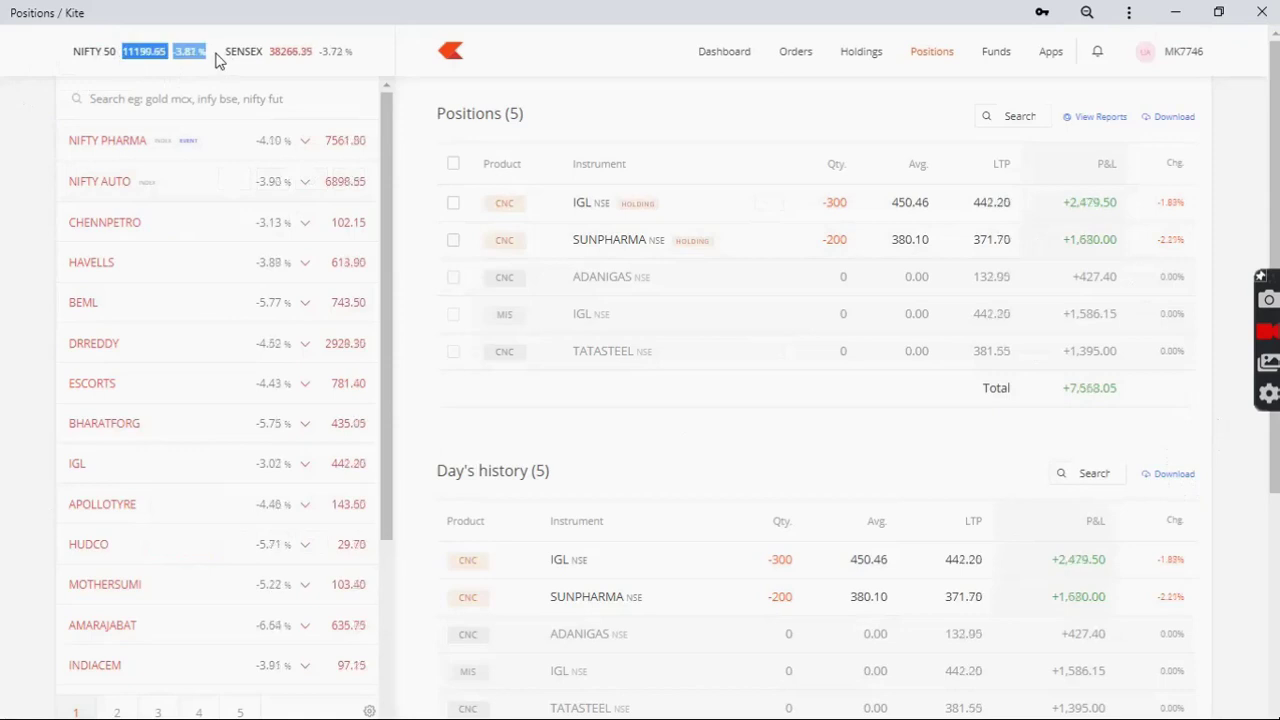
Find MOTHERSUMI in watchlist 1 and open a buy order for it.
left_click(603, 103)
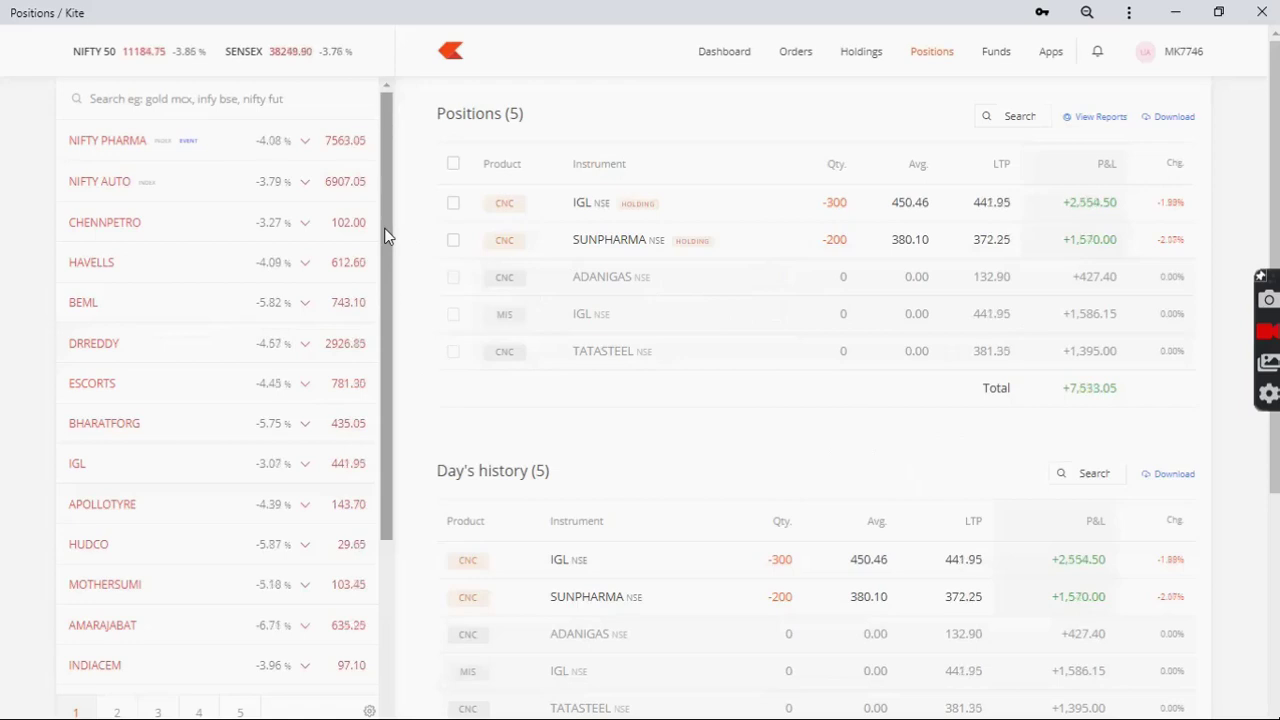
left_click_drag(383, 225, 386, 393)
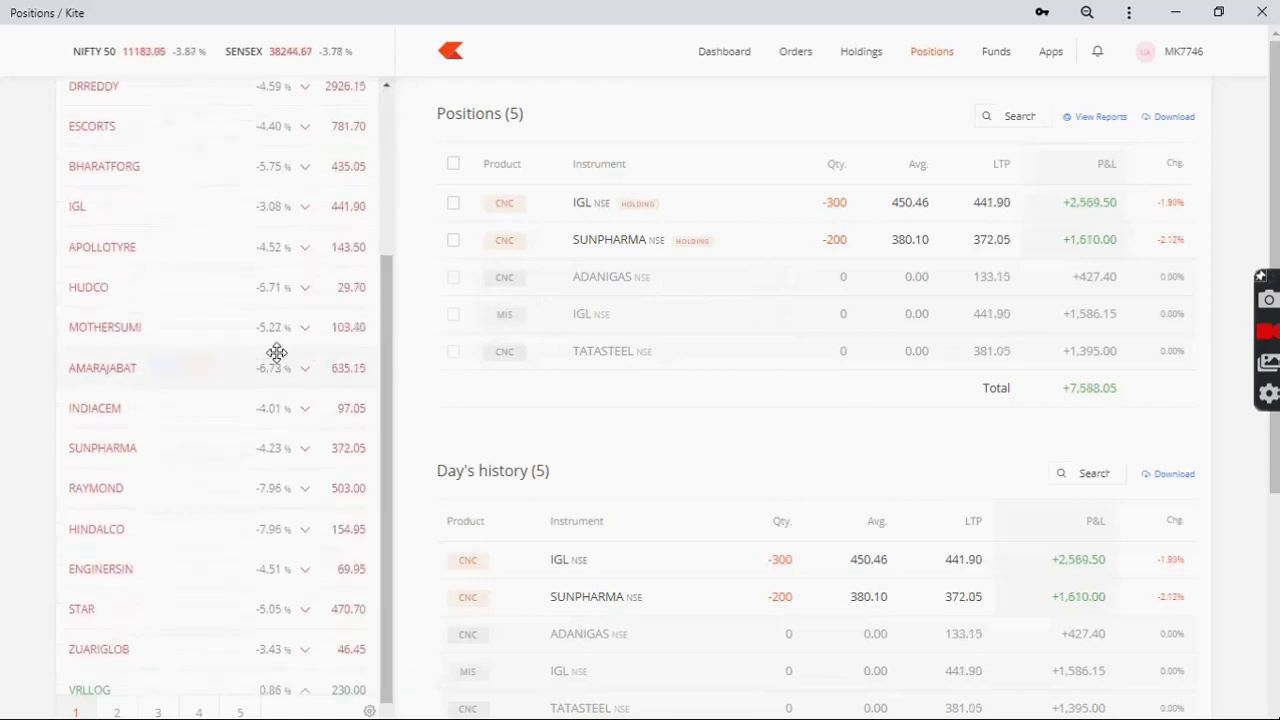
mouse_move(211, 340)
mouse_move(195, 292)
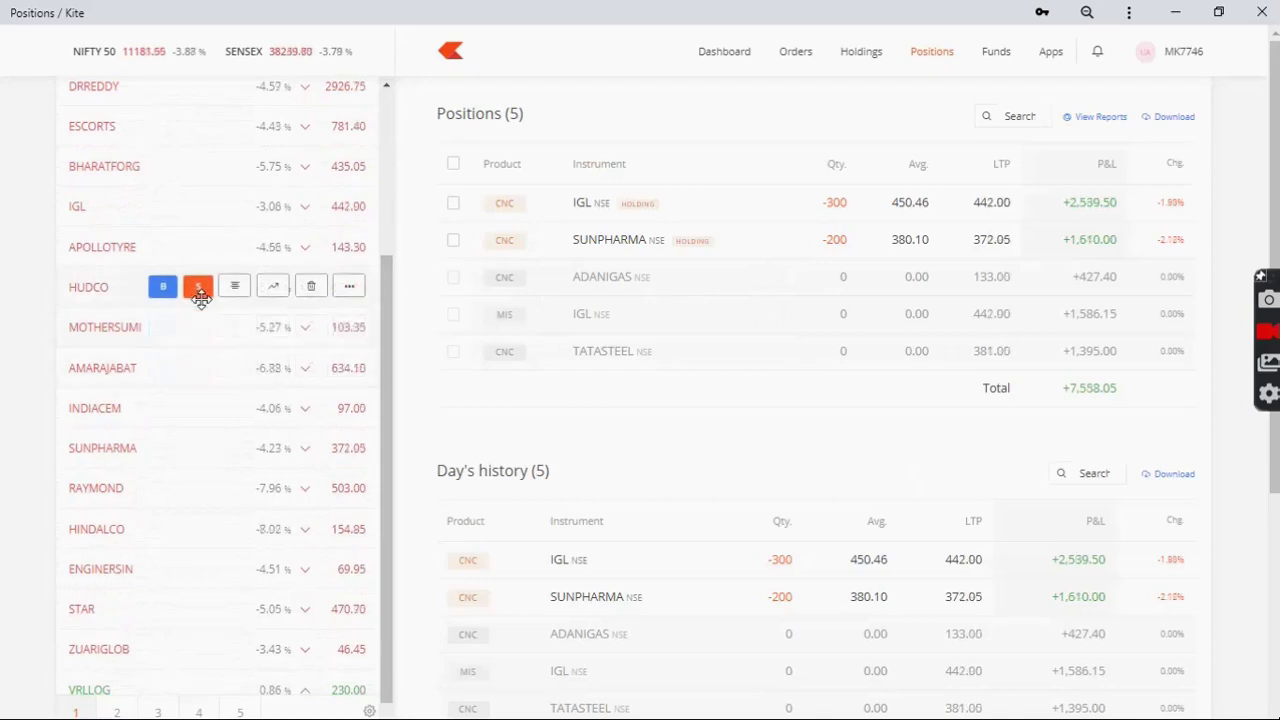
mouse_move(157, 334)
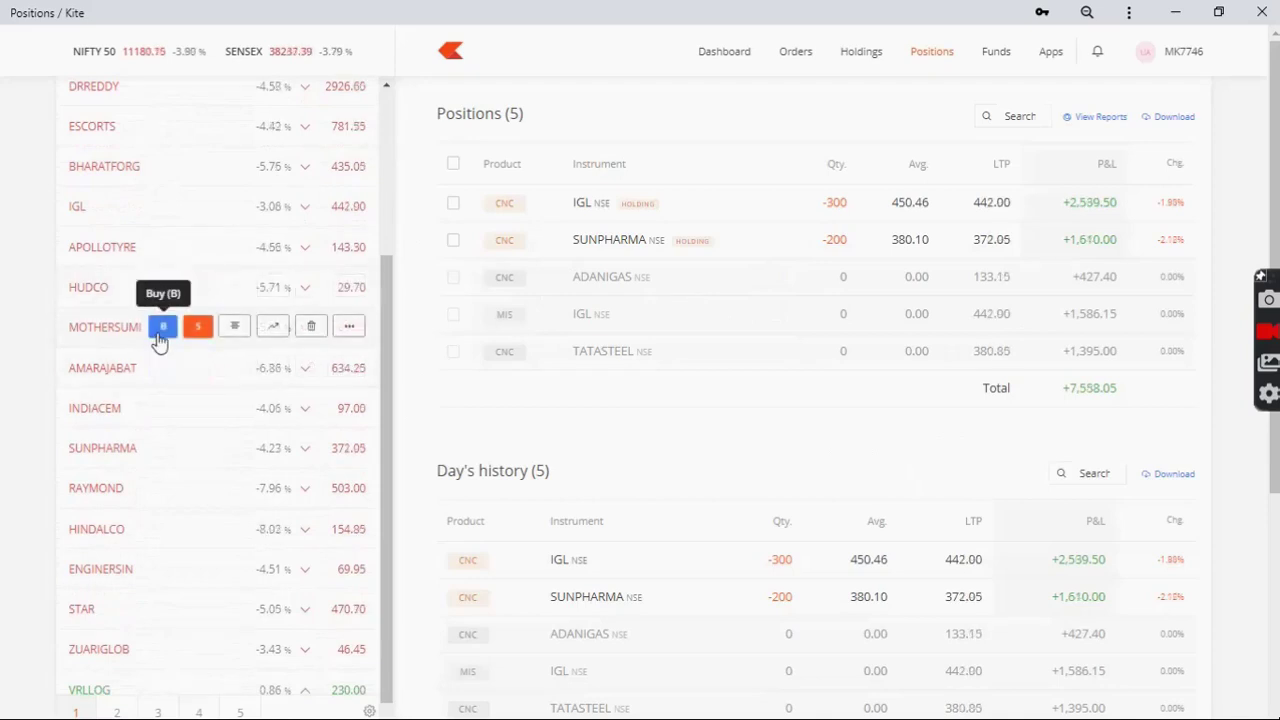
left_click(162, 327)
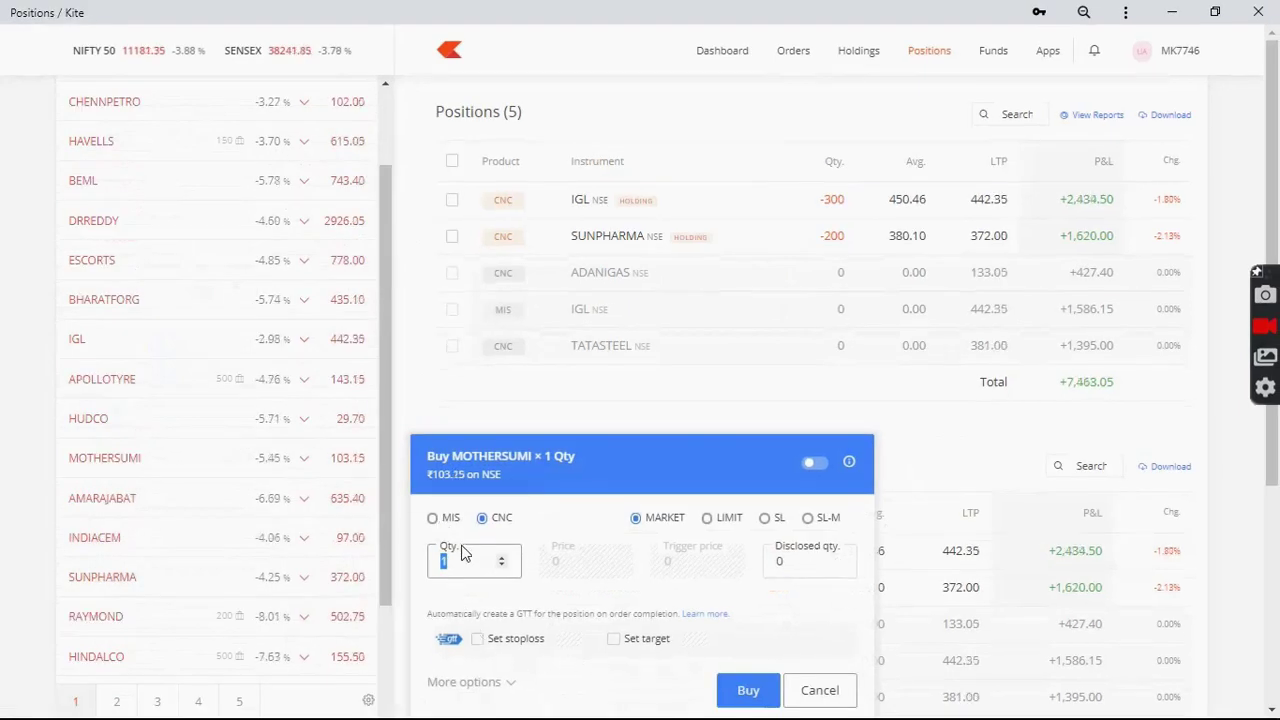
Place the MOTHERSUMI CNC market buy order with quantity 100 and sort the positions by quantity in descending order.
left_click(462, 560)
type("00")
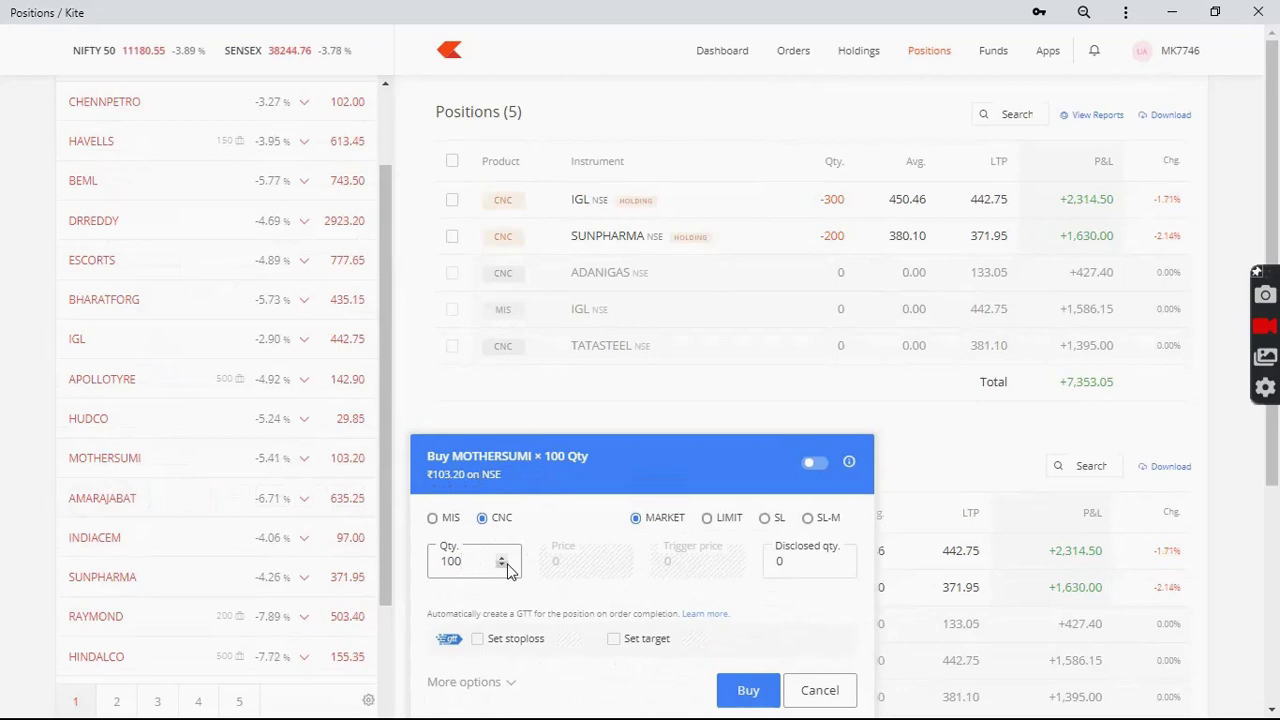
left_click(742, 690)
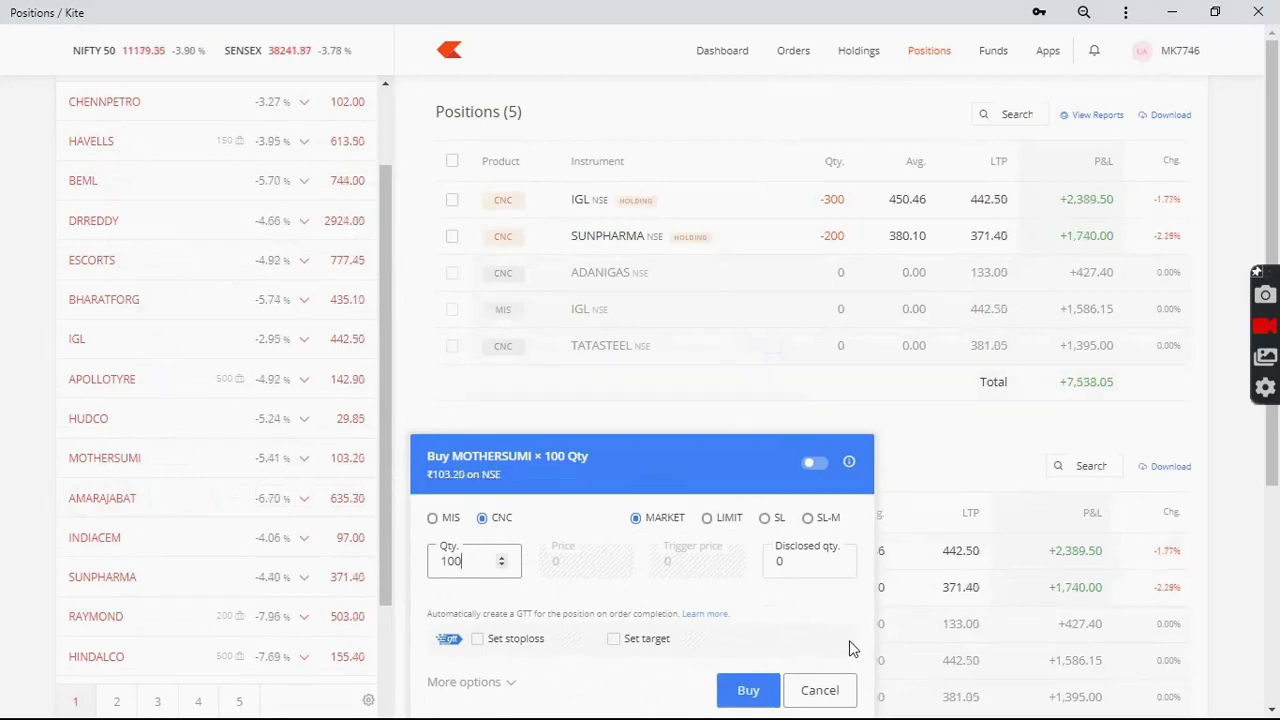
left_click(737, 690)
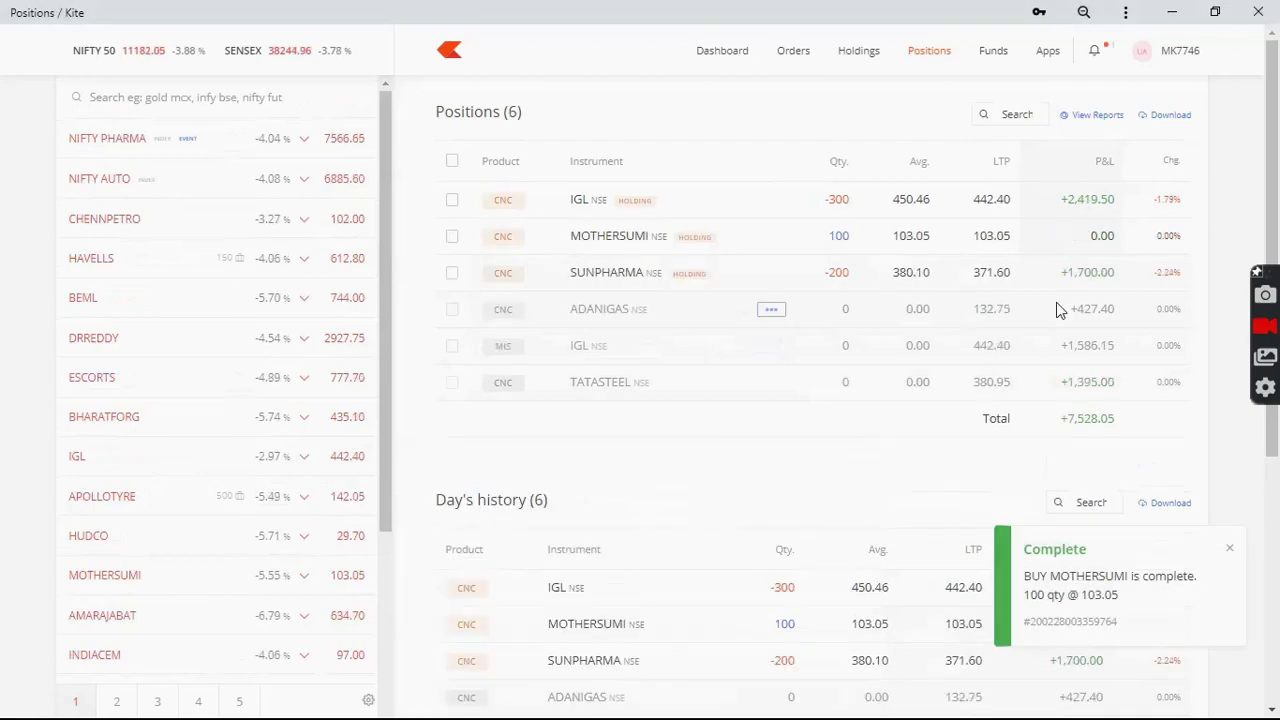
left_click(834, 165)
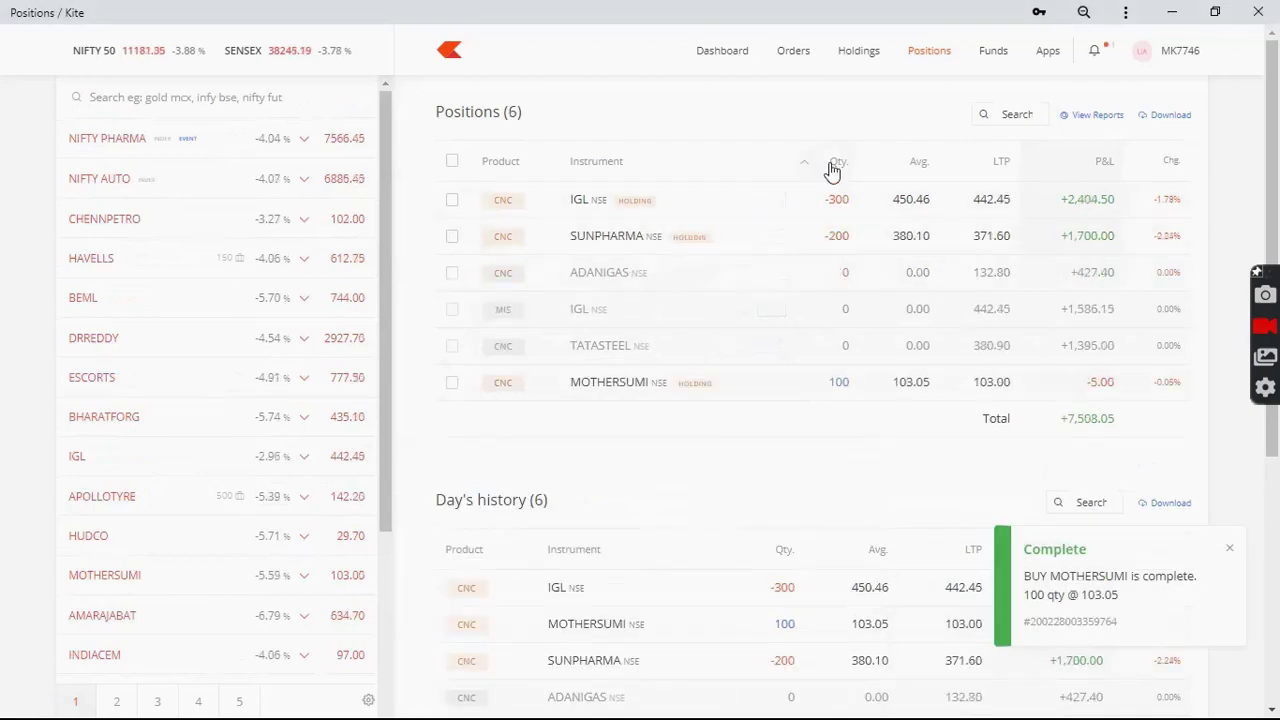
left_click(834, 166)
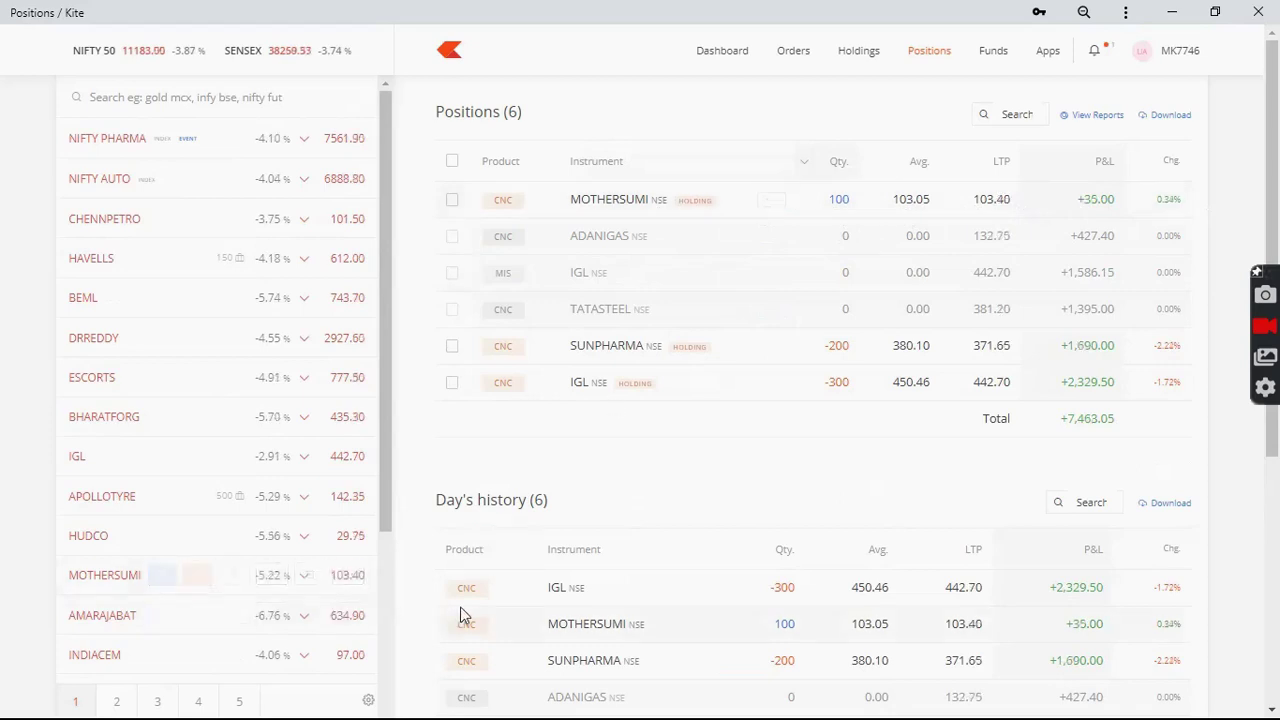
Place a second MOTHERSUMI CNC buy order as a limit order for quantity 100 at a price of 103.
left_click(162, 574)
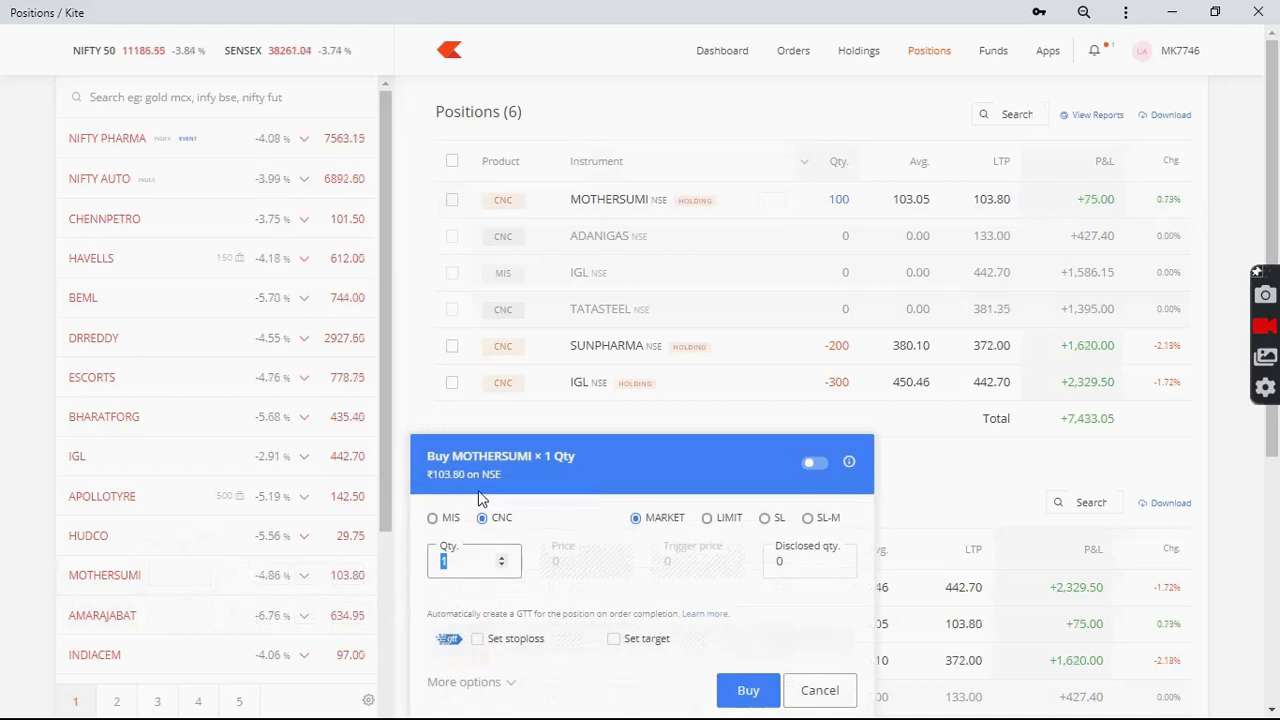
left_click(461, 556)
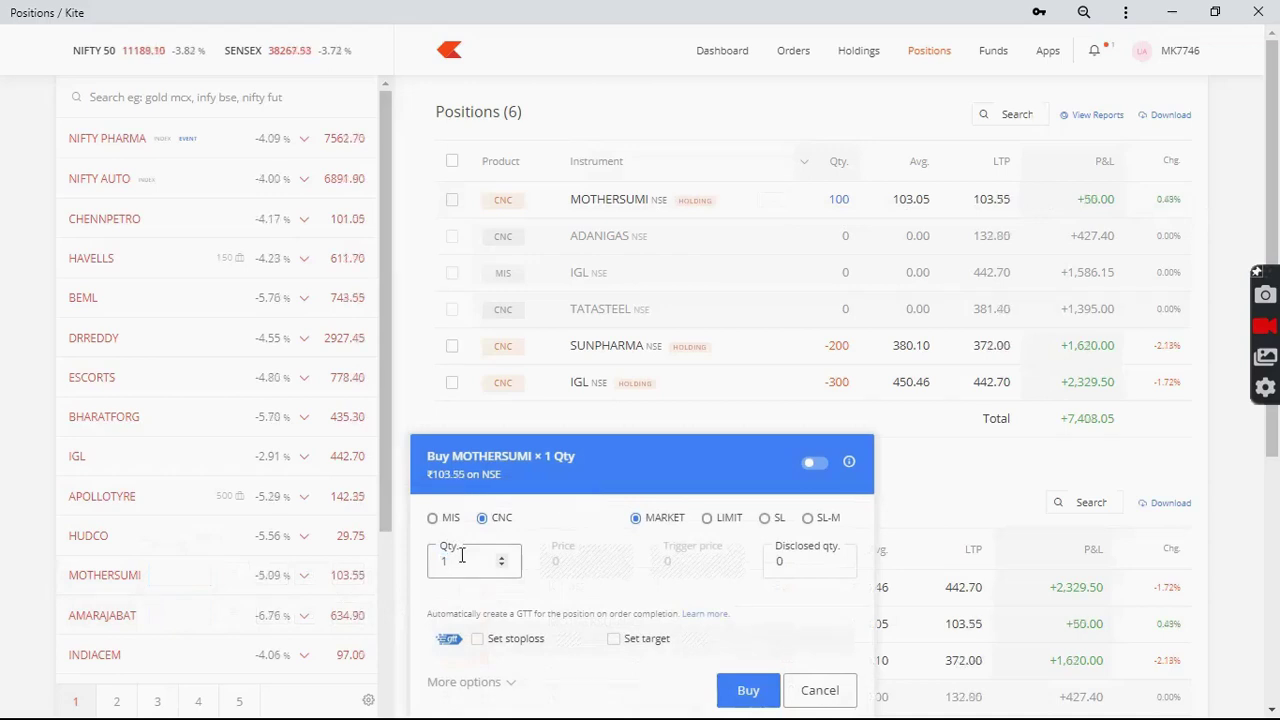
type("00")
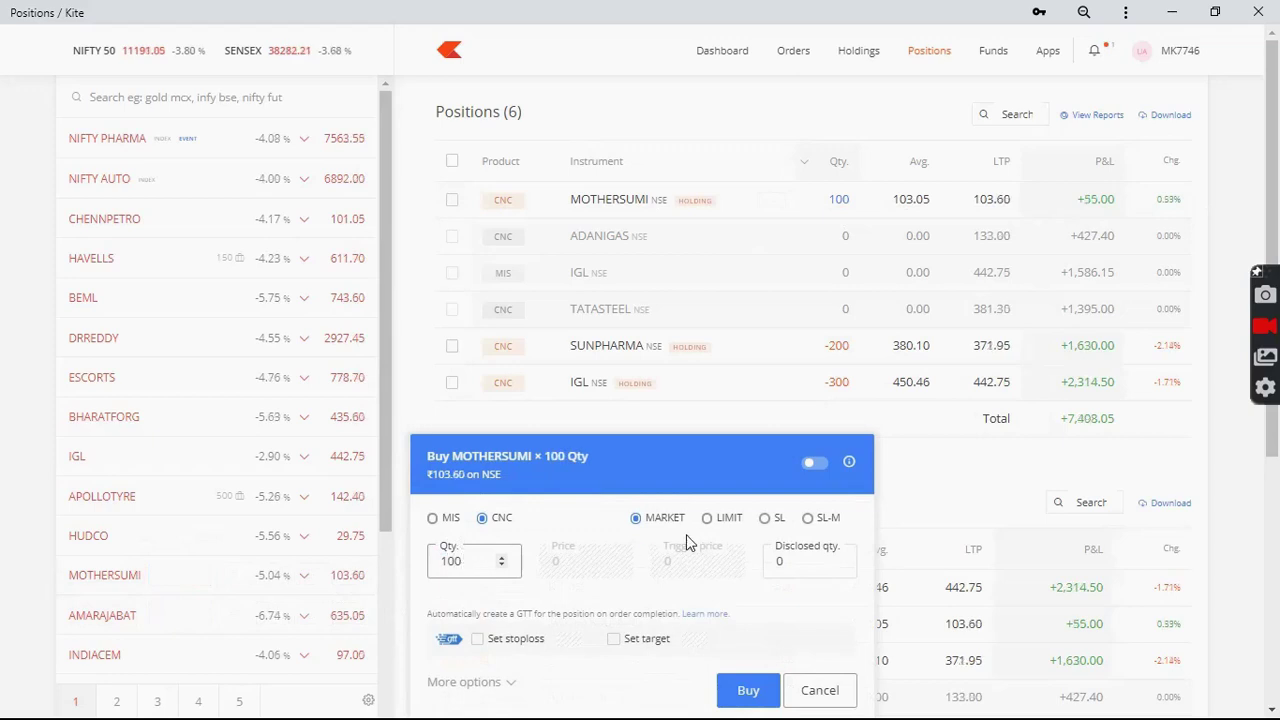
left_click(709, 519)
left_click(588, 563)
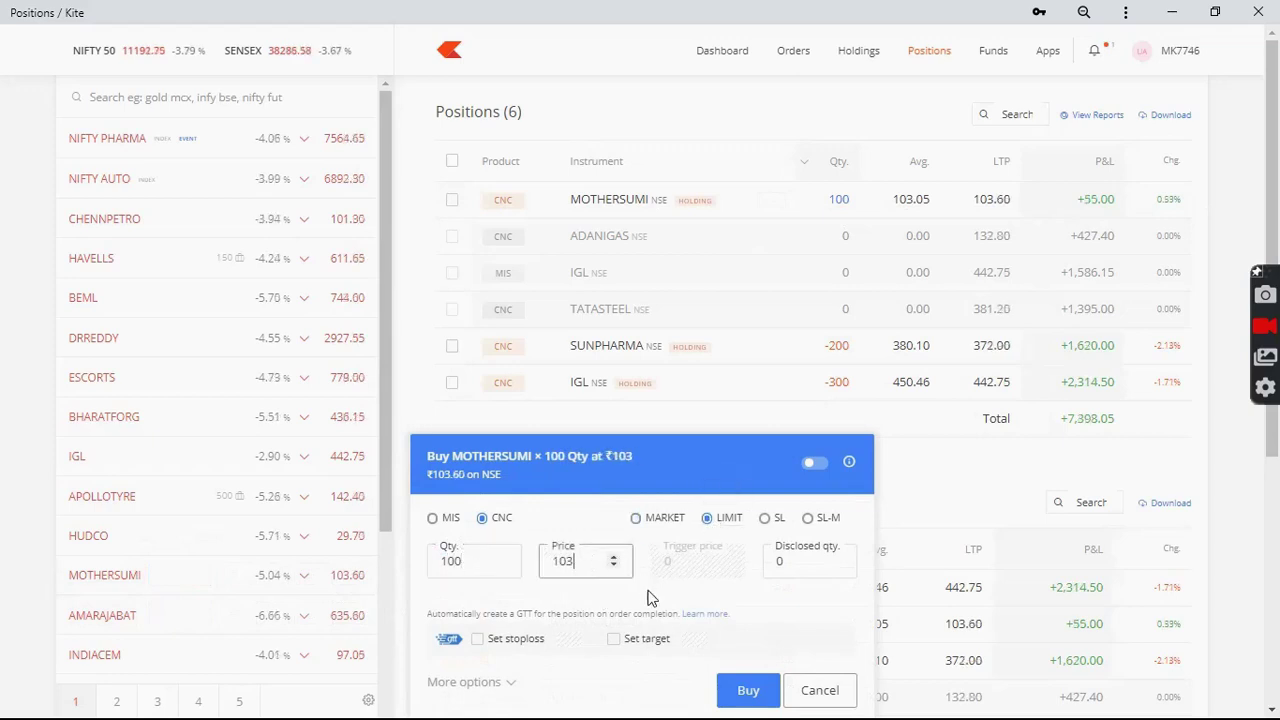
left_click(748, 690)
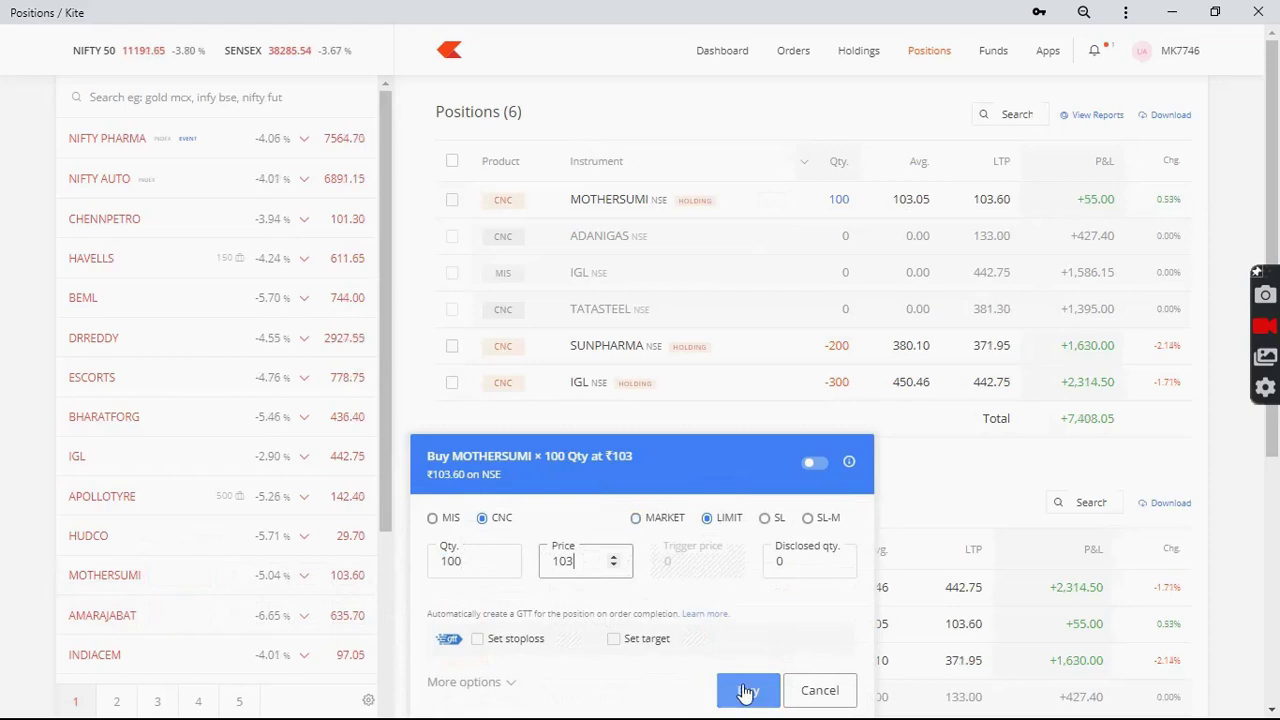
Compare the last traded price and limit price of the open MOTHERSUMI buy order, then cancel that order.
left_click(797, 56)
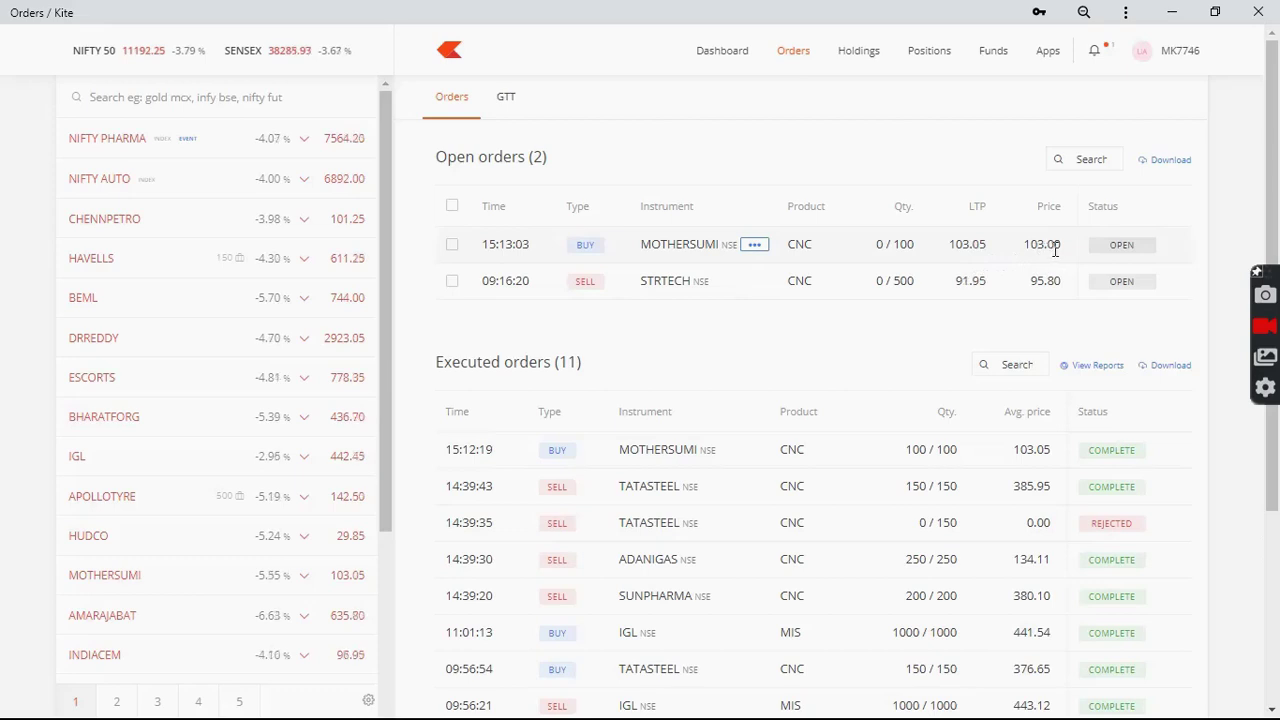
left_click_drag(952, 250, 988, 250)
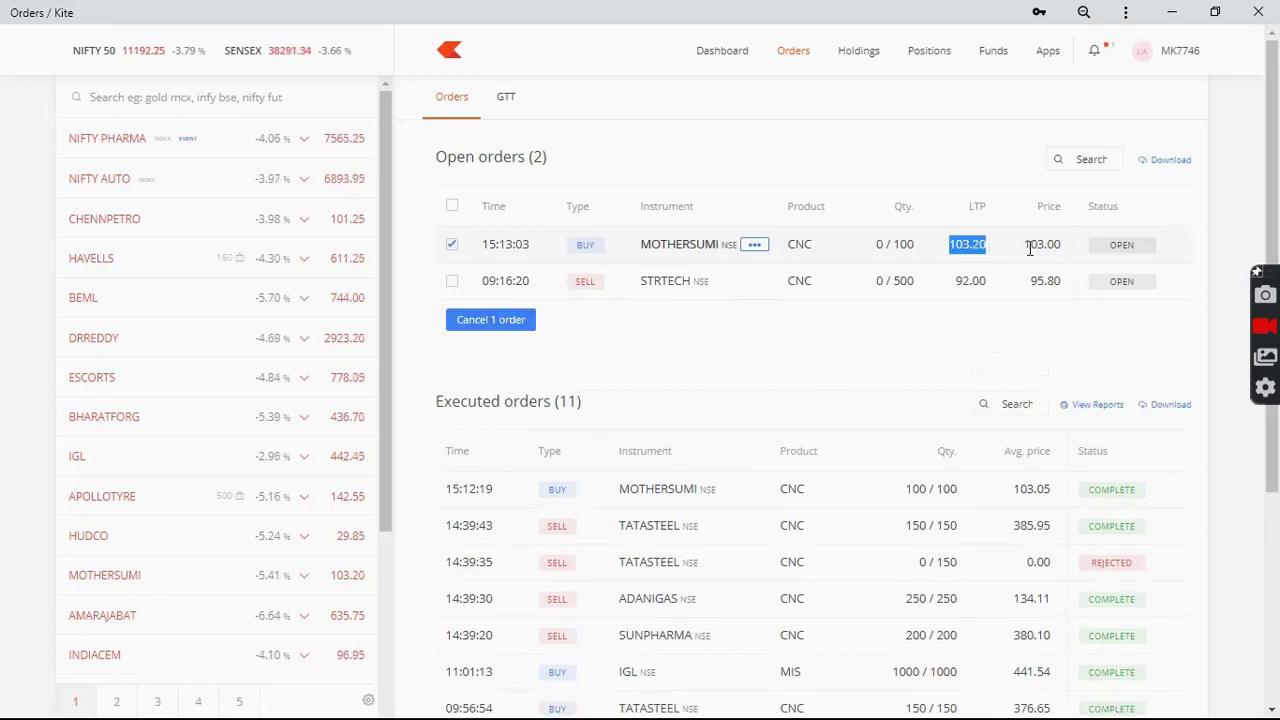
left_click(1030, 248)
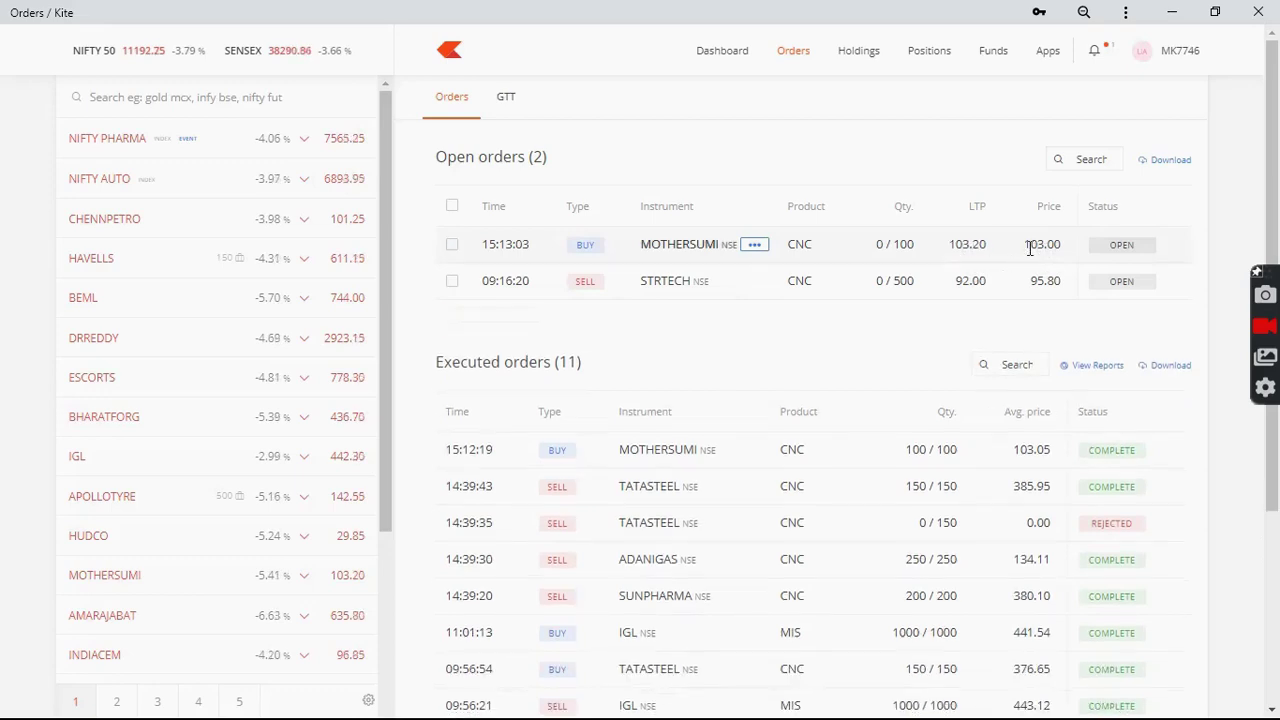
left_click(754, 245)
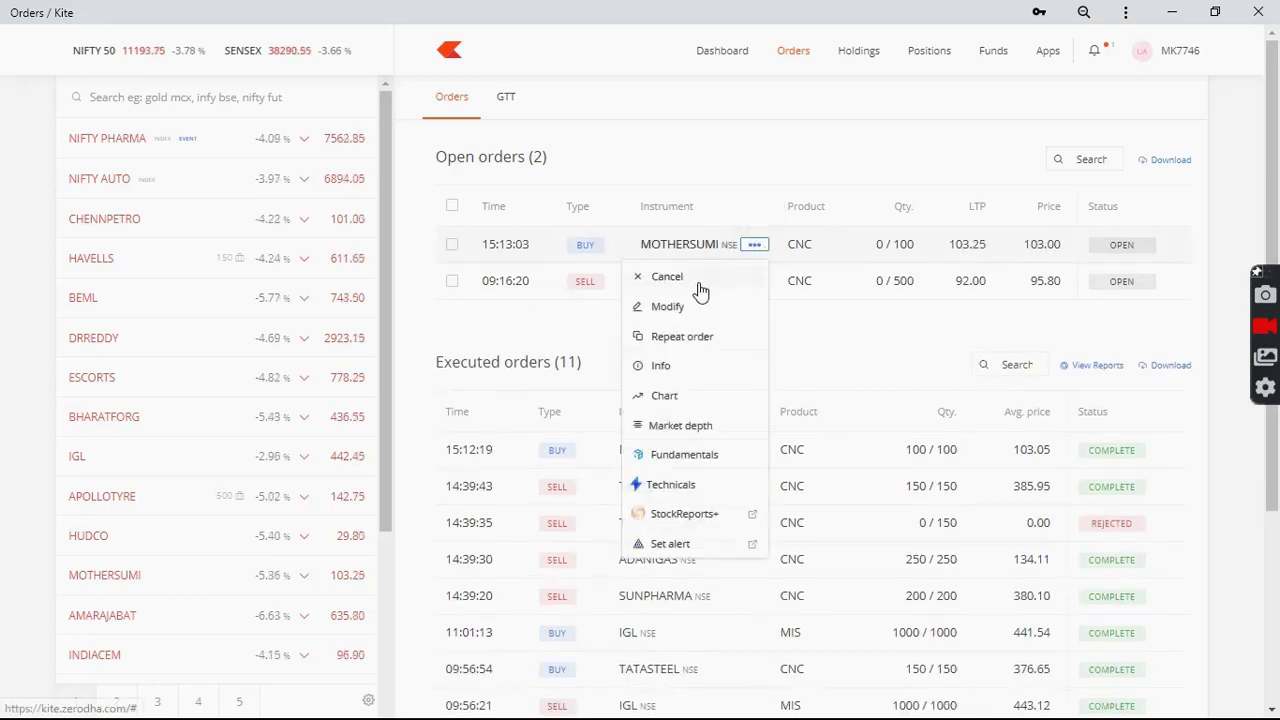
left_click(701, 281)
left_click(670, 328)
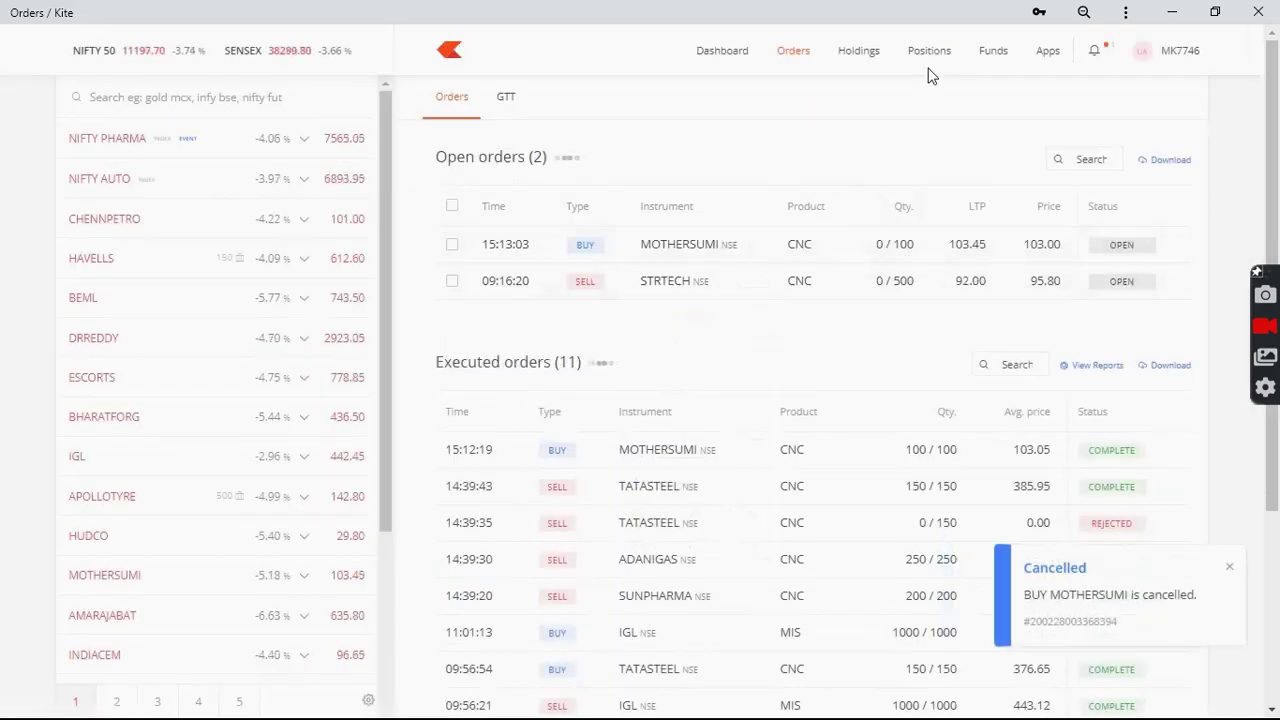
Check the positions and place an INDIACEM CNC limit buy order for quantity 100 at a price of 95.
left_click(929, 54)
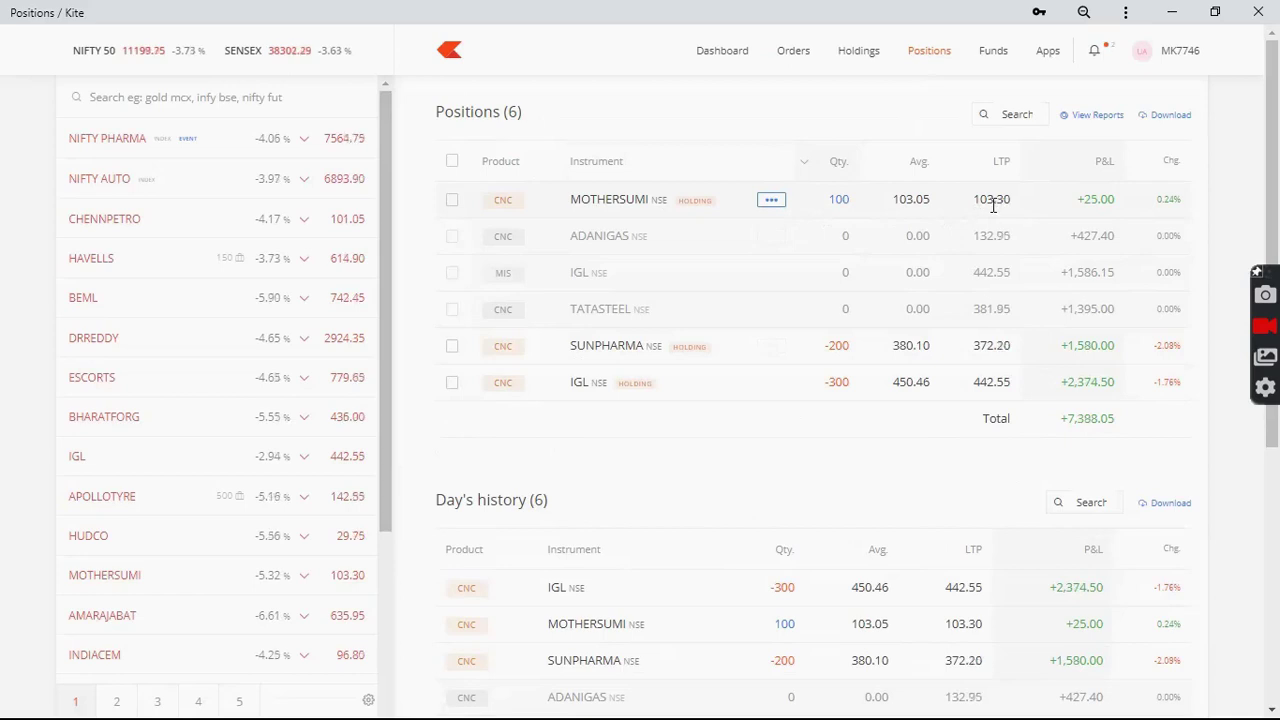
mouse_move(263, 655)
left_click(161, 653)
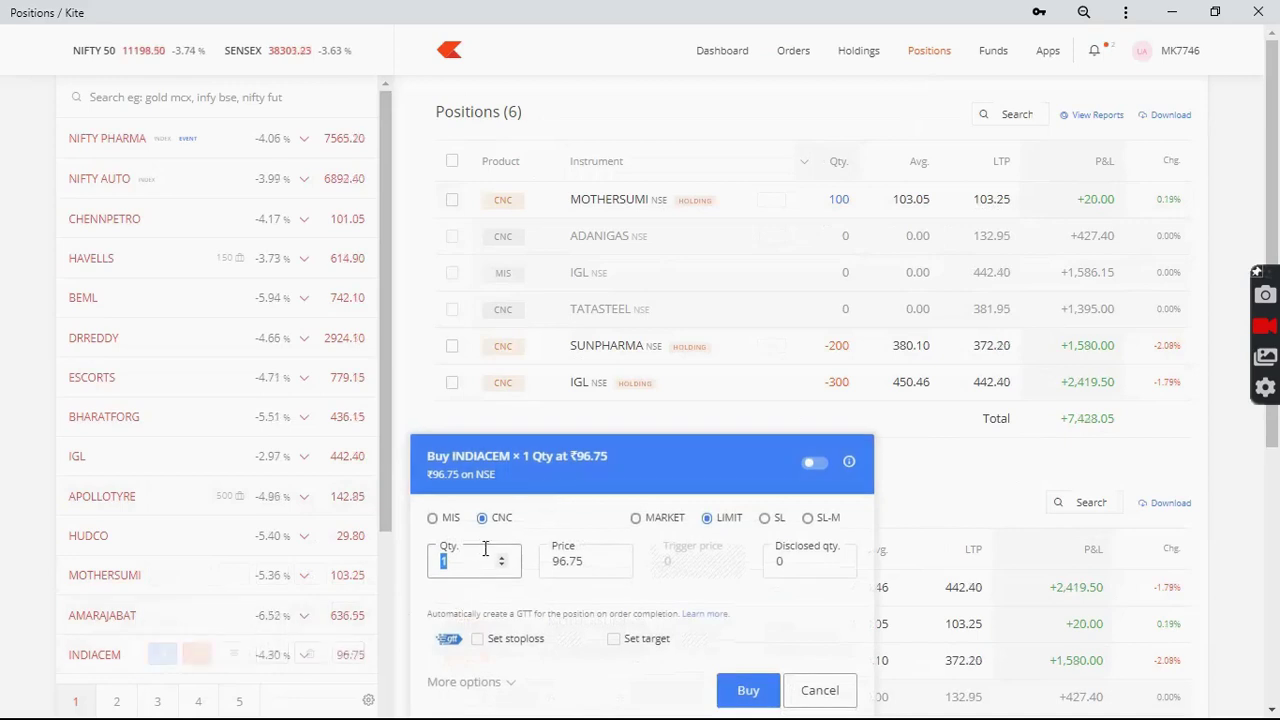
type("00")
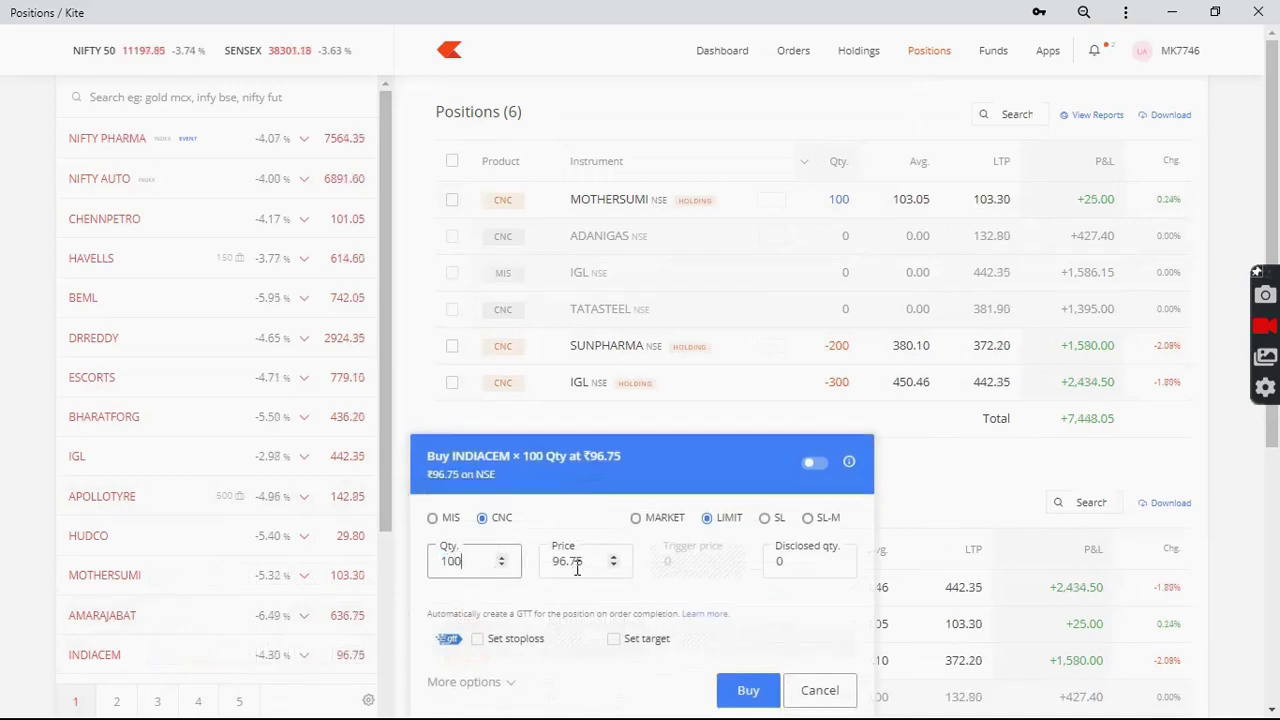
left_click(588, 563)
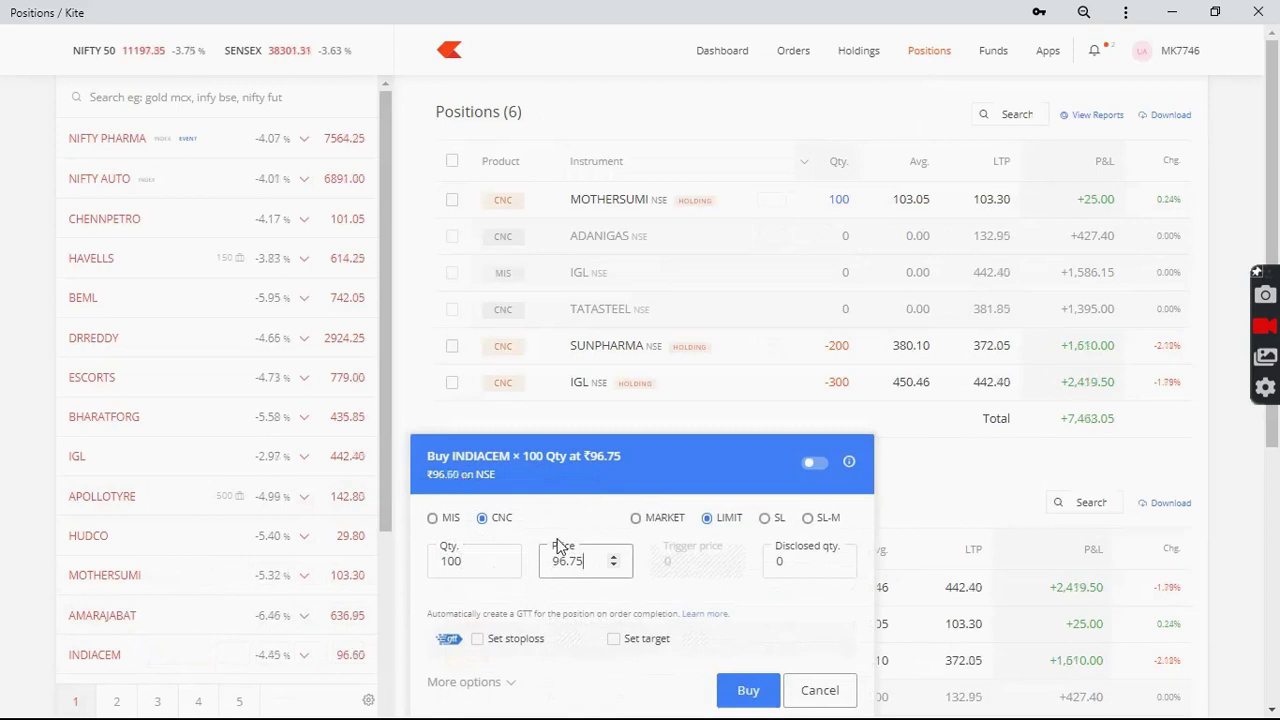
key("BackSpace")
key("BackSpace")
key("BackSpace")
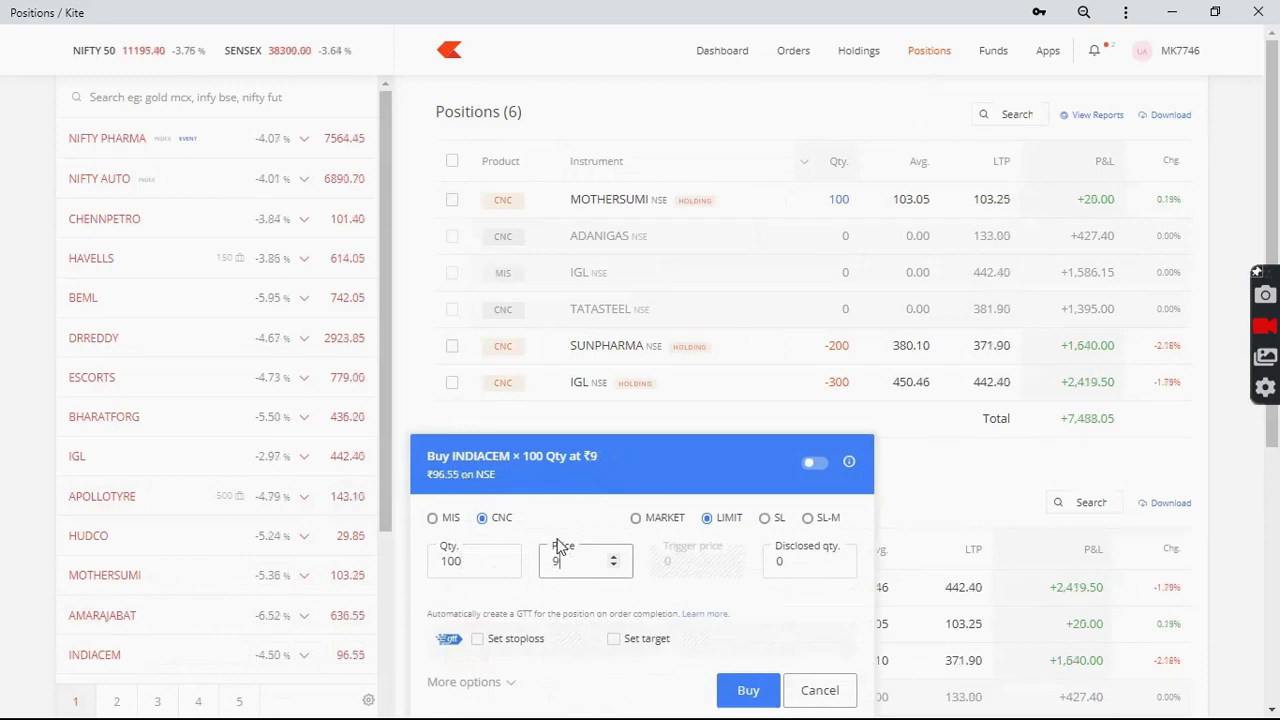
left_click(762, 680)
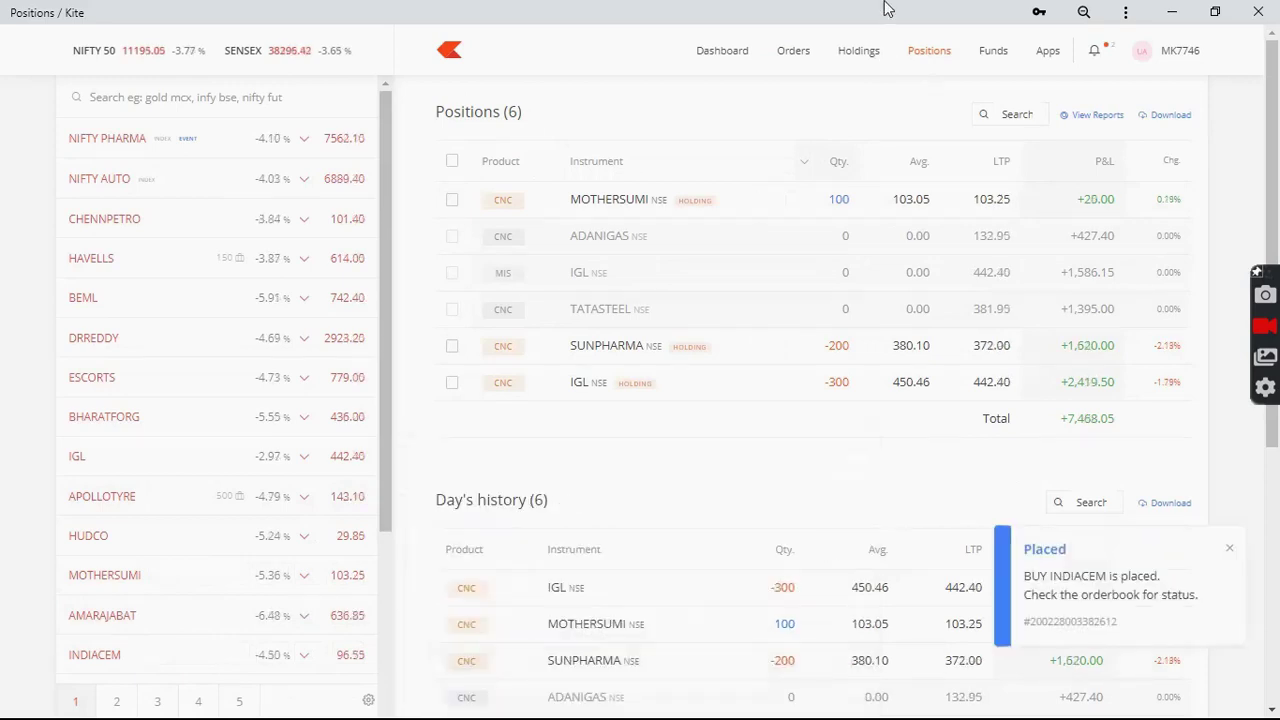
Open the pending INDIACEM buy order for modification and try switching it to a market order.
left_click(806, 51)
left_click(745, 244)
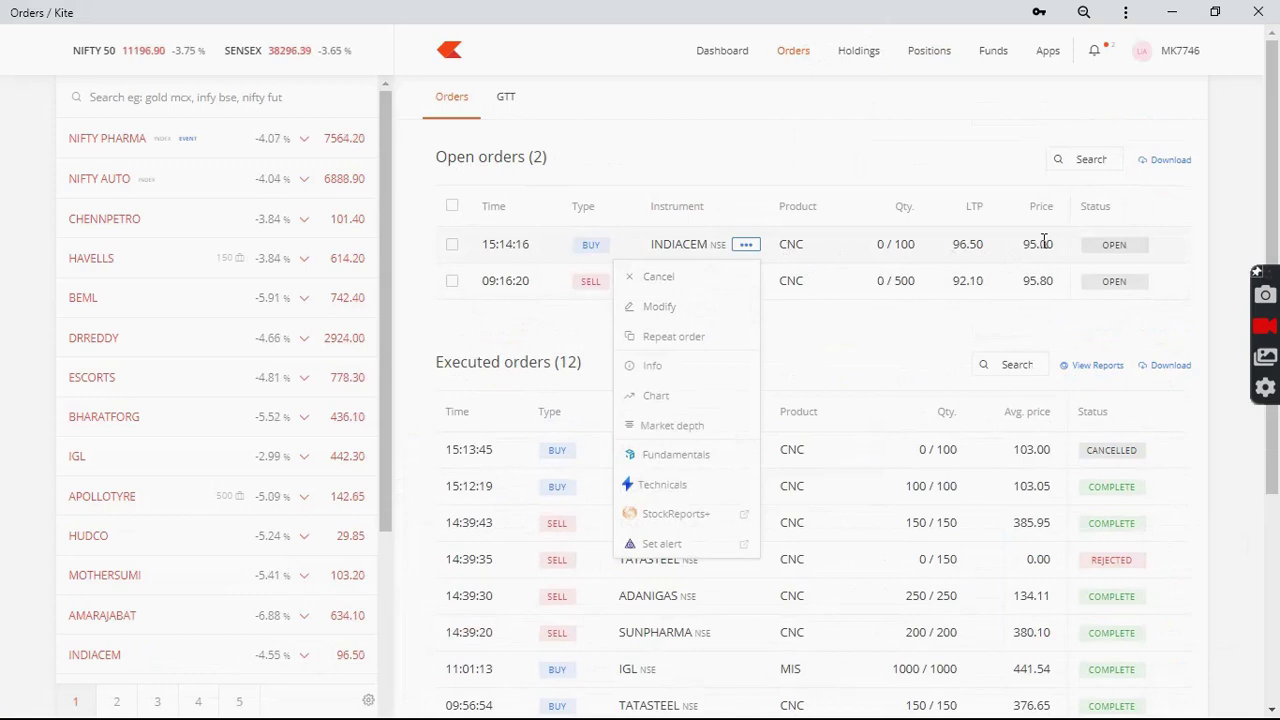
left_click(746, 246)
left_click(697, 312)
left_click(636, 518)
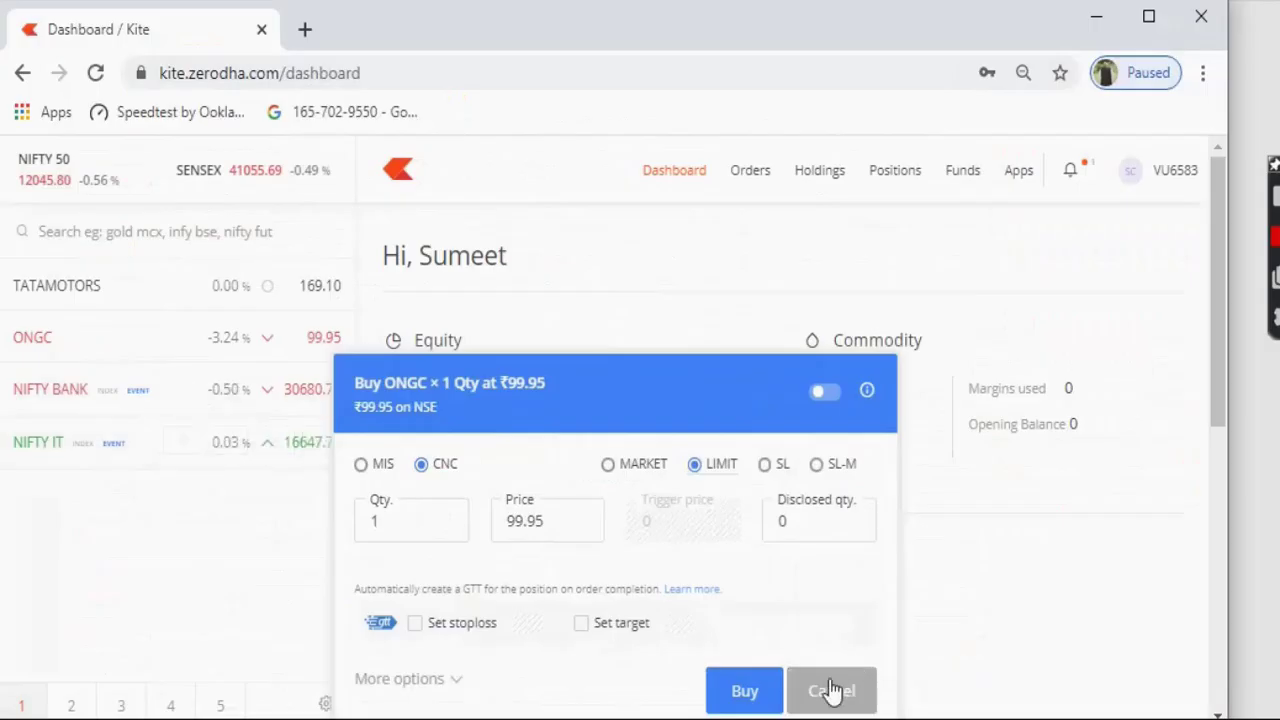
Discard the ONGC buy order and open an exit order for BHEL from the holdings.
left_click(832, 690)
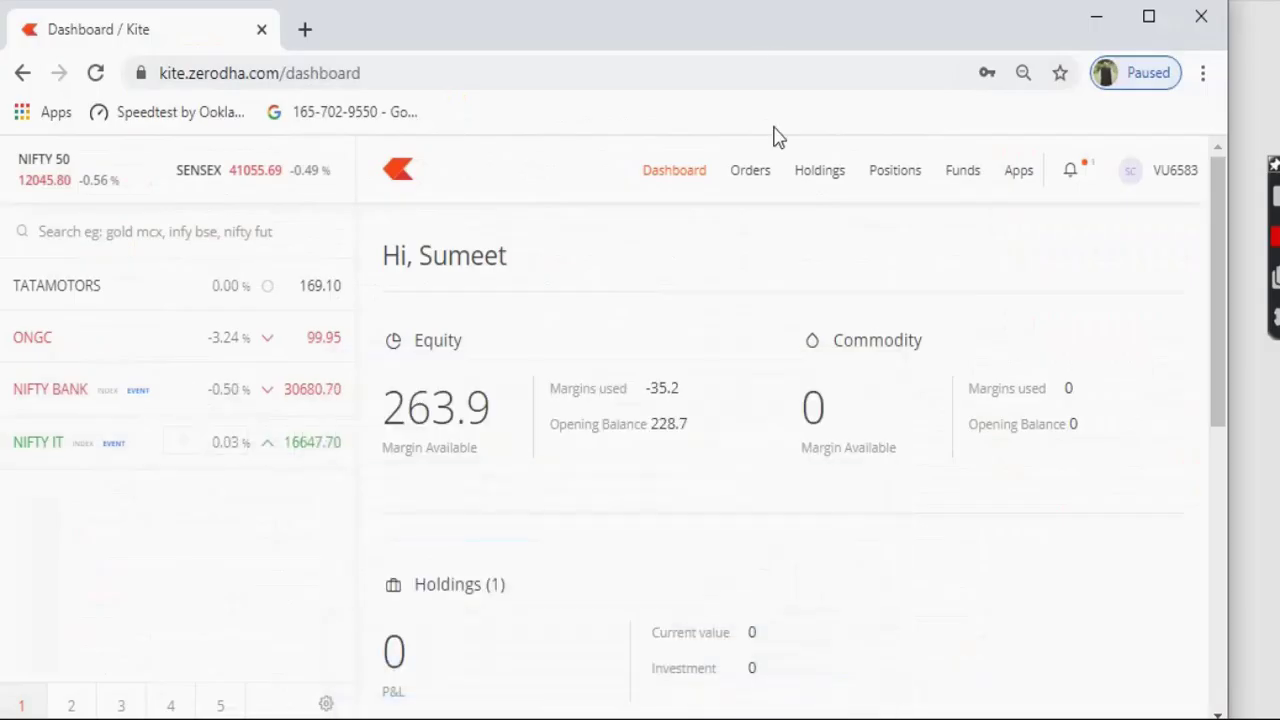
left_click(843, 175)
left_click(913, 176)
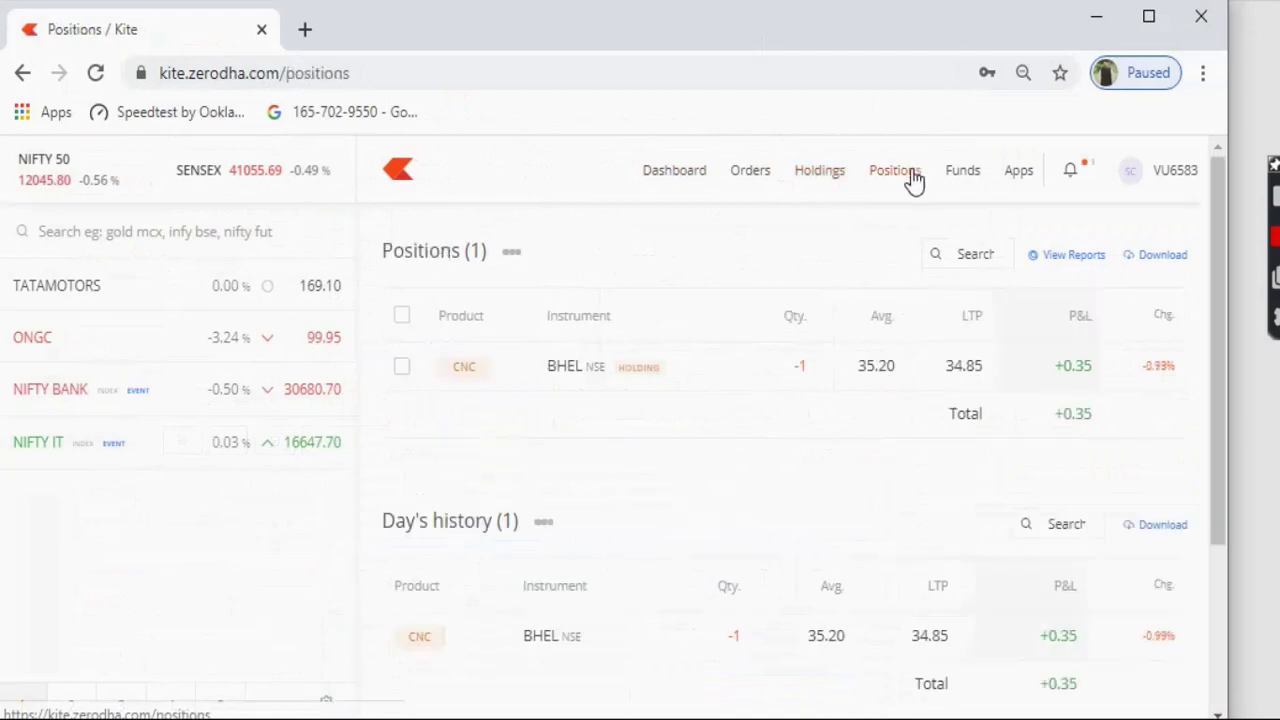
left_click(834, 172)
left_click(571, 369)
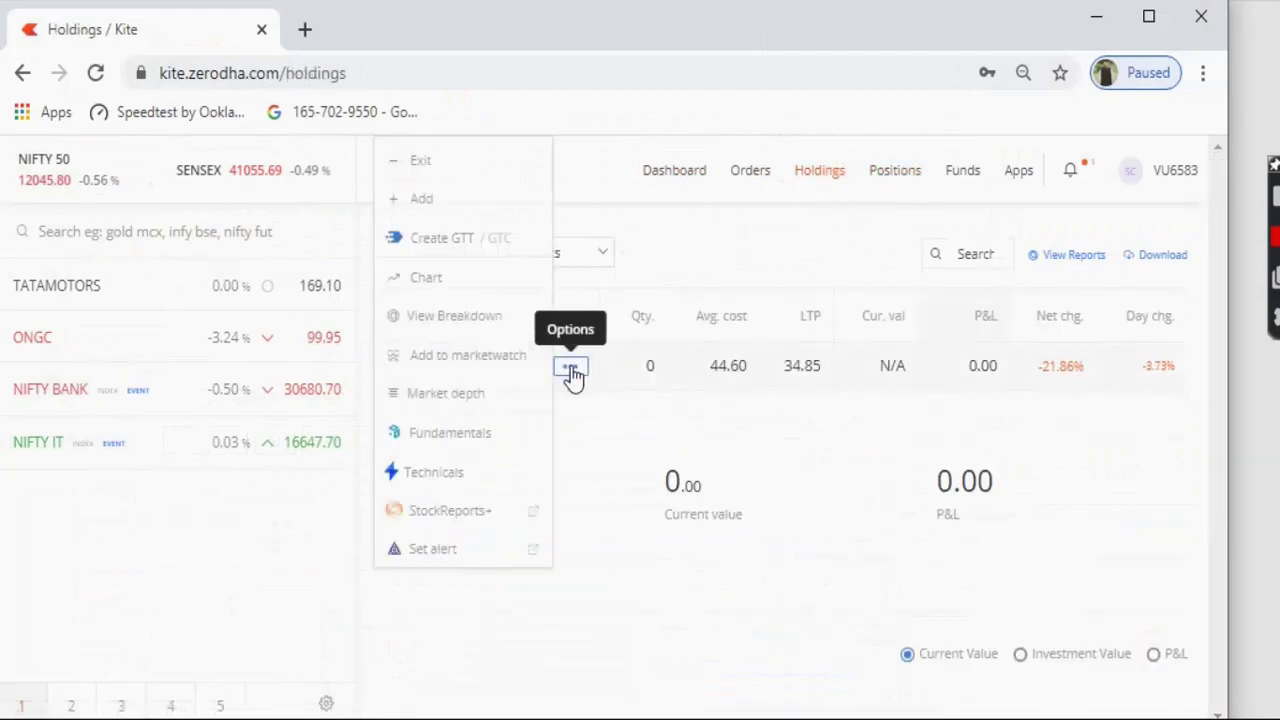
left_click(481, 171)
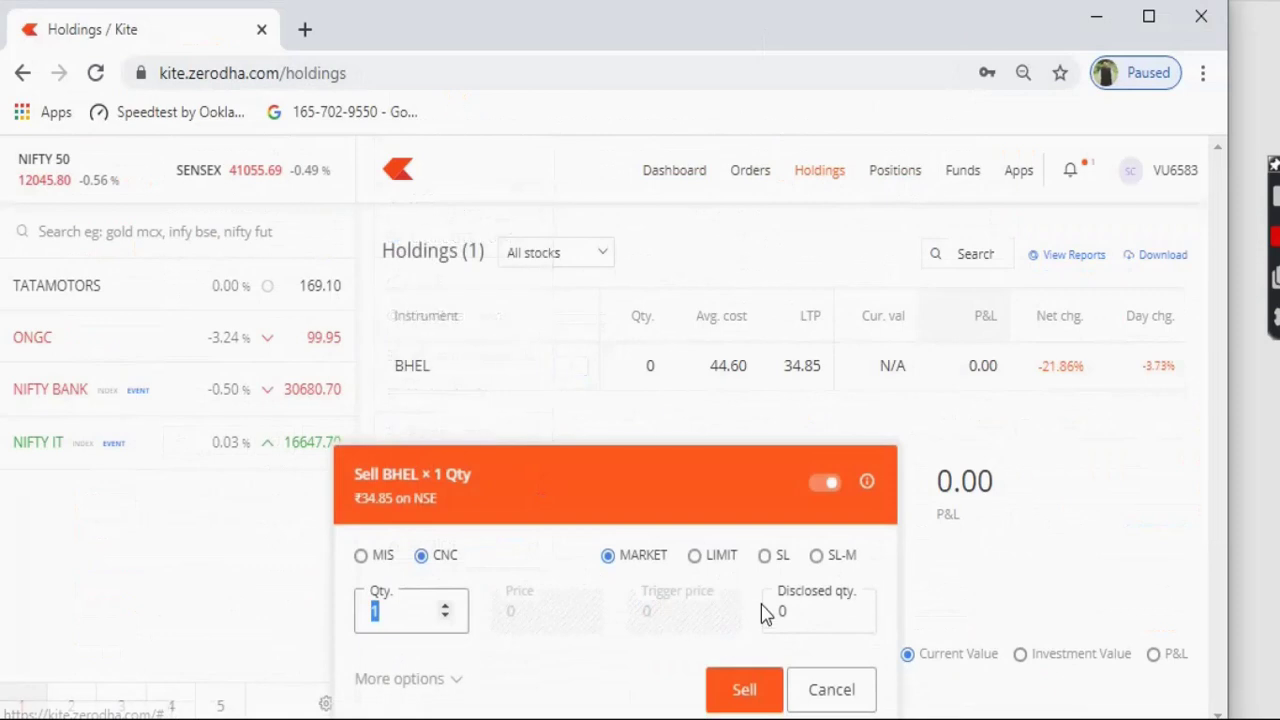
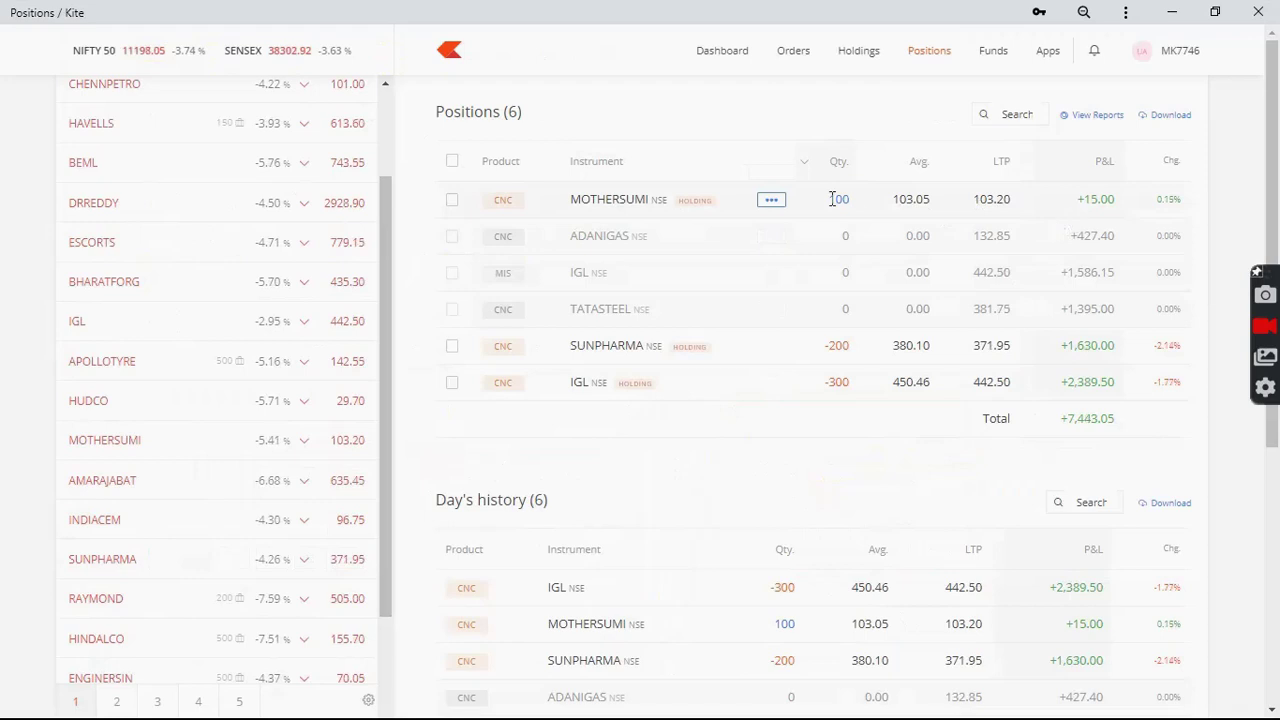
Place a stop-loss market sell order for the 100 MOTHERSUMI shares with trigger price 100, agreeing to the demat debit.
left_click(773, 205)
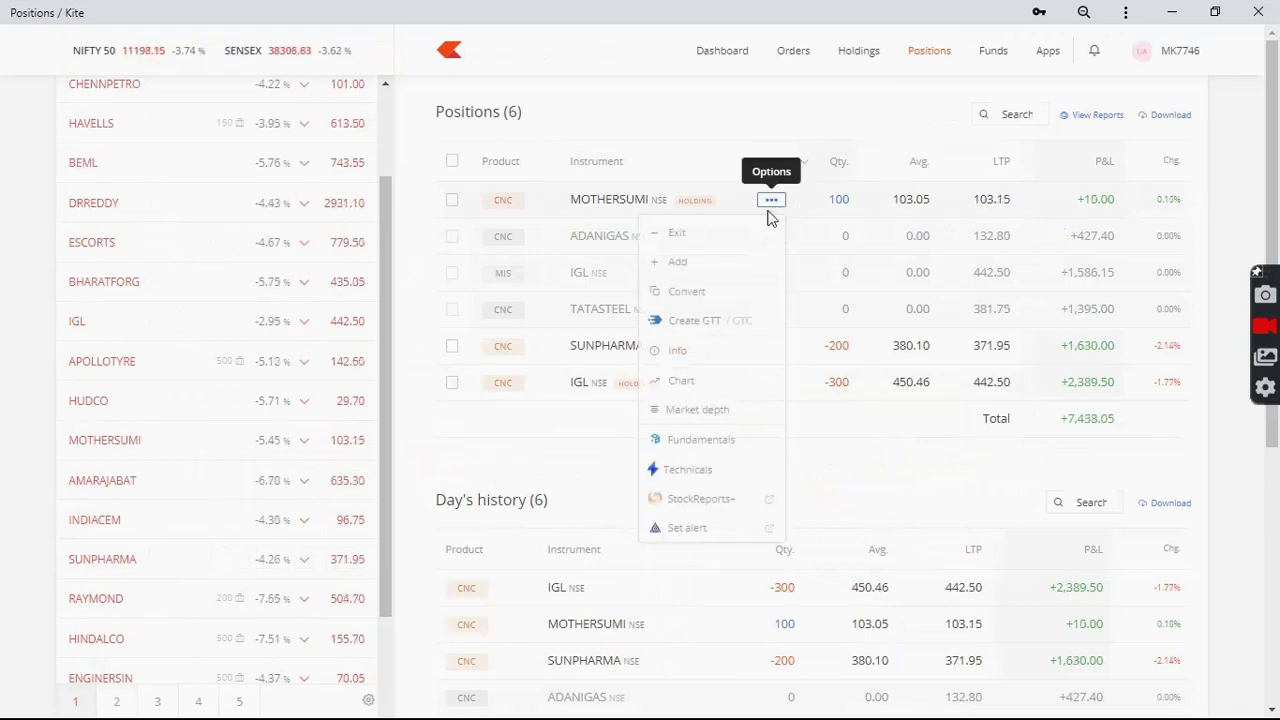
left_click(740, 231)
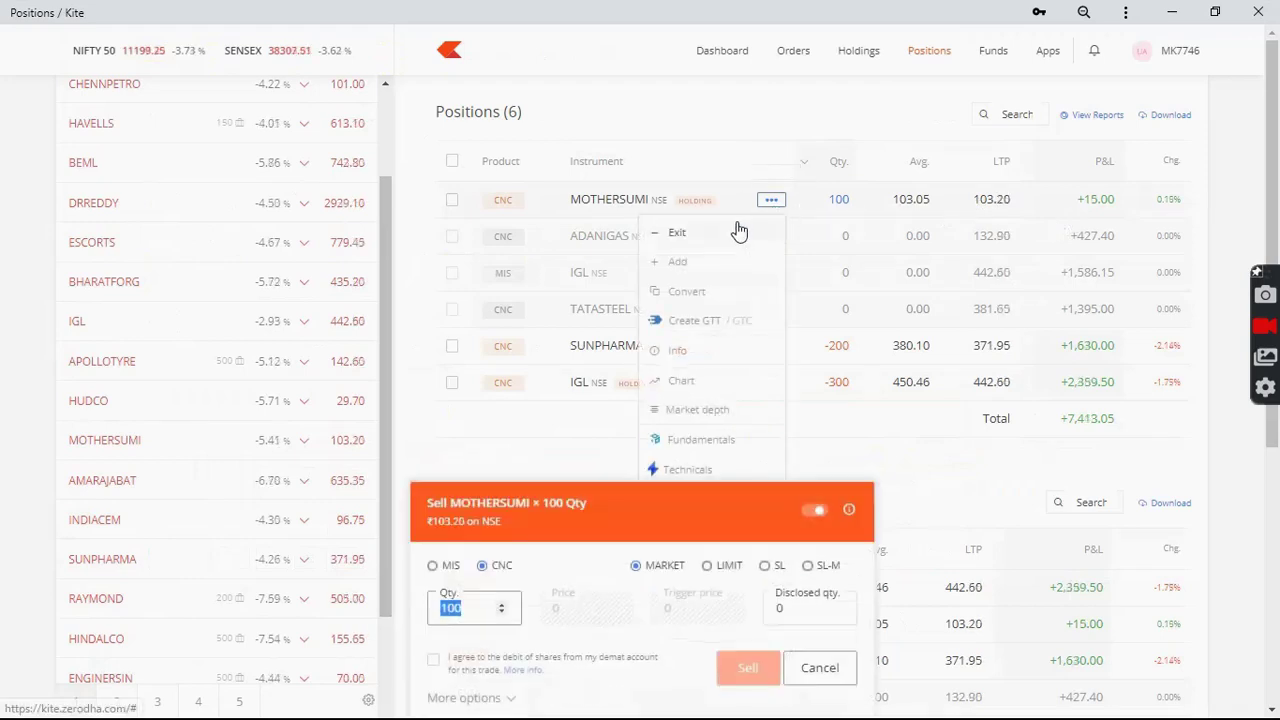
left_click(824, 569)
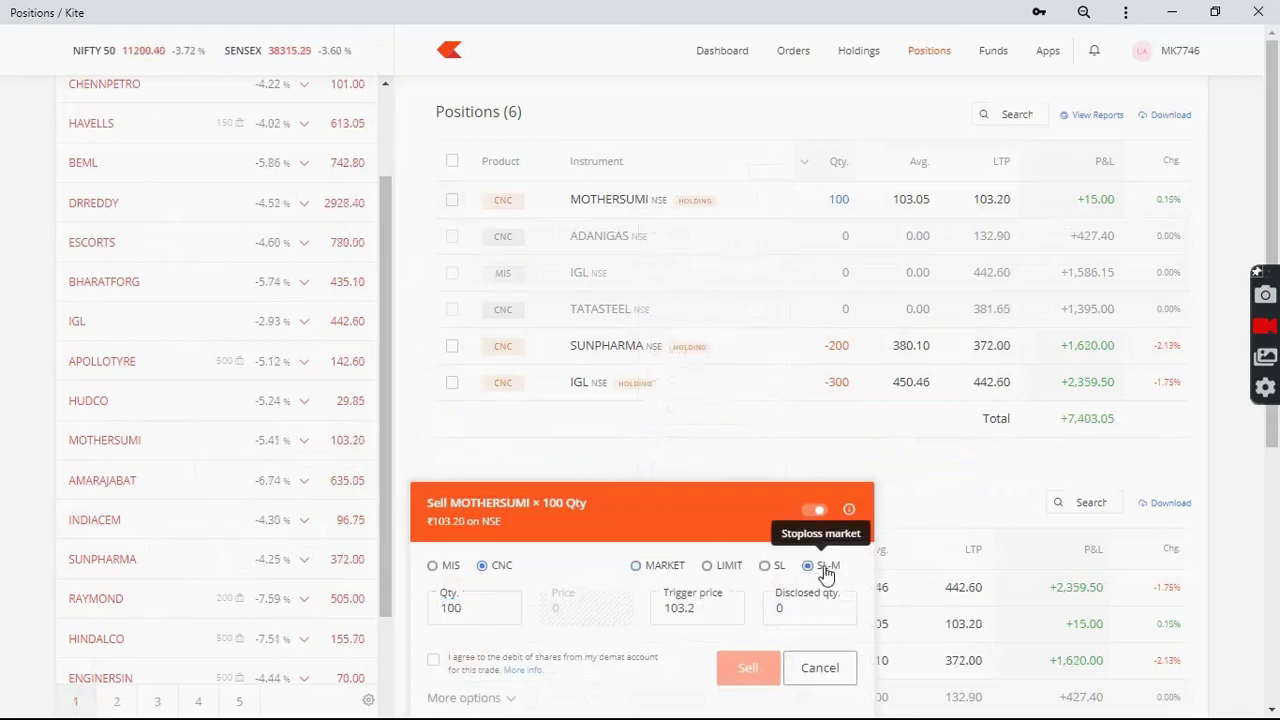
left_click_drag(704, 612, 658, 614)
type("100")
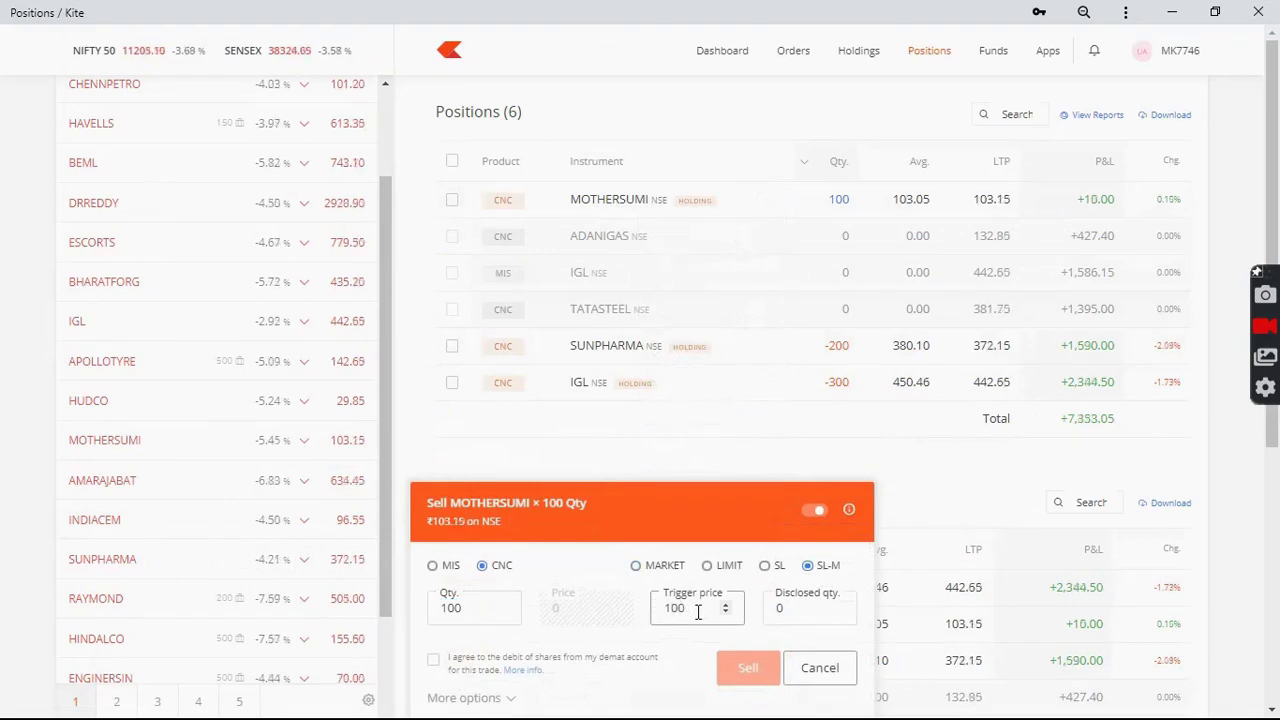
left_click(433, 660)
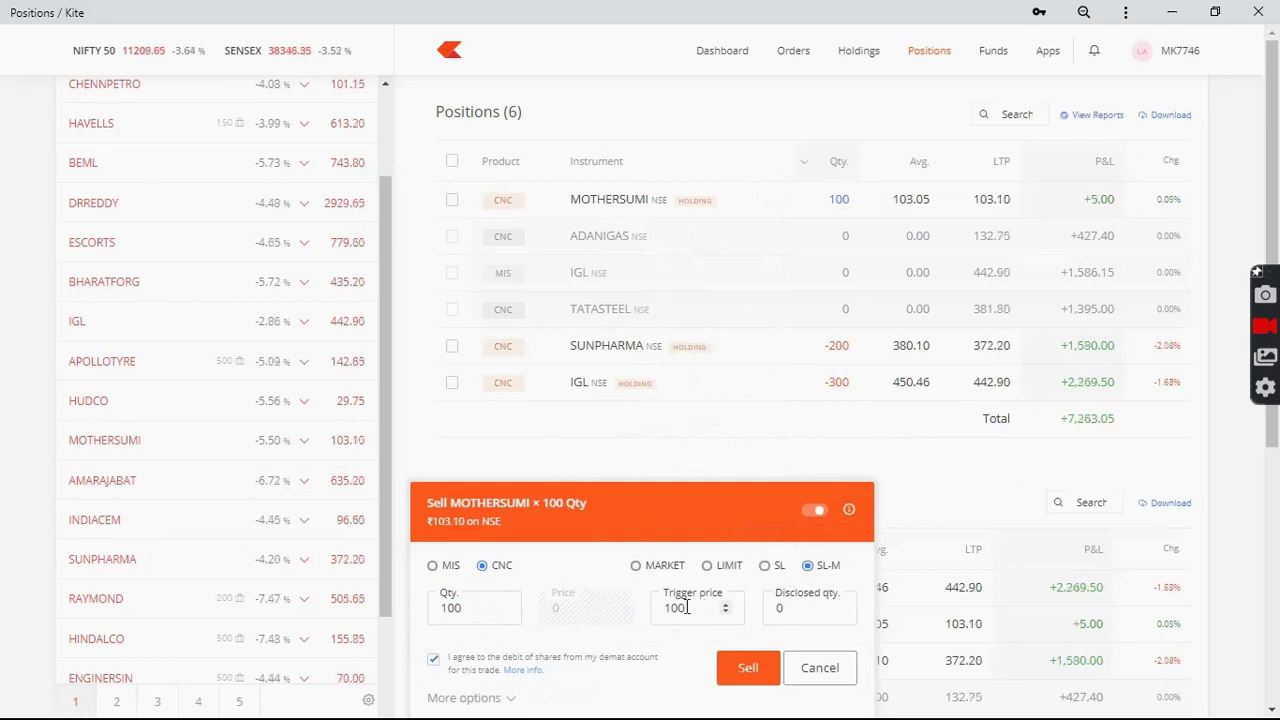
left_click(754, 667)
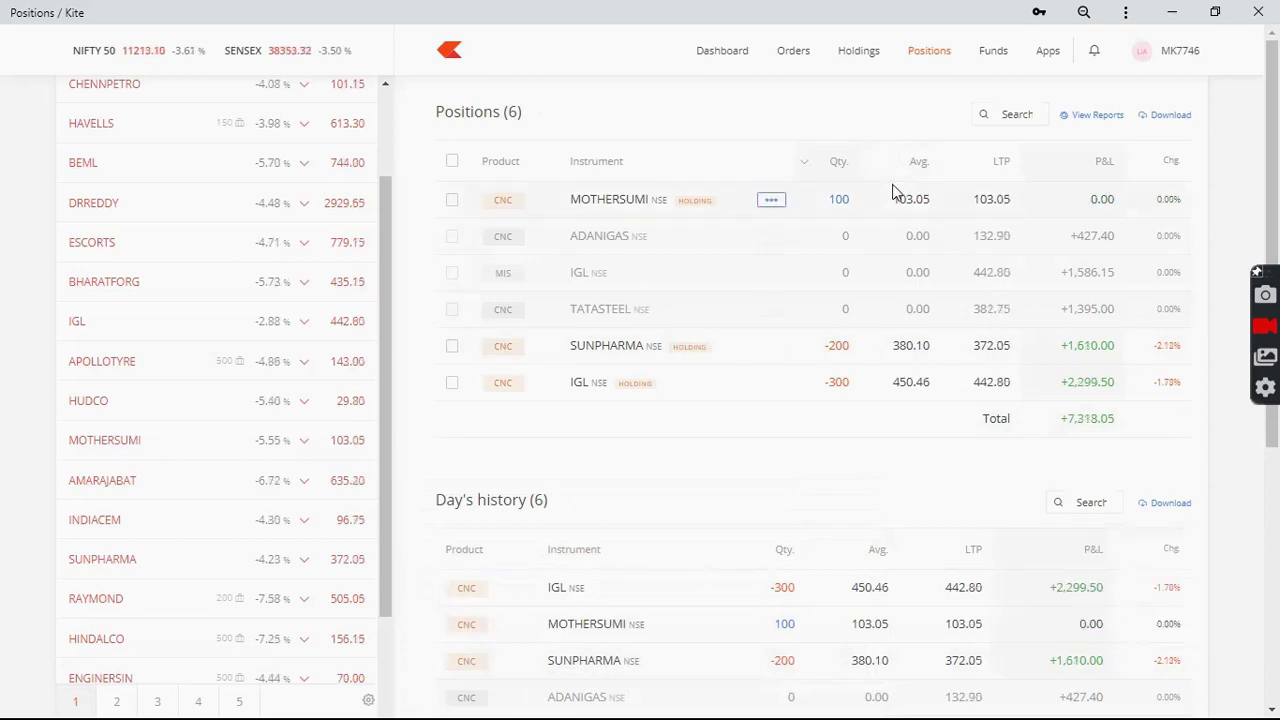
Modify the pending MOTHERSUMI sell order's trigger price to 102 and return to the positions.
left_click(795, 58)
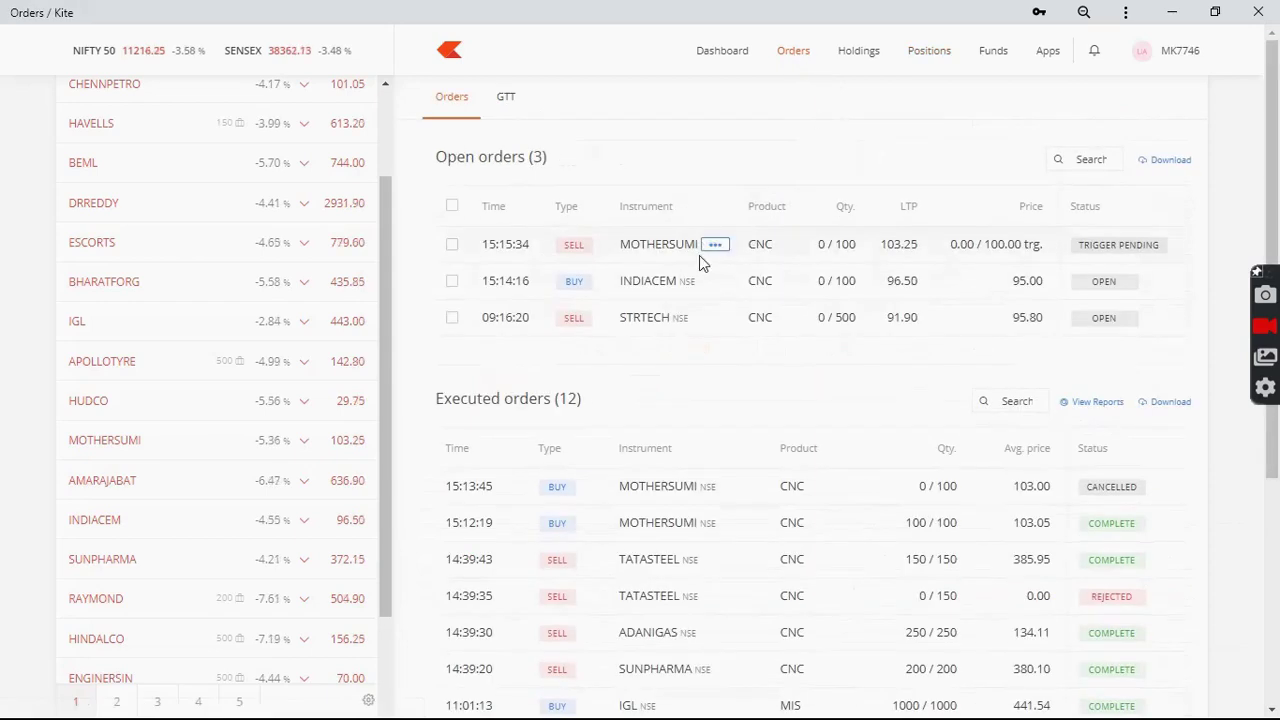
left_click(715, 244)
left_click(675, 304)
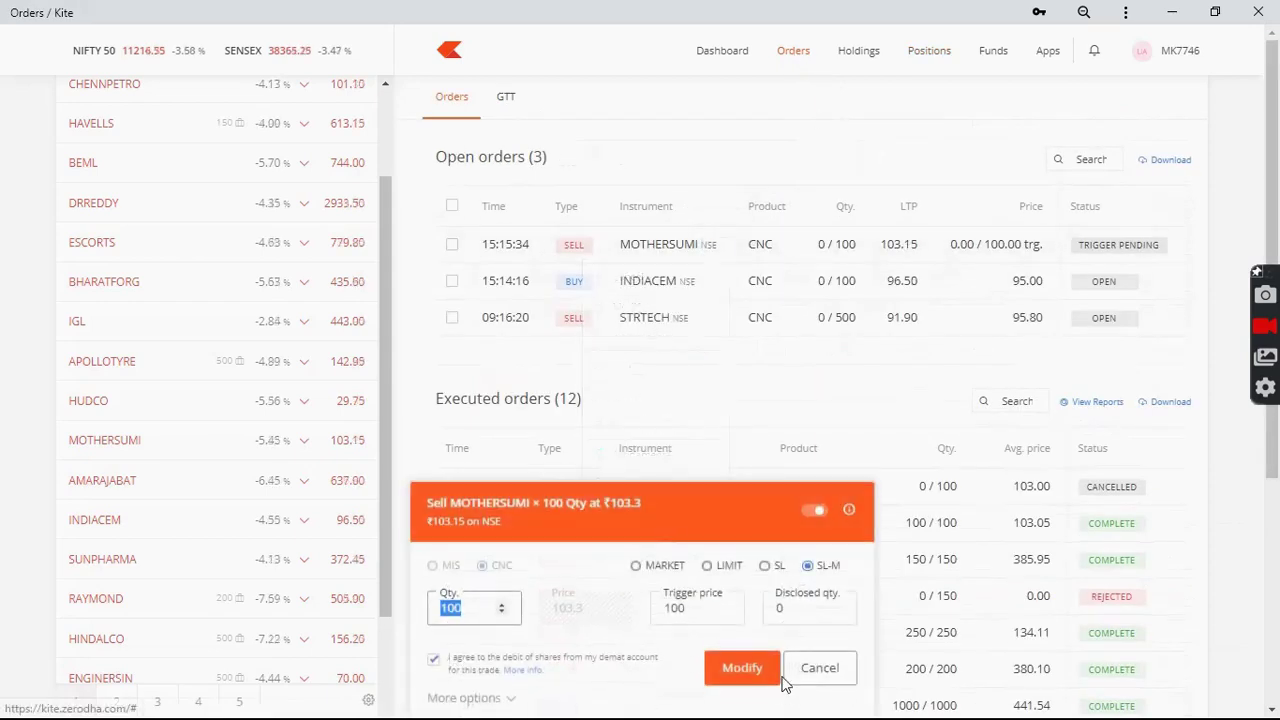
left_click(698, 611)
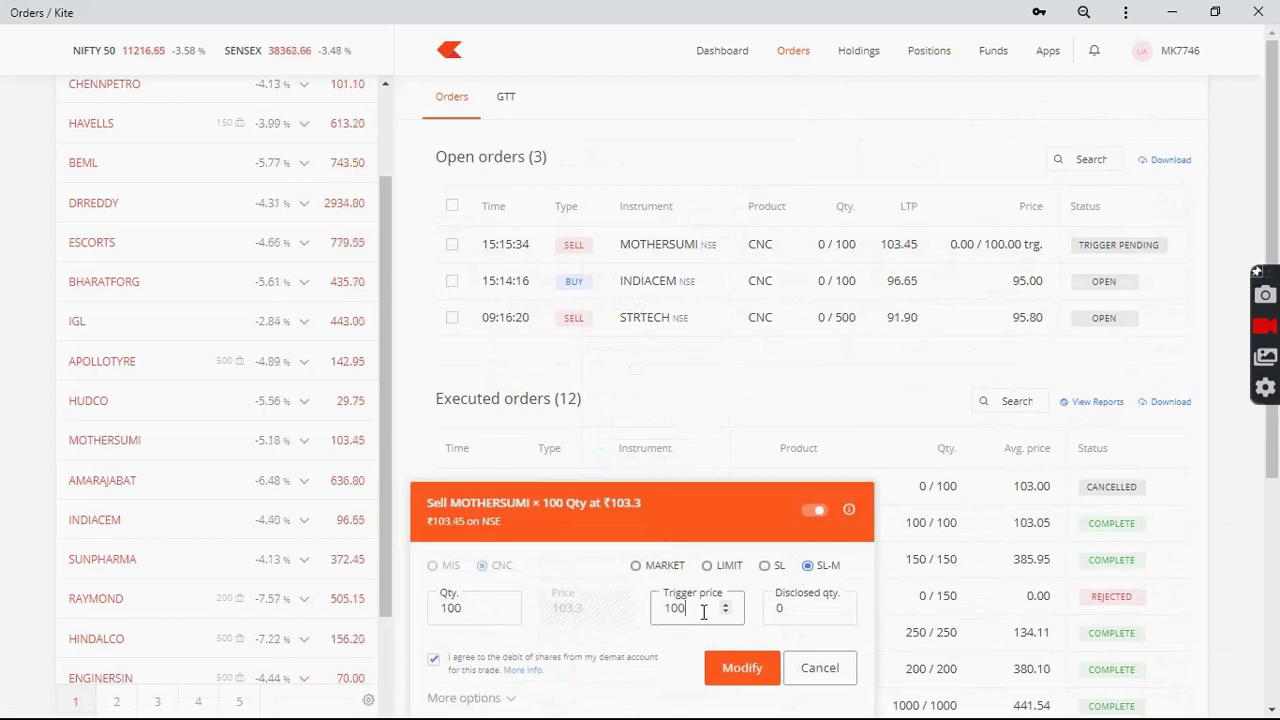
key("BackSpace")
type("2")
left_click(742, 668)
left_click(917, 58)
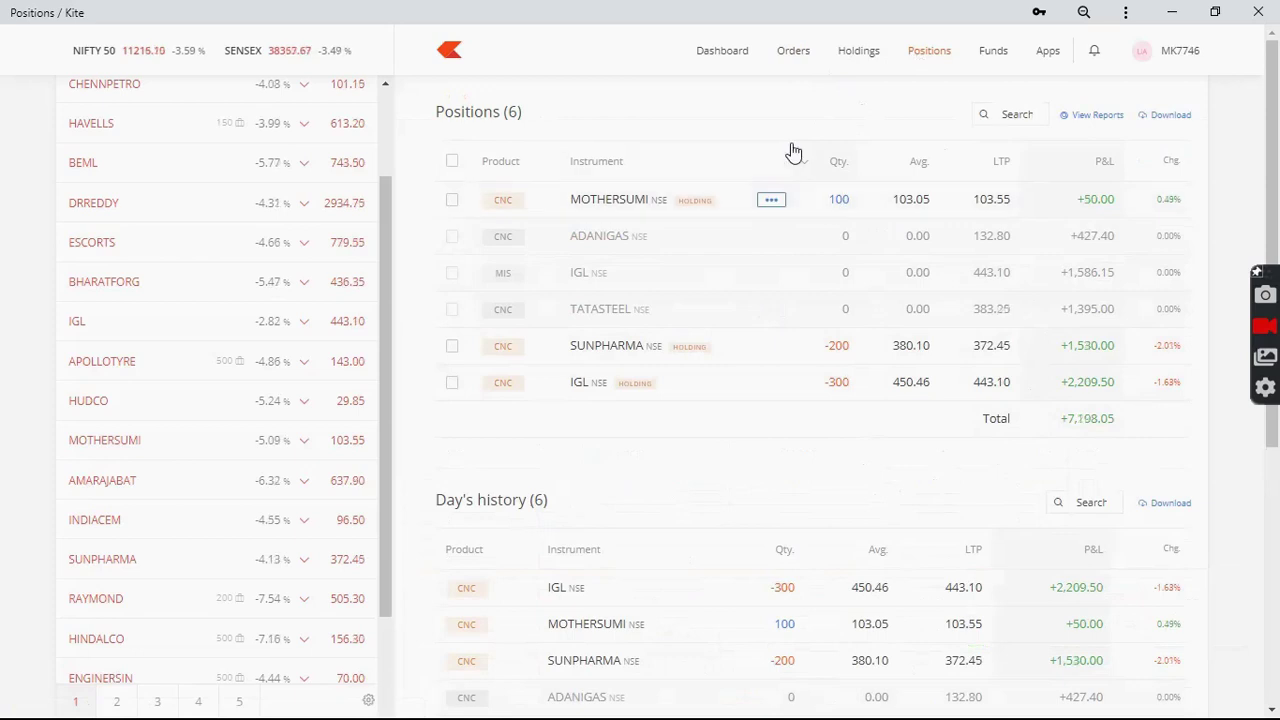
Cancel the pending MOTHERSUMI stop-loss market sell order.
left_click(795, 55)
left_click(714, 245)
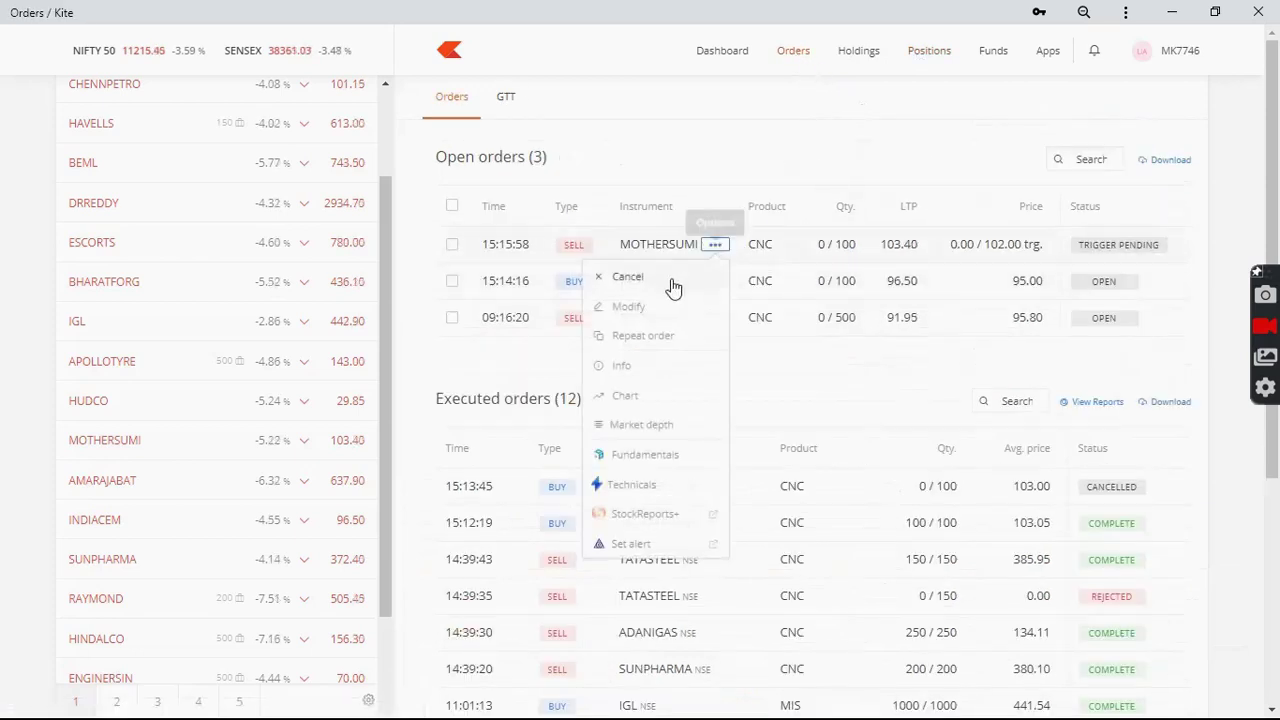
left_click(660, 278)
left_click(656, 333)
Draft a stop-loss limit exit order for the MOTHERSUMI position with price 100 and trigger price 101, and discard it.
left_click(927, 51)
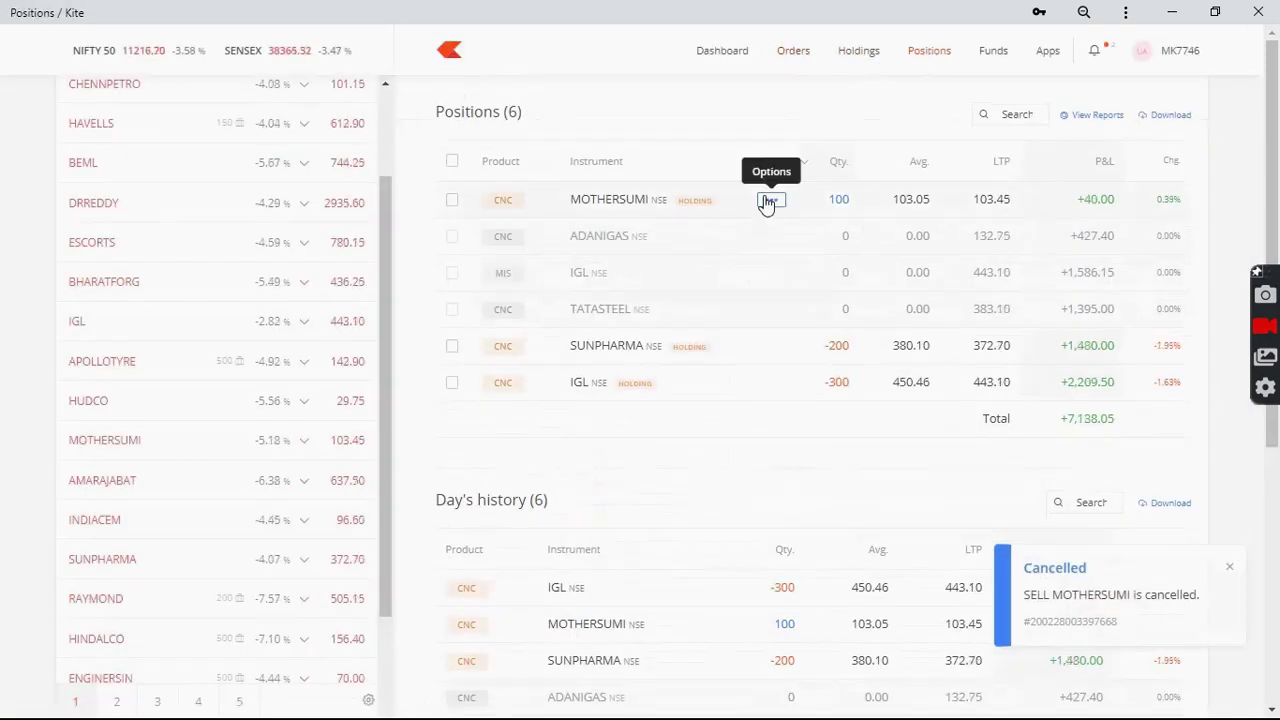
left_click(767, 202)
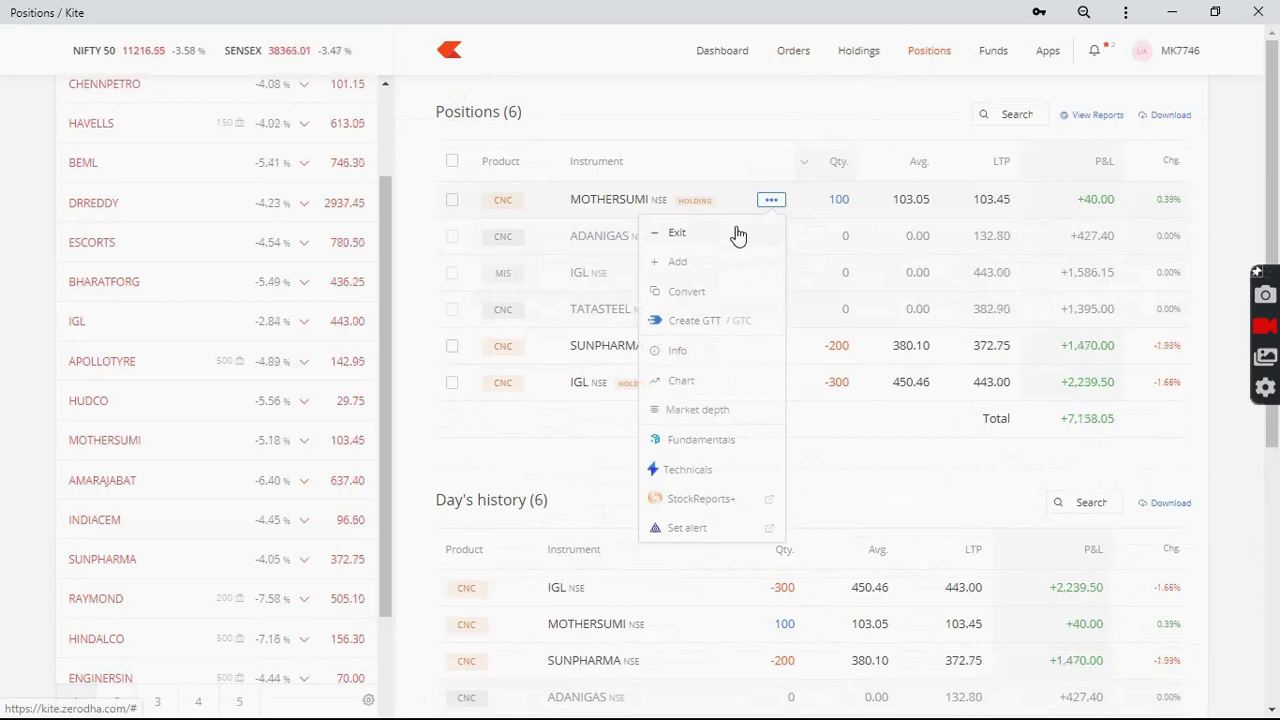
left_click(737, 234)
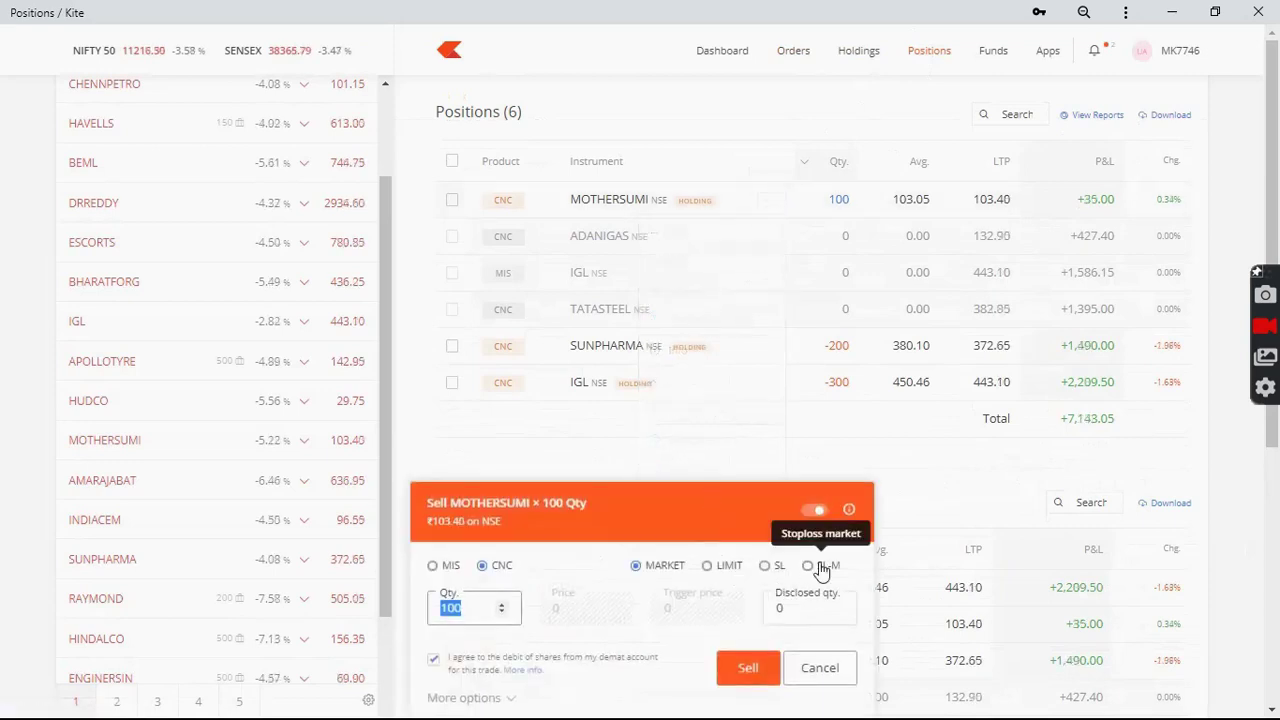
left_click(770, 567)
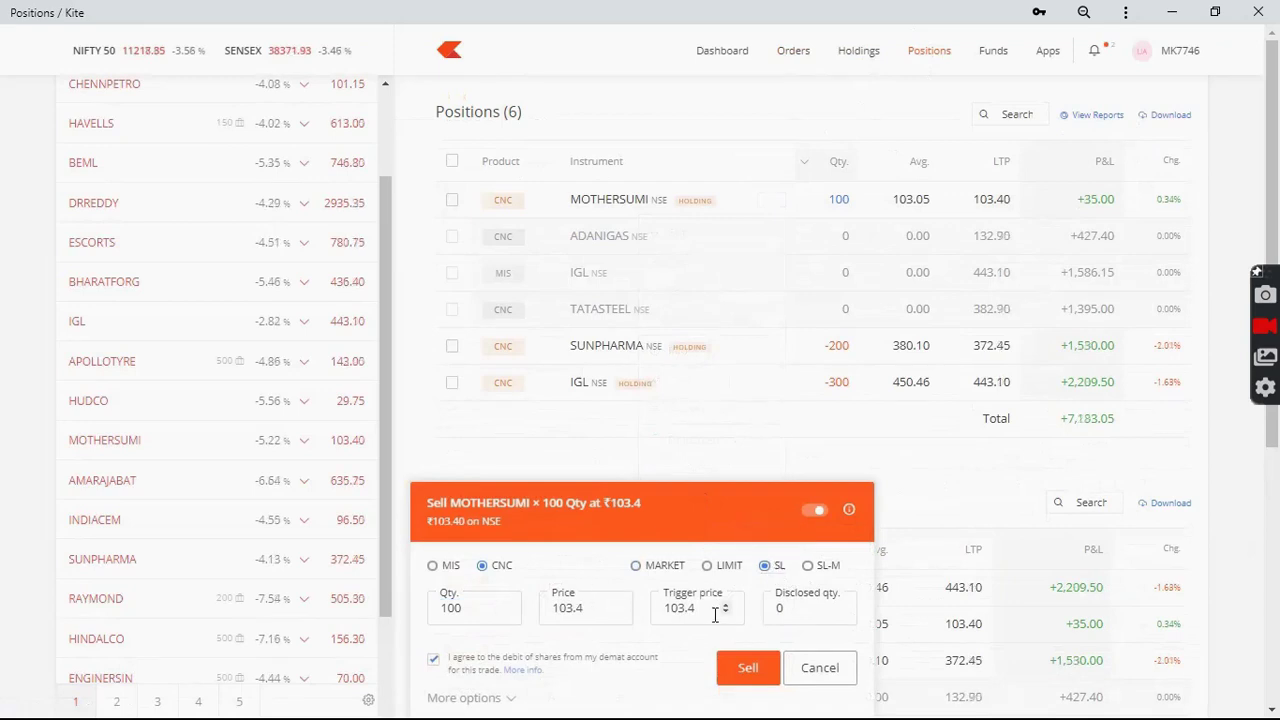
double_click(569, 608)
type("102")
left_click_drag(585, 608, 528, 608)
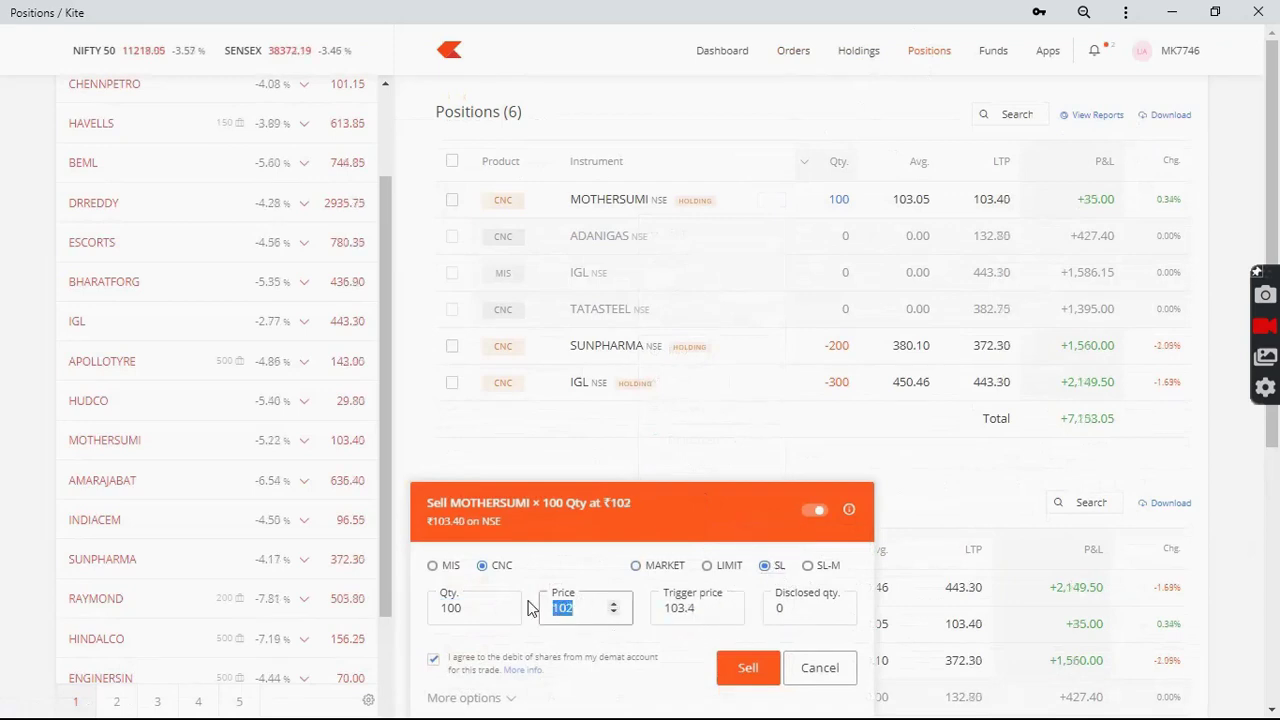
type("100")
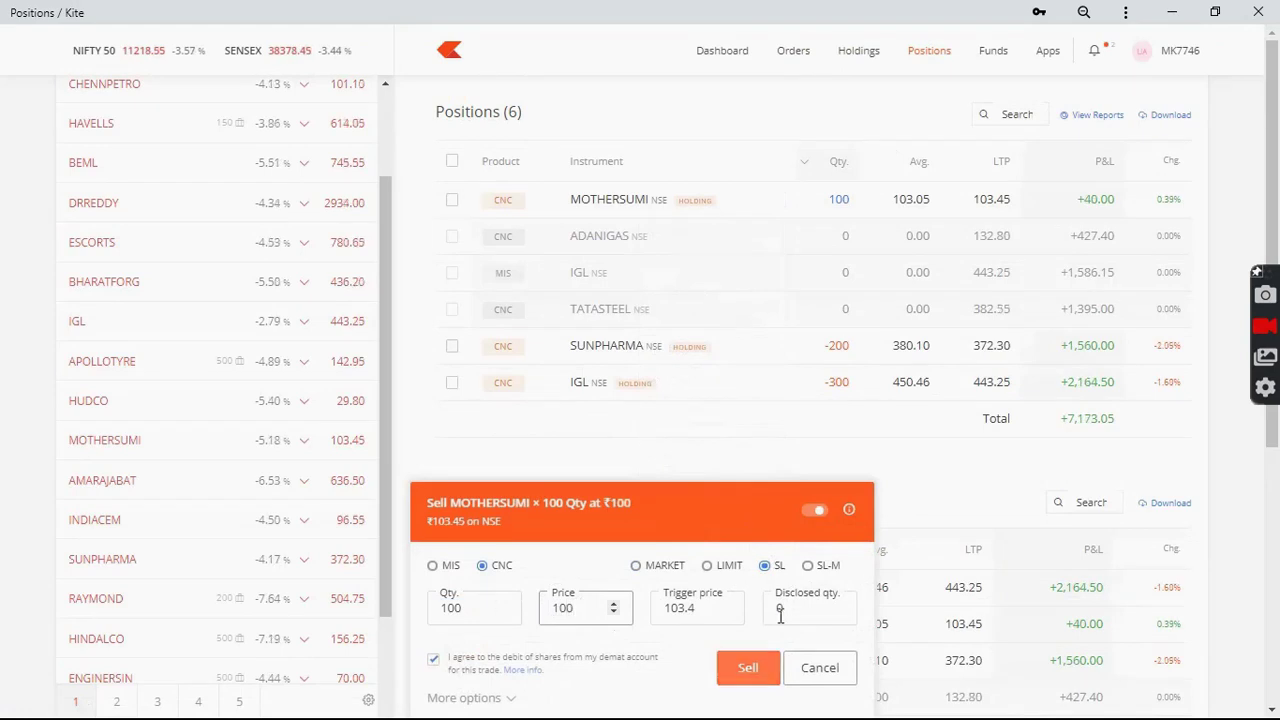
key("Tab")
type("101")
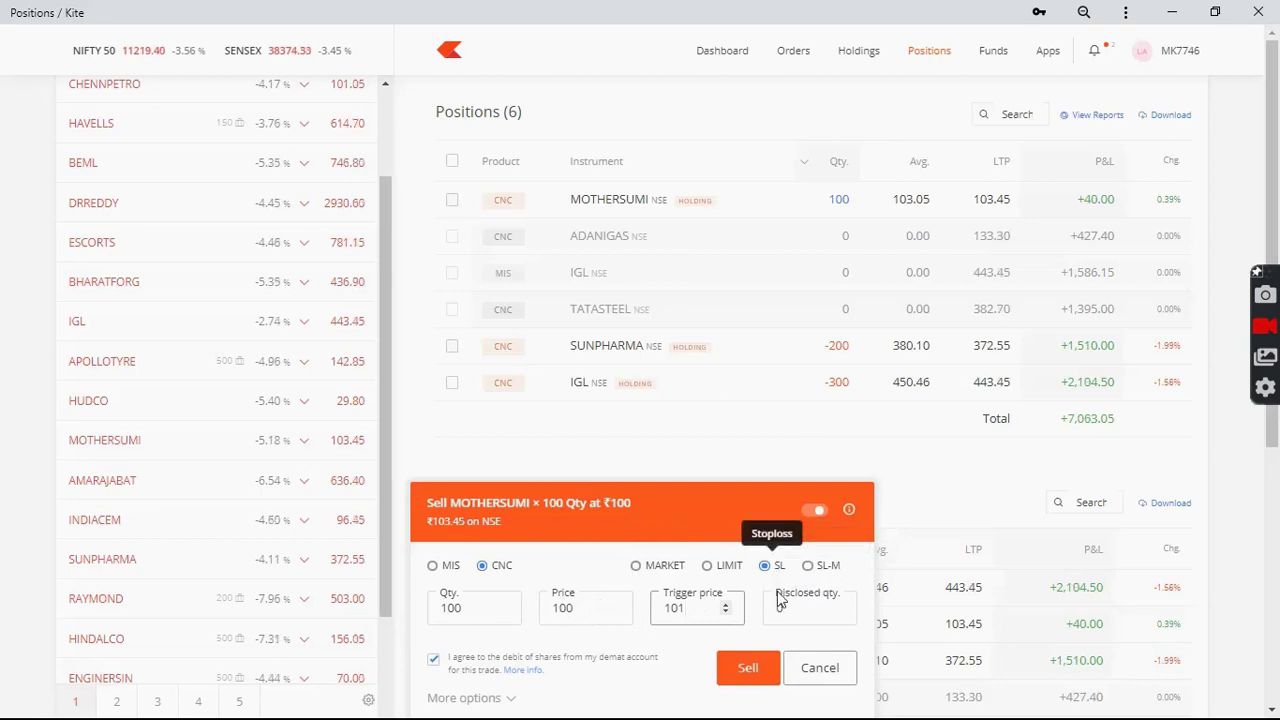
left_click(816, 680)
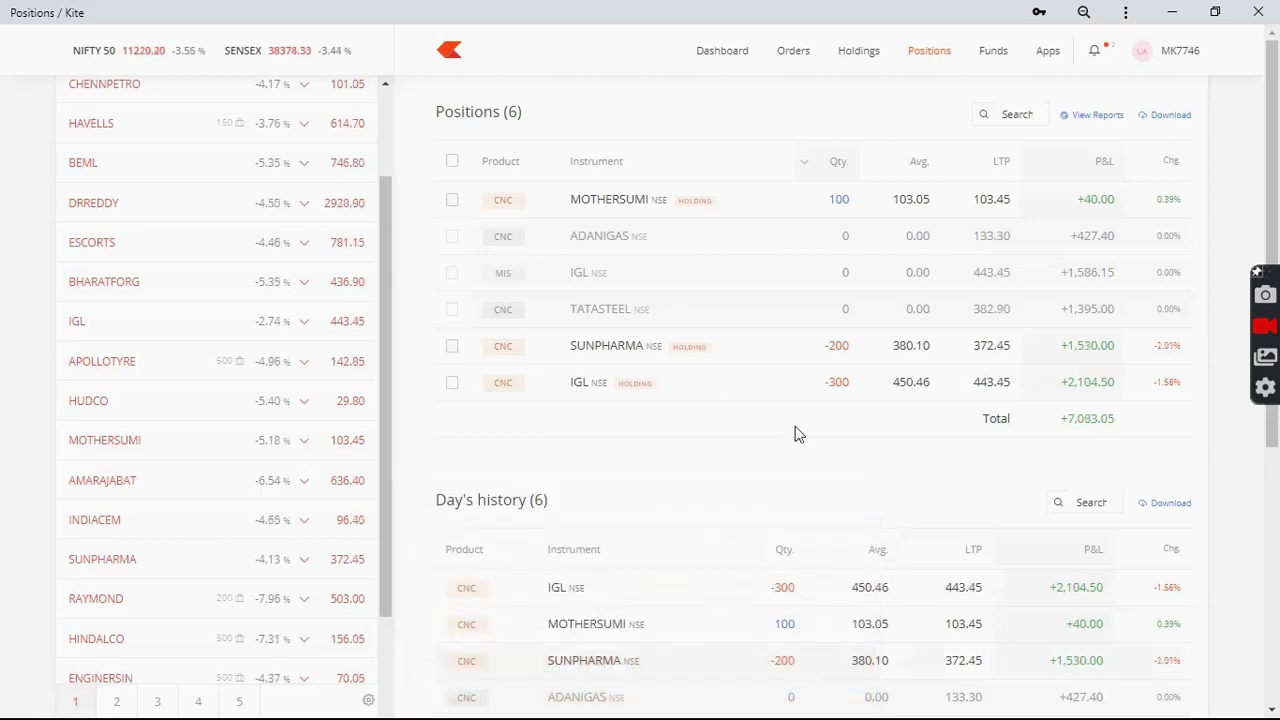
Exit the MOTHERSUMI position by selling all 100 shares with a CNC market order.
left_click(808, 54)
left_click(910, 56)
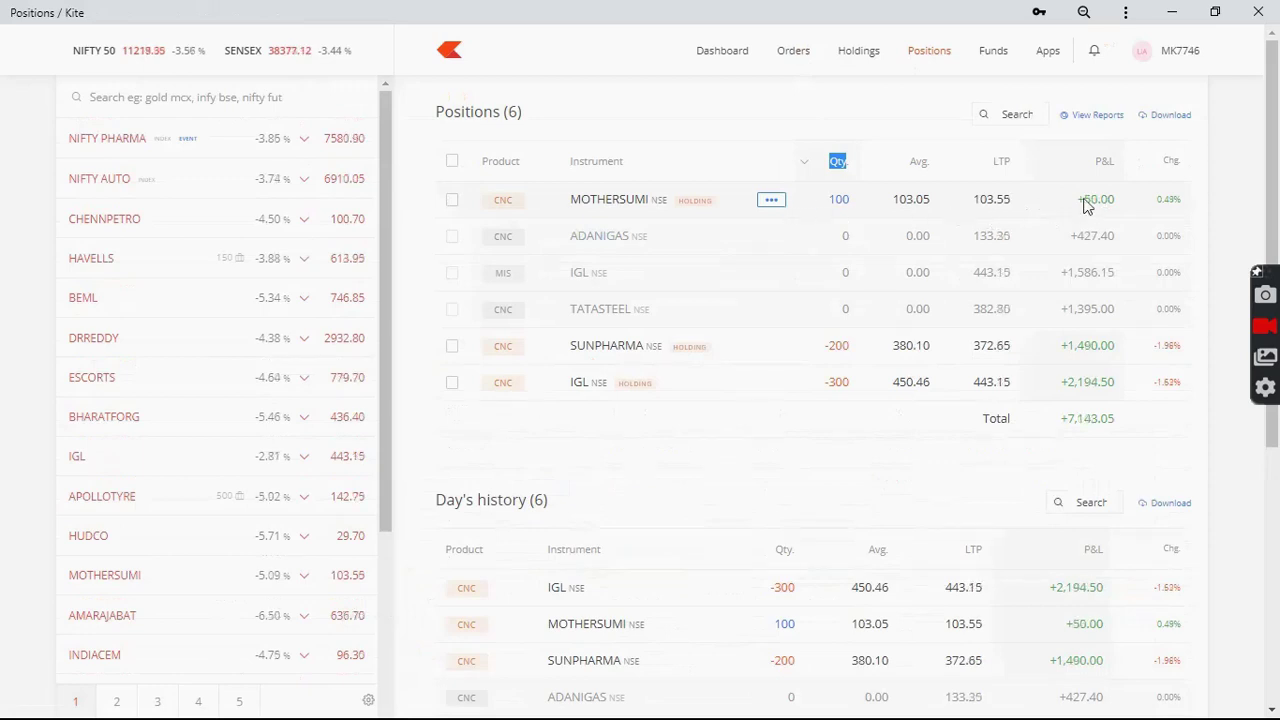
left_click(771, 201)
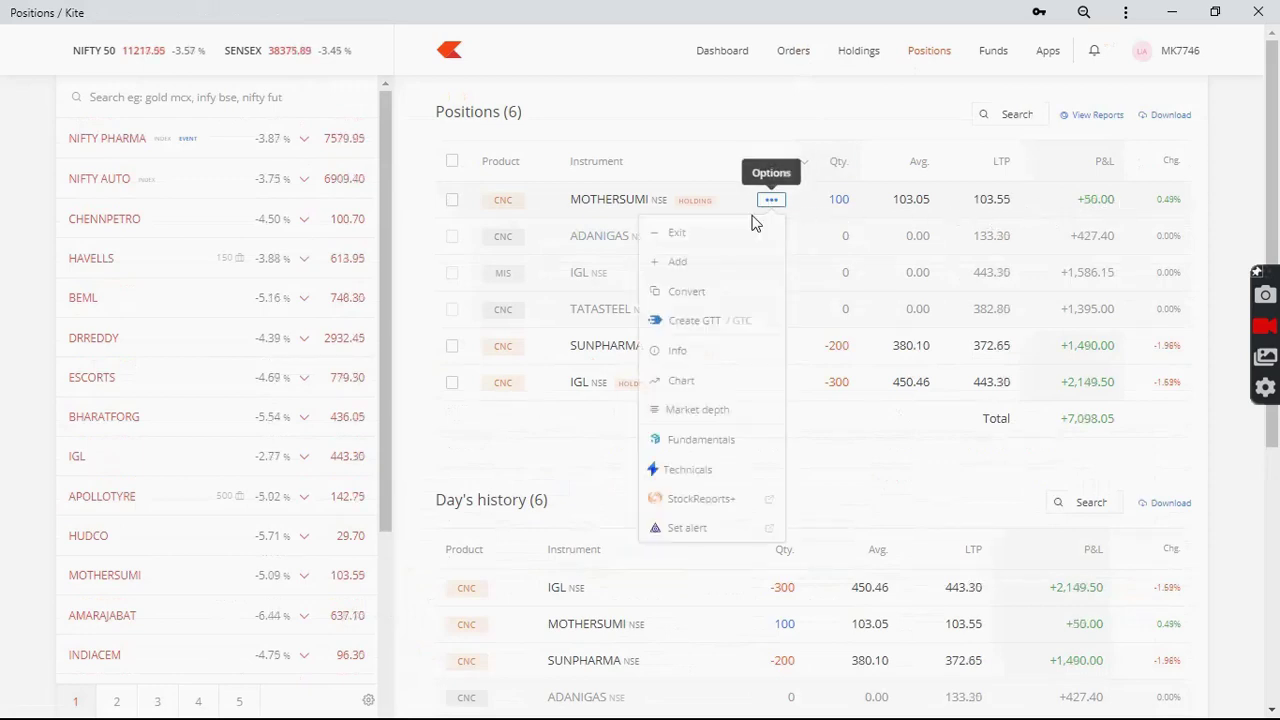
left_click(723, 237)
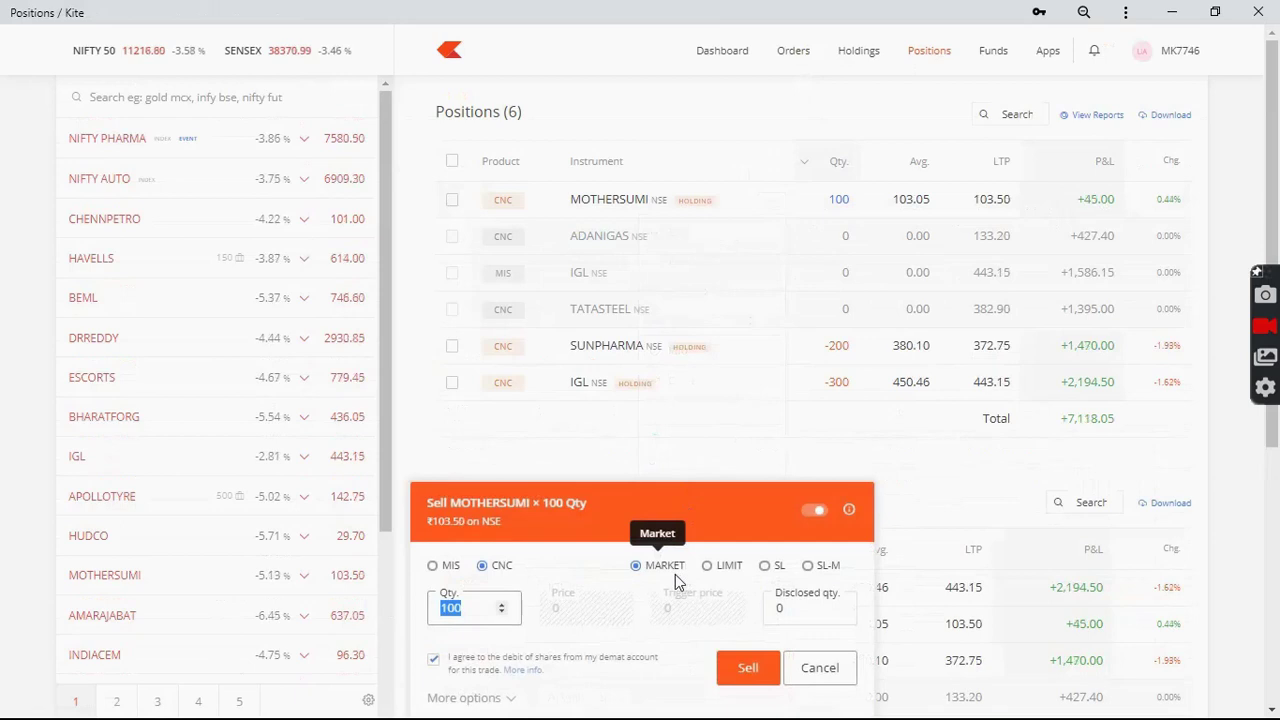
left_click(750, 670)
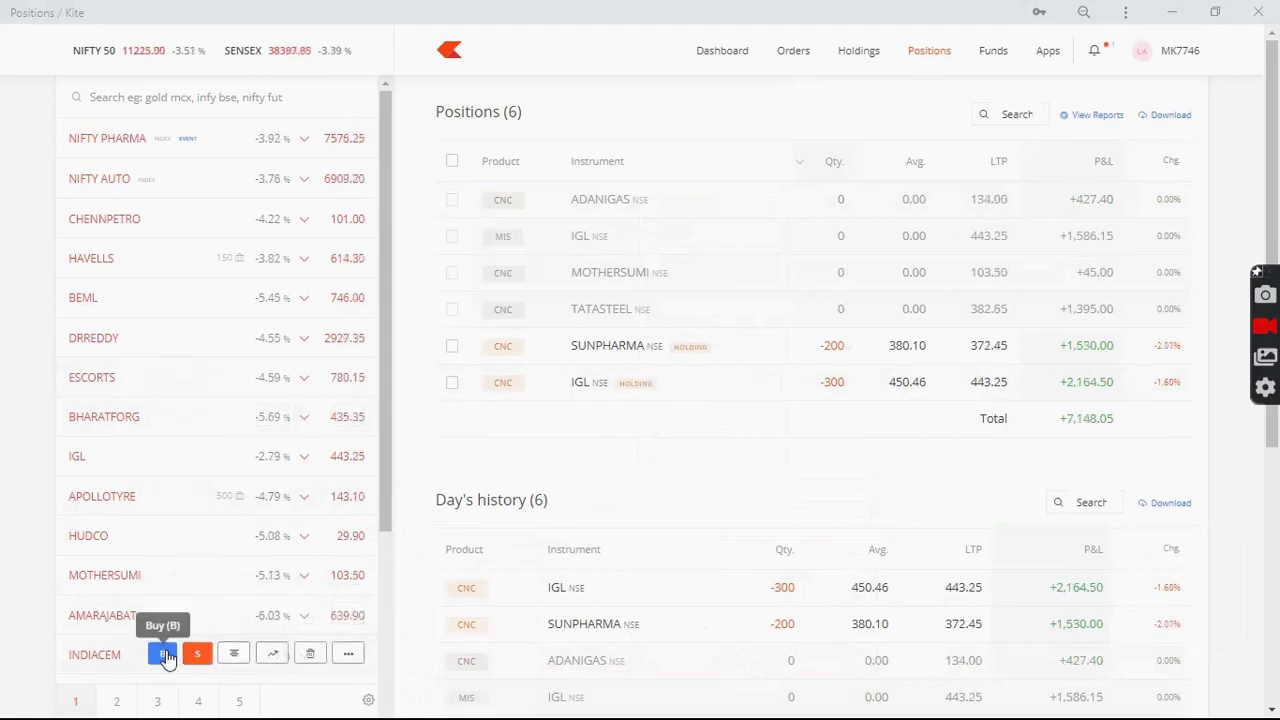
Buy 1 INDIACEM share as a CNC market order, and place a limit sell order at 97 to exit that position.
left_click(162, 655)
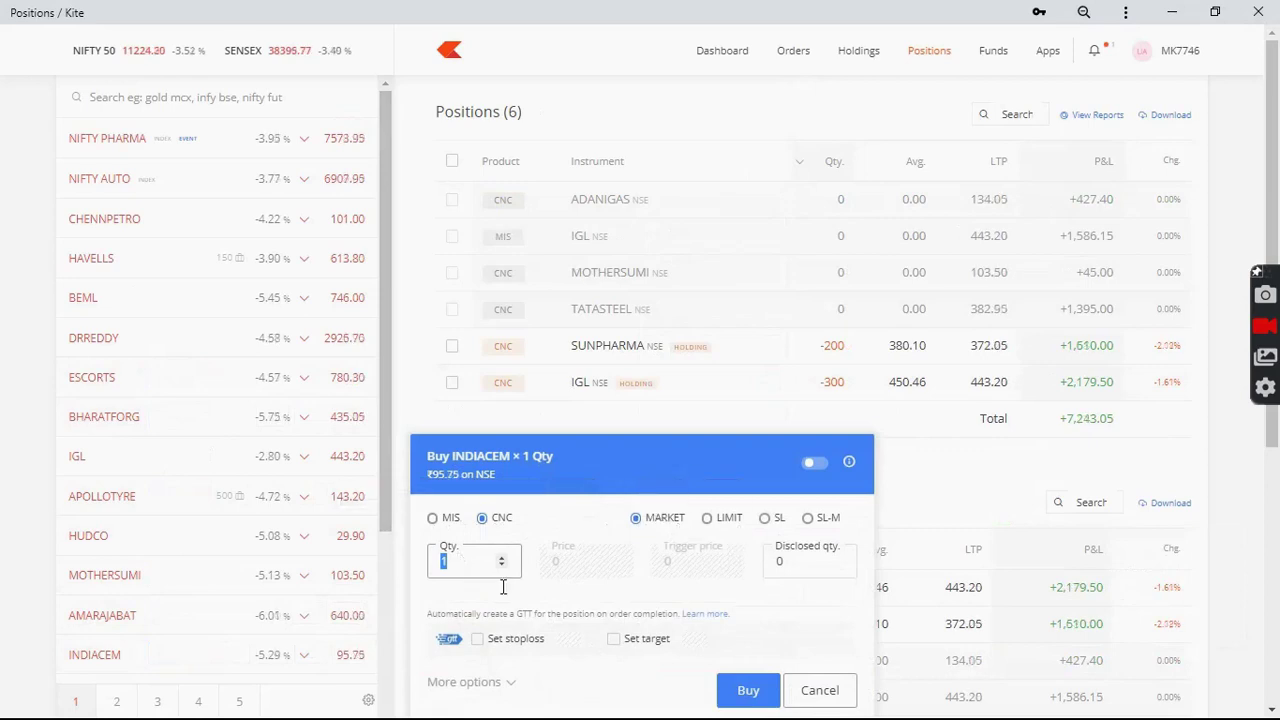
left_click(758, 689)
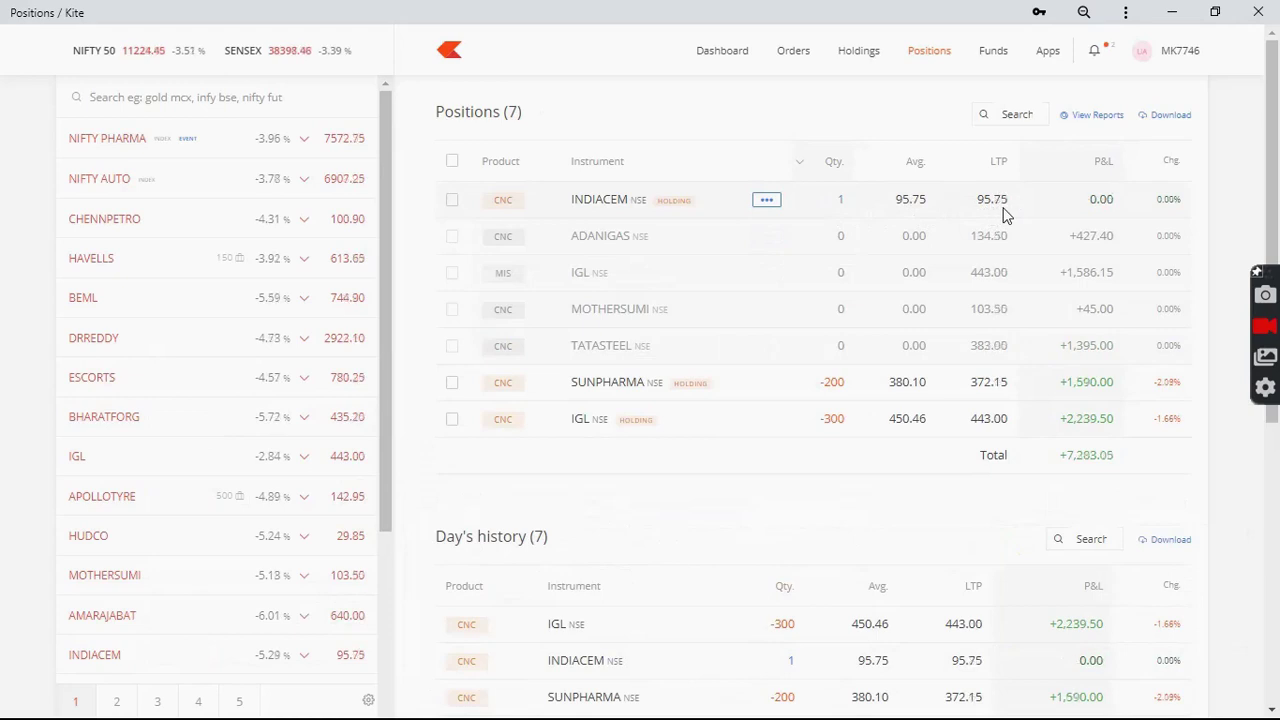
left_click(771, 210)
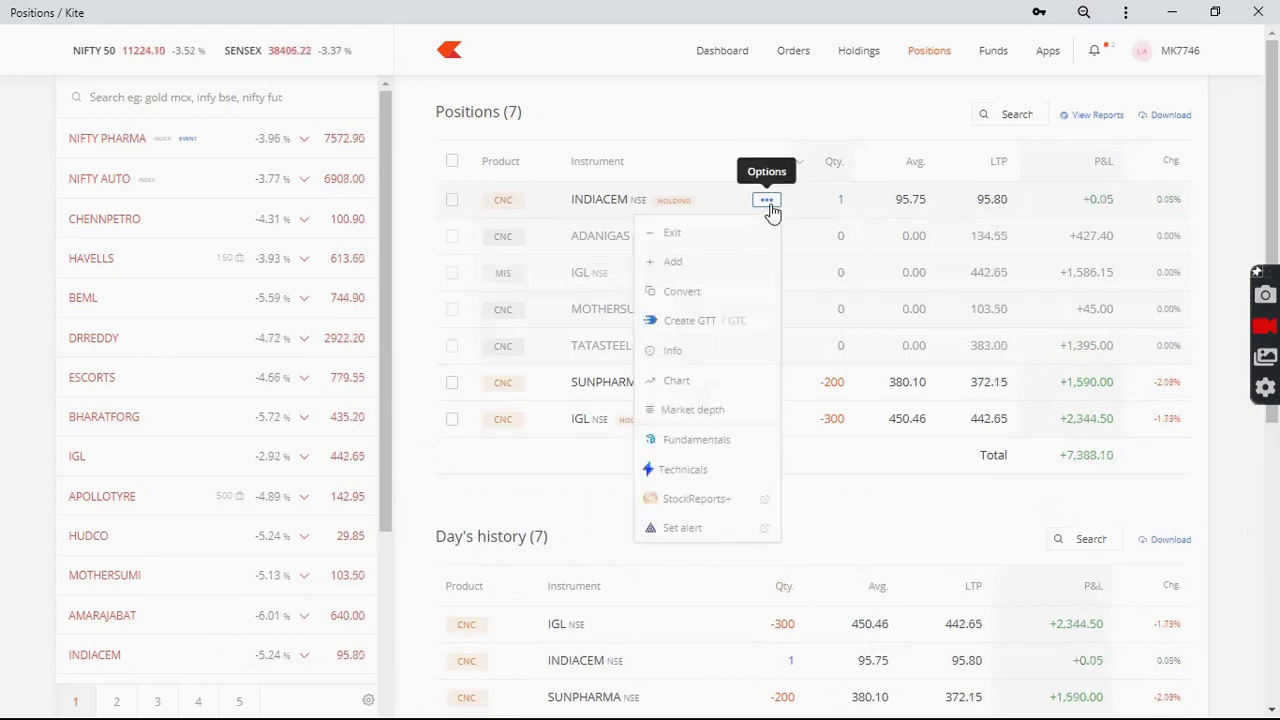
left_click(730, 235)
left_click(729, 566)
left_click_drag(604, 613, 535, 613)
type("9")
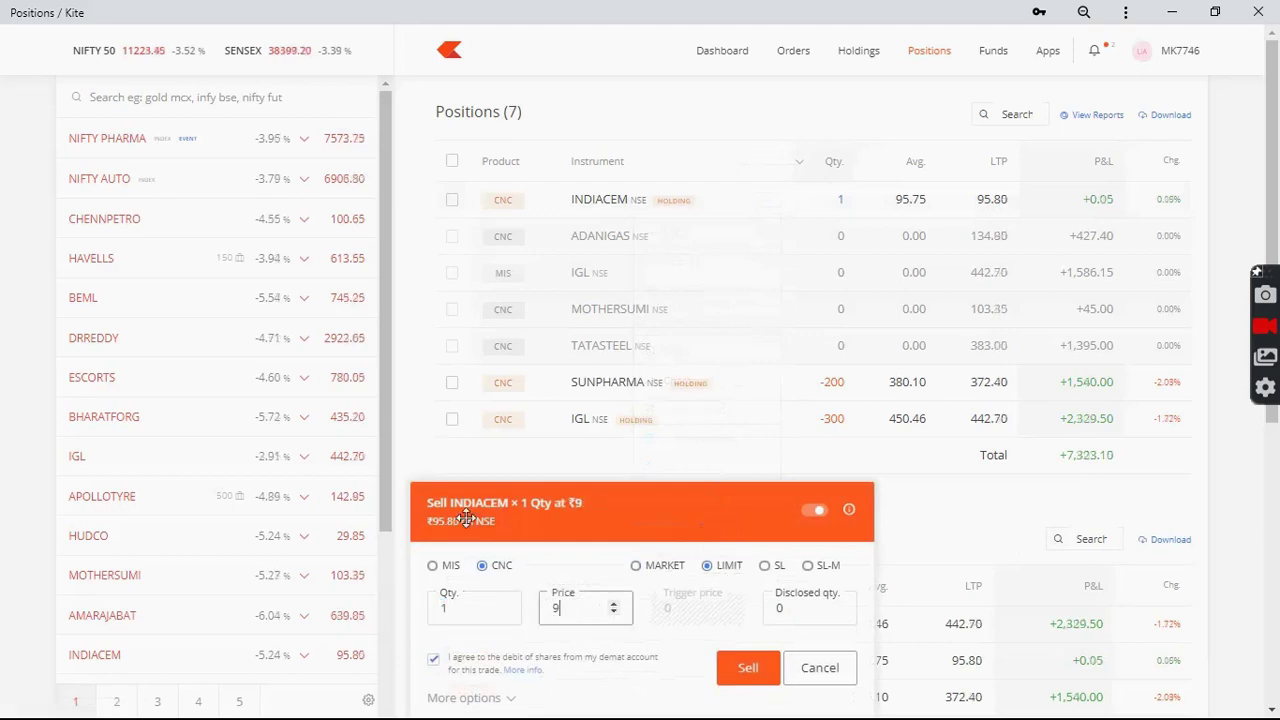
left_click(748, 670)
Cancel the open buy order for 100 INDIACEM shares and return to the positions.
left_click(791, 50)
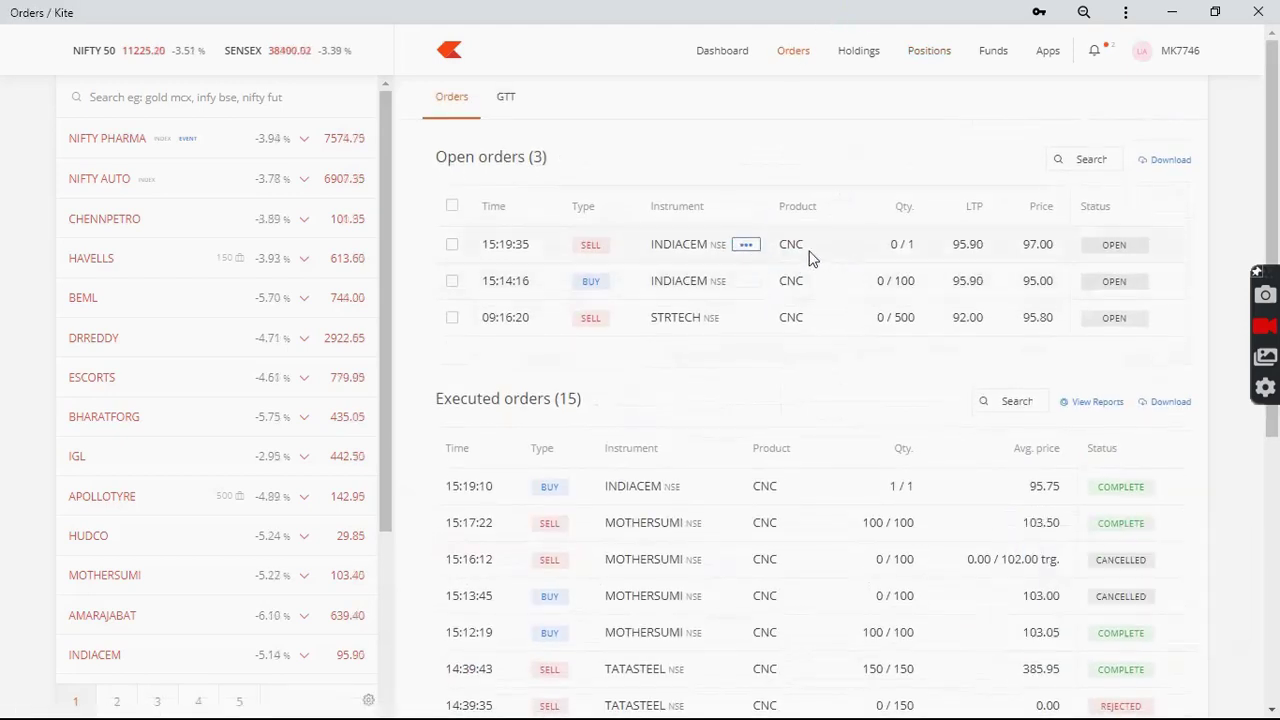
left_click(745, 281)
left_click(760, 330)
left_click(677, 323)
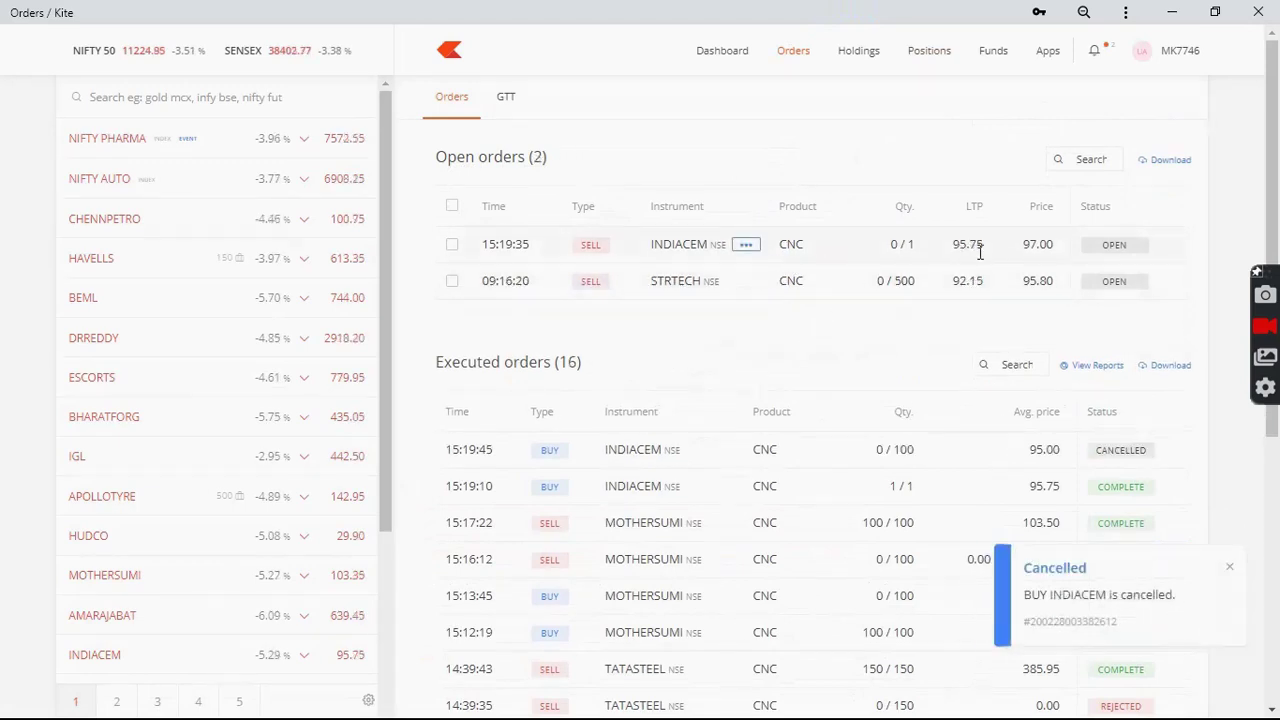
left_click_drag(1022, 252, 1053, 246)
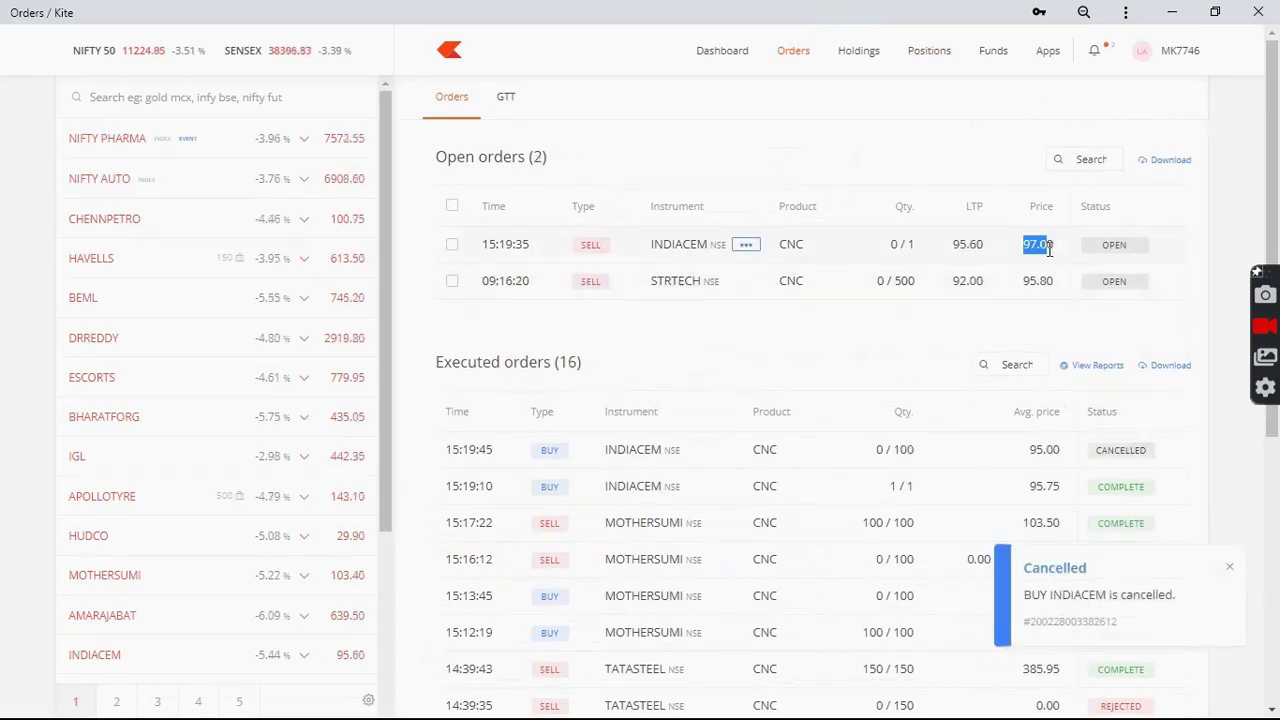
left_click(932, 57)
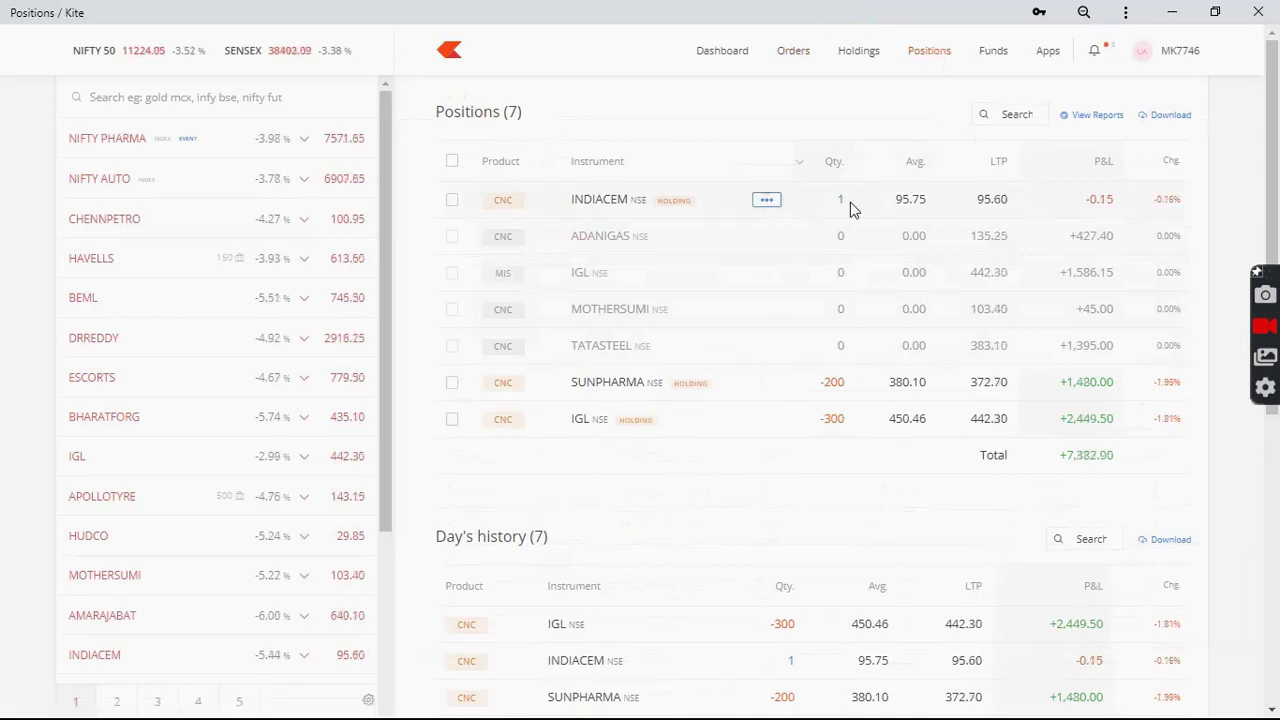
Look at the limit option in a MOTHERSUMI buy order, discard it, and open the exit order for the INDIACEM position.
left_click(163, 574)
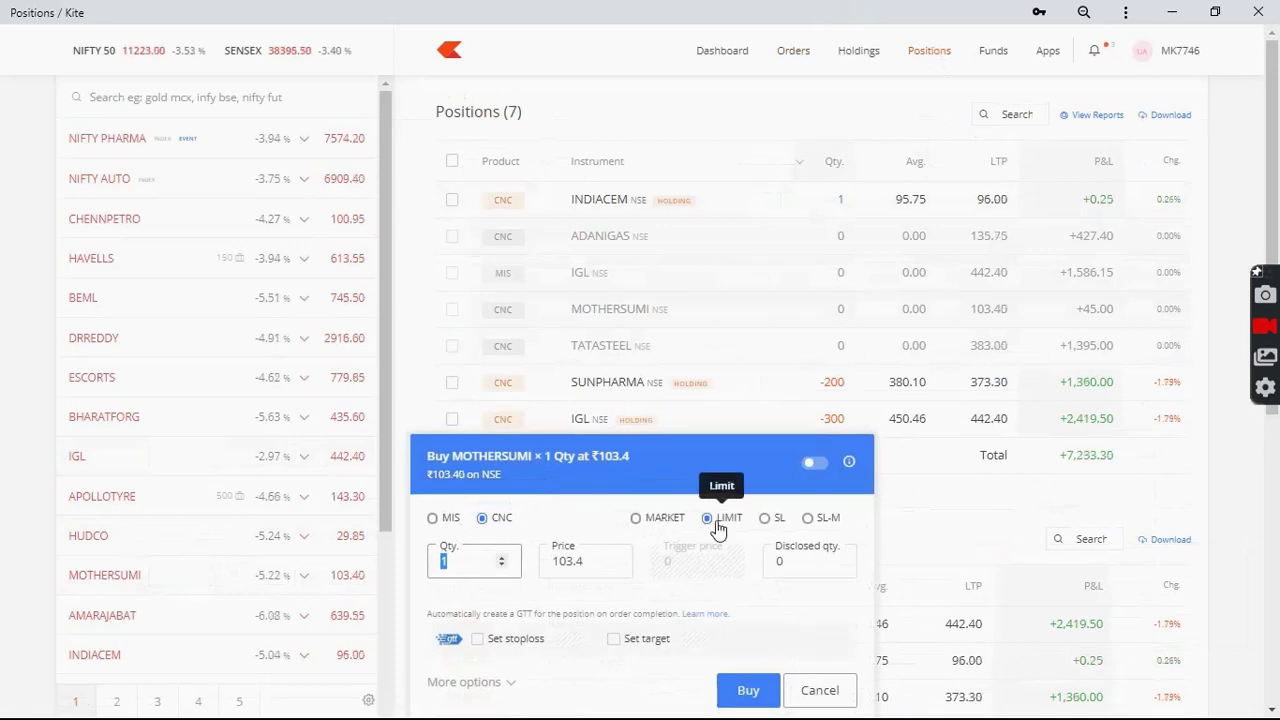
left_click(818, 690)
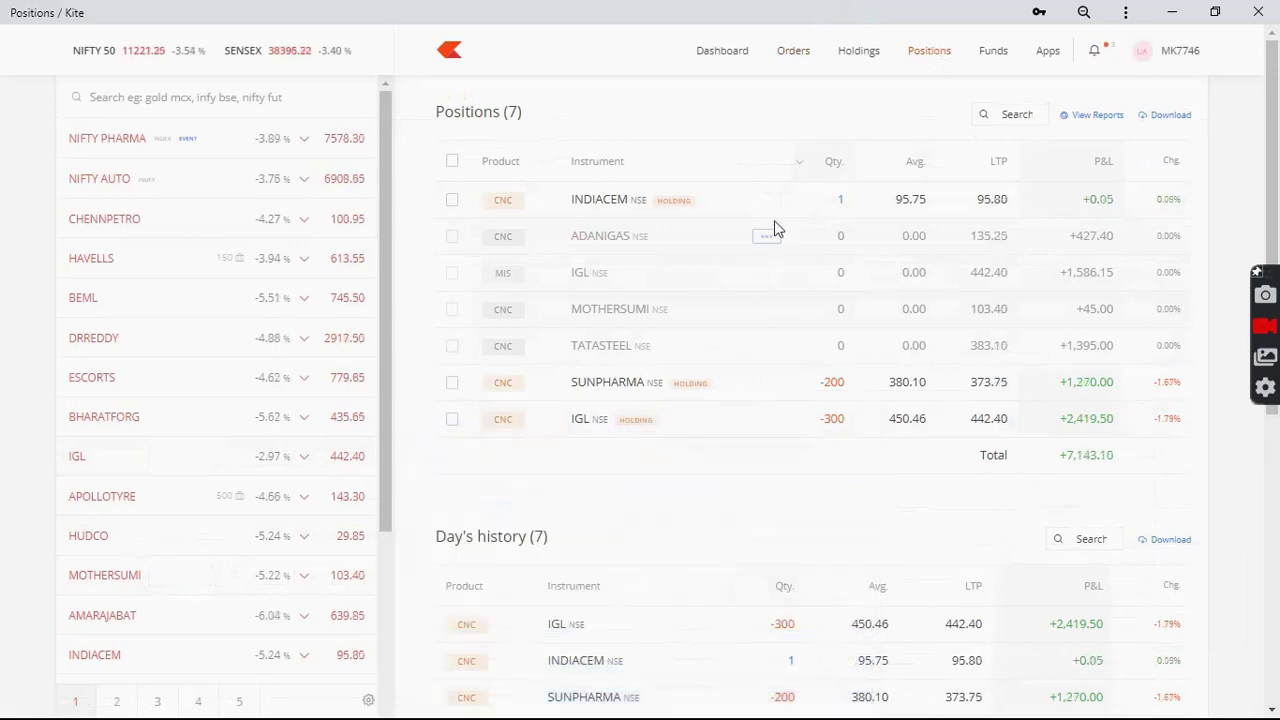
left_click(766, 200)
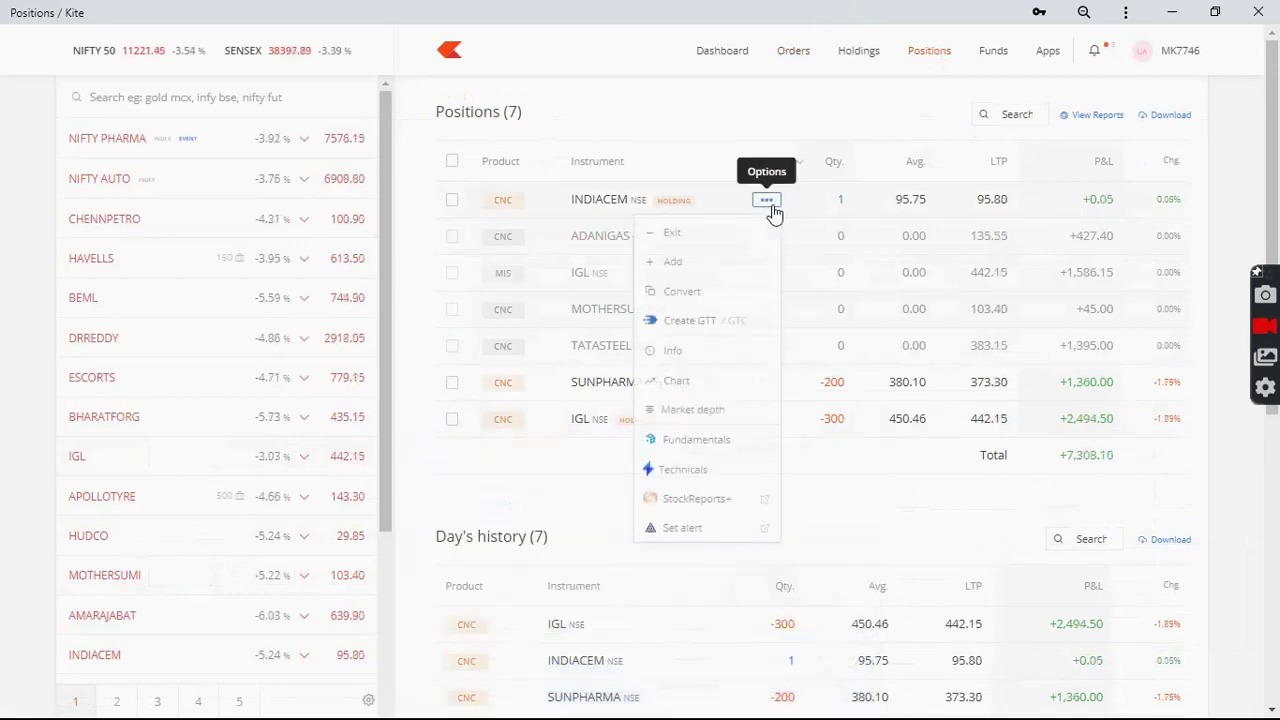
left_click(751, 233)
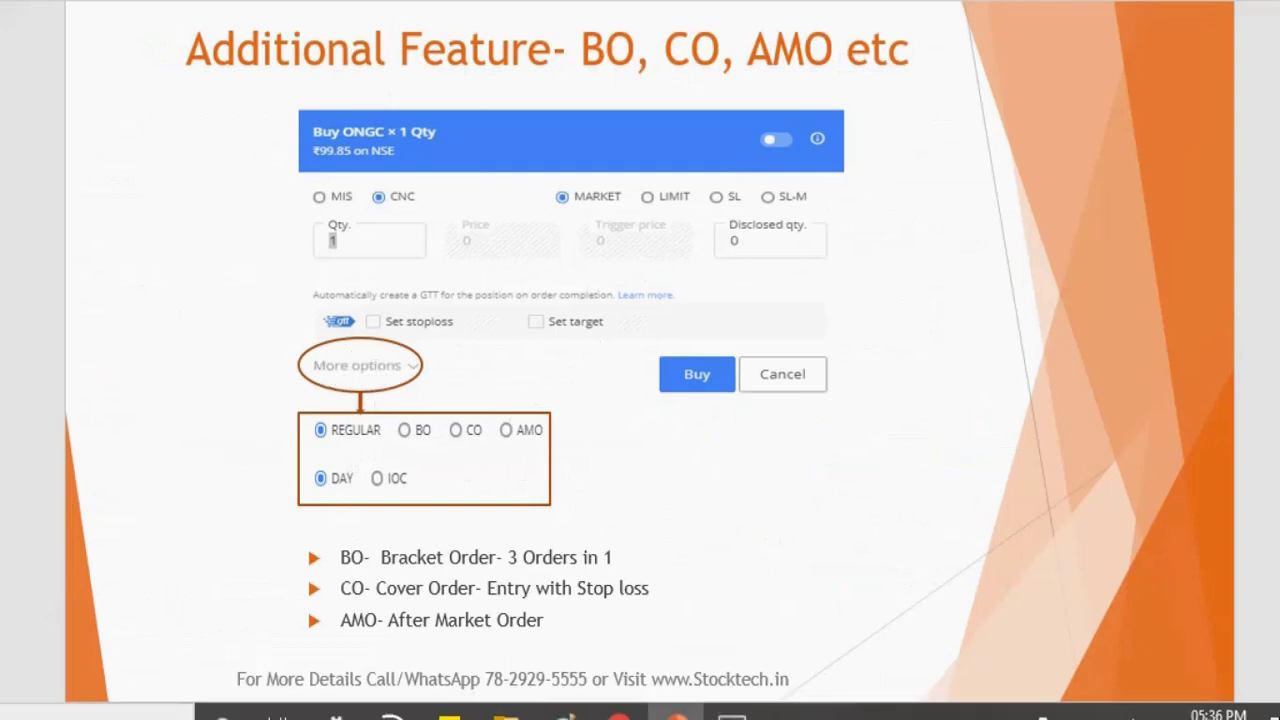
Switch to Kite in the browser, replace the open ONGC draft with a new buy order, and make it a bracket order for 100 shares.
left_click(612, 712)
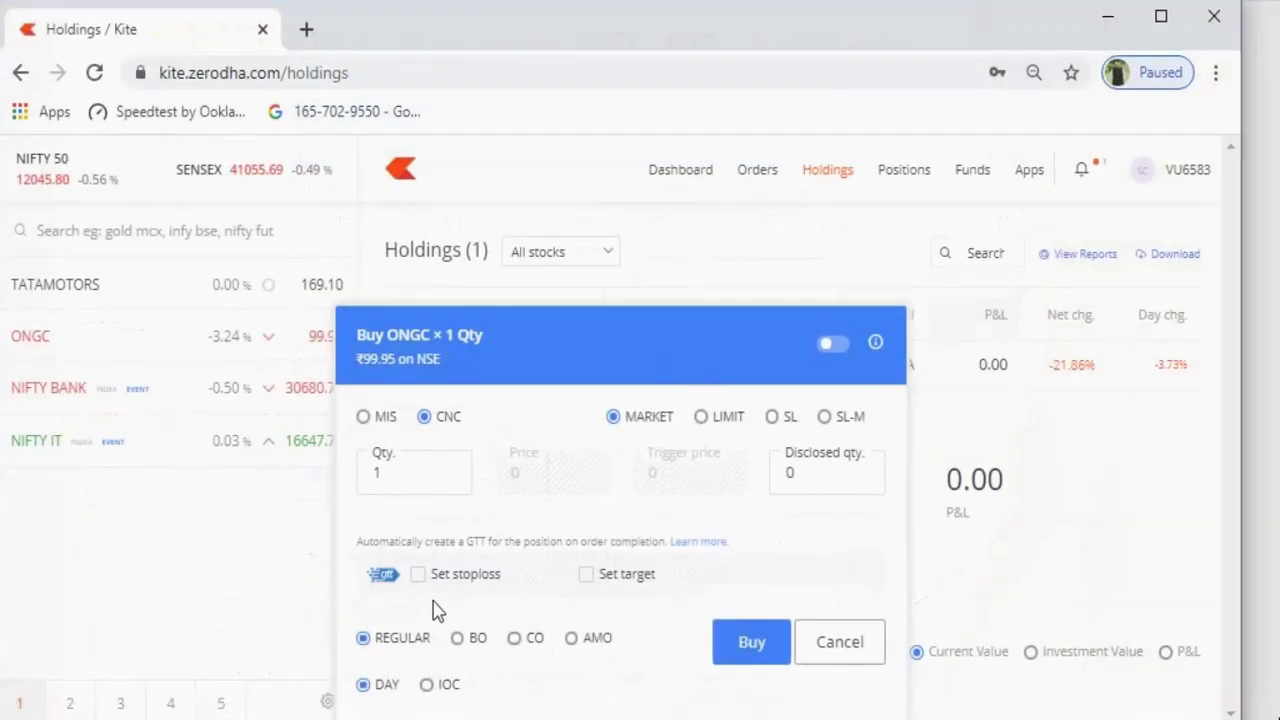
left_click(840, 641)
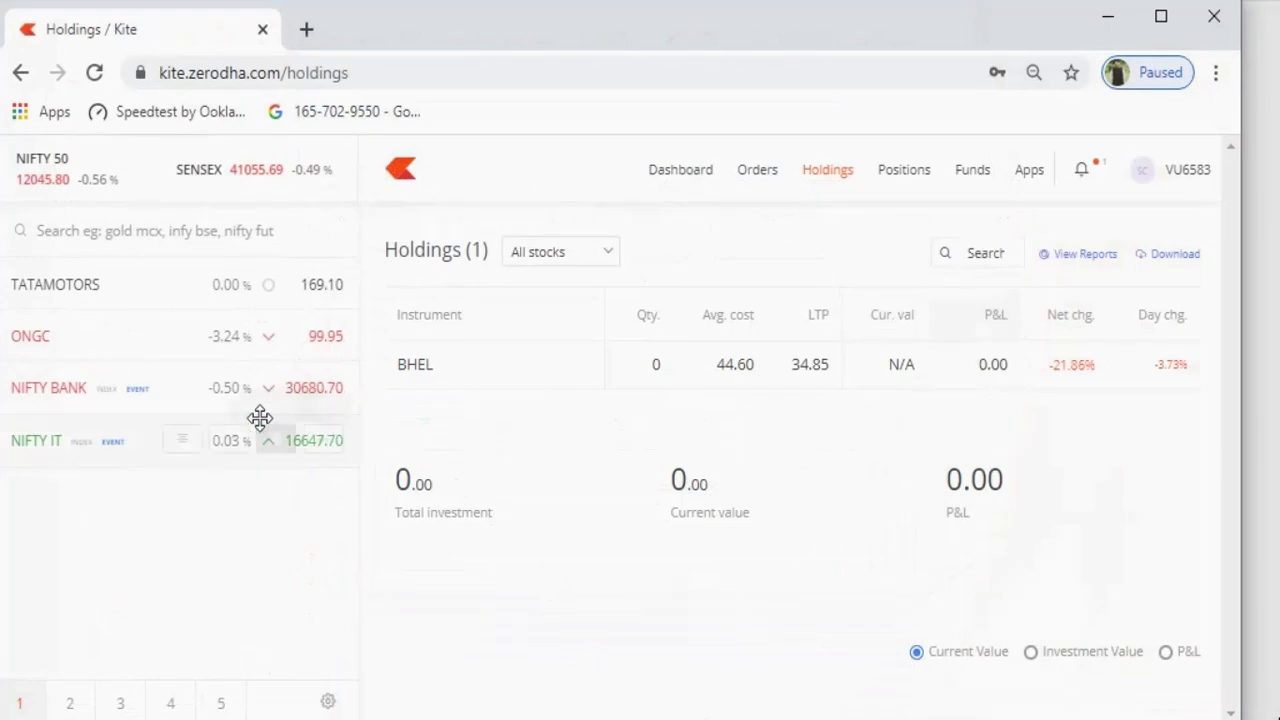
left_click(94, 335)
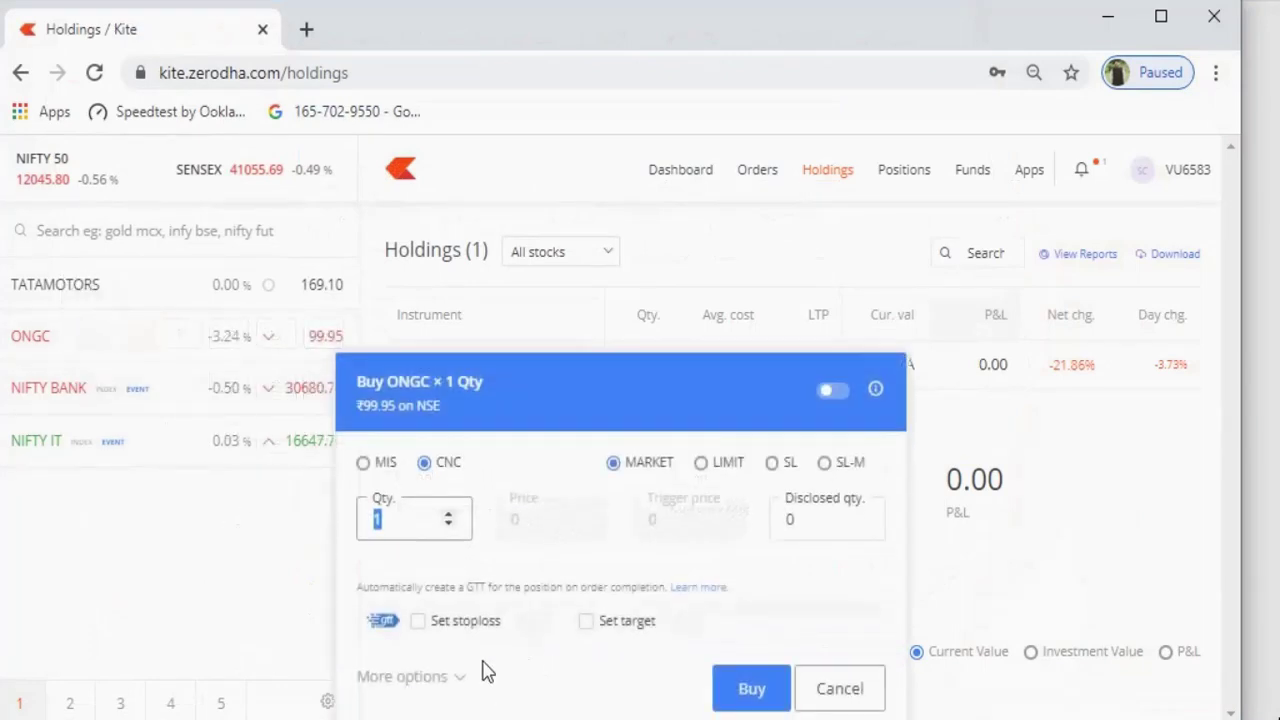
left_click(447, 678)
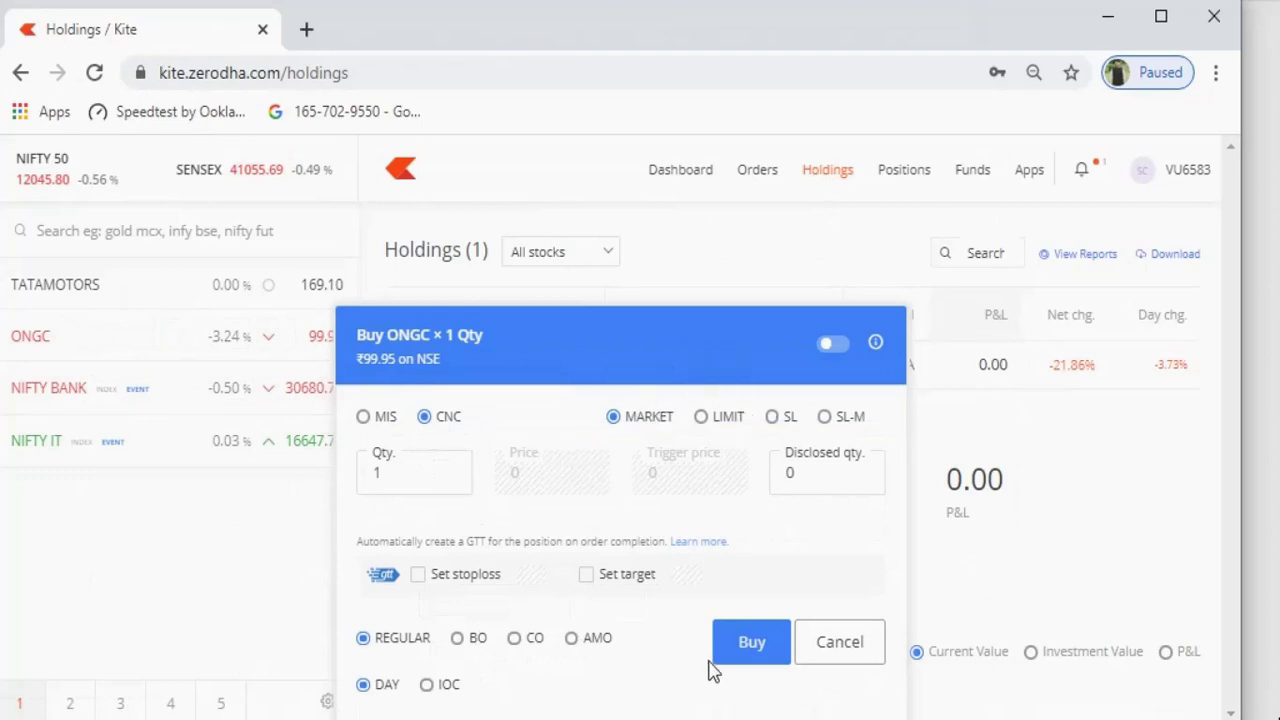
left_click(479, 645)
left_click(417, 487)
type("00")
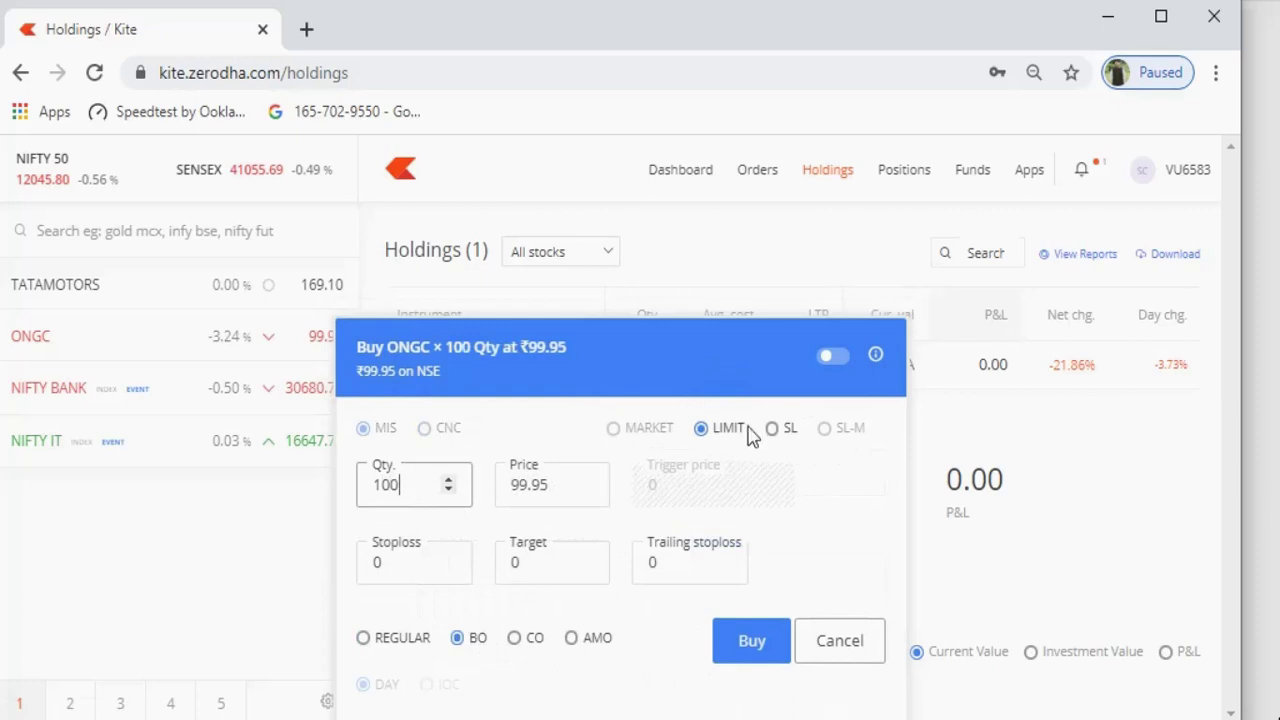
Set the ONGC bracket order's limit price to 99.
left_click_drag(578, 478, 440, 483)
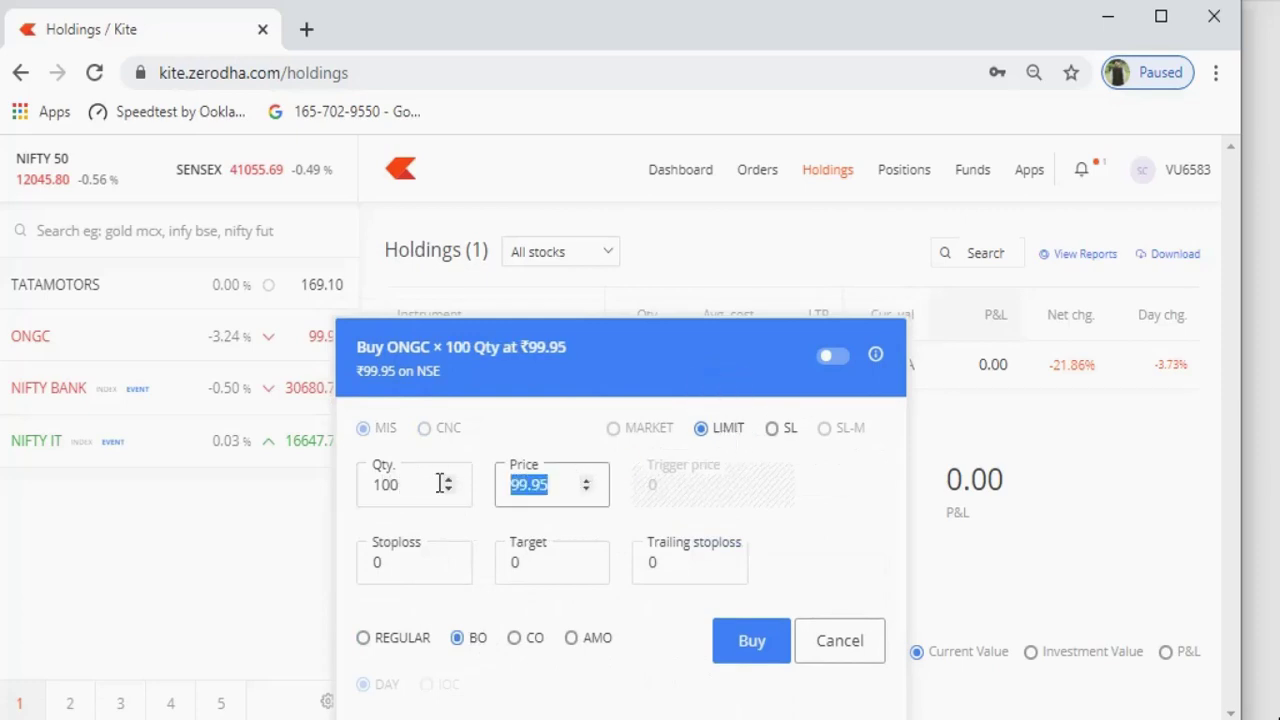
type("100")
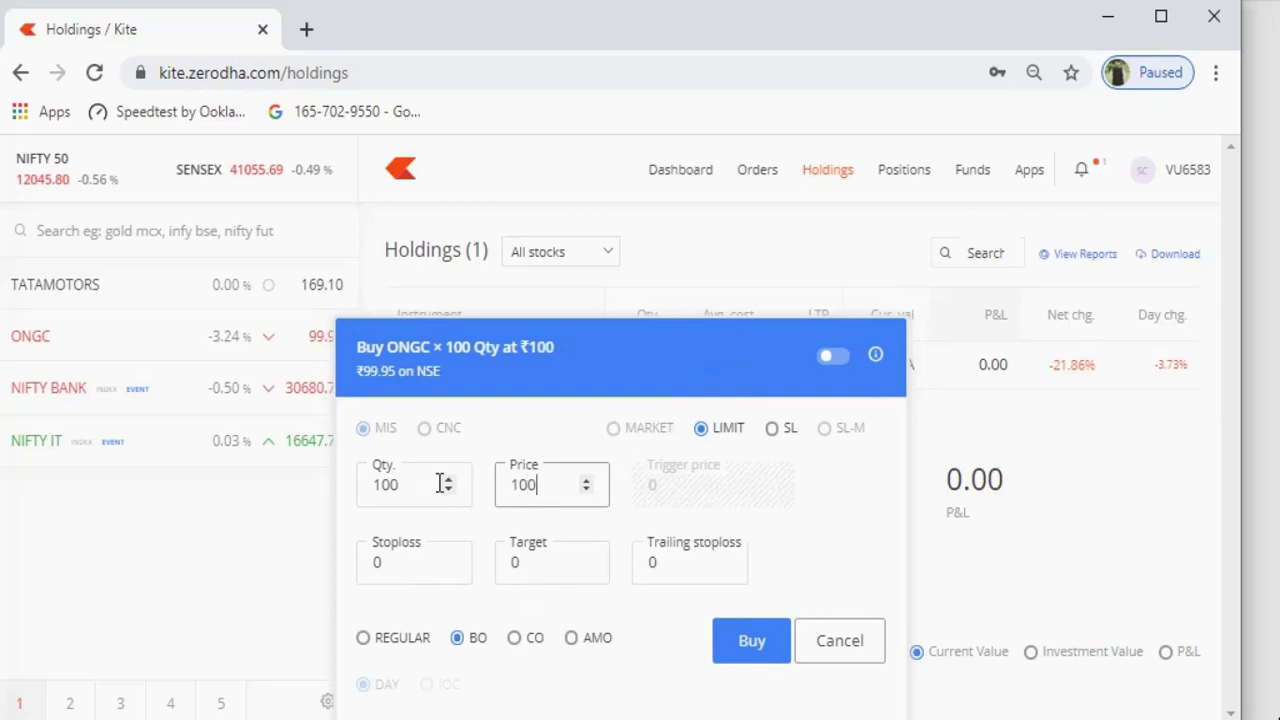
left_click_drag(423, 563, 345, 563)
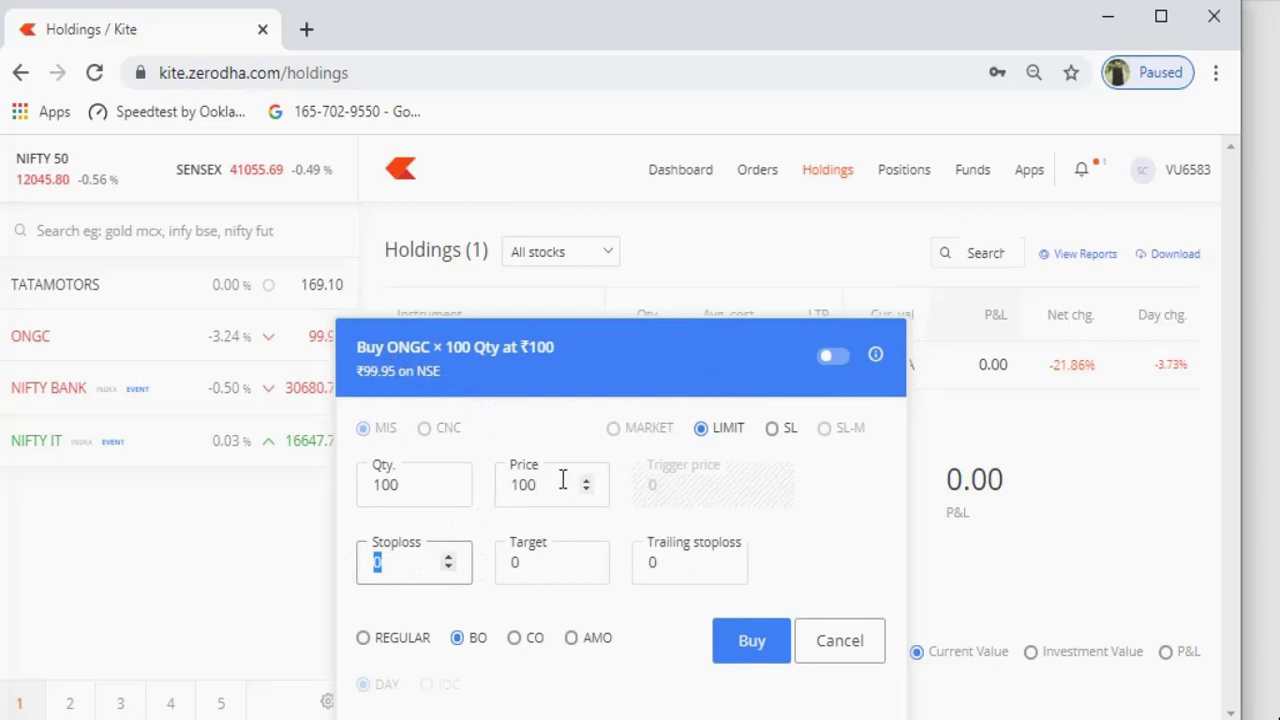
left_click_drag(555, 482, 443, 477)
type("99")
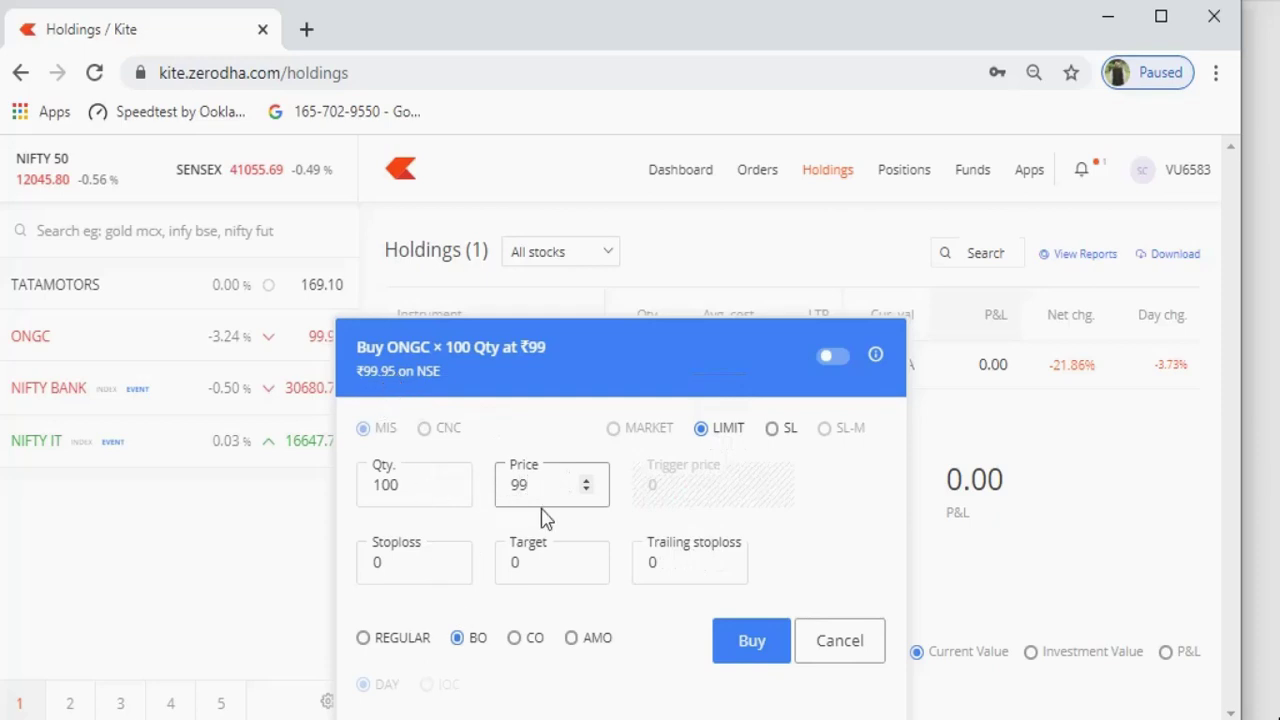
Set the bracket order's stoploss to 10, target to 20 and trailing stoploss to 2.
left_click(410, 560)
left_click_drag(410, 560, 350, 565)
type("10")
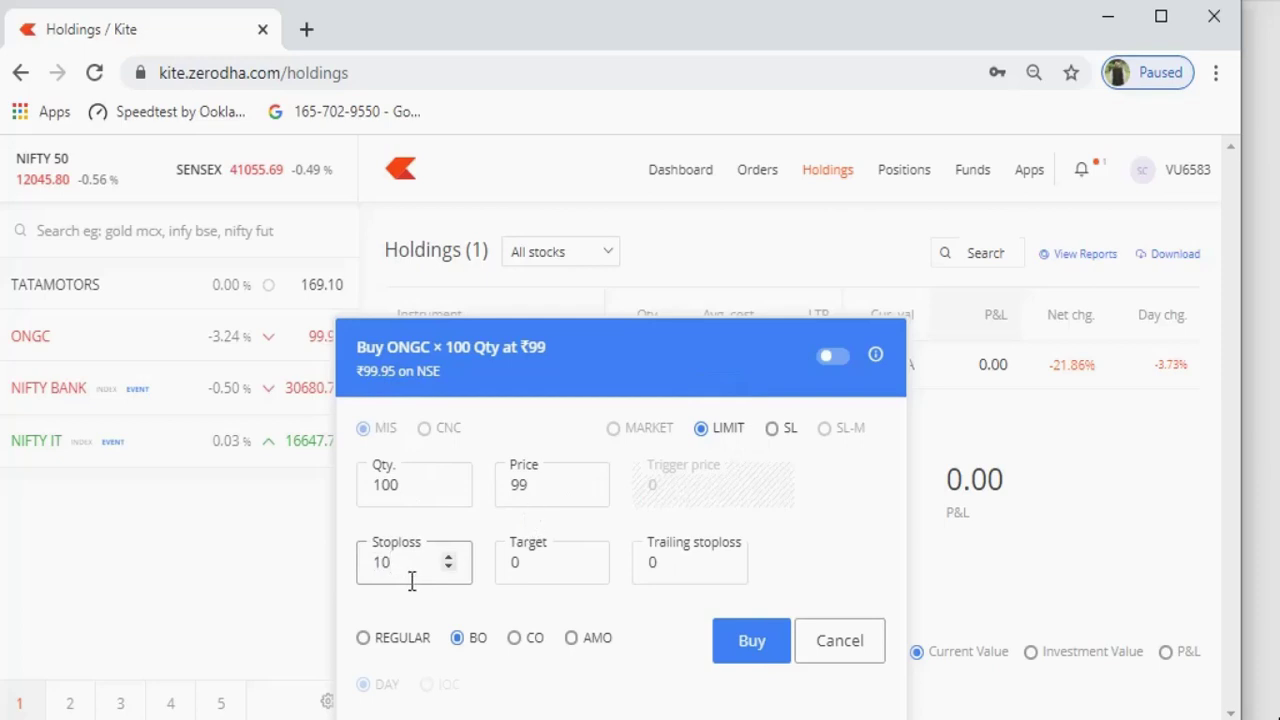
key("Tab")
type("20")
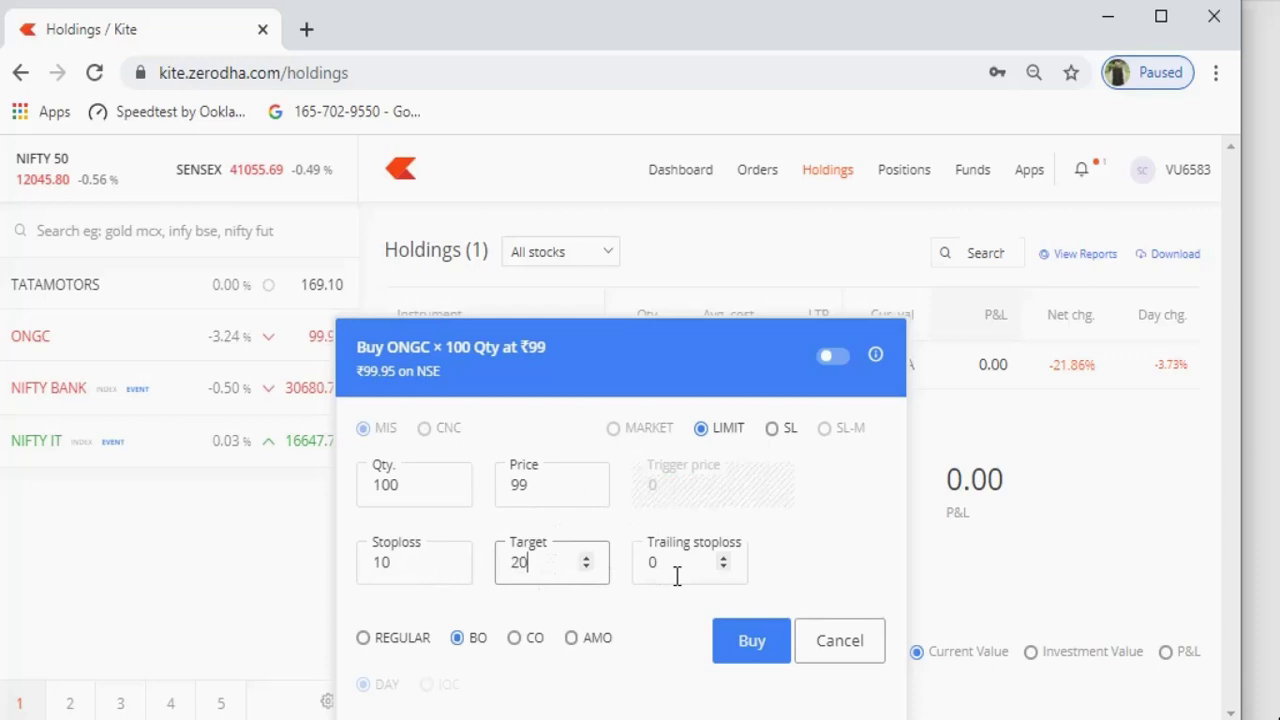
left_click_drag(657, 564, 634, 568)
type("2")
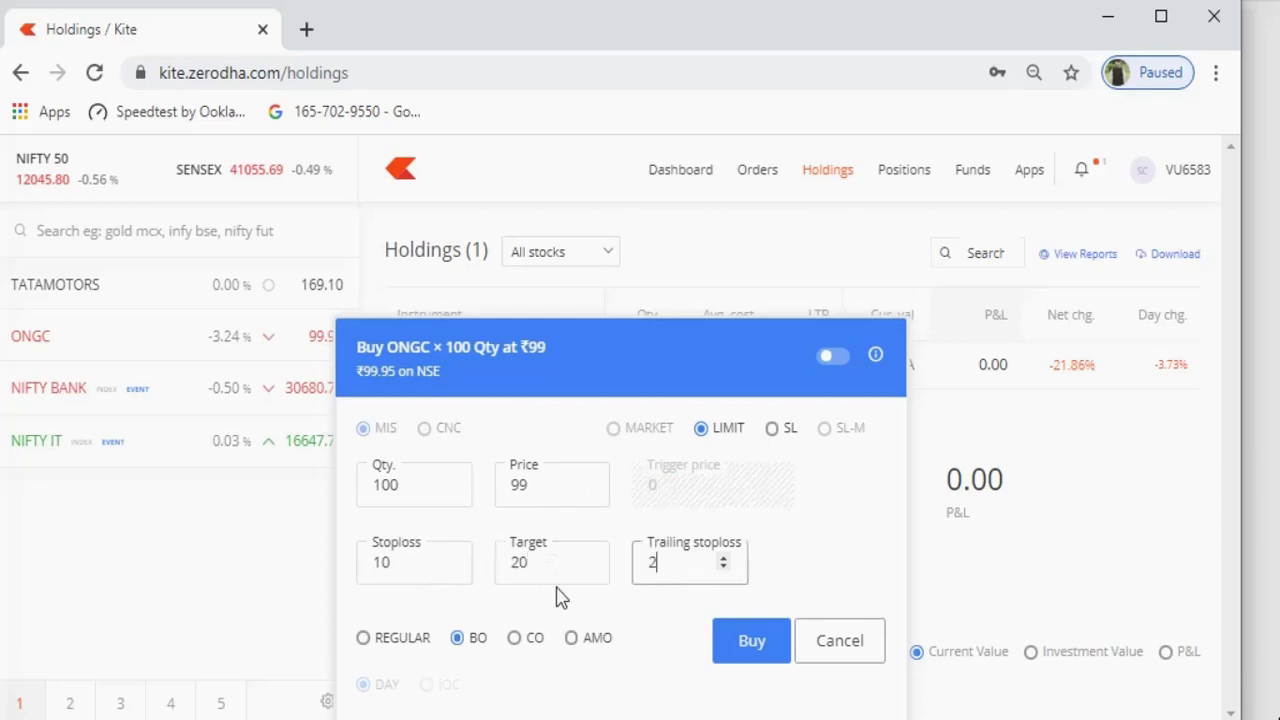
left_click(817, 548)
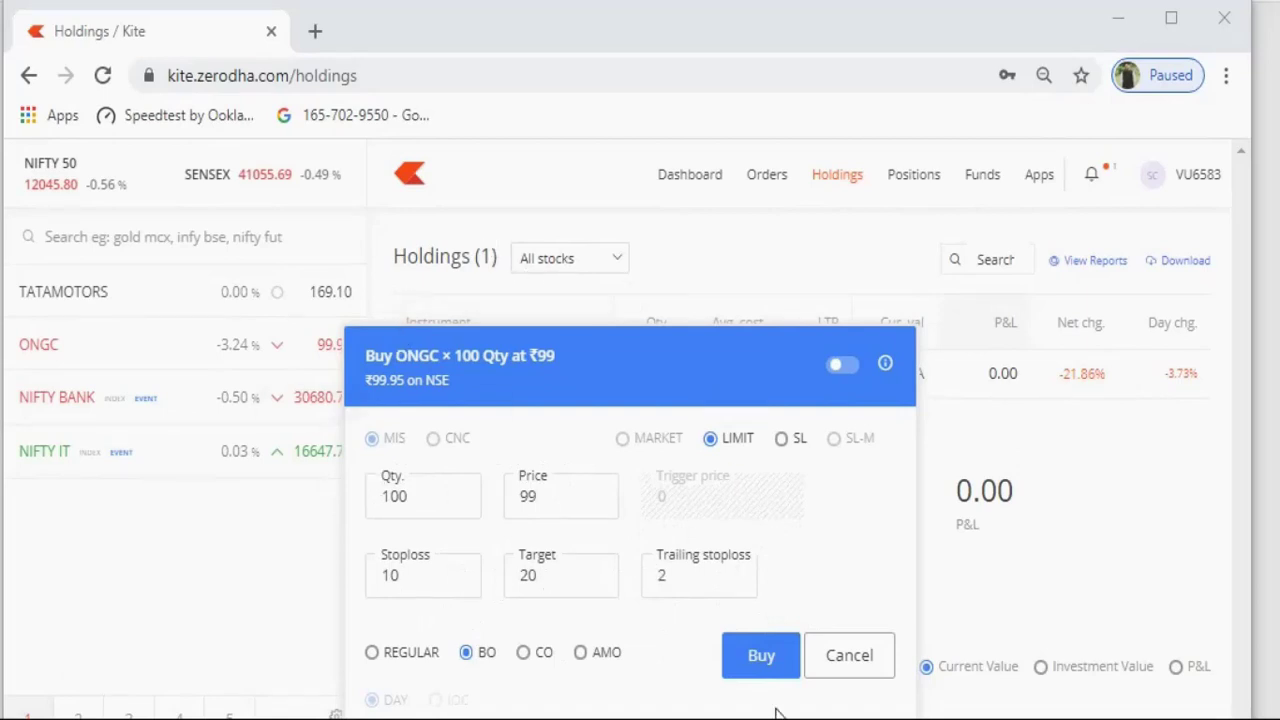
Change the ONGC buy order to a cover order (CO) with a stoploss trigger price of 98.
left_click(530, 655)
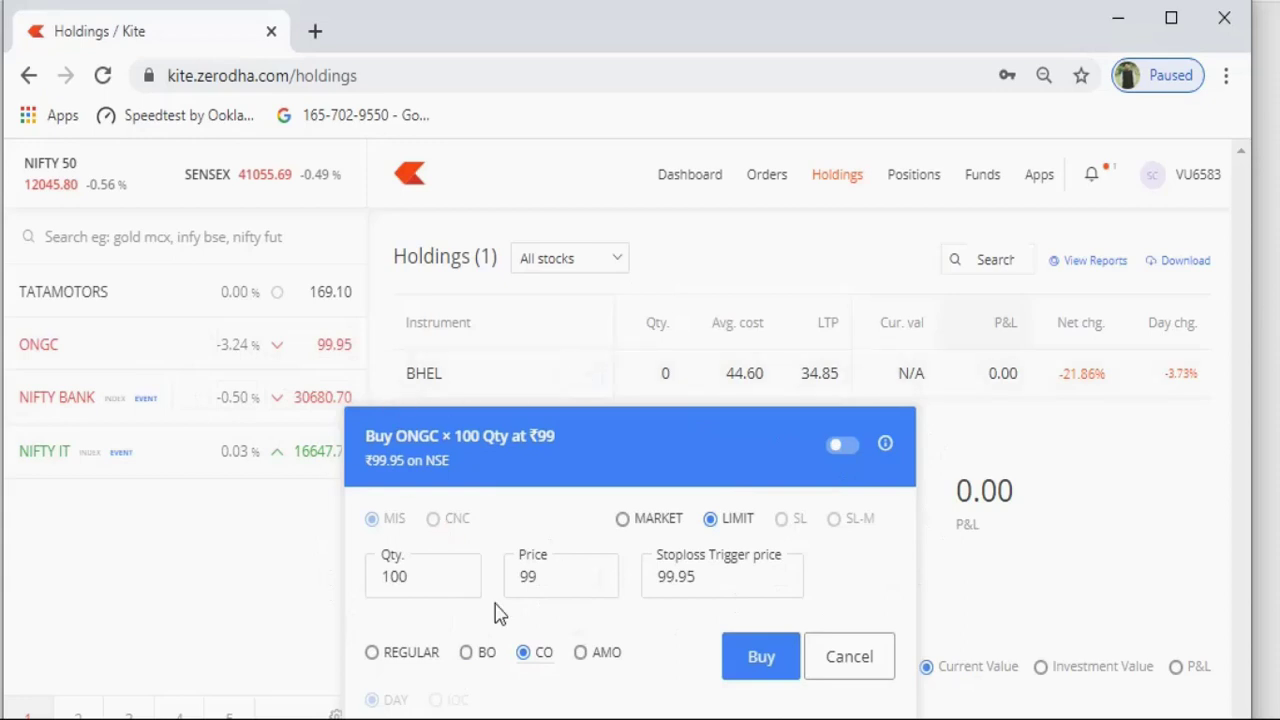
left_click(737, 577)
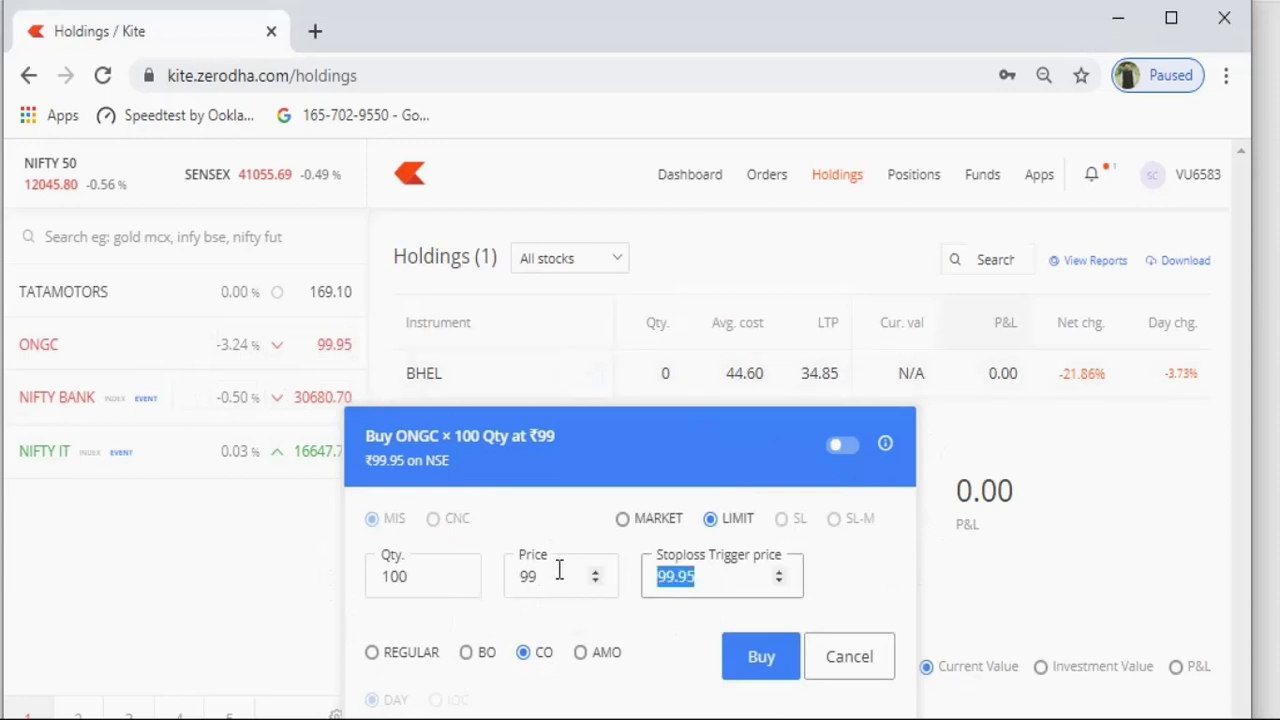
type("98")
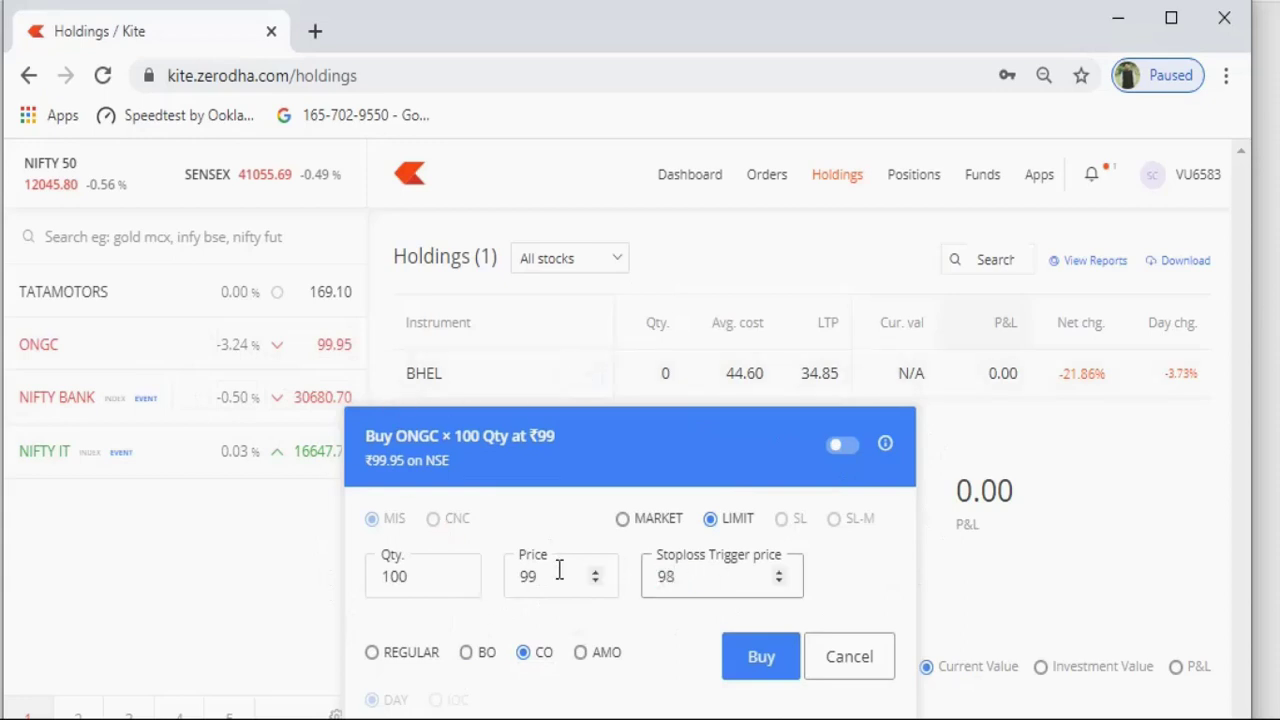
left_click(636, 635)
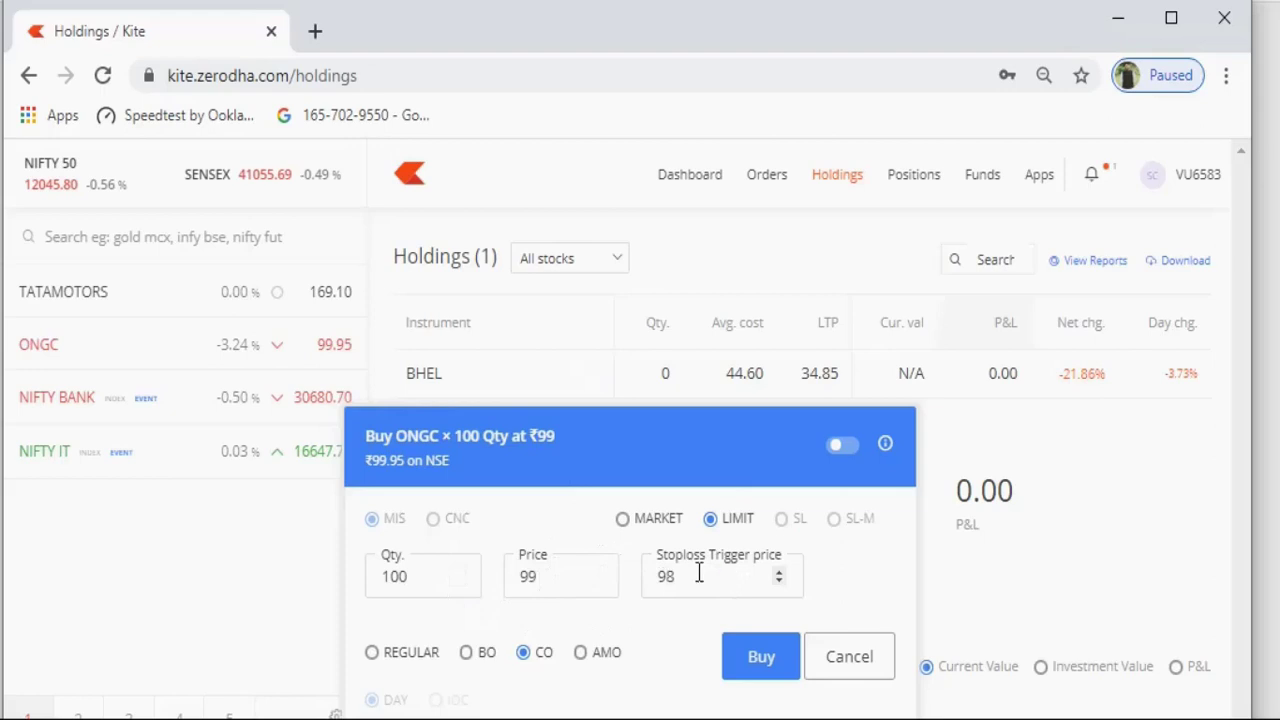
Make the ONGC cover order a market order, and change its variety to after market order (AMO).
left_click(650, 528)
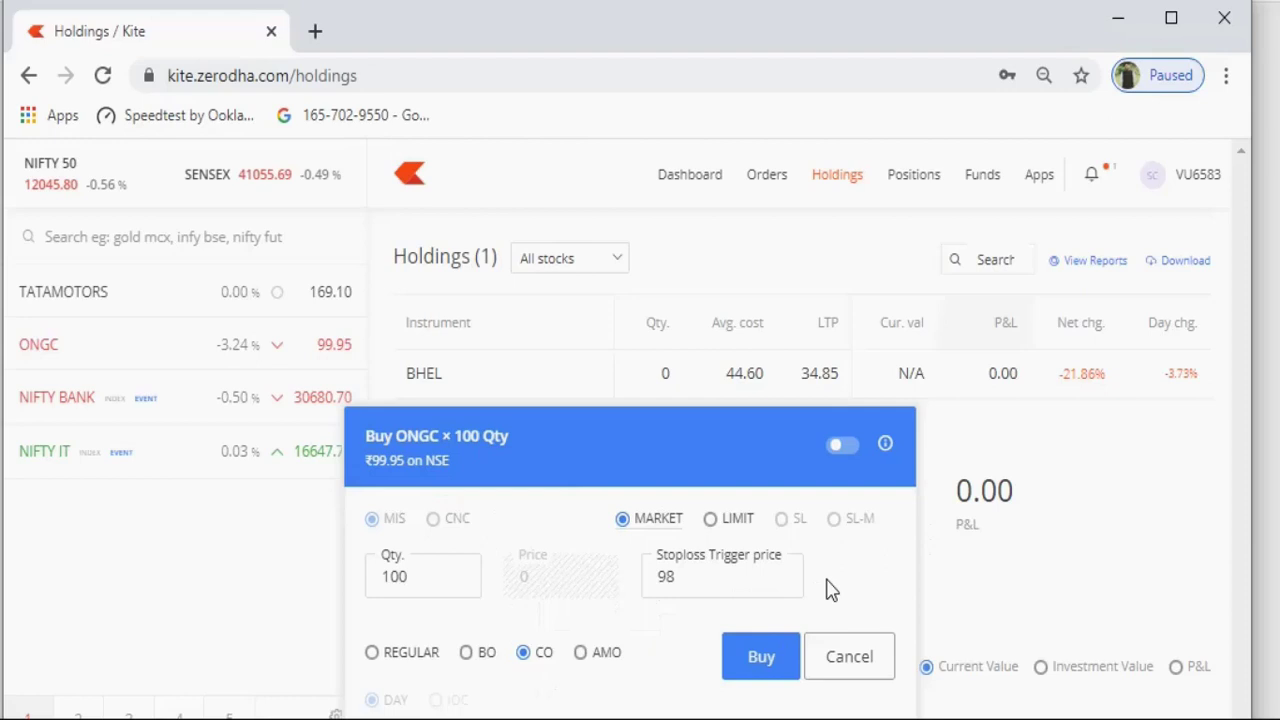
left_click(607, 660)
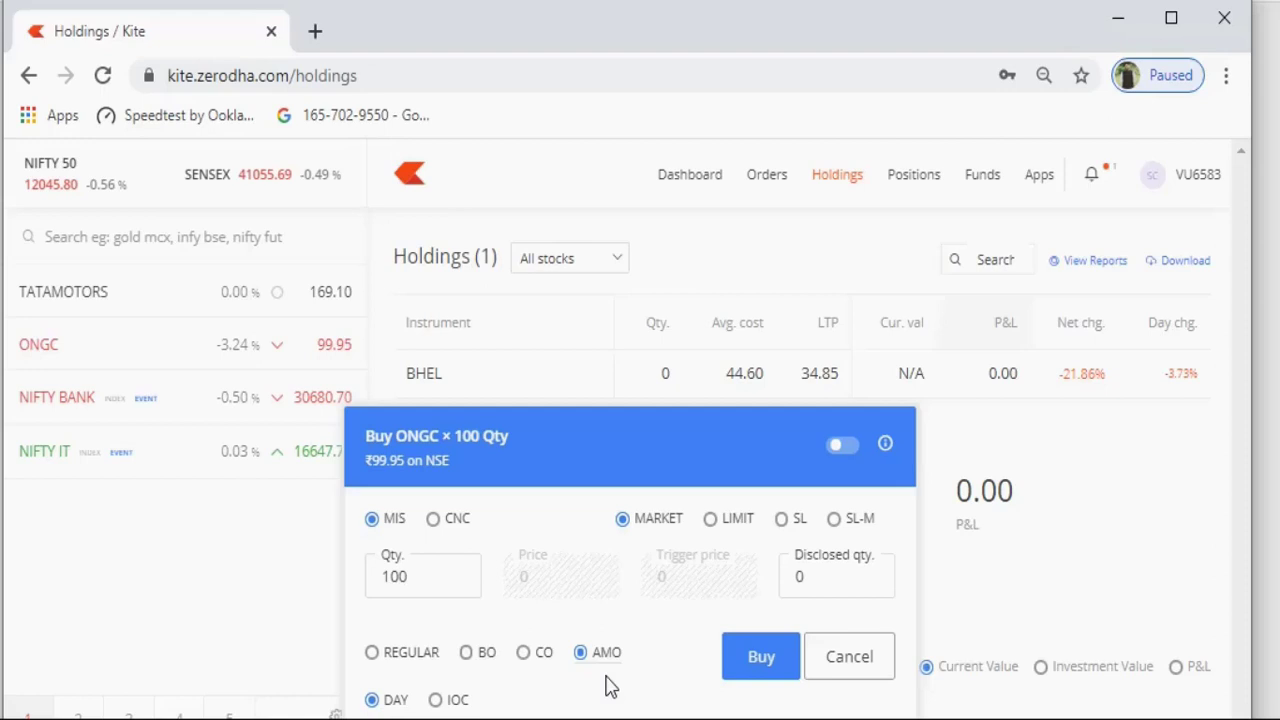
key("Escape")
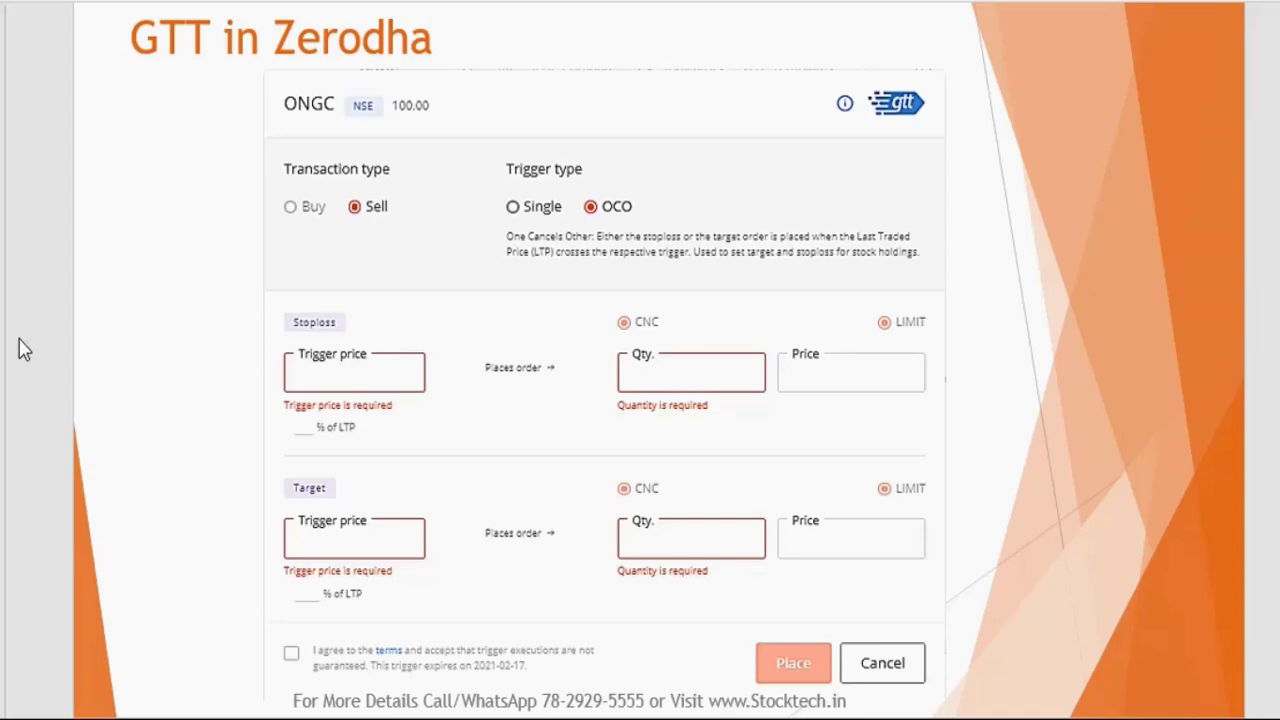
key("Page_Down")
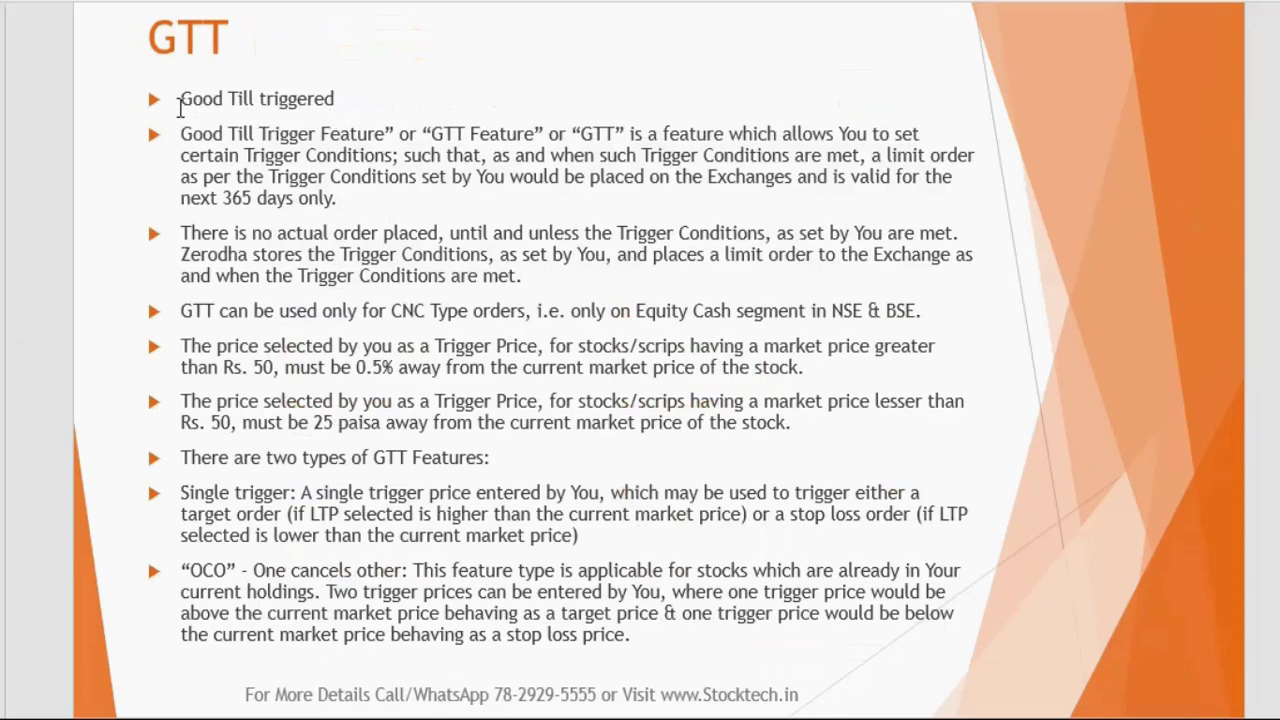
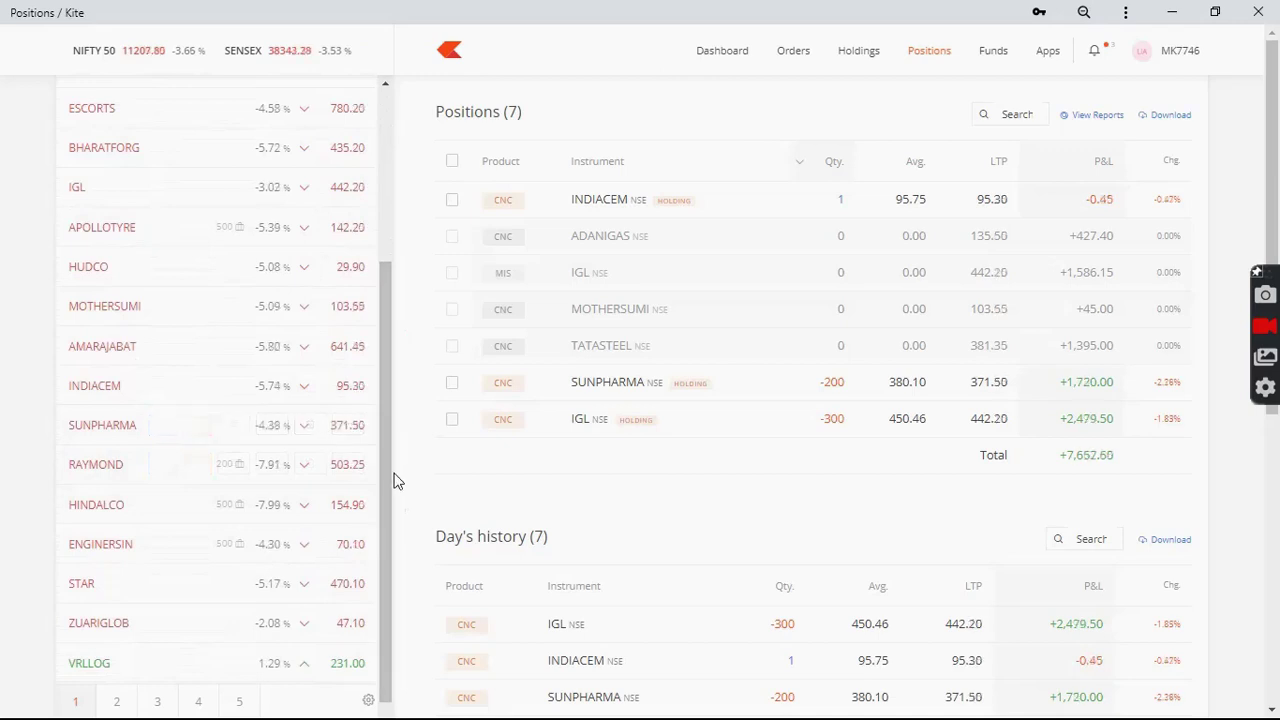
Open the SUNPHARMA price chart from the watchlist and examine its price history back to about March 2019.
mouse_move(374, 487)
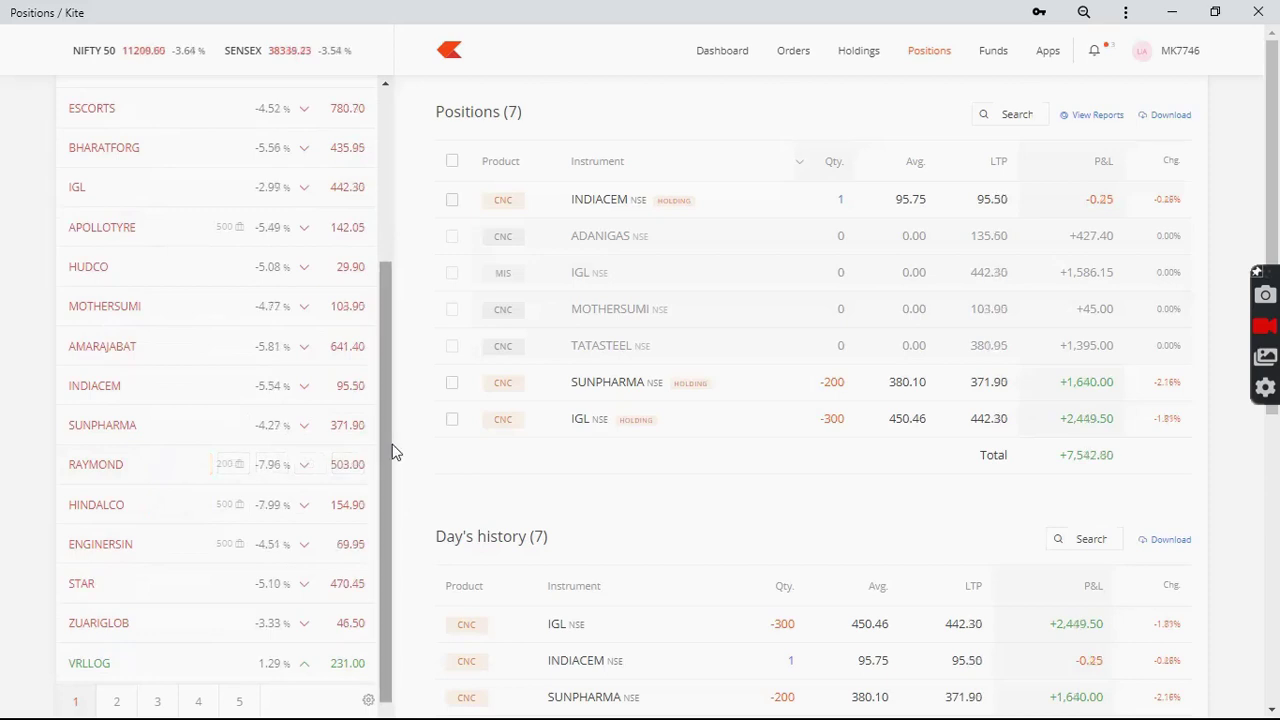
left_click(278, 428)
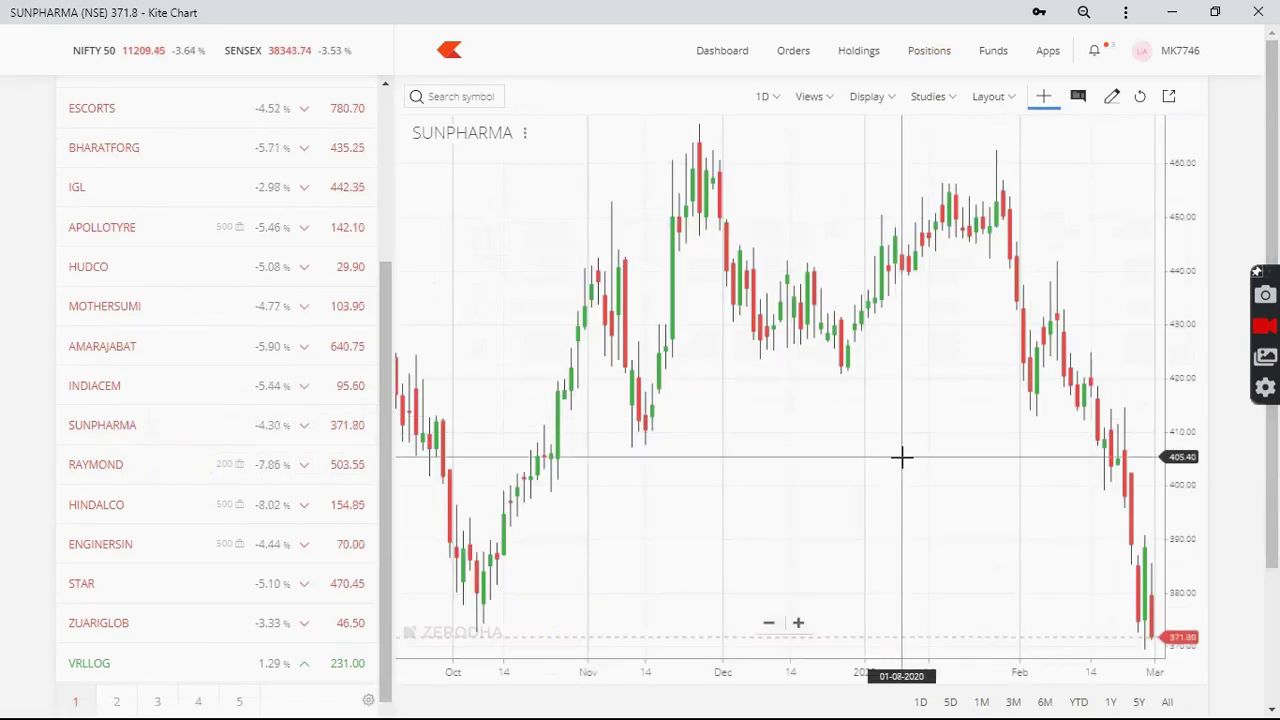
scroll(901, 457, "up", 3)
scroll(901, 457, "down", 5)
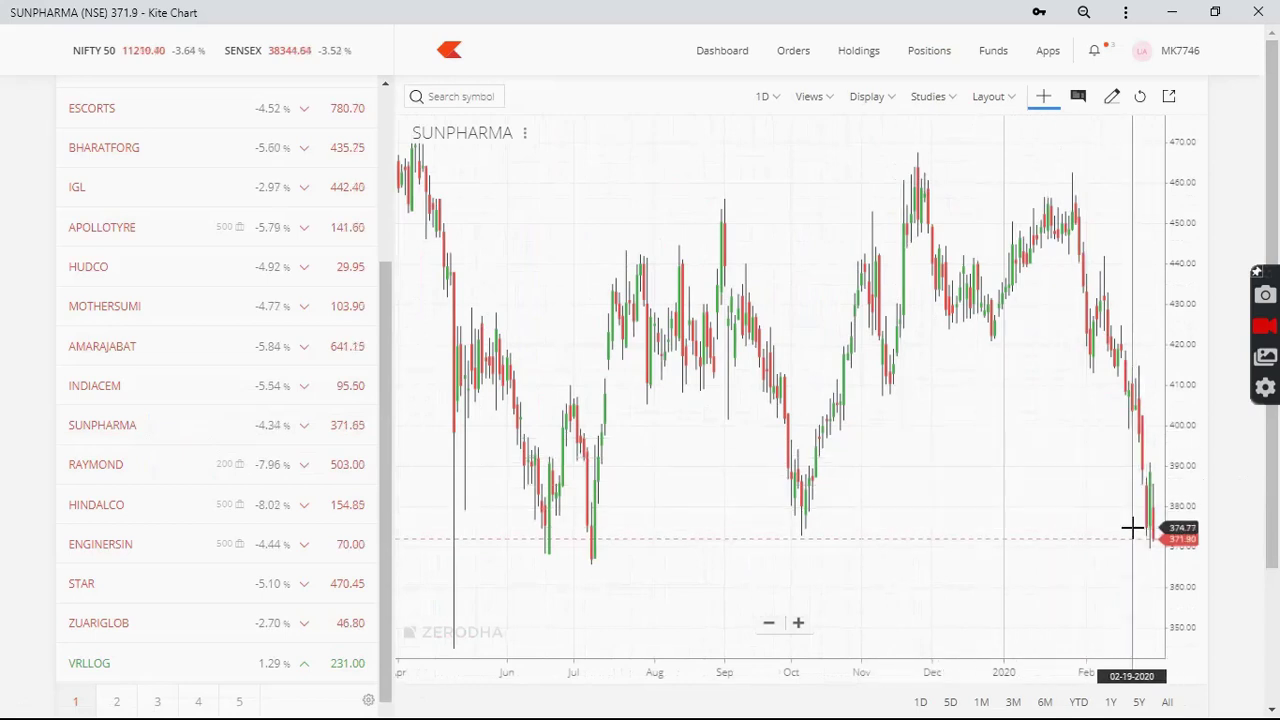
scroll(1134, 523, "down", 1)
scroll(1006, 563, "down", 3)
scroll(1006, 566, "up", 3)
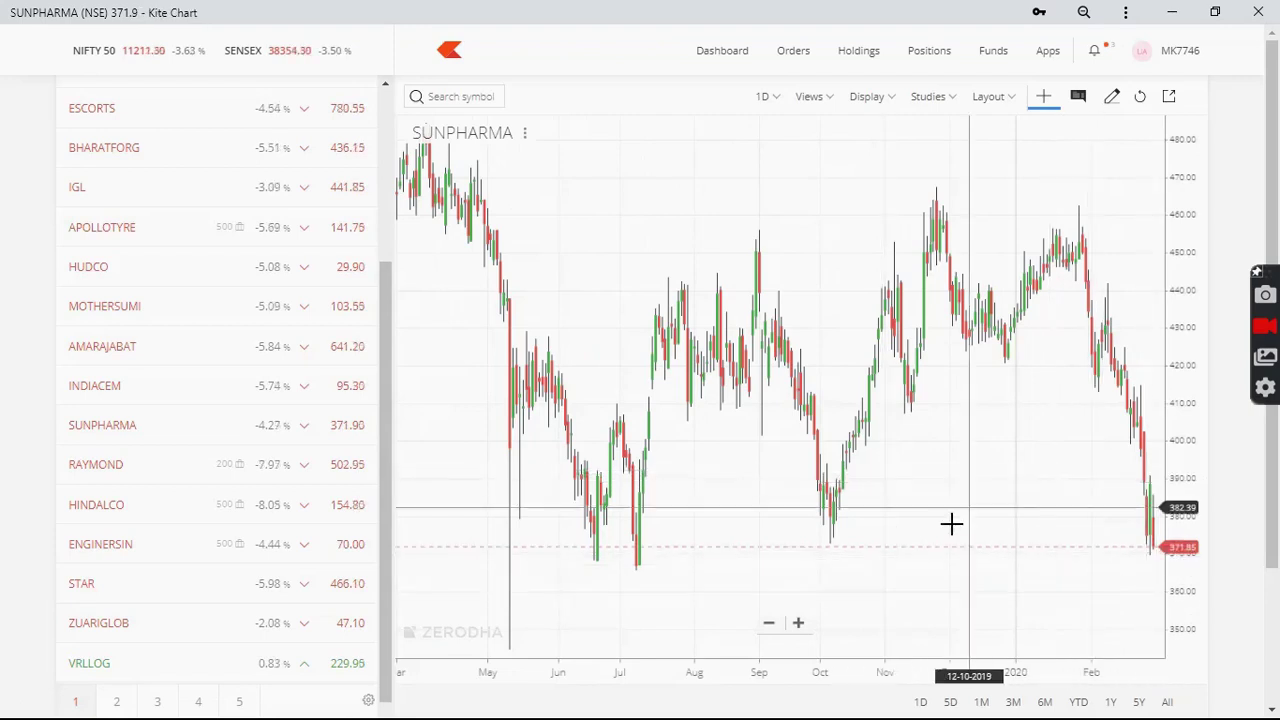
Create a single-trigger GTT buy order for SUNPHARMA with quantity 100 and limit price 360.
left_click(357, 432)
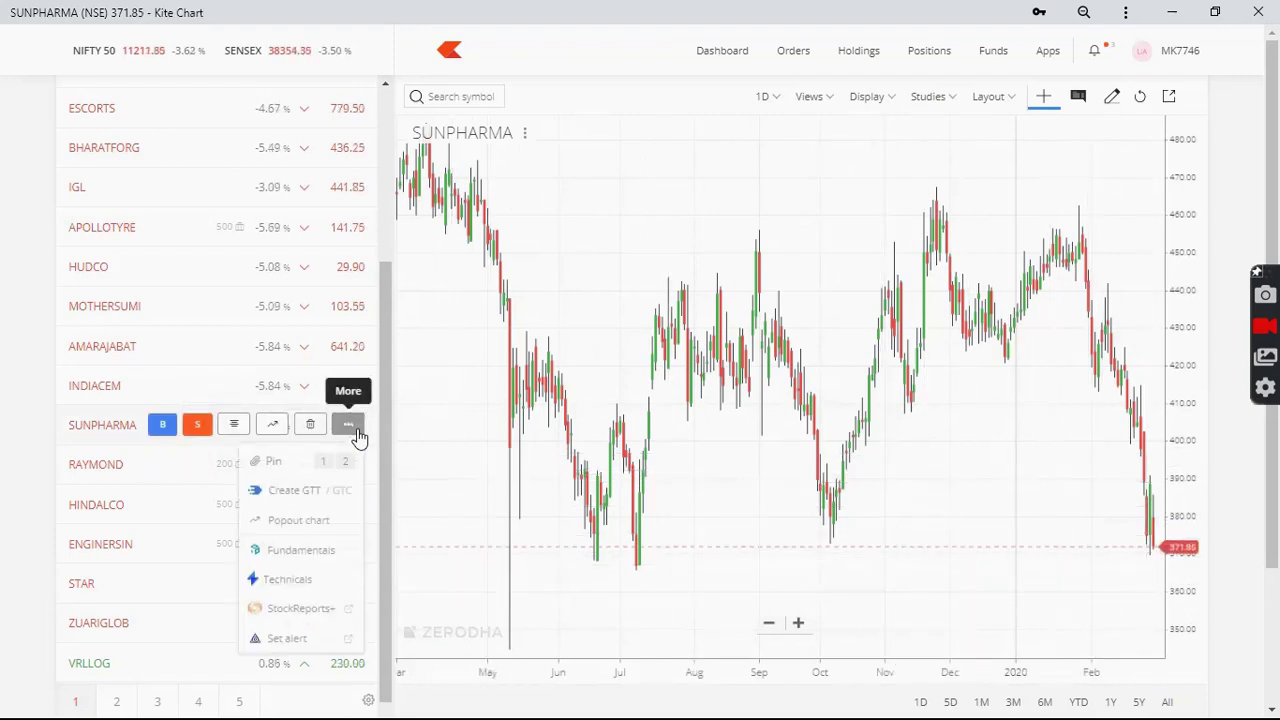
left_click(334, 492)
left_click(474, 408)
left_click(683, 407)
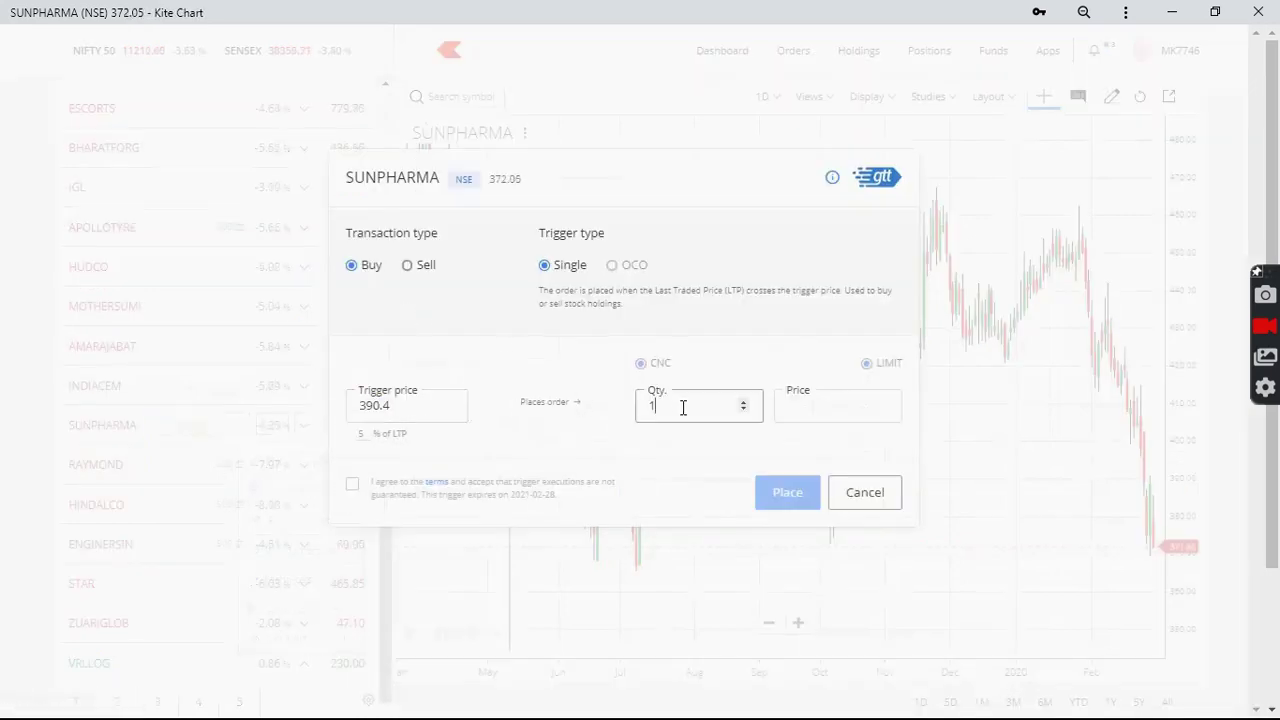
type("00")
left_click(825, 411)
type("360")
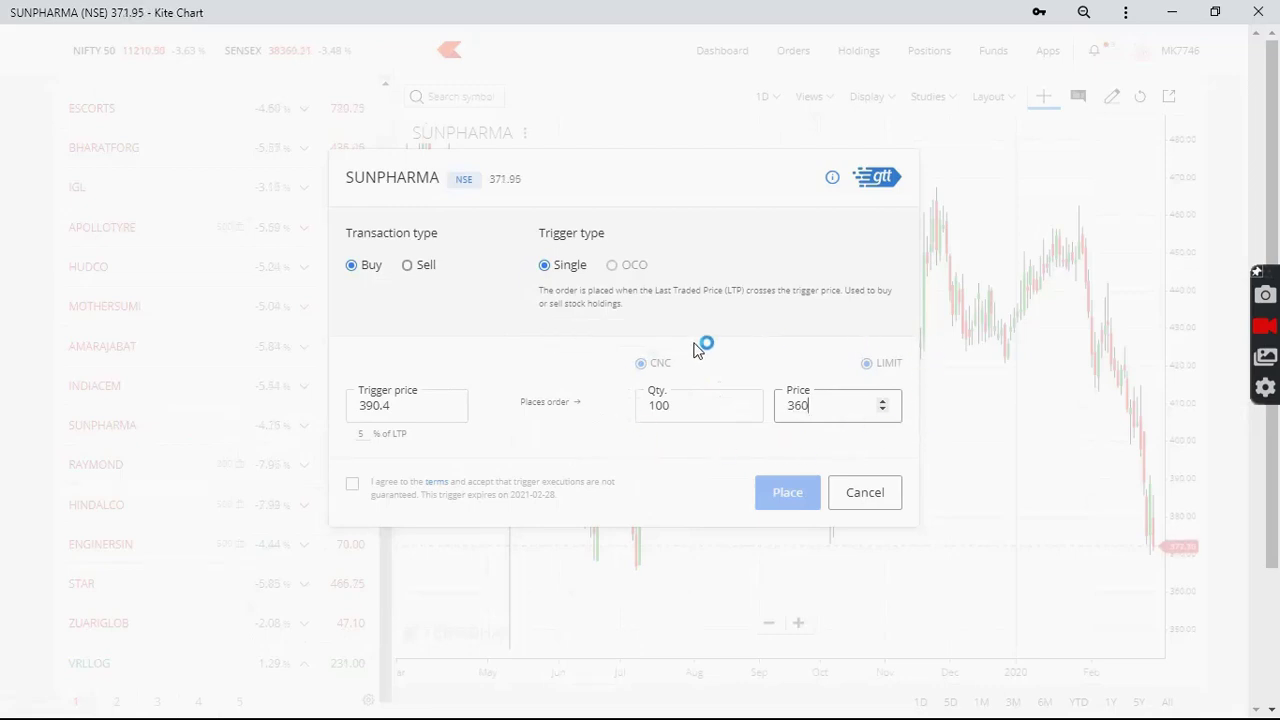
Set the GTT trigger price to 362, accept the terms and place the SUNPHARMA order.
double_click(652, 405)
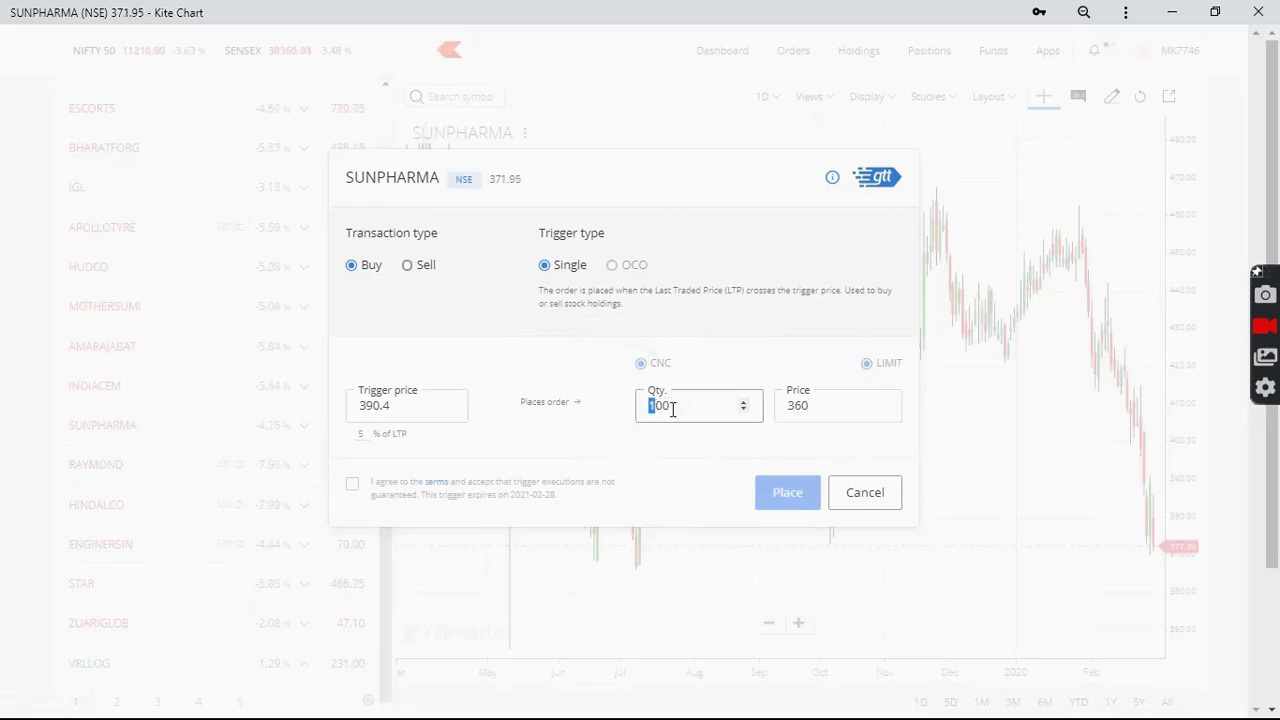
double_click(793, 405)
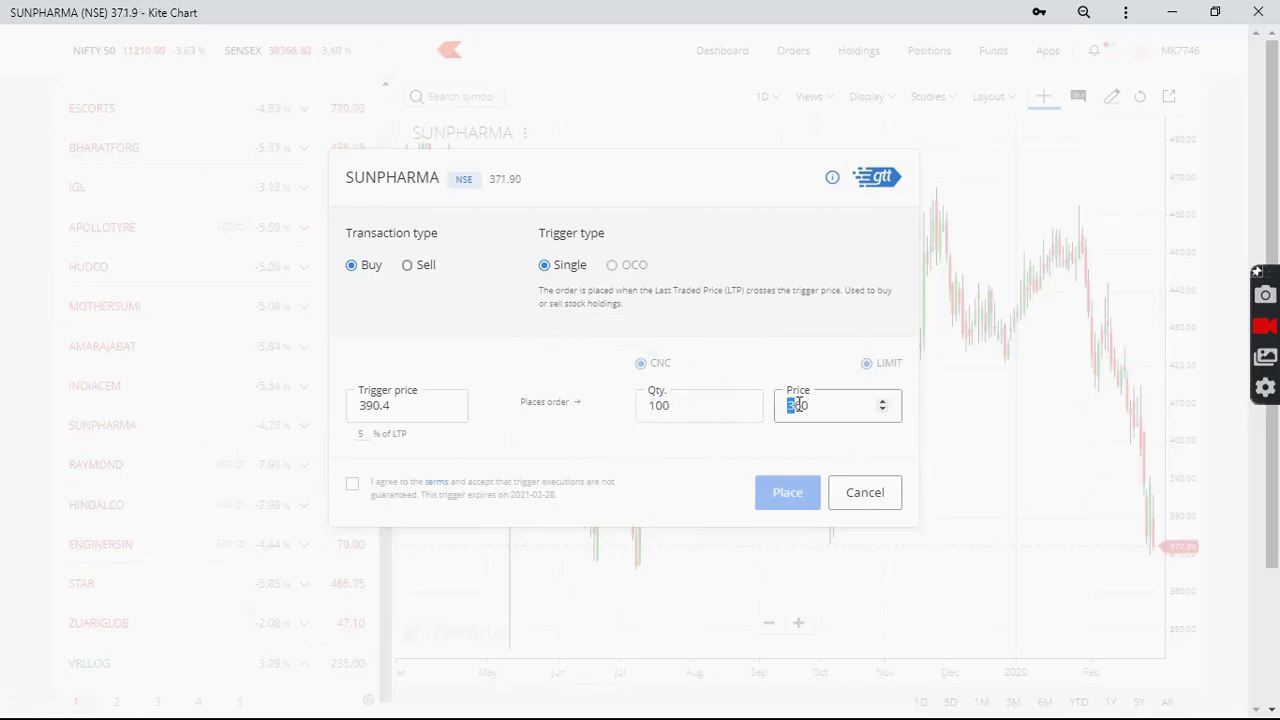
left_click(707, 411)
left_click(840, 405)
left_click_drag(428, 412, 329, 420)
type("362")
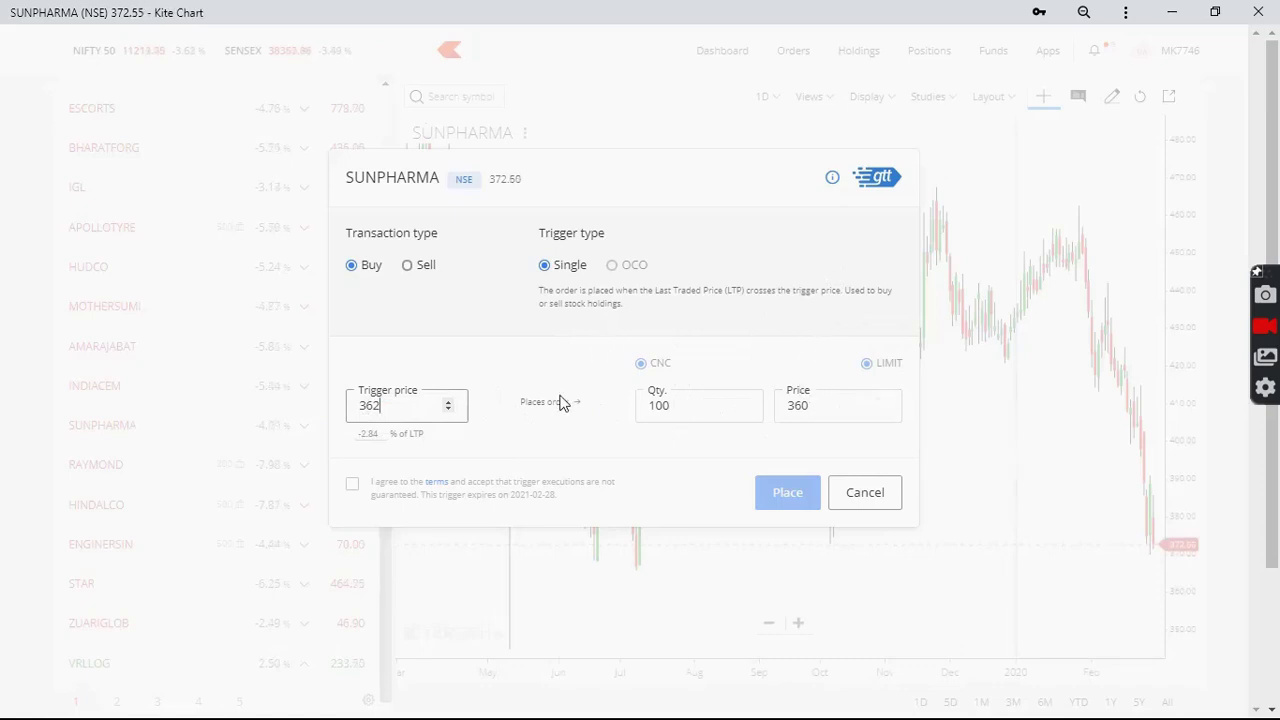
left_click(353, 487)
left_click(777, 492)
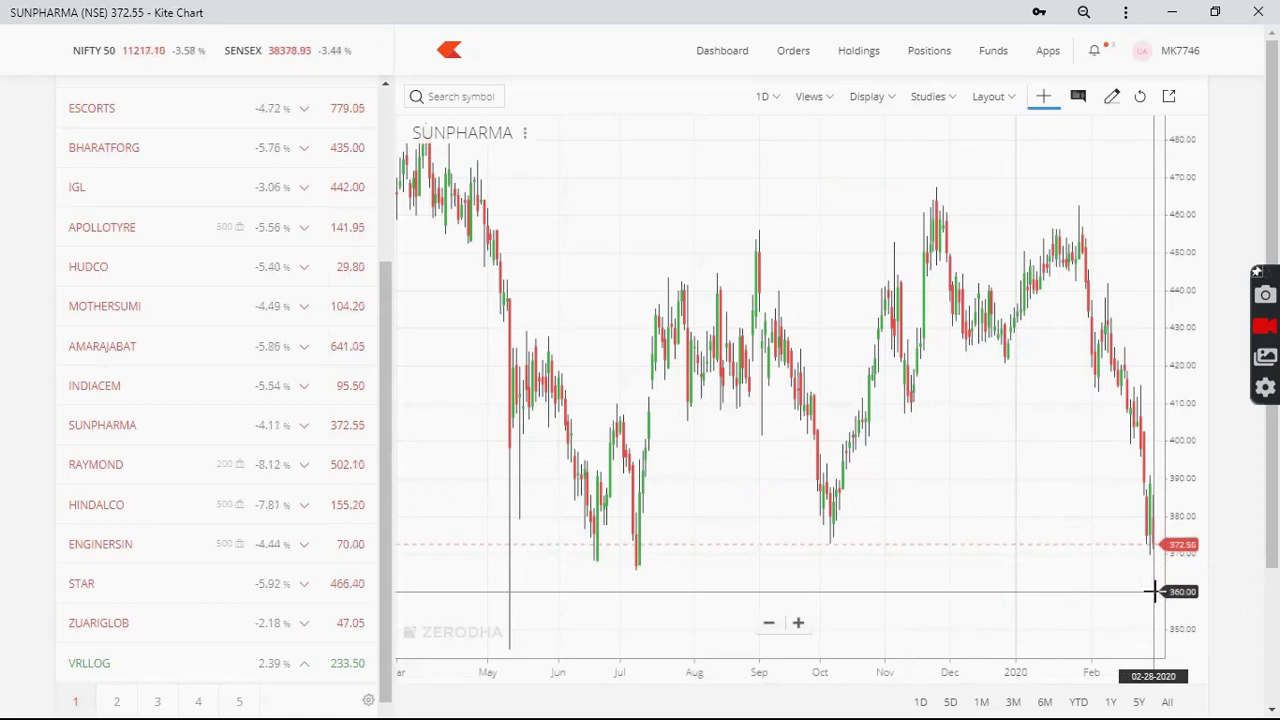
Create another single-trigger GTT buy order for SUNPHARMA with limit price 390 and quantity 100.
mouse_move(194, 426)
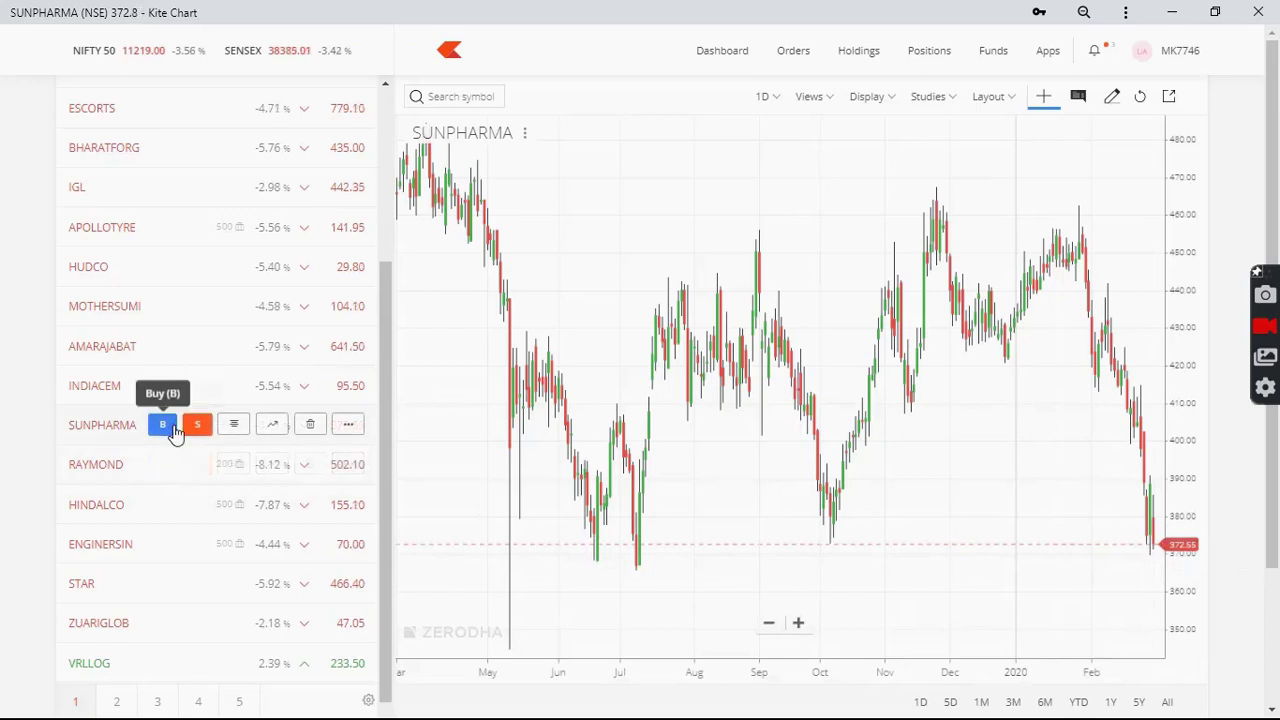
left_click(349, 428)
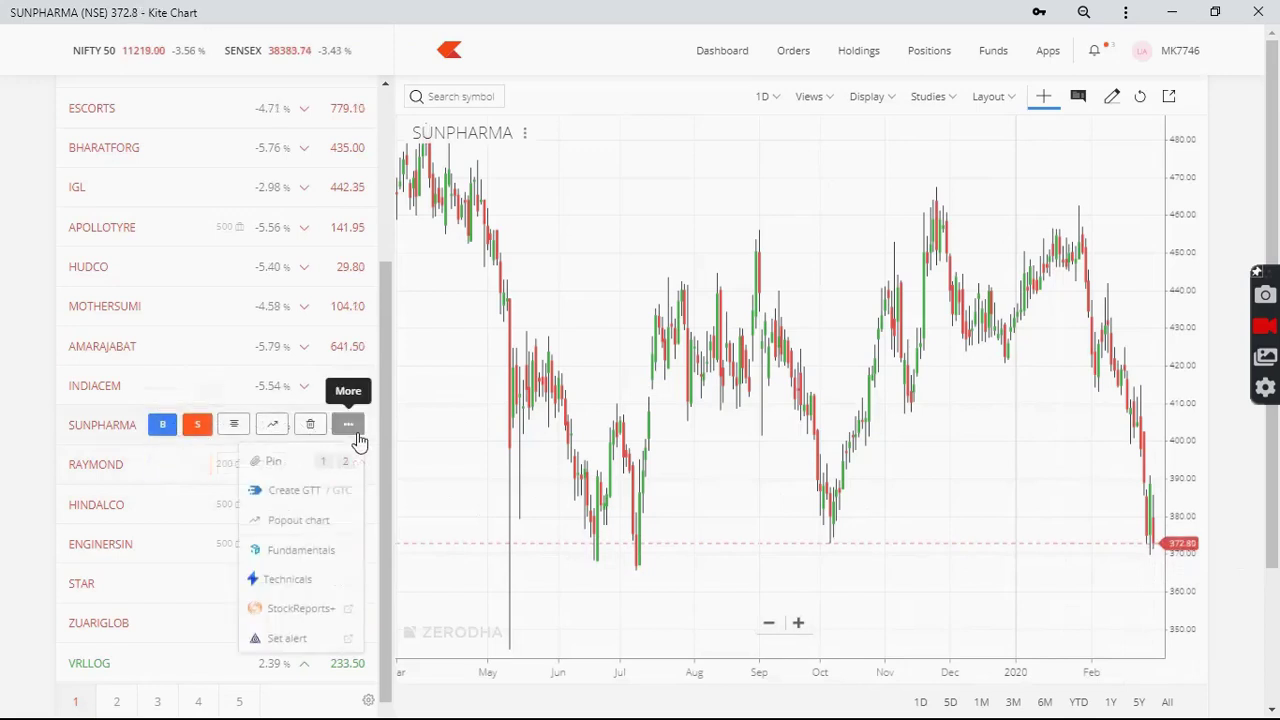
left_click(348, 492)
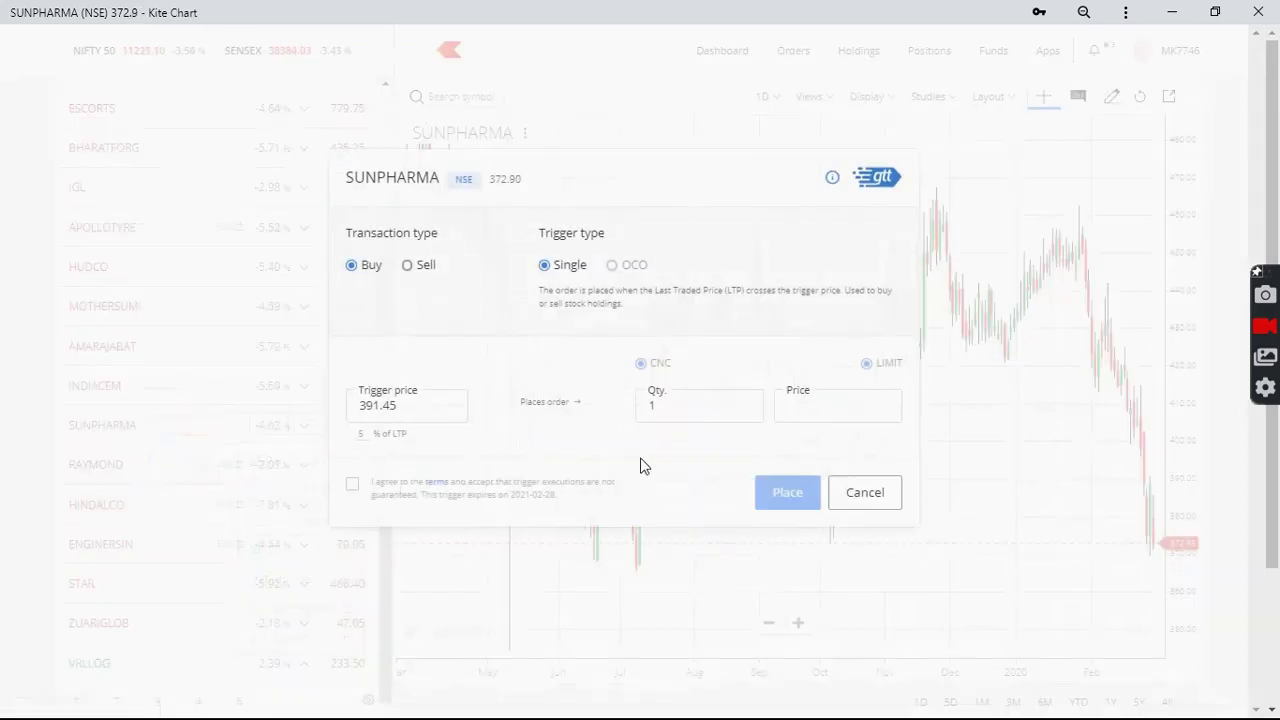
left_click(803, 408)
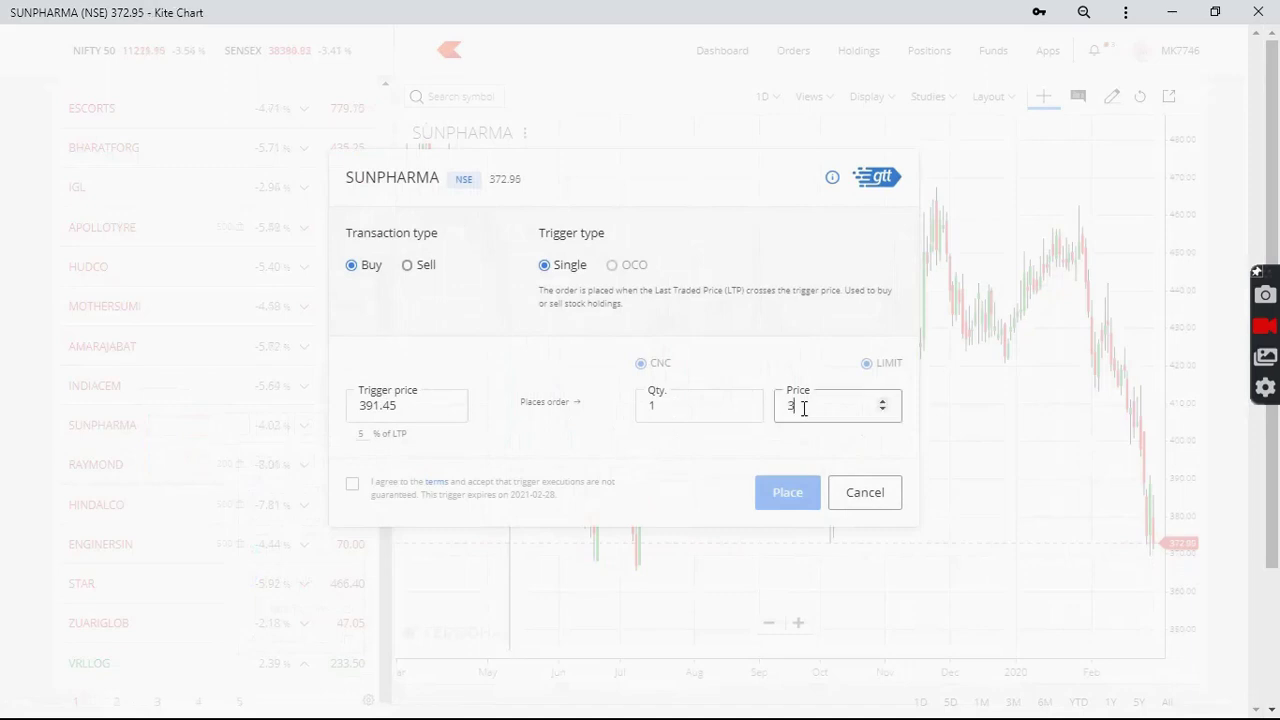
left_click(667, 405)
type("00")
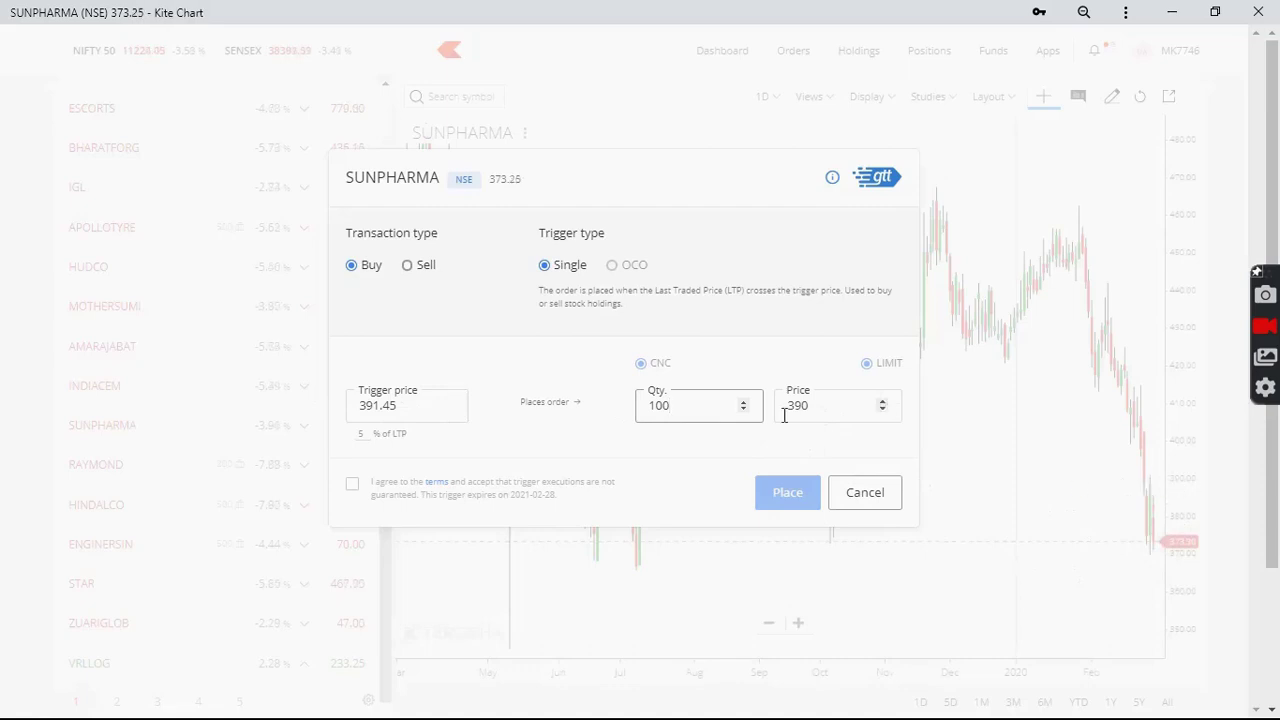
Set the second GTT's trigger price to 388, accept the terms and place the order.
double_click(409, 404)
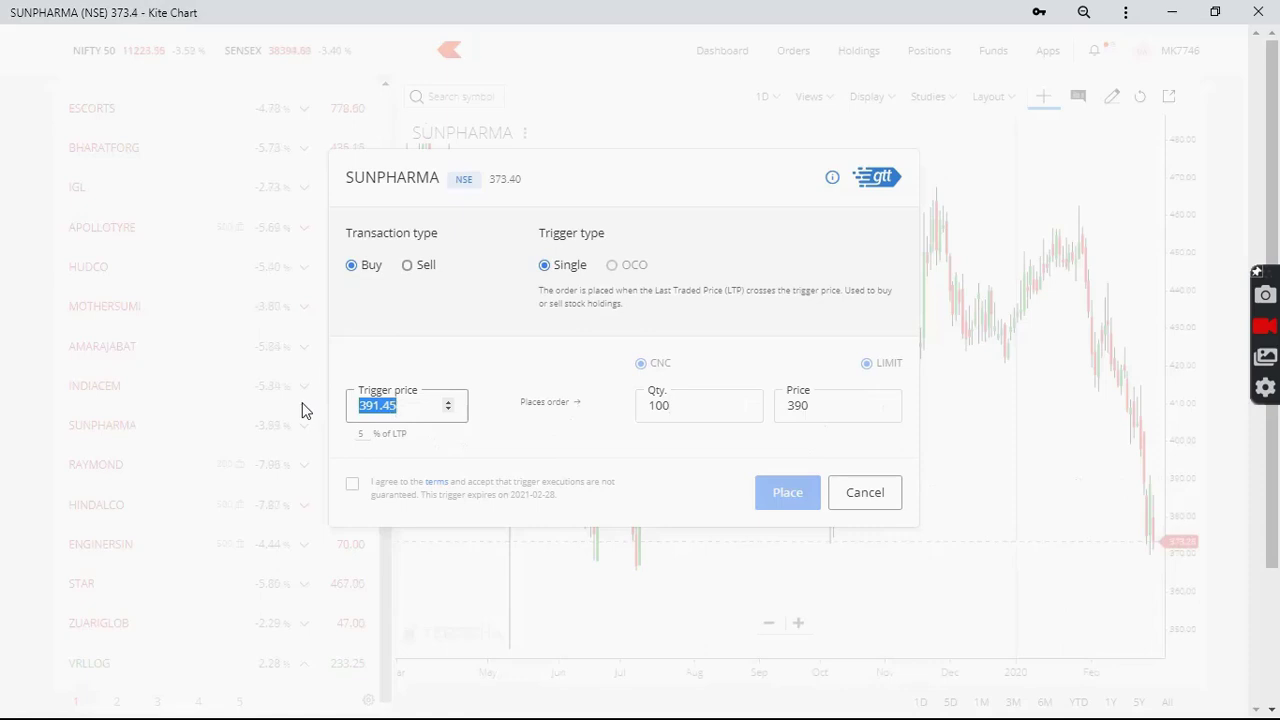
type("388")
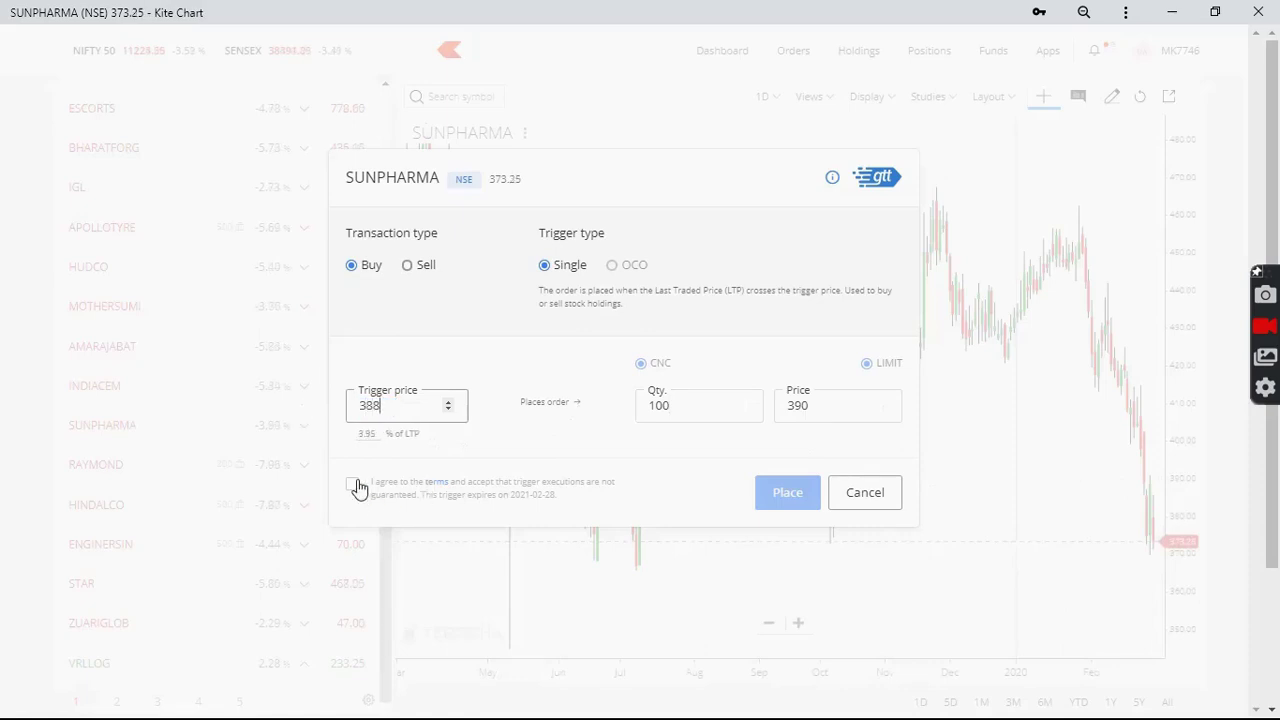
left_click(352, 484)
left_click(780, 492)
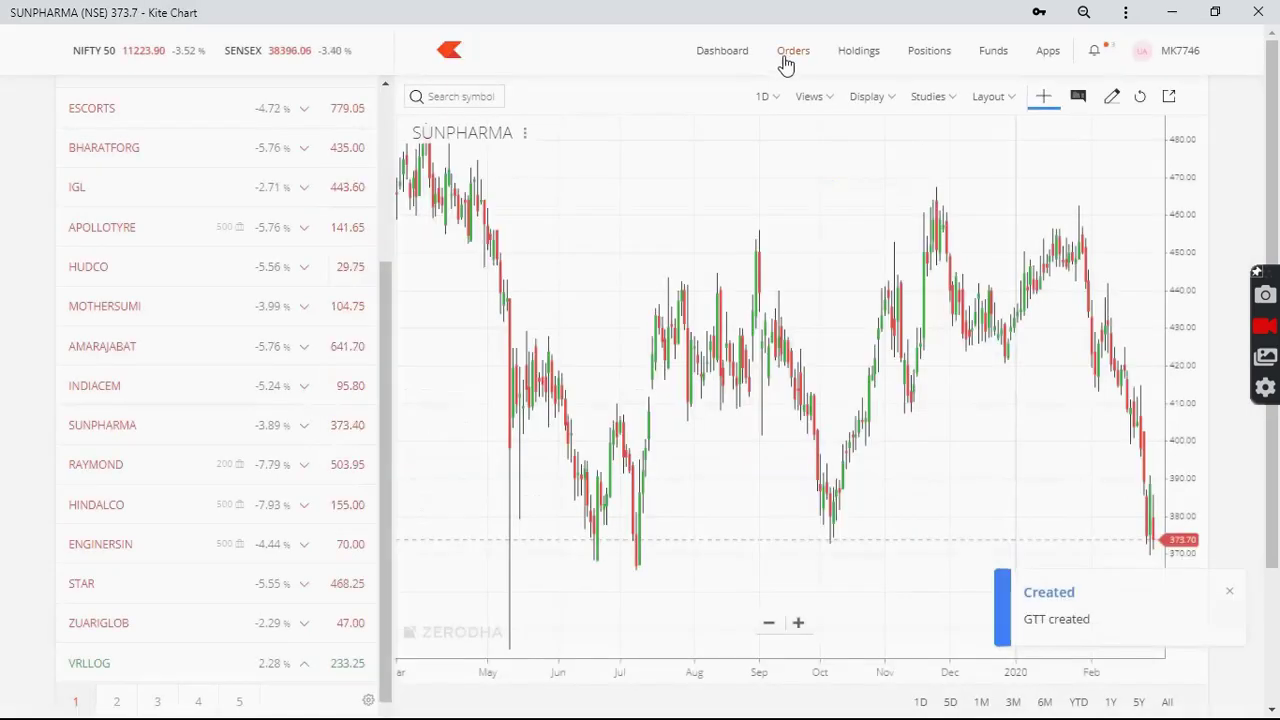
In the GTT order list, delete the two active SUNPHARMA buy triggers at 388 and 362.
left_click(789, 58)
left_click(507, 110)
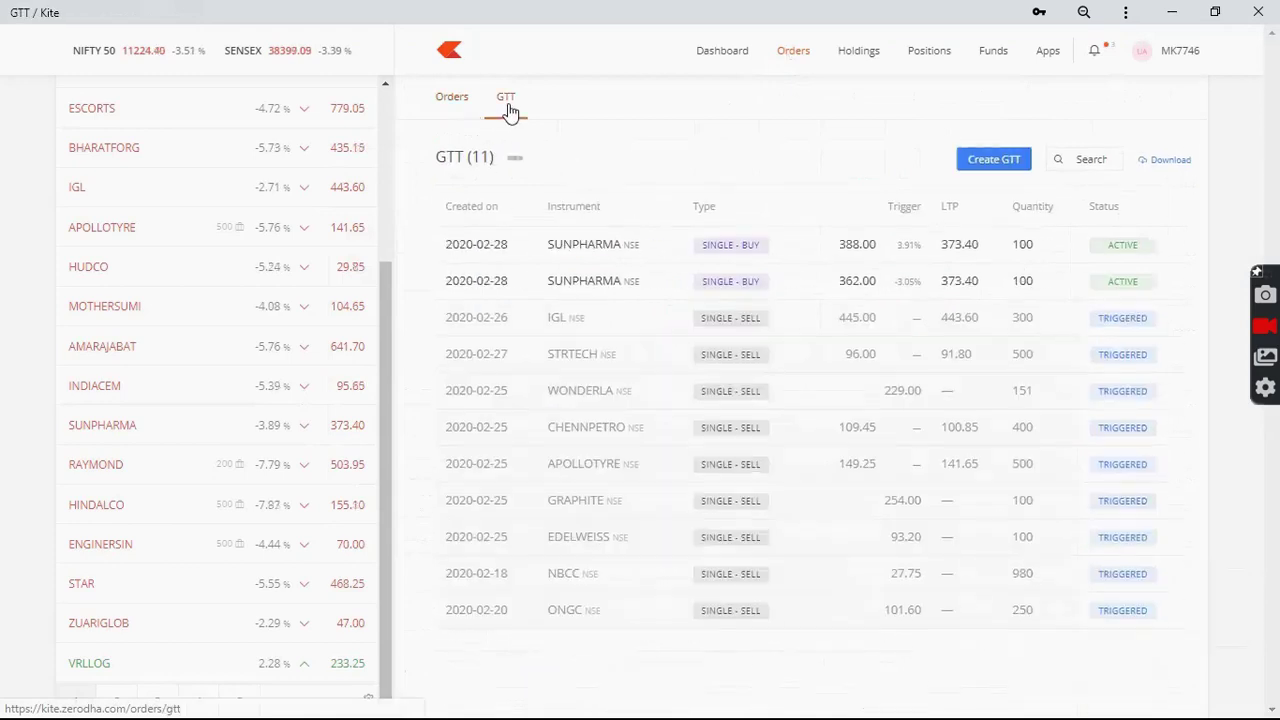
mouse_move(655, 252)
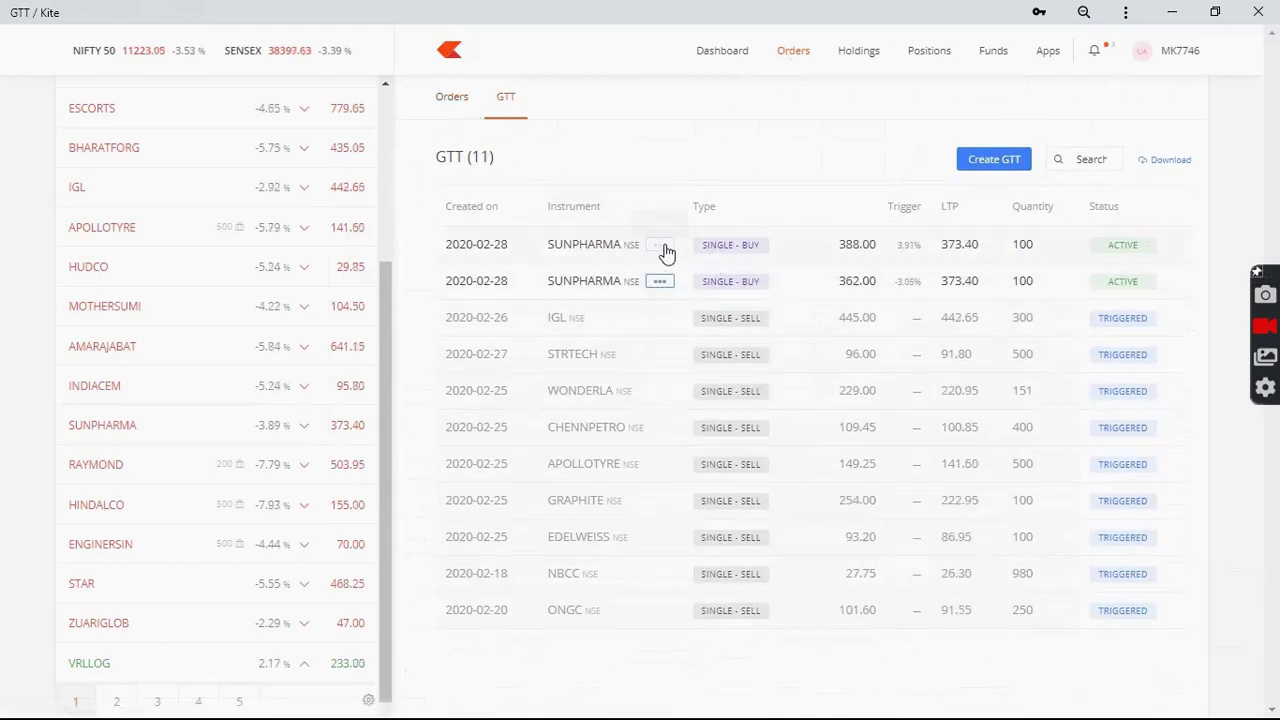
left_click(662, 248)
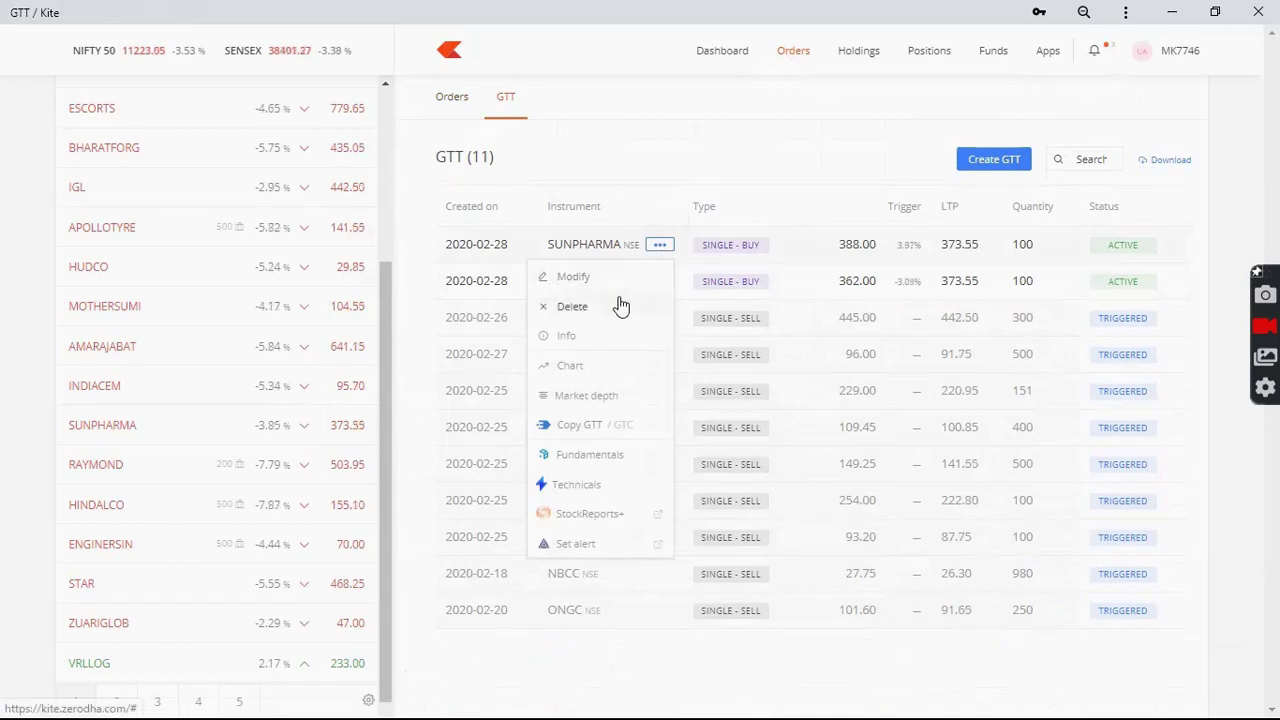
left_click(621, 308)
left_click(663, 350)
left_click(660, 244)
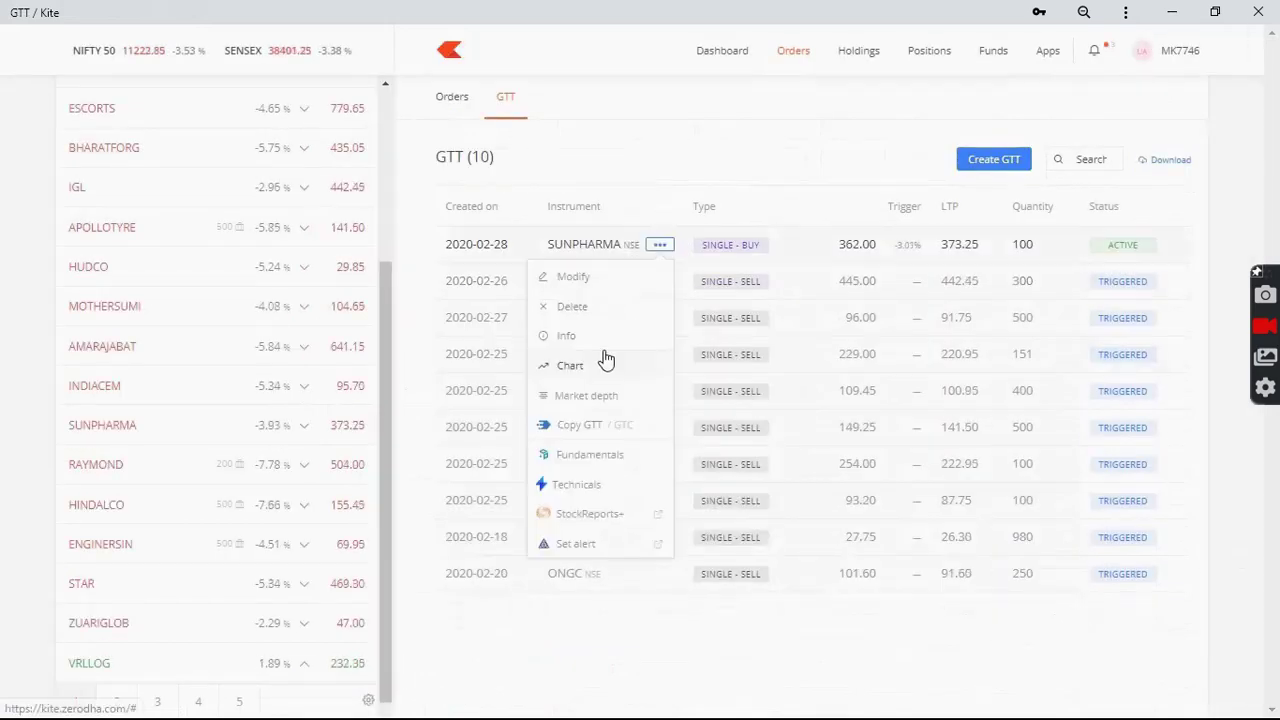
left_click(606, 307)
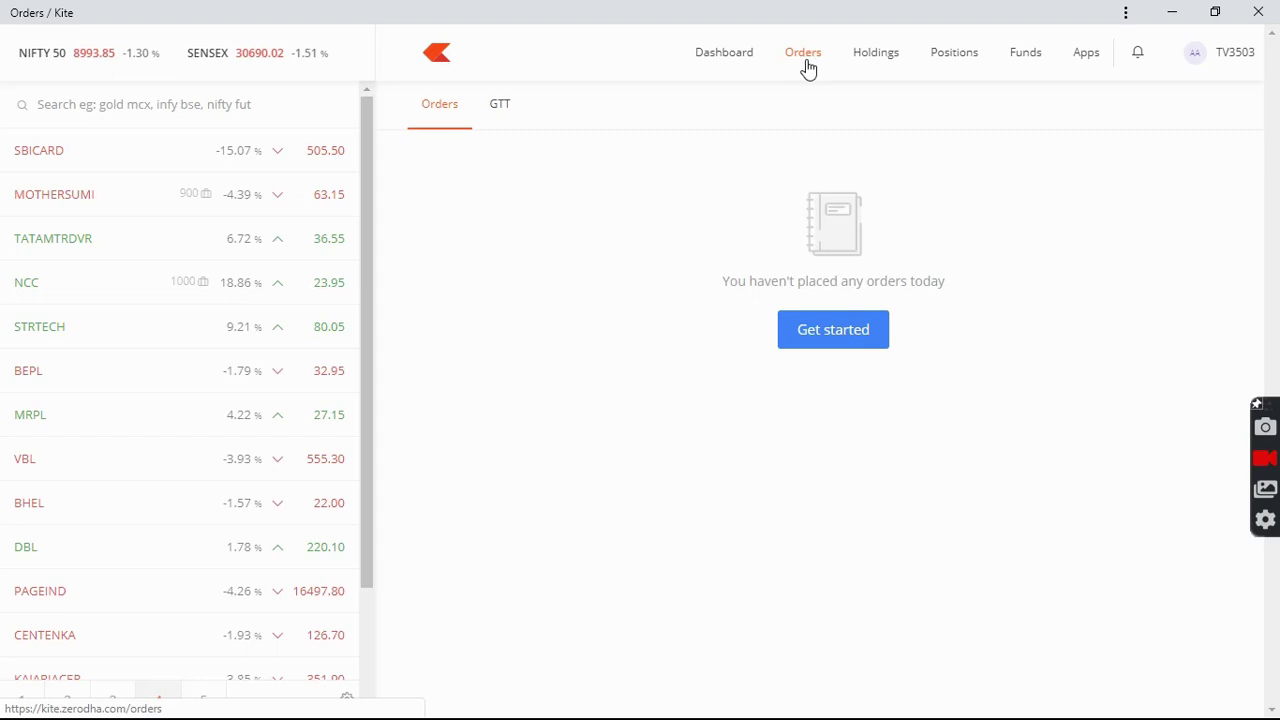
Examine the GTT sell form for the MOTHERSUMI holding with the OCO and Single trigger types, and cancel it.
left_click(857, 68)
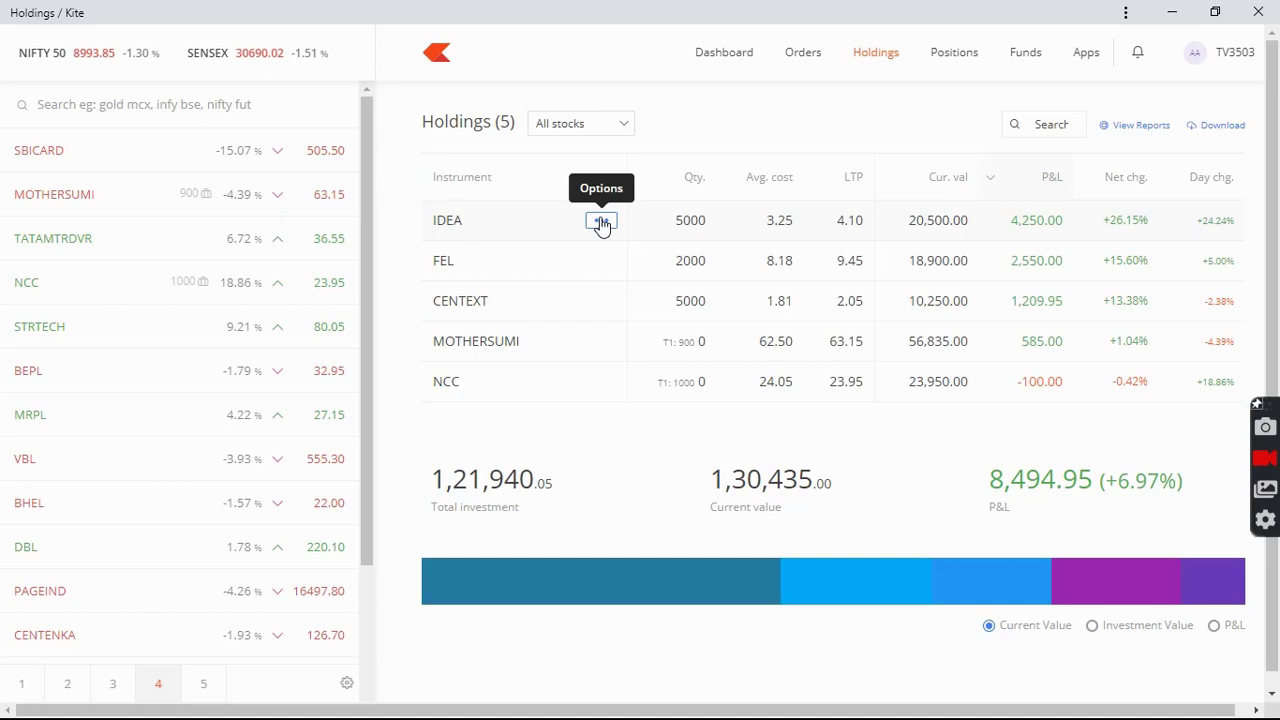
left_click(601, 222)
left_click(601, 341)
left_click(560, 447)
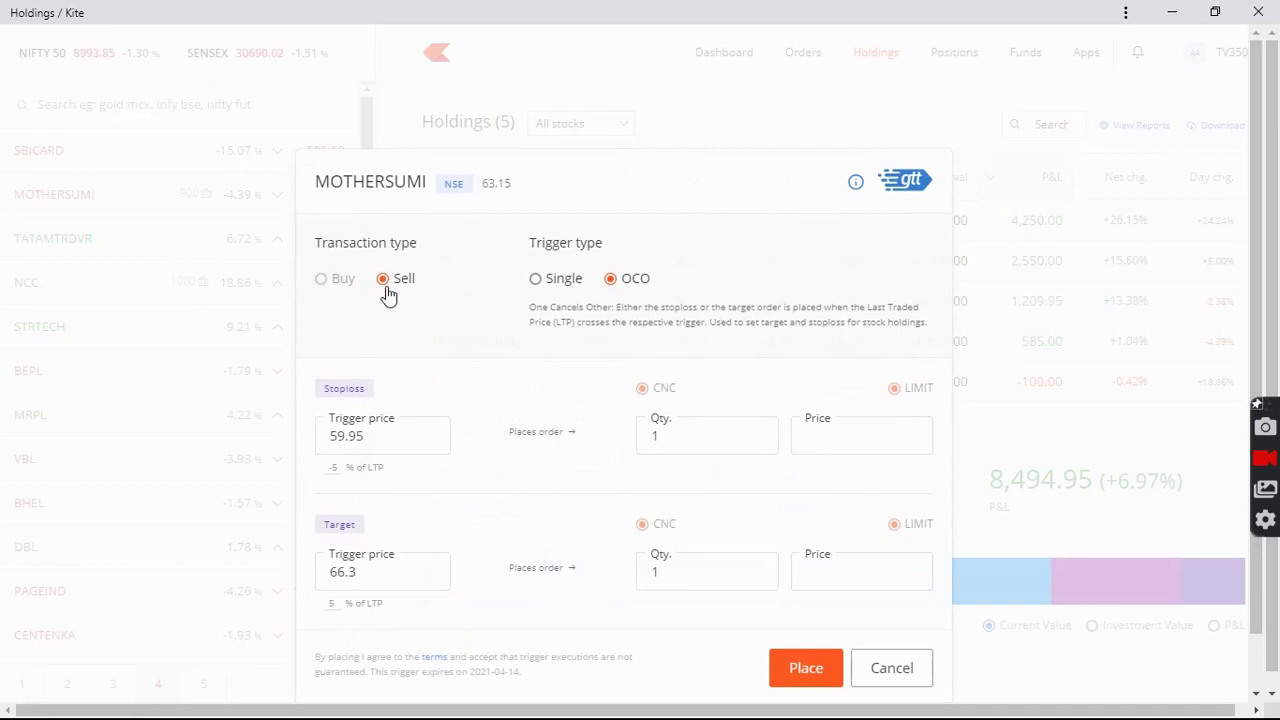
left_click(536, 284)
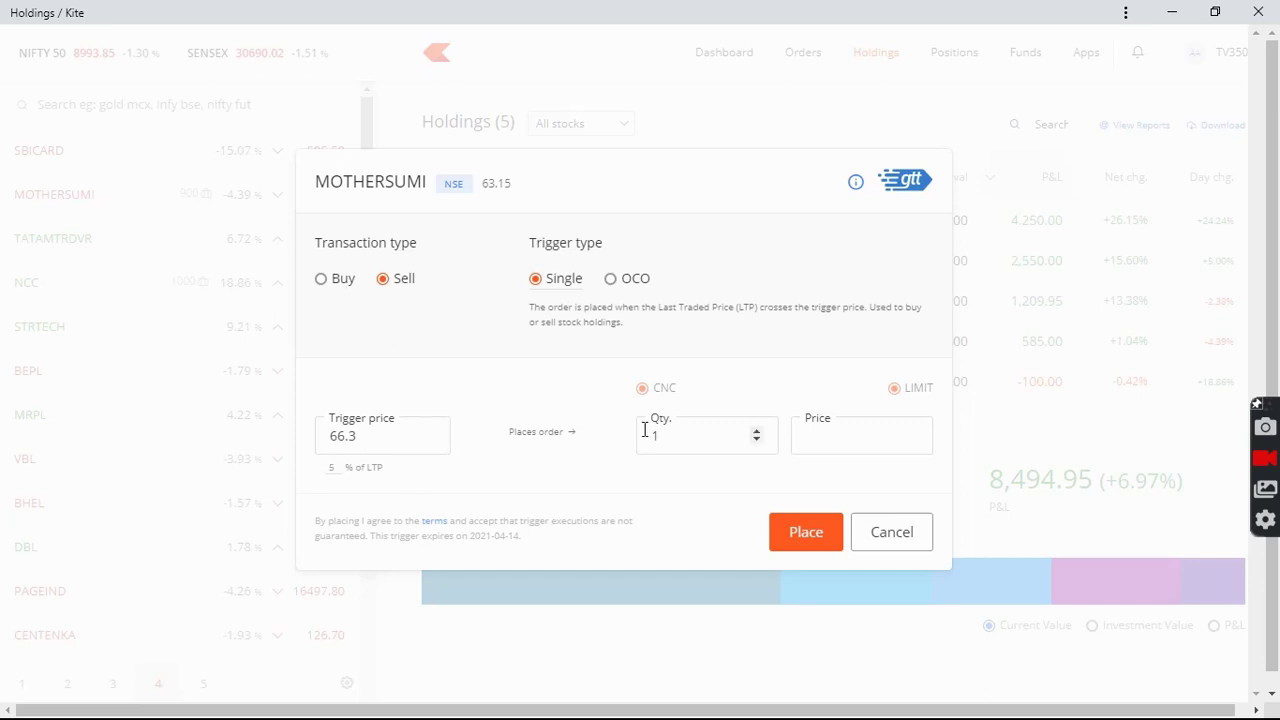
left_click(876, 525)
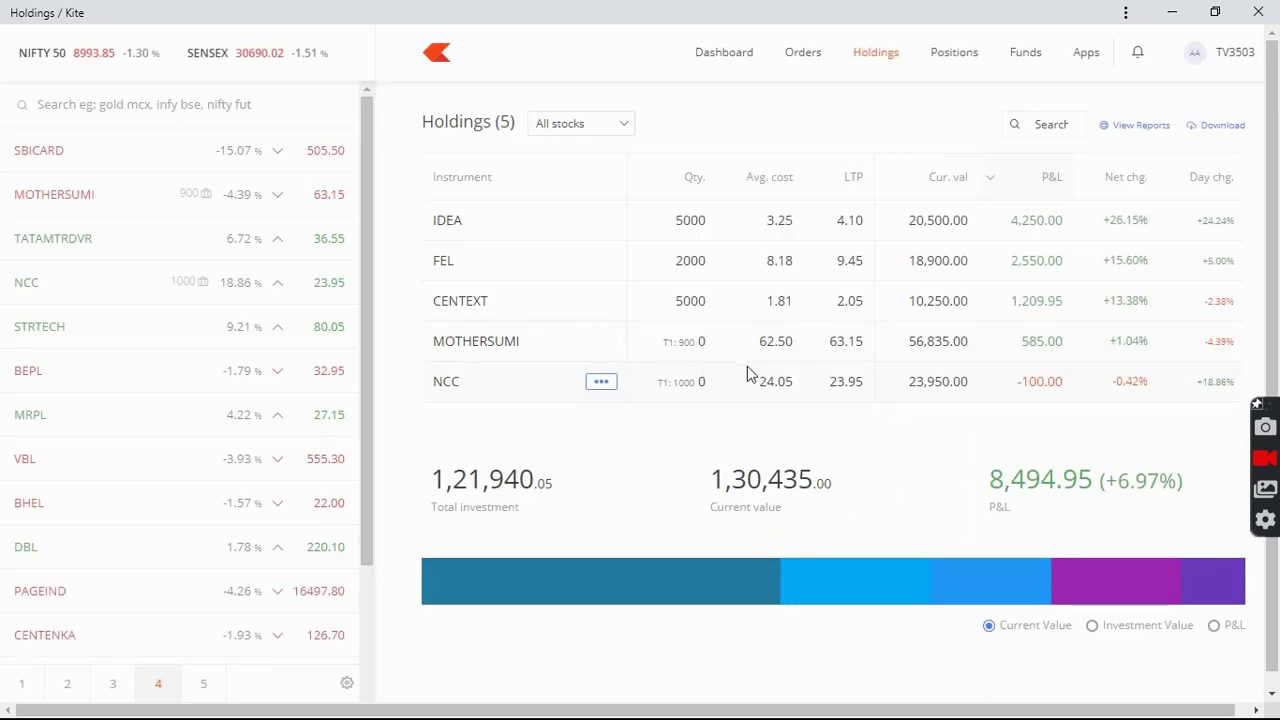
Switch to Paint, finish the text label 62.5, and draw a green horizontal line about 297 px long beside it.
key("alt+Tab")
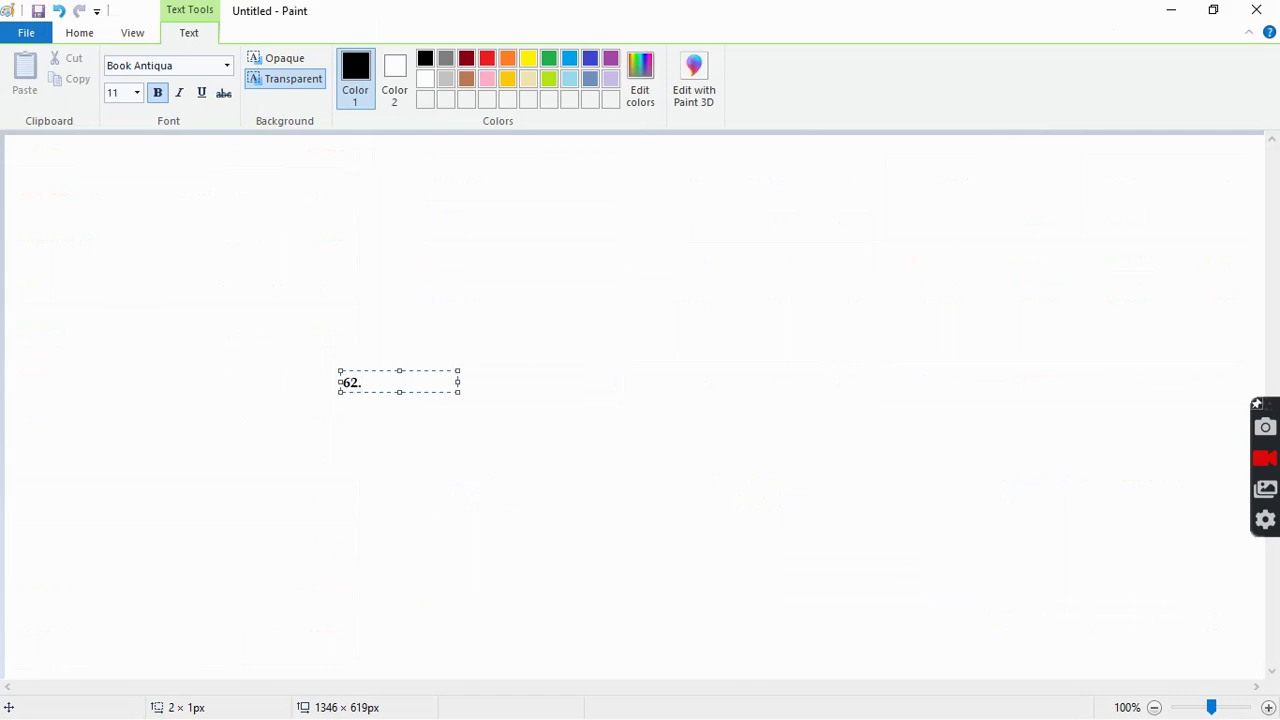
left_click(289, 171)
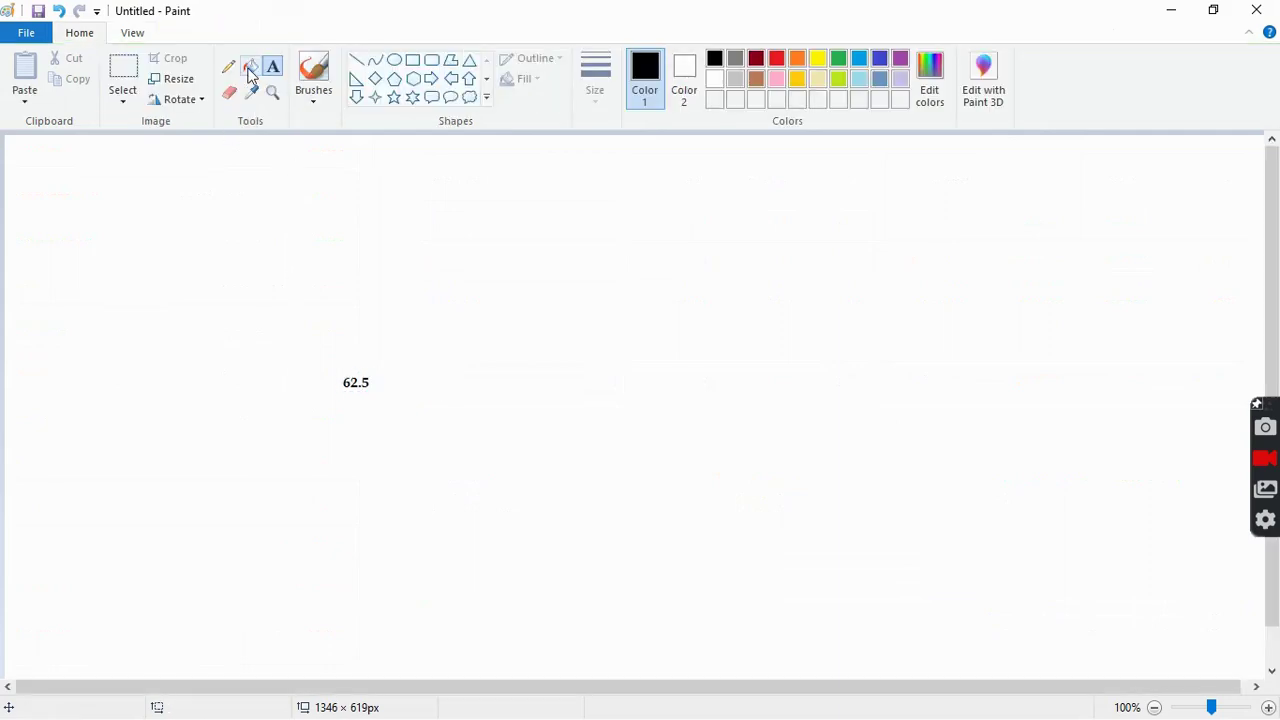
left_click(360, 62)
left_click(838, 58)
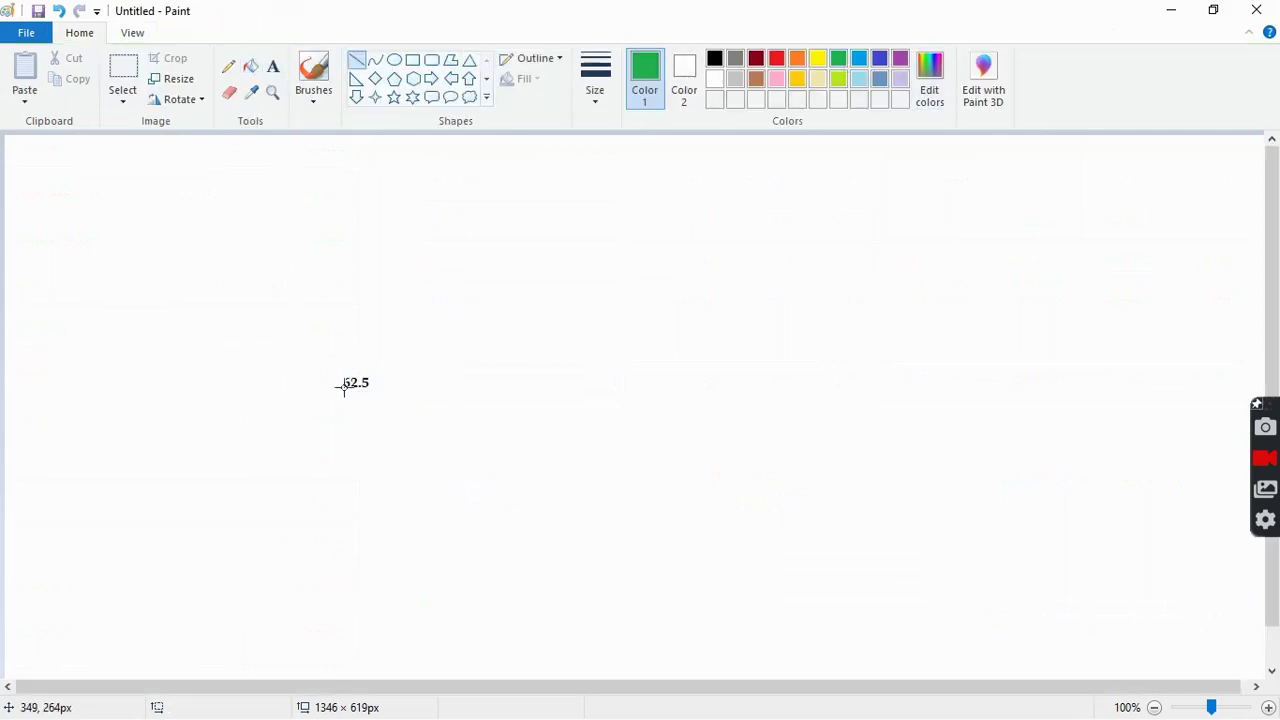
left_click_drag(377, 381, 655, 381)
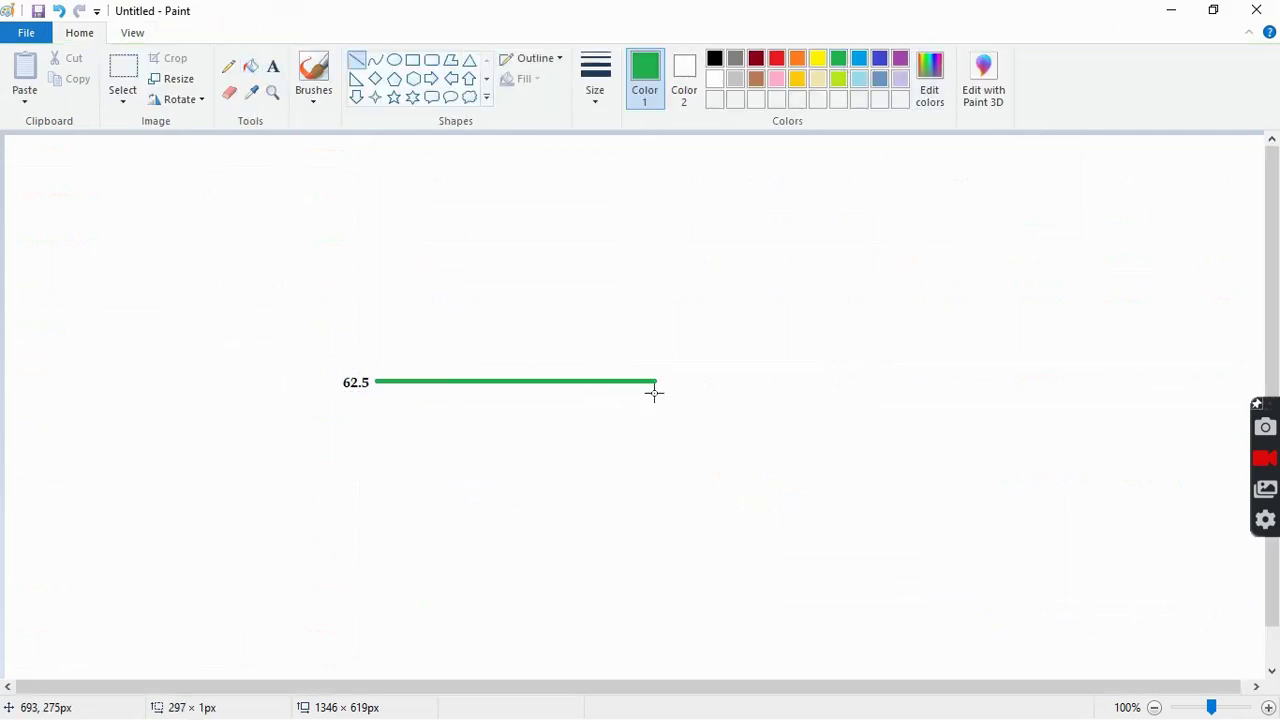
Reduce the green 62.5 line to the thinnest width and sketch a short rising freehand curve from its left end.
left_click(596, 98)
left_click(620, 167)
left_click(620, 253)
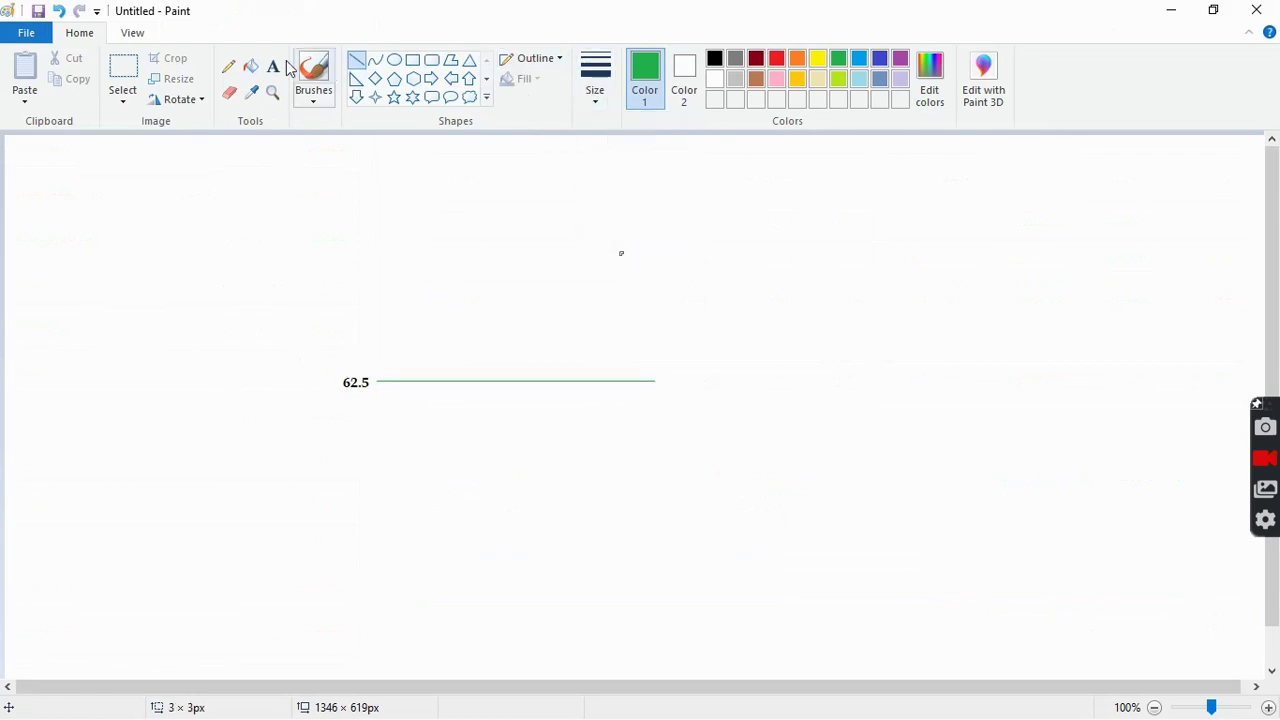
left_click(237, 65)
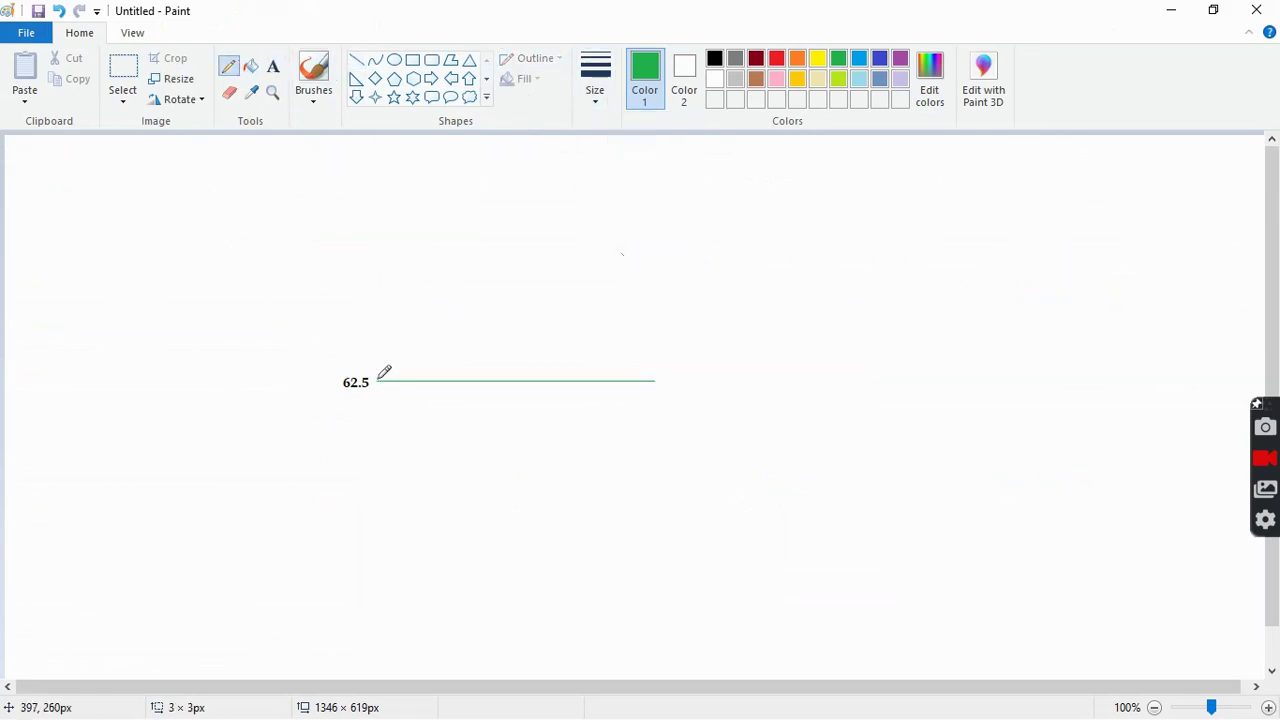
left_click_drag(377, 380, 392, 335)
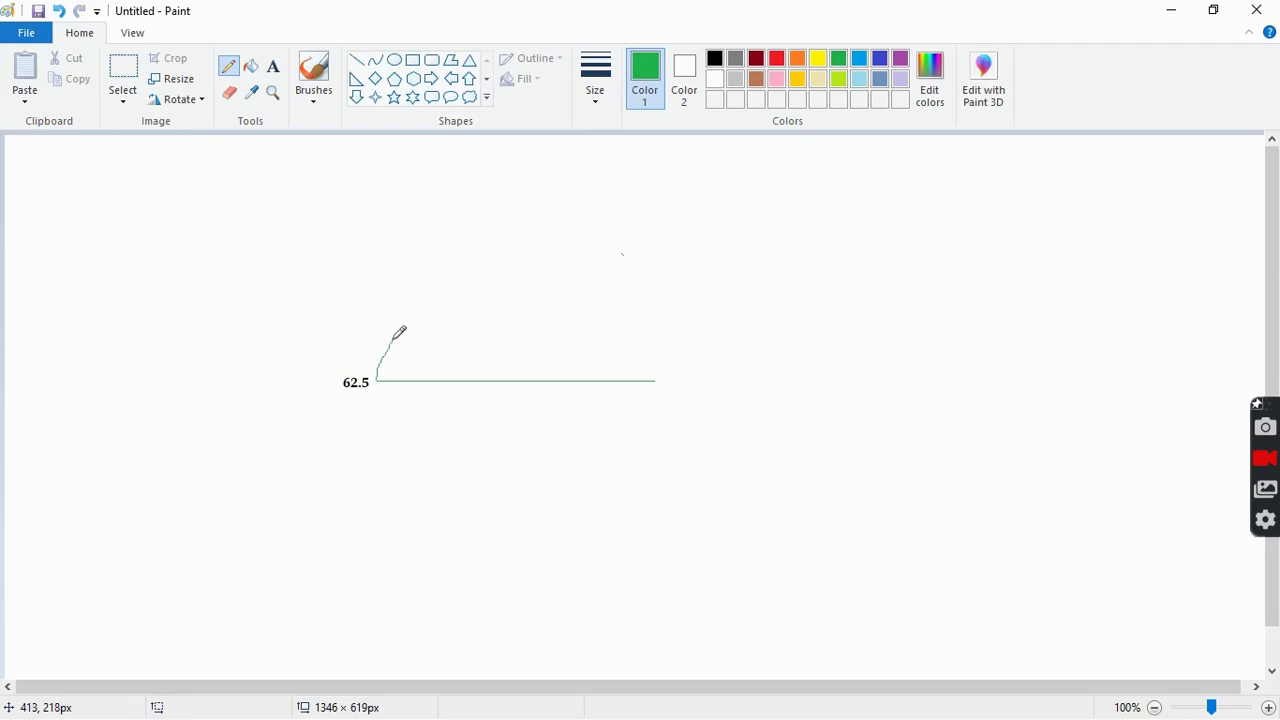
Add the green text labels 63.5 and cmp side by side at the end of the rising curve.
left_click(273, 66)
left_click(365, 318)
type("63.5")
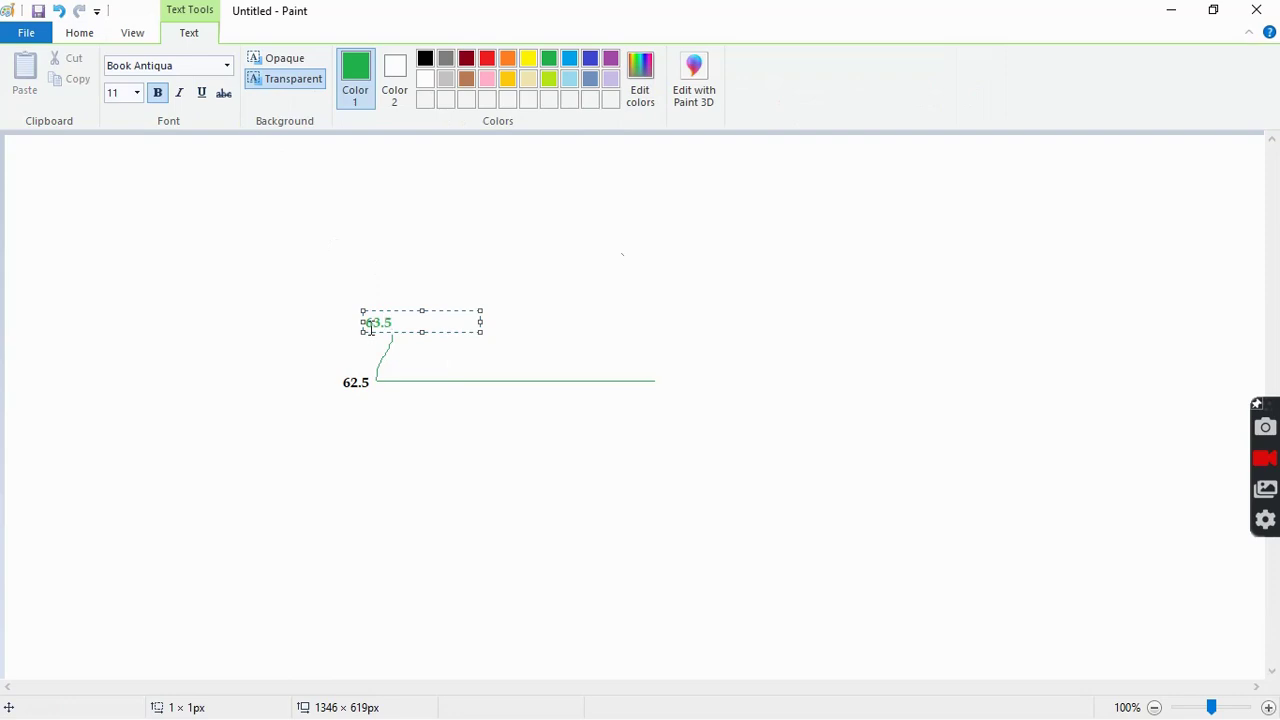
left_click(331, 321)
left_click(330, 323)
type("cmp")
left_click(503, 240)
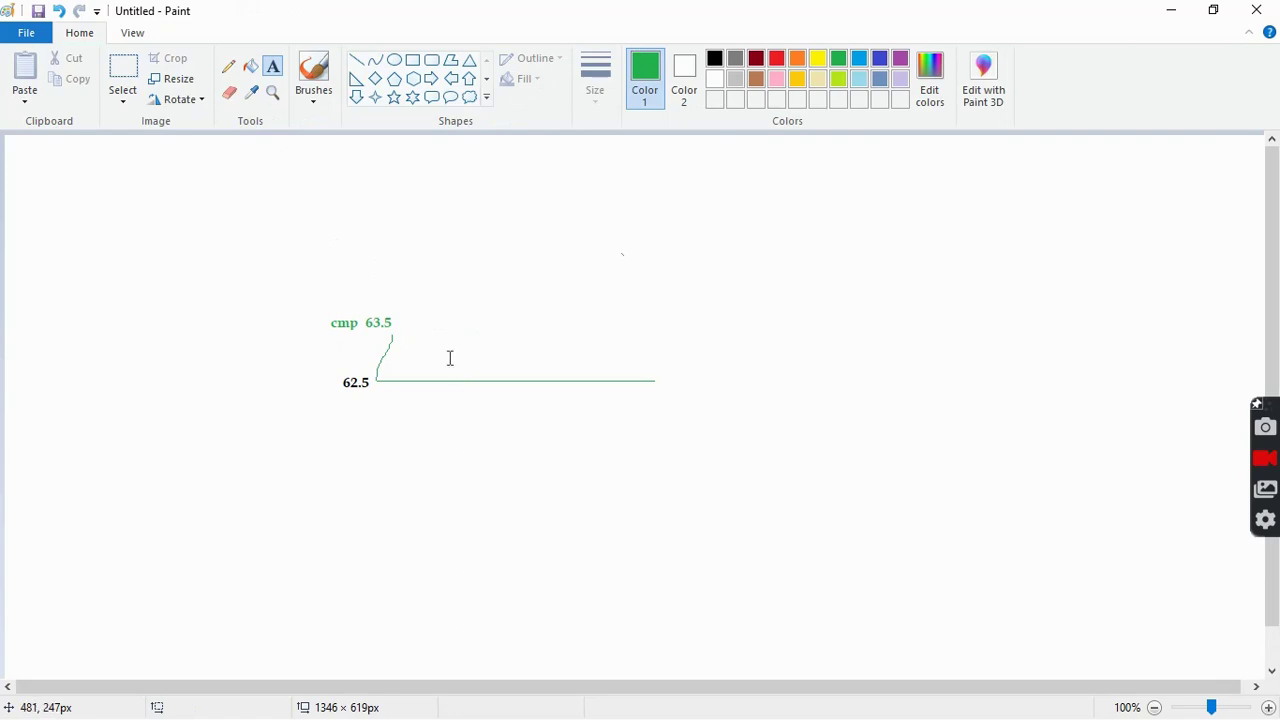
Draw a horizontal line about 307 px long above the cmp label and colour it indigo.
left_click(356, 59)
left_click(777, 59)
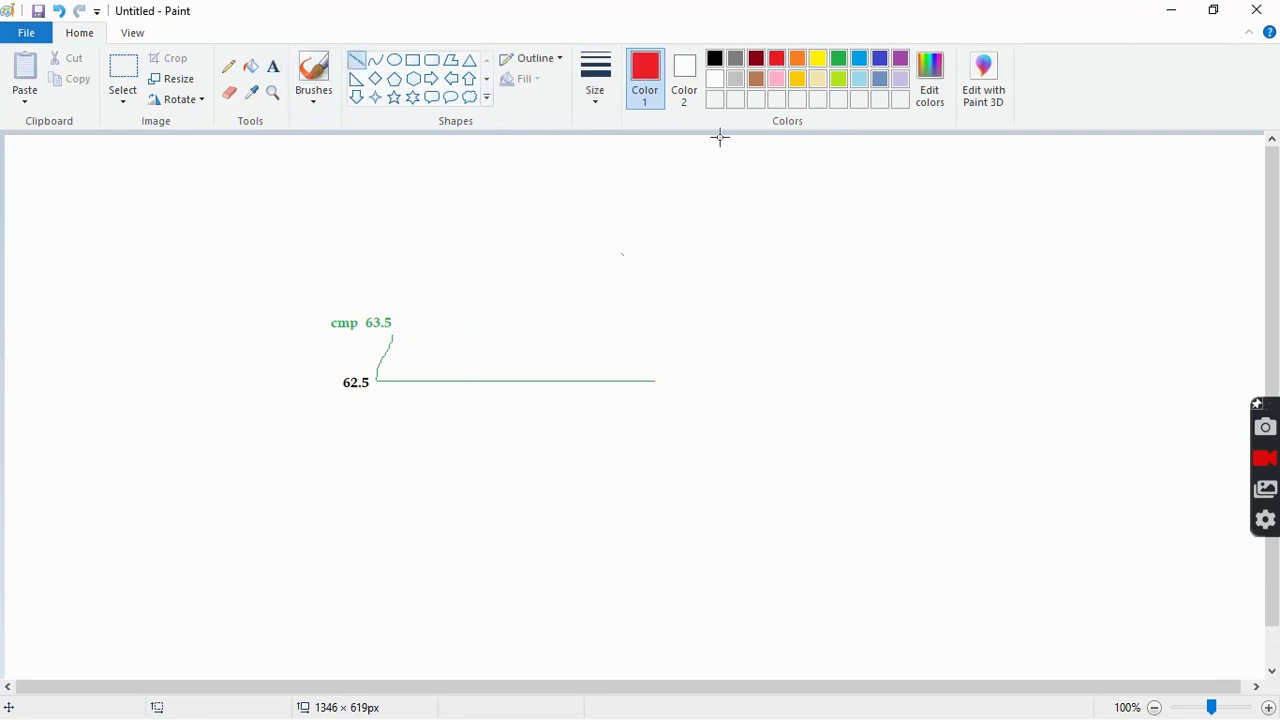
left_click_drag(377, 201, 663, 229)
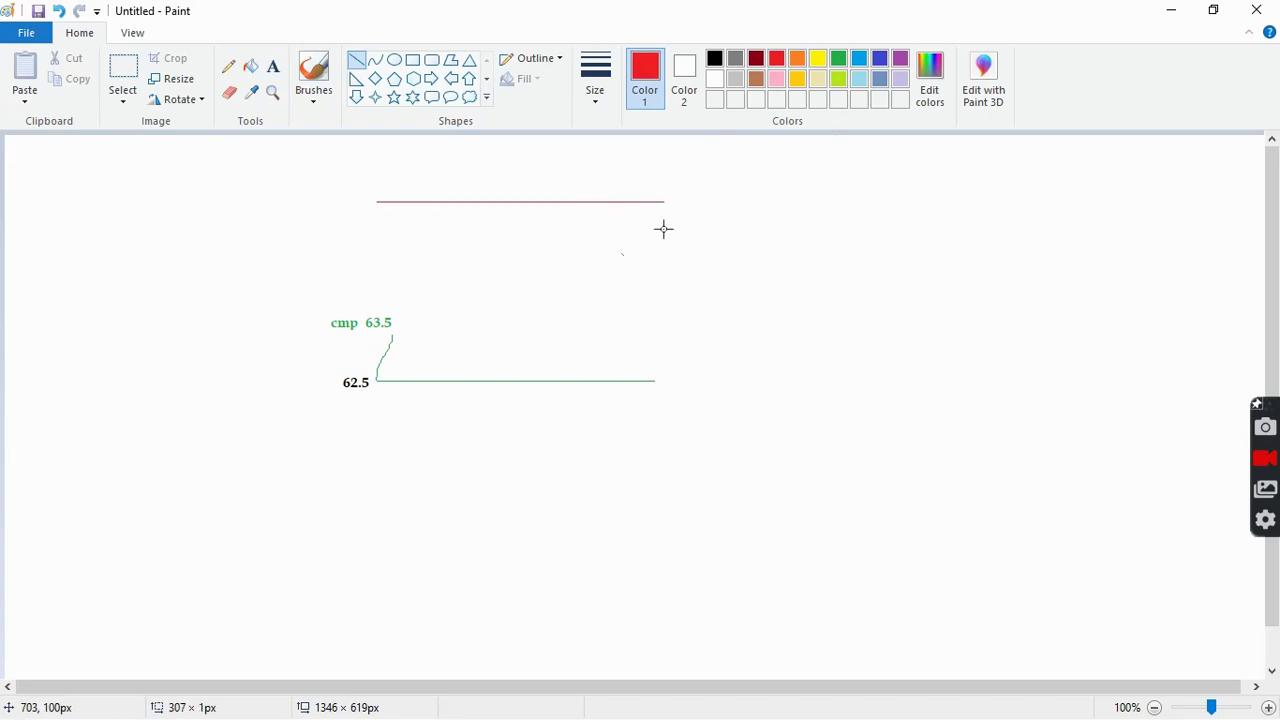
left_click(881, 60)
left_click(714, 291)
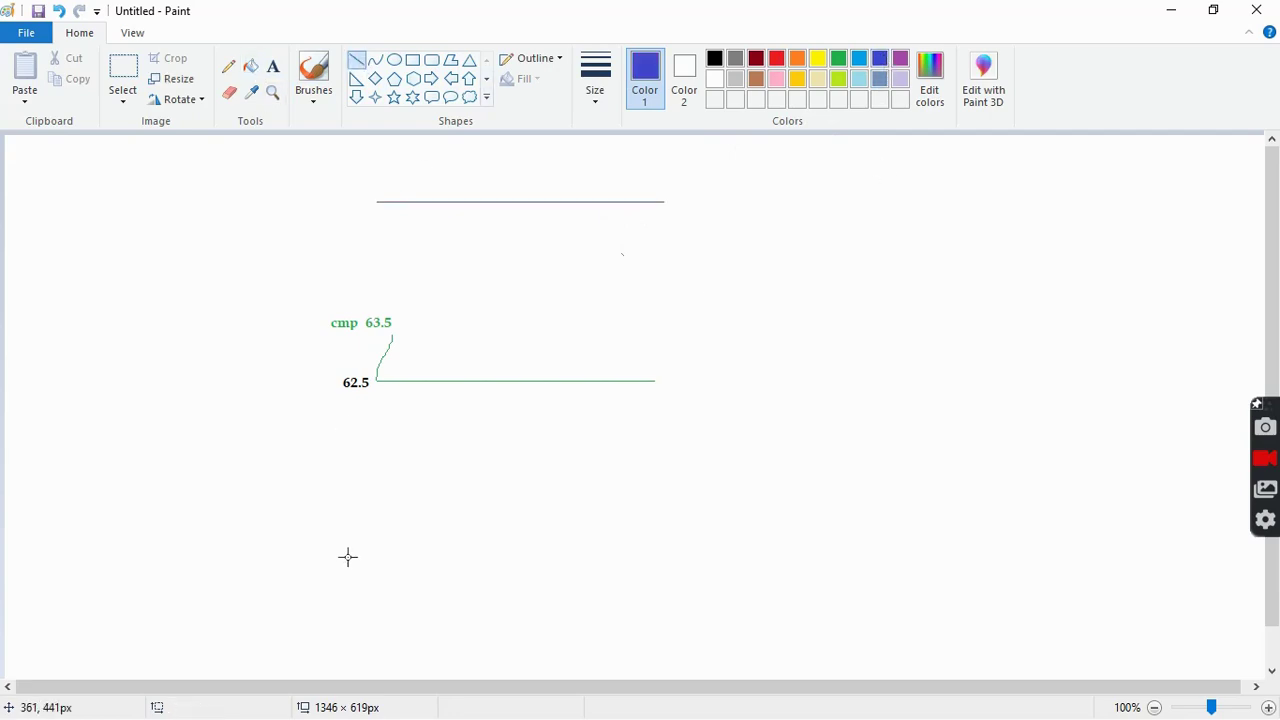
Draw a horizontal line below the green 62.5 line and colour it red.
left_click_drag(375, 455, 654, 489)
left_click(776, 58)
left_click(754, 343)
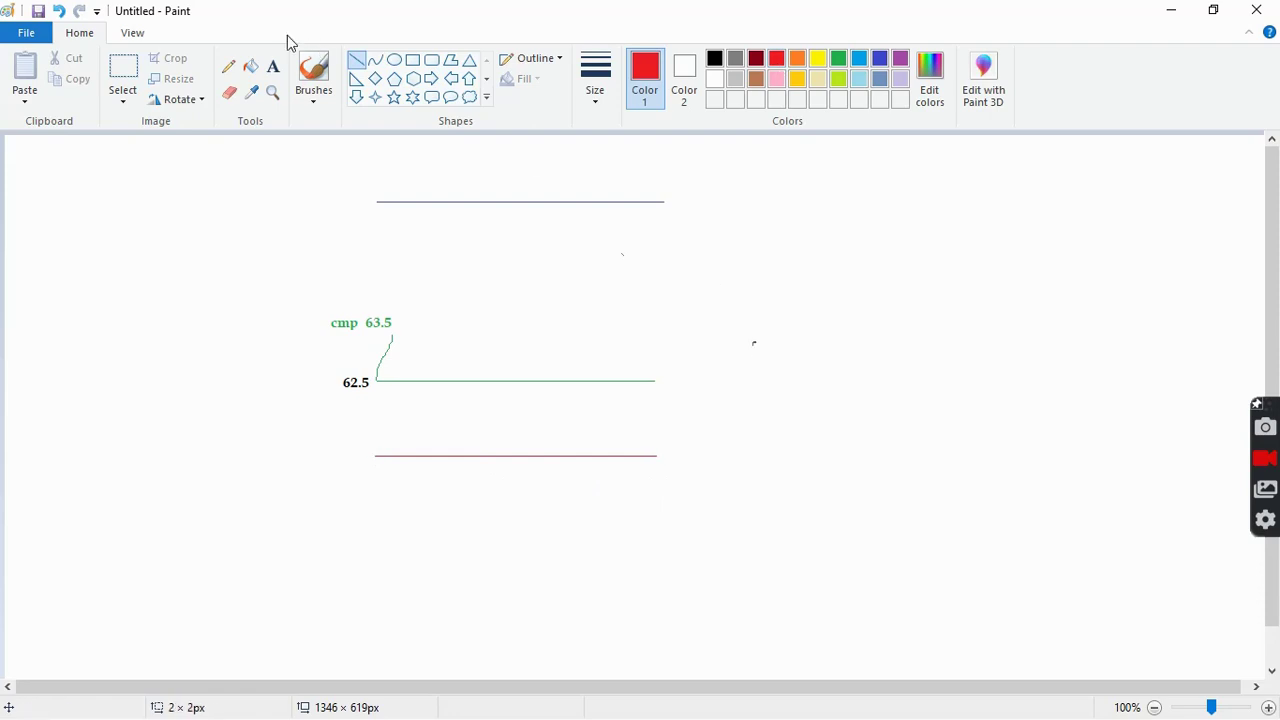
Label the upper line 70 in indigo and the lower line 55 in red, beside their right ends.
left_click(272, 66)
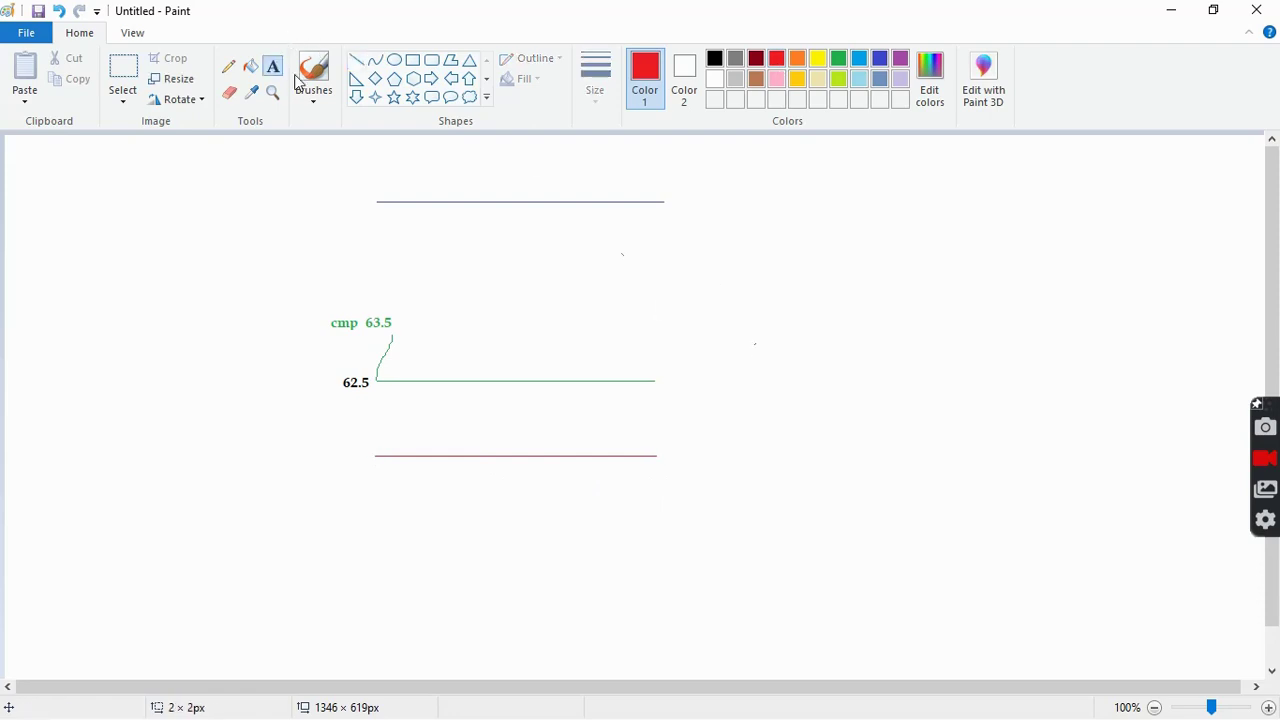
left_click(676, 201)
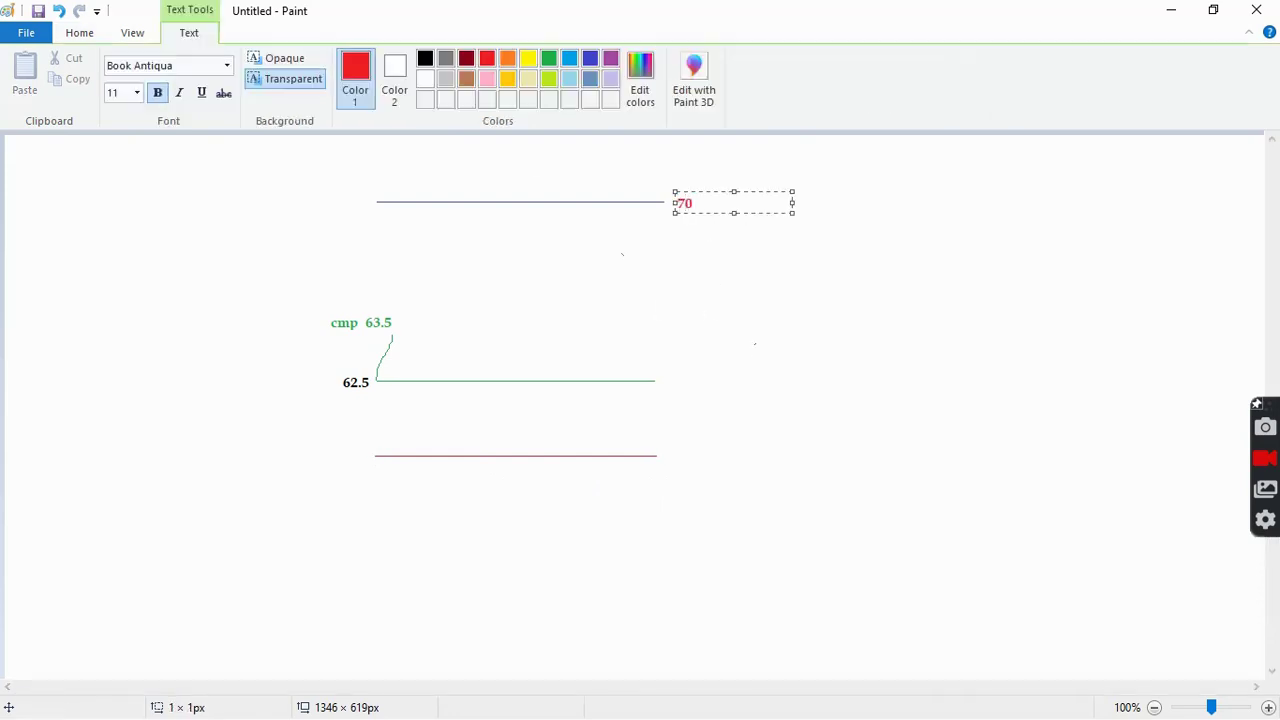
left_click(590, 58)
left_click(674, 457)
left_click(674, 458)
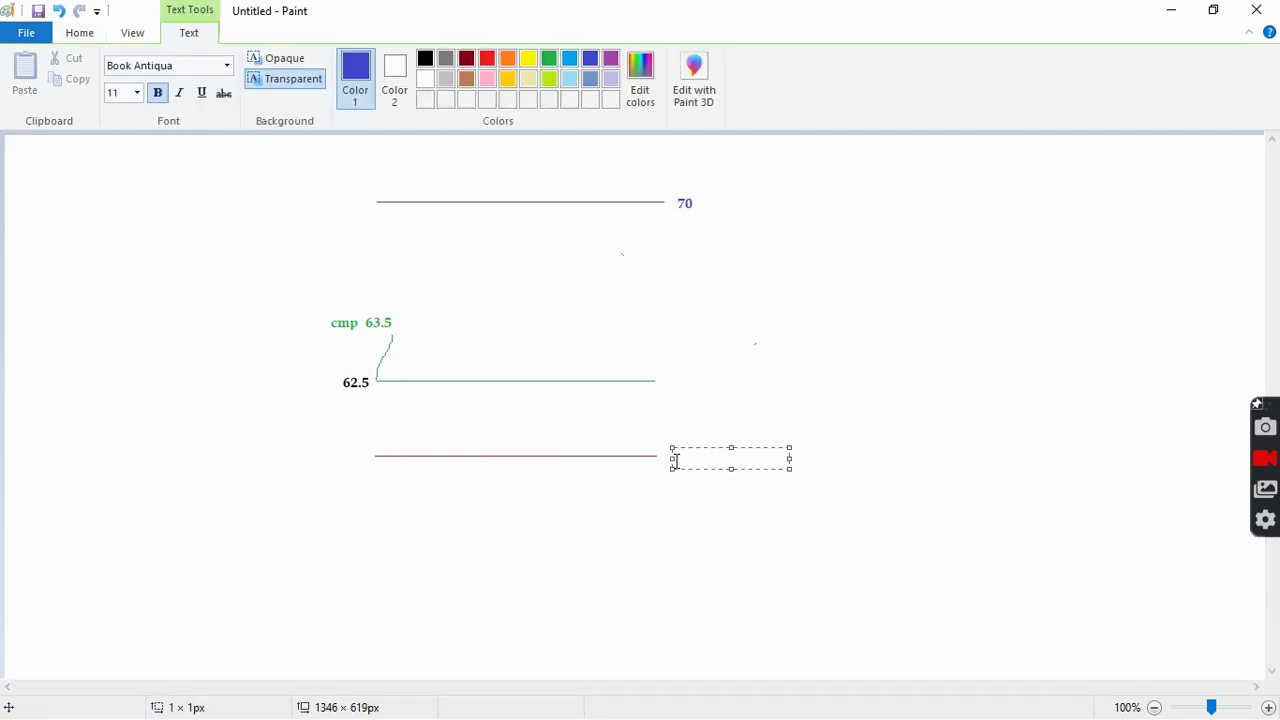
type("55")
left_click_drag(737, 466, 676, 459)
left_click(487, 60)
left_click(674, 209)
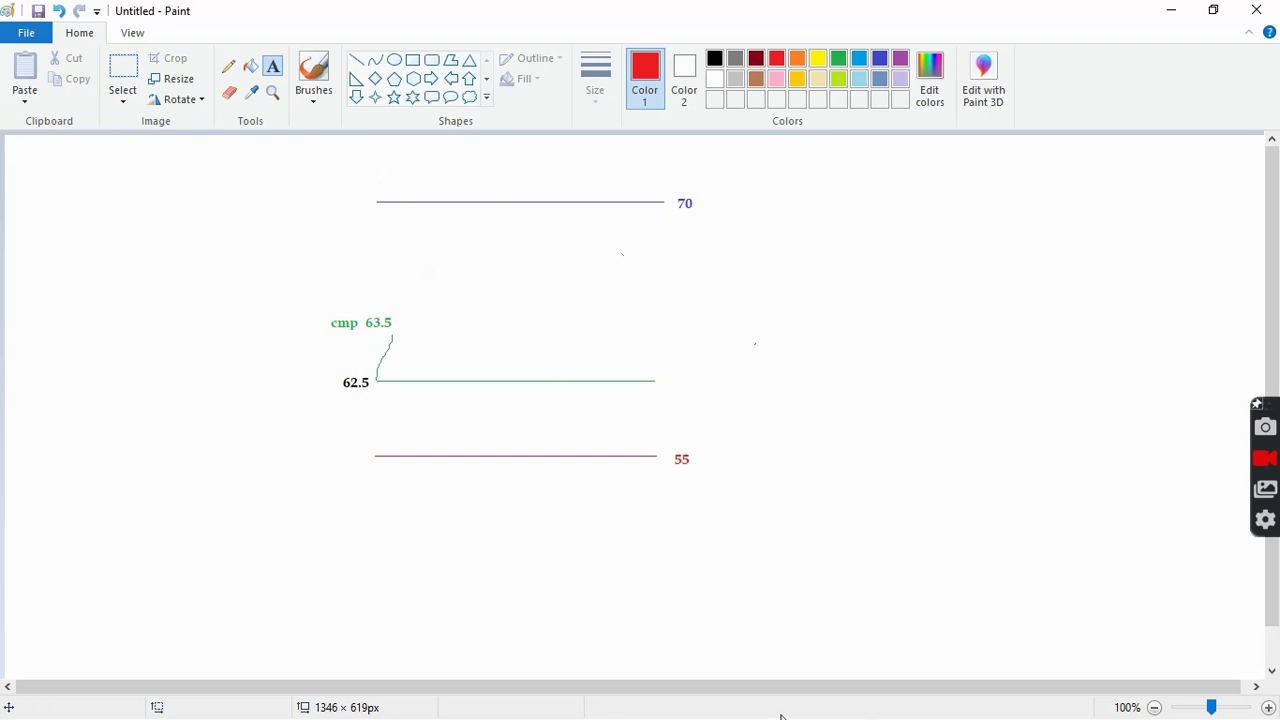
Switch to Kite and start a Single GTT sell order for the MOTHERSUMI holding with price 70 and quantity 250.
key("super")
left_click(806, 697)
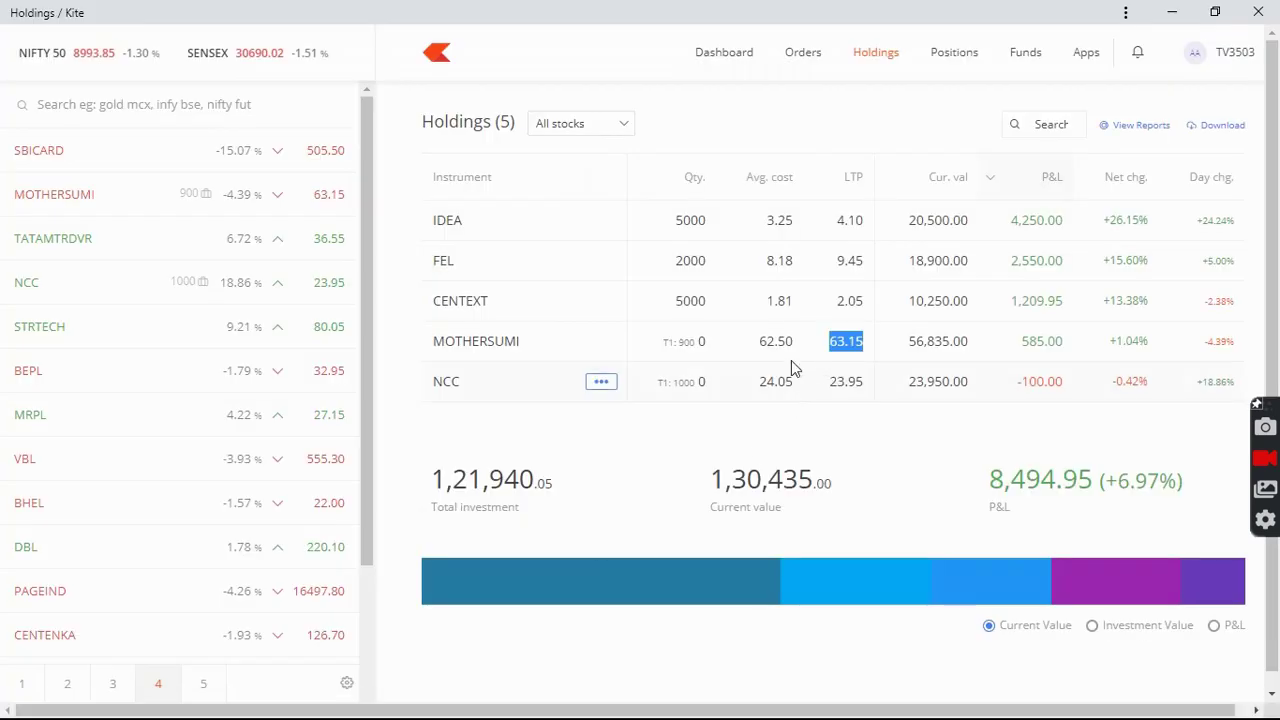
left_click(604, 343)
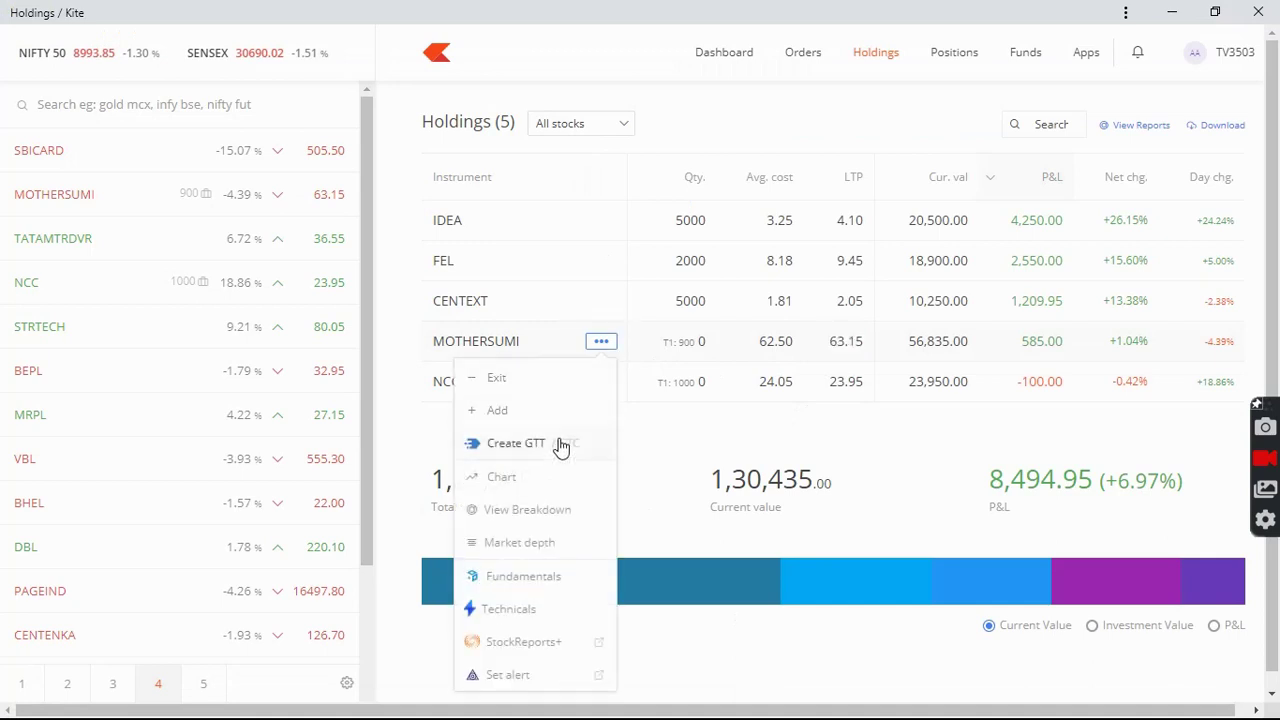
left_click(561, 444)
left_click(556, 286)
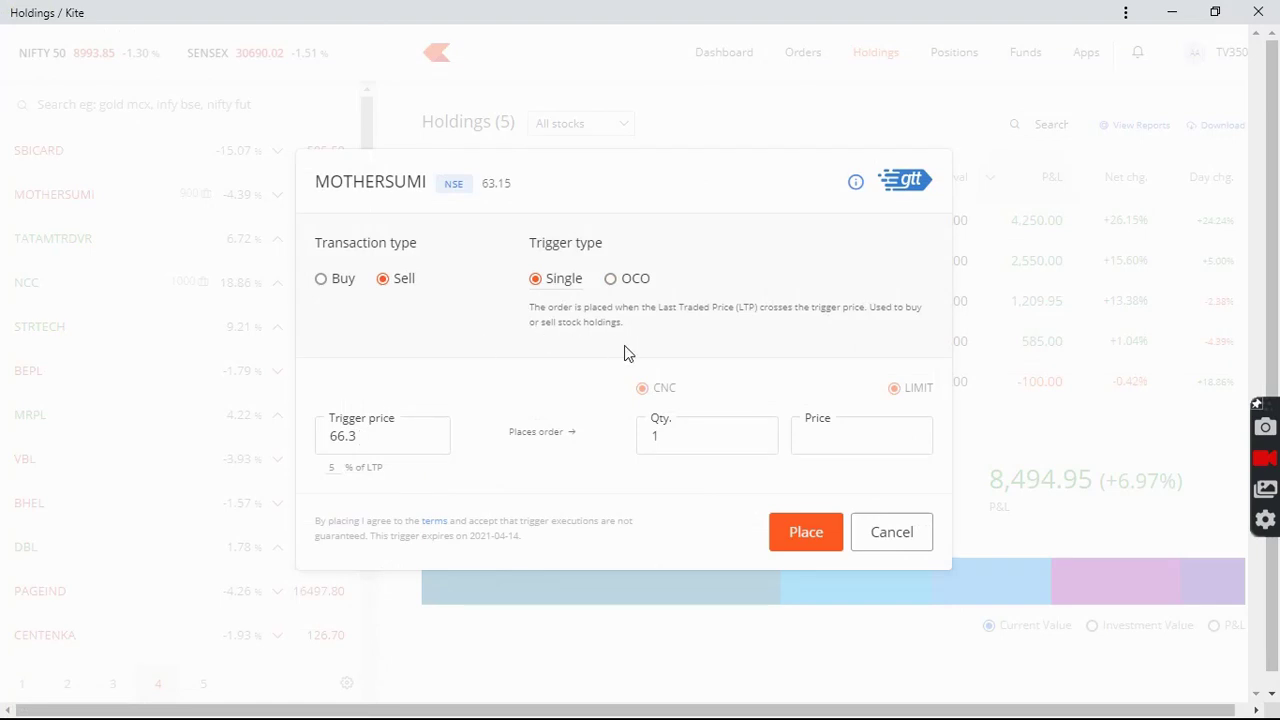
left_click(832, 444)
type("70")
left_click_drag(676, 435, 618, 430)
type("250")
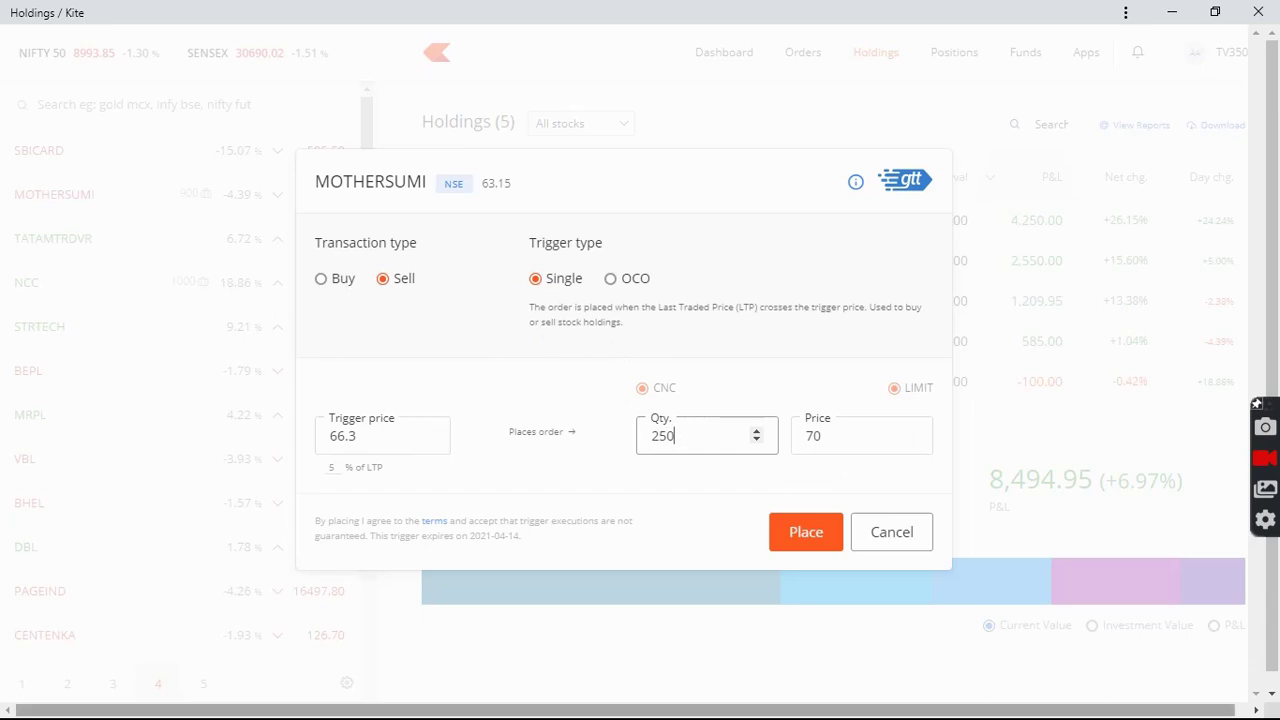
Switch to Paint and extend the green freehand curve from the cmp label up towards the 70 line.
left_click(740, 700)
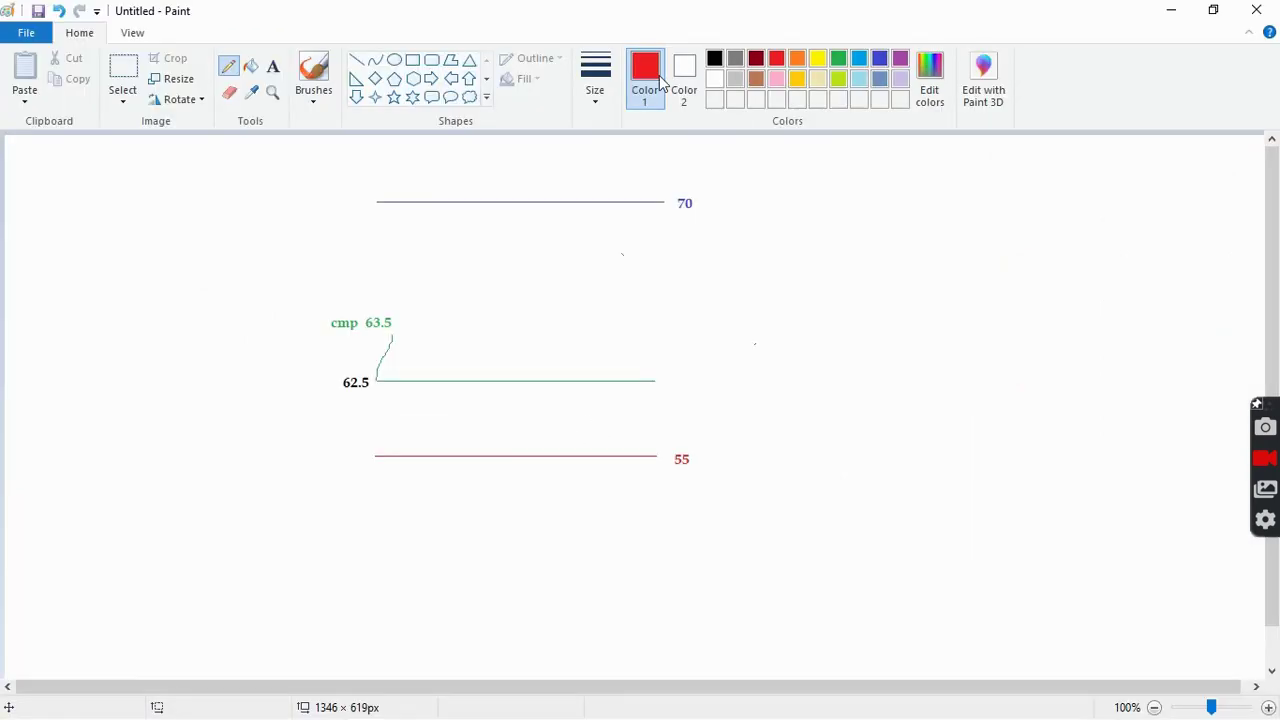
left_click(840, 62)
mouse_move(379, 349)
left_mouse_down()
mouse_move(398, 322)
mouse_move(405, 230)
left_mouse_up()
Draw a green horizontal line about 302 px long just below the 70 line and label it 68.
left_click(358, 60)
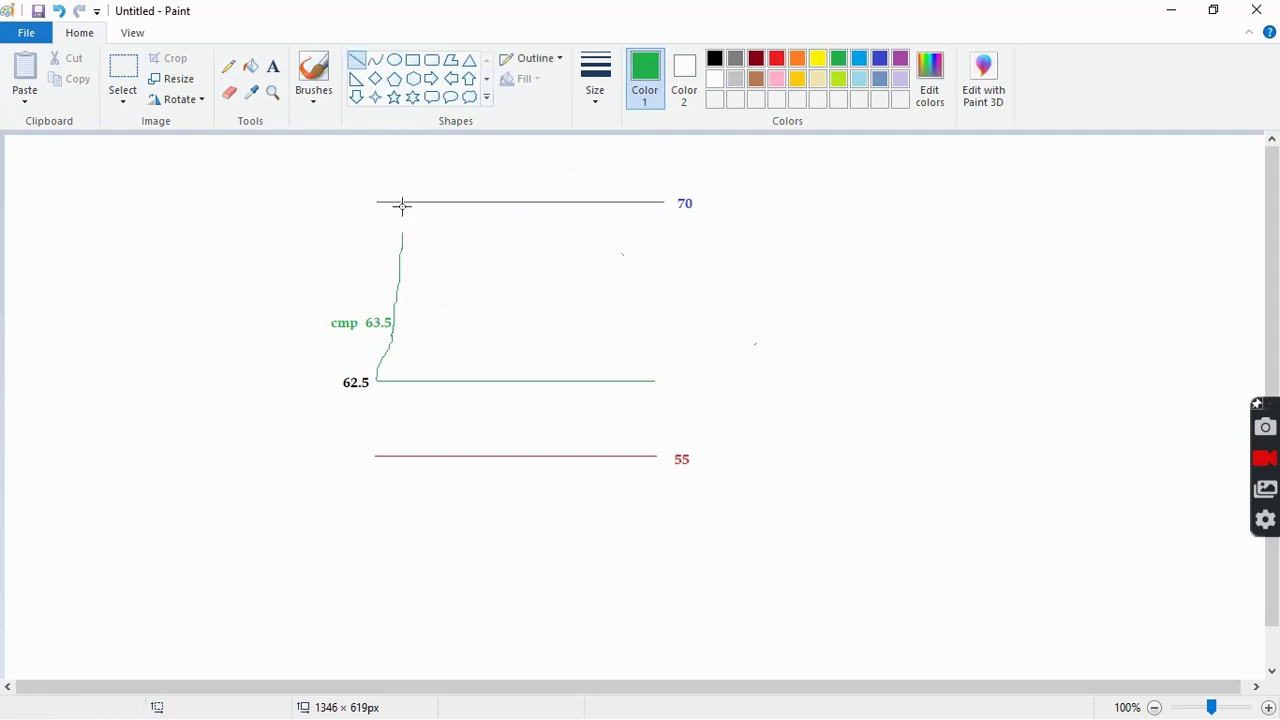
left_click_drag(380, 220, 663, 220)
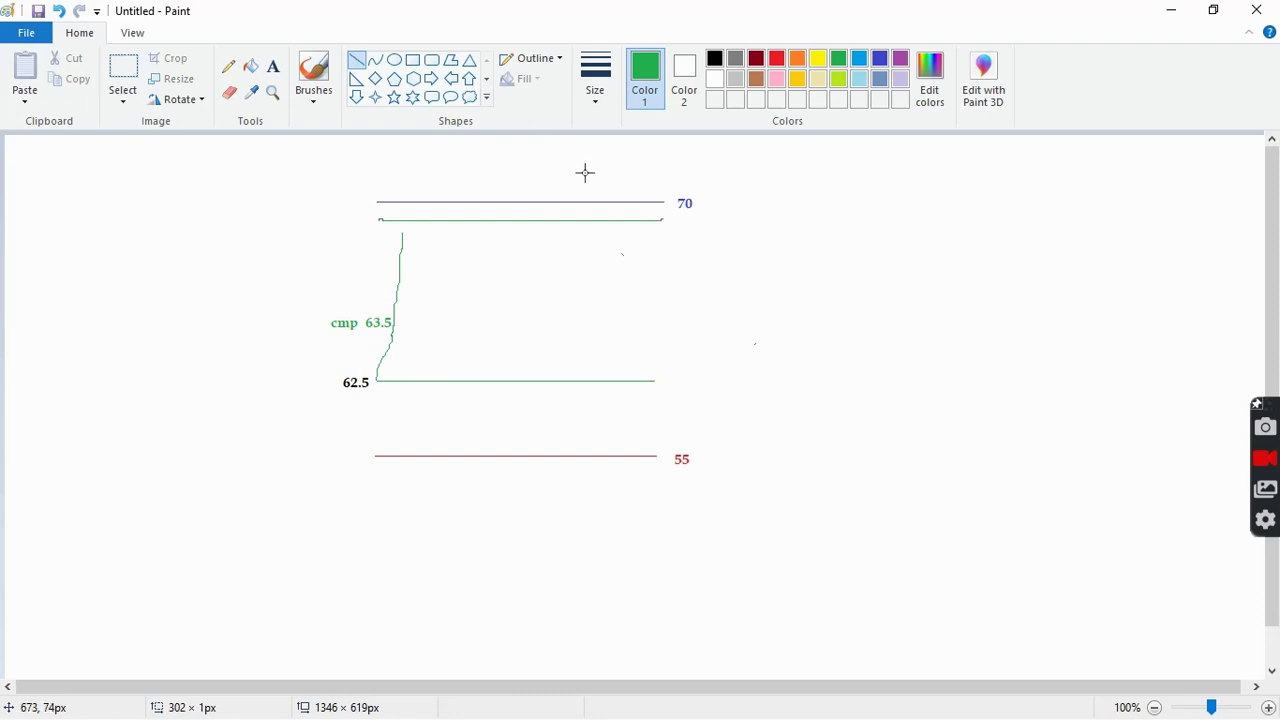
left_click(273, 66)
left_click(676, 231)
type("68")
left_click(751, 400)
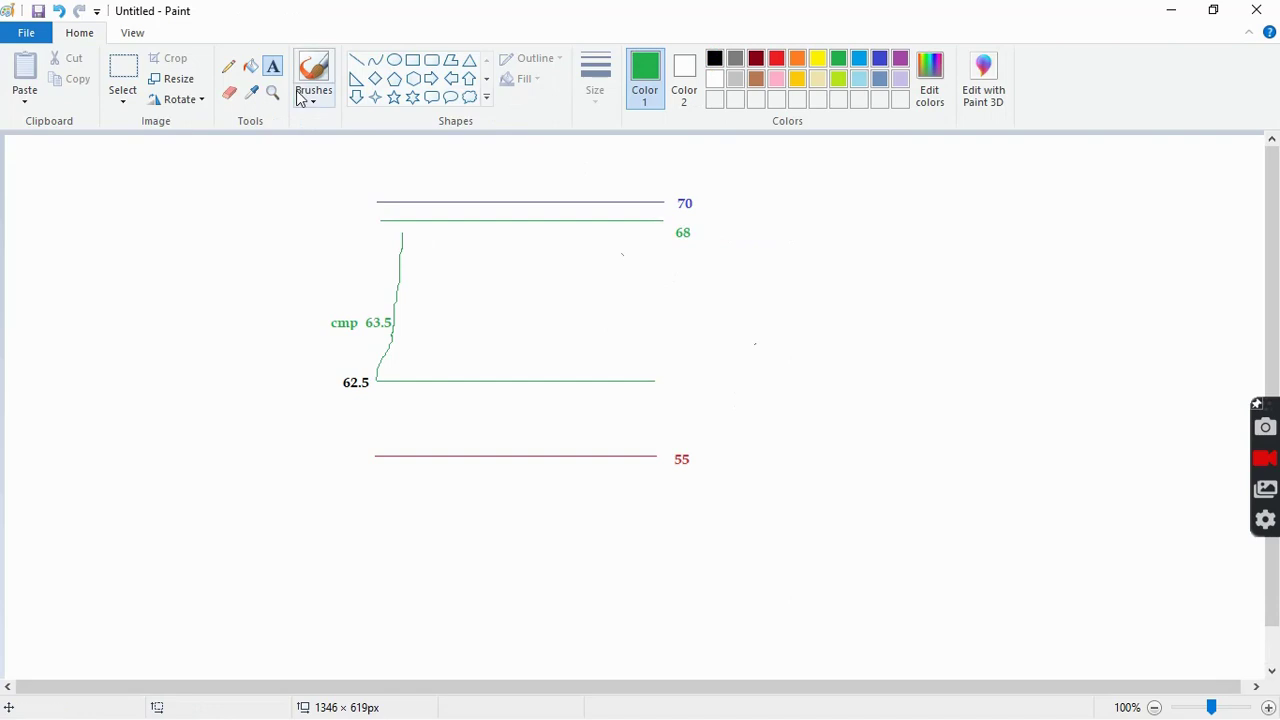
Extend the freehand curve up to the 70 line and sketch a falling curve from 62.5 towards the 55 line.
left_click(228, 66)
mouse_move(389, 224)
left_mouse_down()
mouse_move(397, 232)
mouse_move(411, 205)
left_mouse_up()
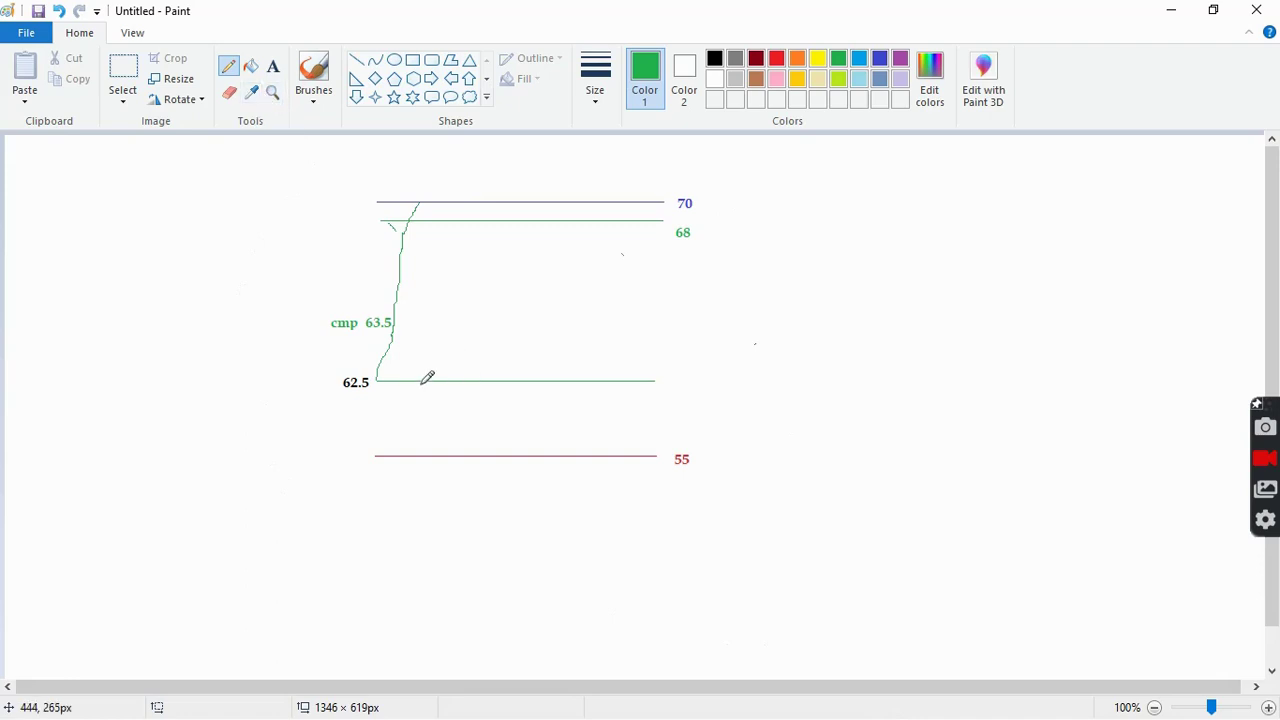
left_click_drag(376, 377, 411, 434)
Draw a green horizontal line just above the red 55 line.
left_click(356, 60)
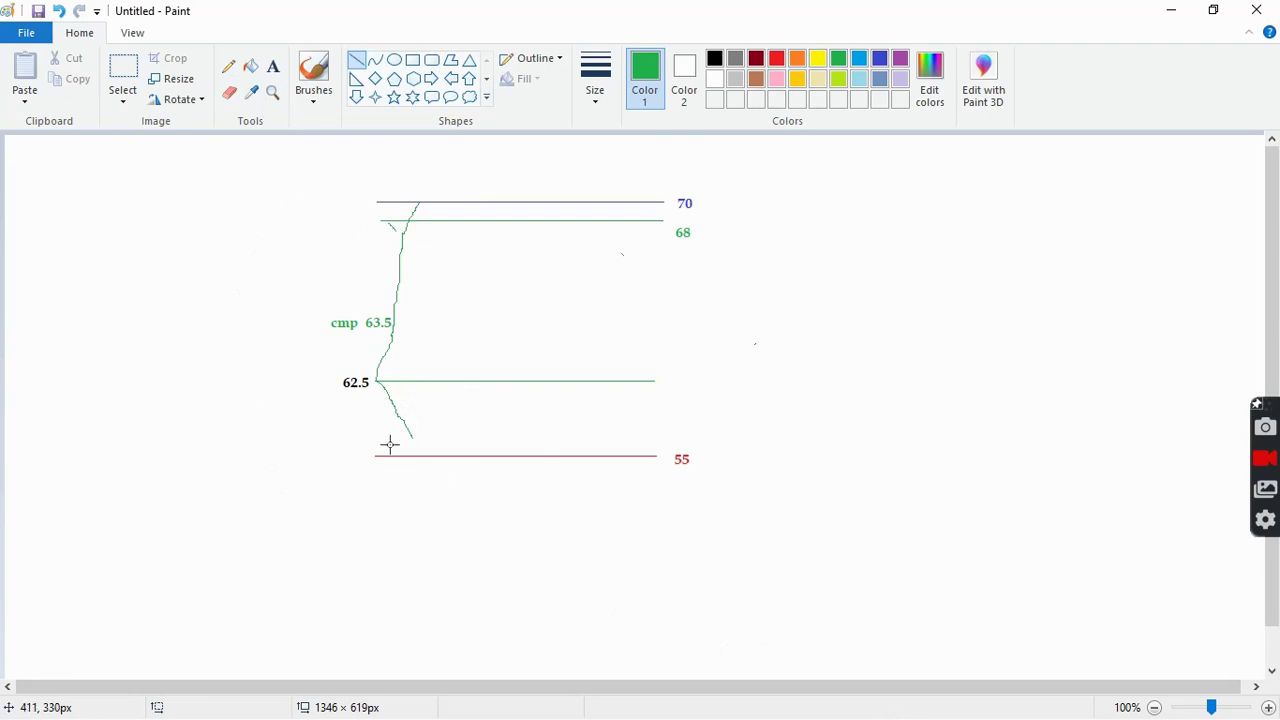
left_click_drag(375, 441, 674, 442)
left_click(689, 360)
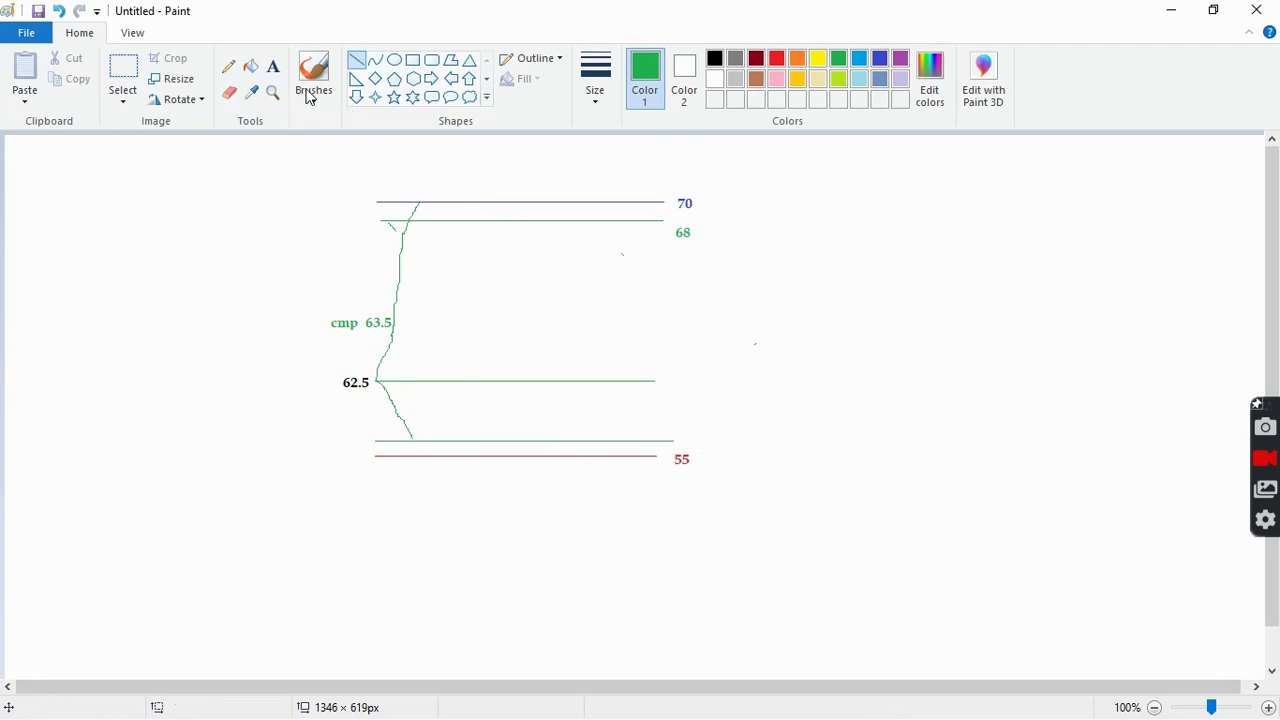
Outline the 68 label with a green rectangle.
left_click(412, 60)
left_click_drag(674, 220, 699, 248)
left_click(751, 234)
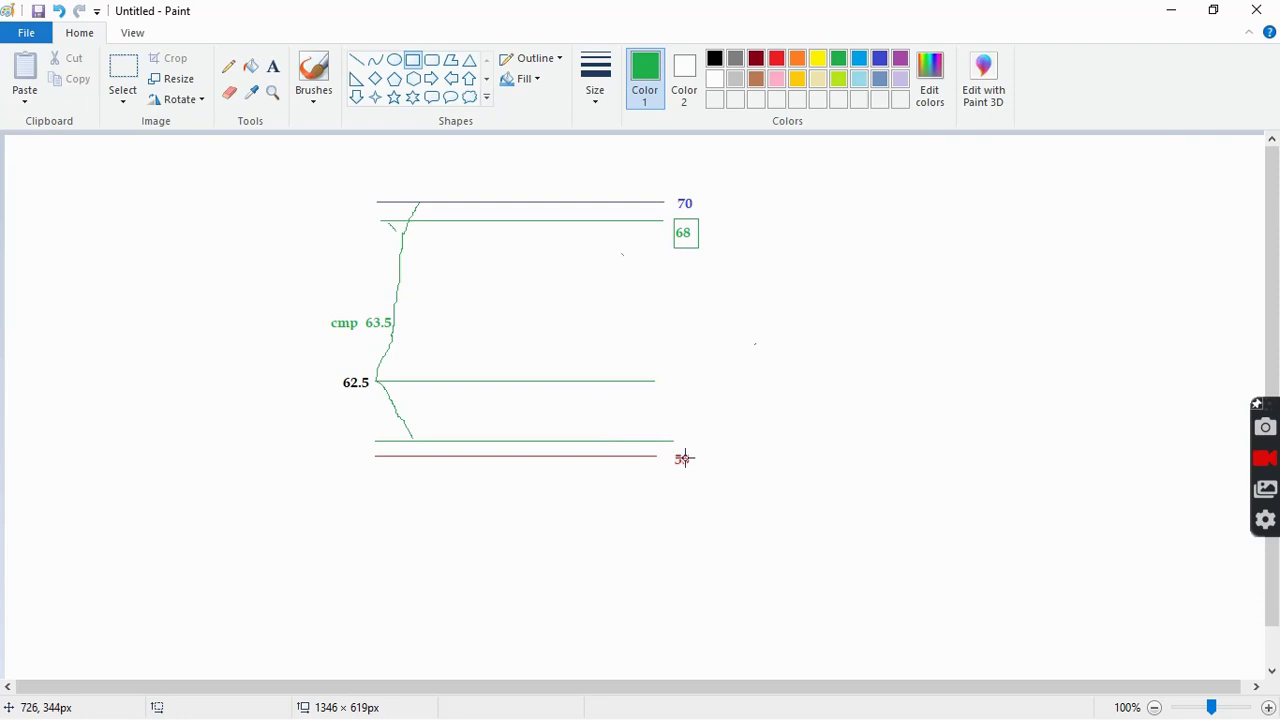
Switch to Kite and set the MOTHERSUMI GTT sell order's trigger price to 68.
left_click(758, 716)
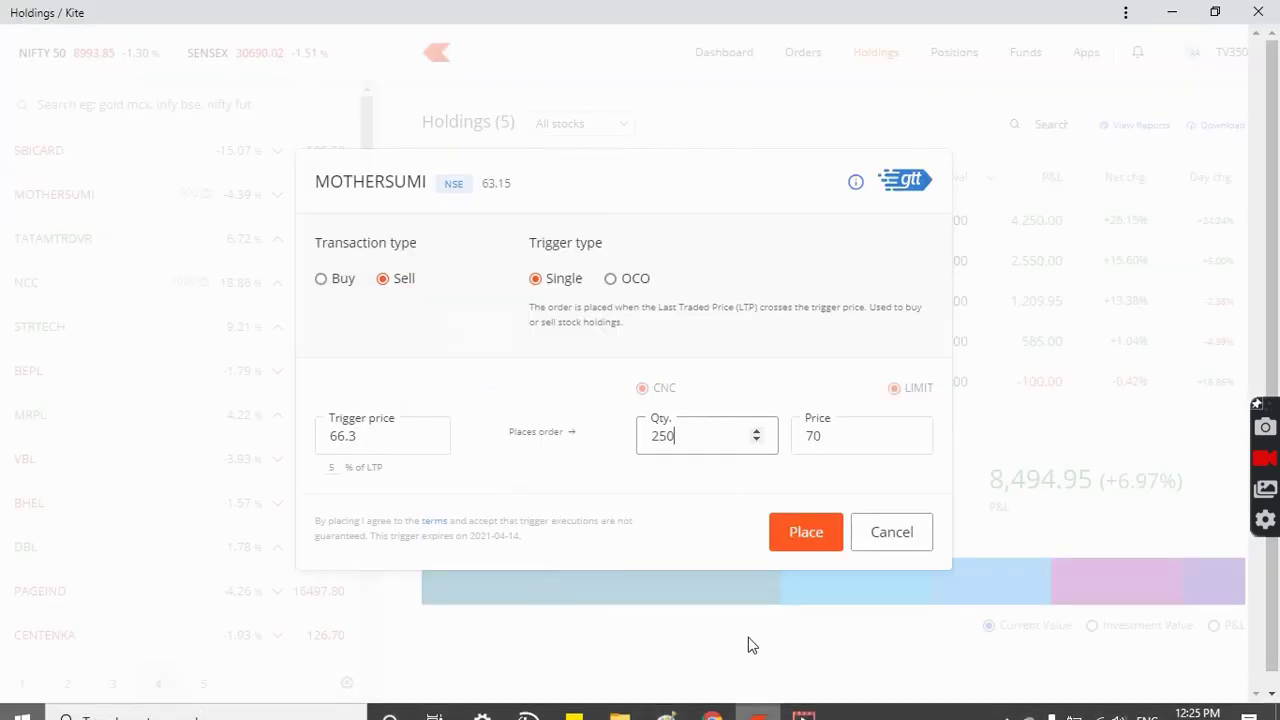
left_click_drag(375, 433, 290, 452)
type("68")
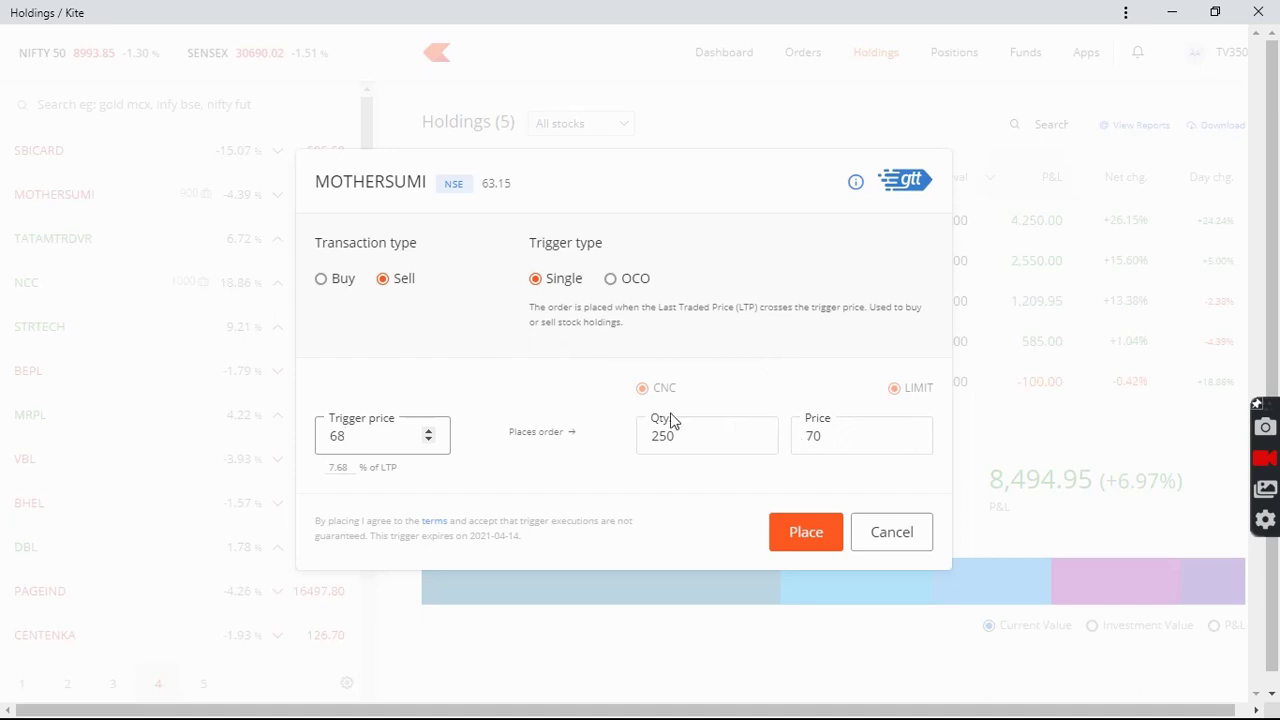
Change the MOTHERSUMI GTT sell order to price 55 with trigger price 57.
double_click(815, 436)
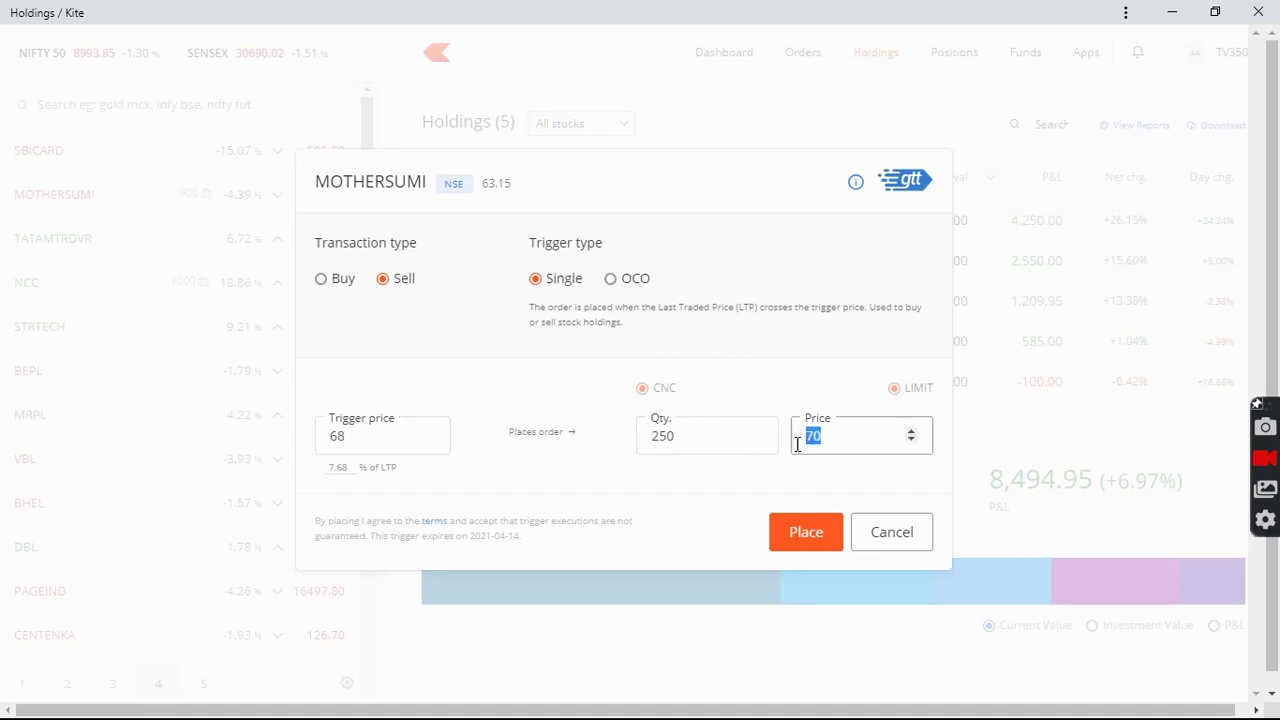
type("55")
double_click(386, 435)
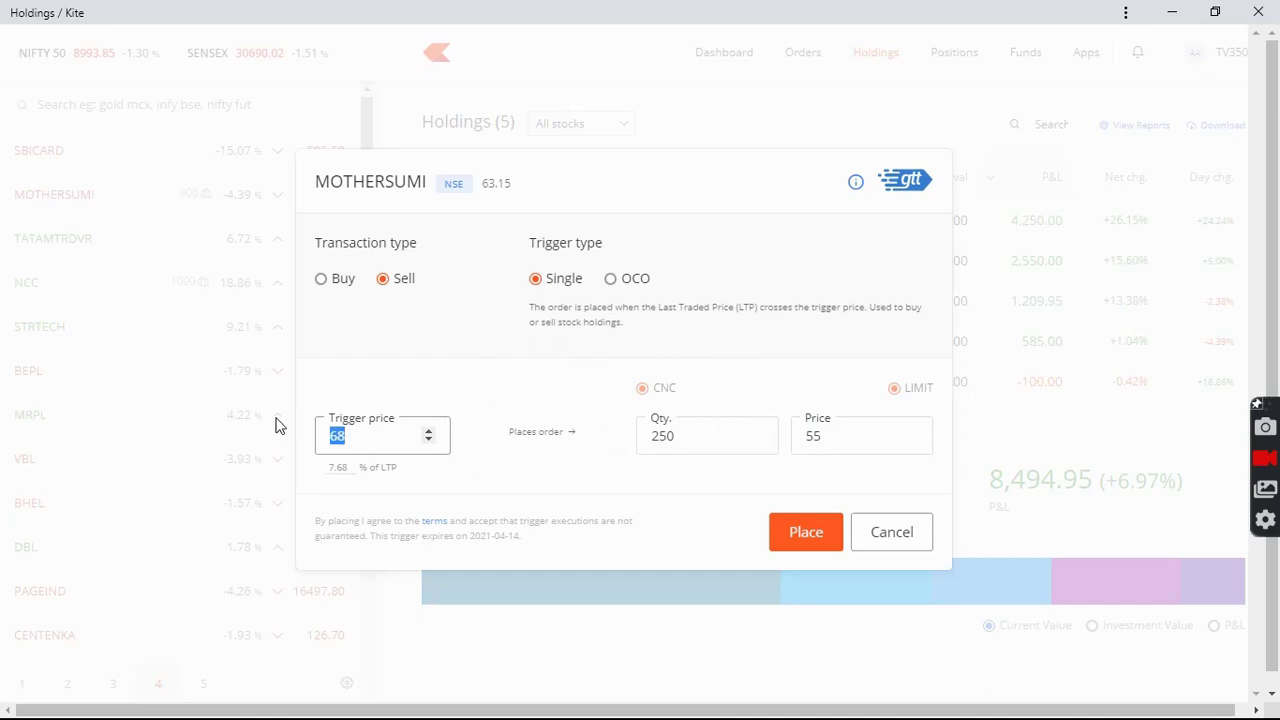
type("57")
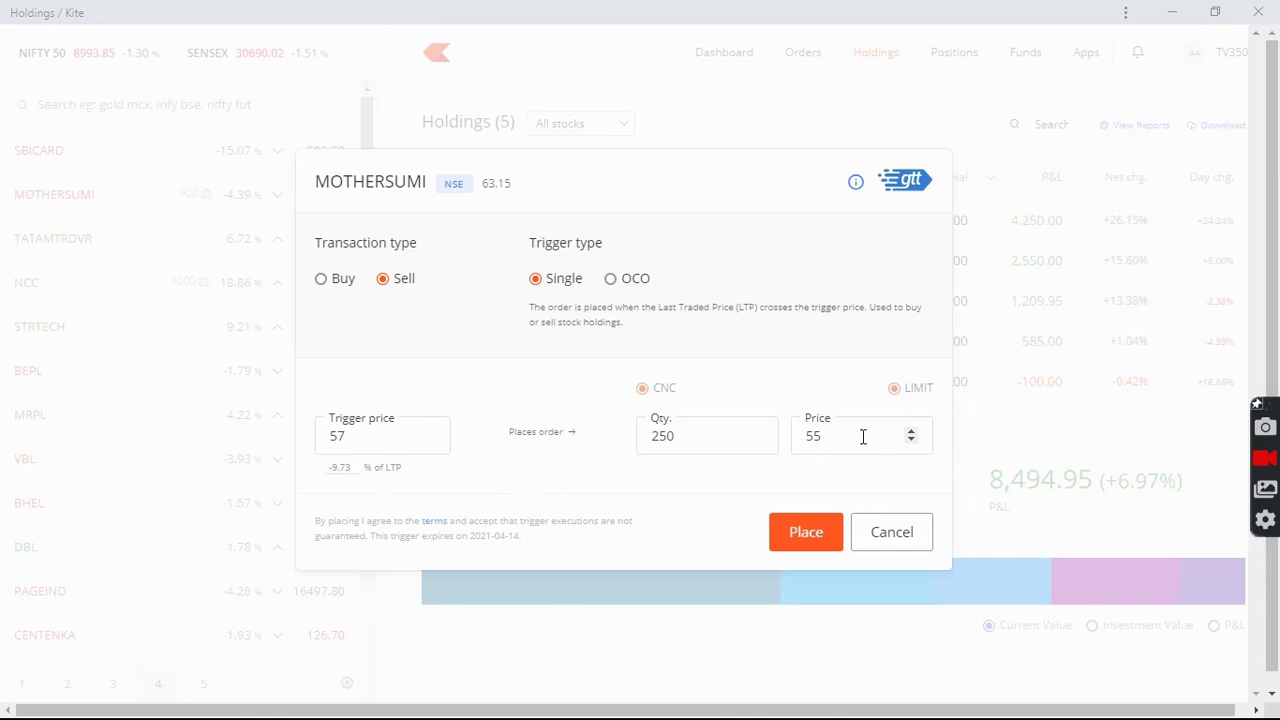
Review the price in the MOTHERSUMI GTT sell form and cancel the form without placing the order.
left_click(820, 437)
left_click_drag(820, 437, 793, 440)
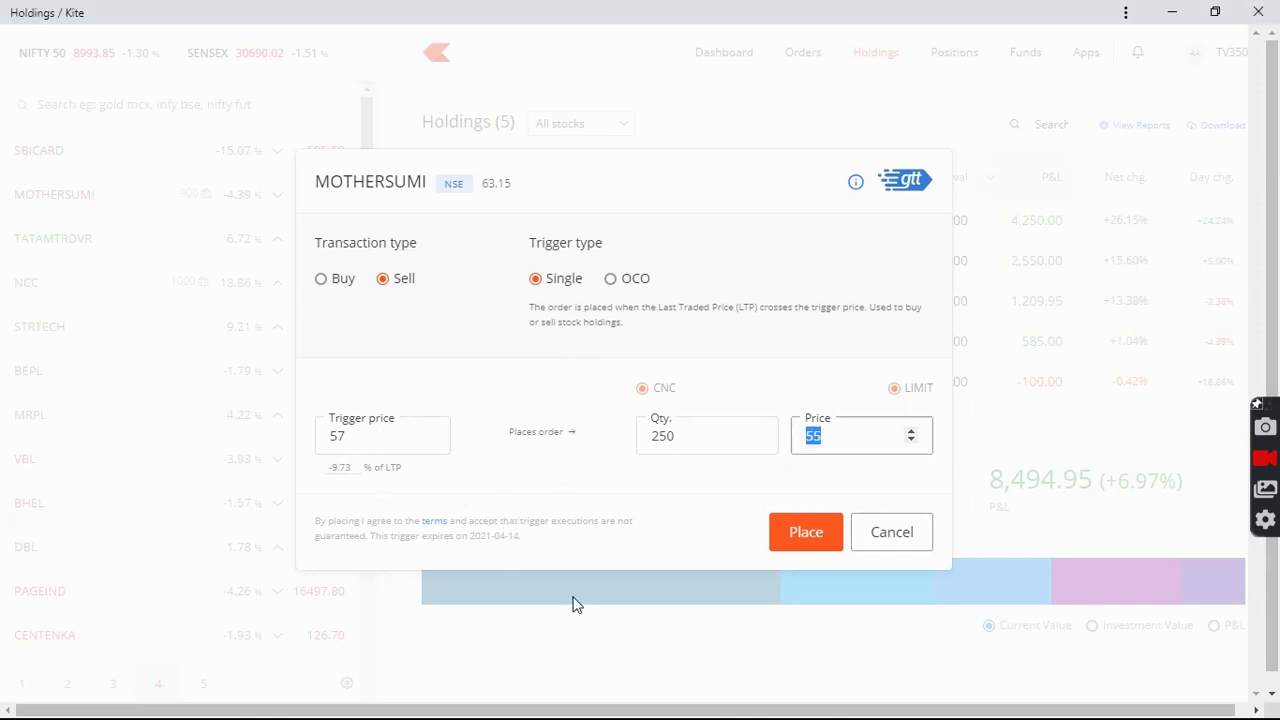
left_click(617, 552)
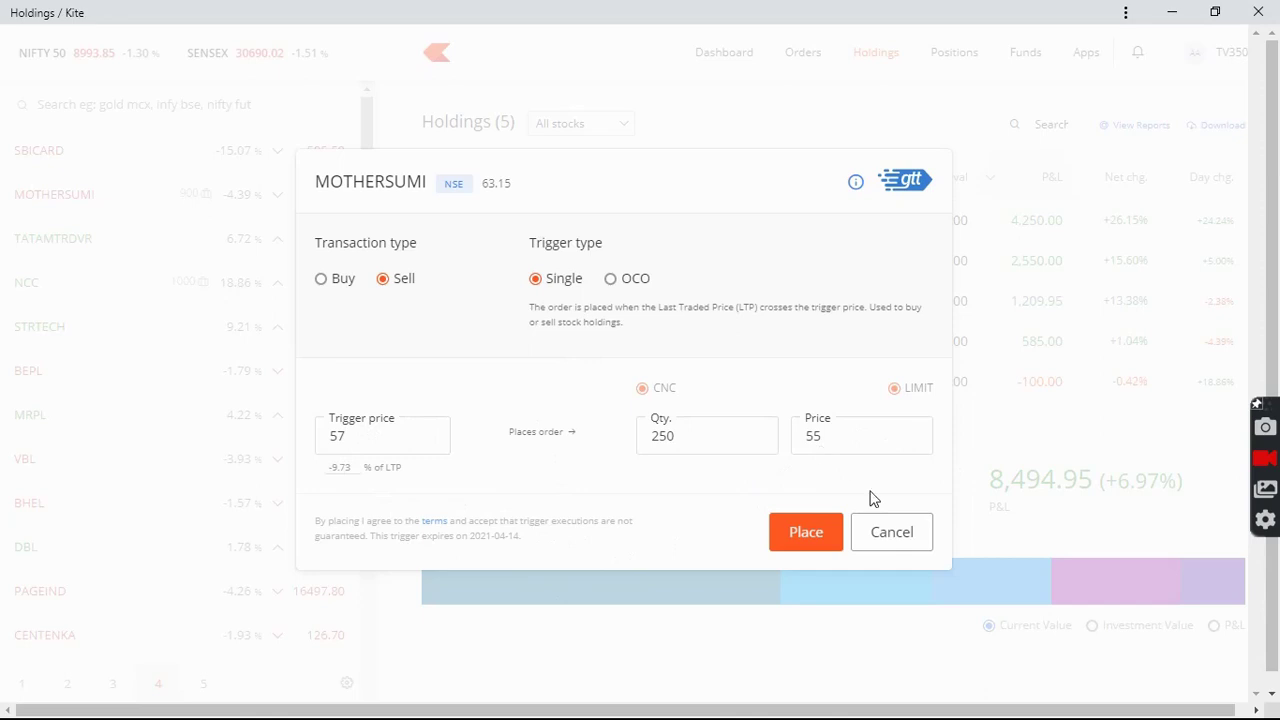
left_click(890, 531)
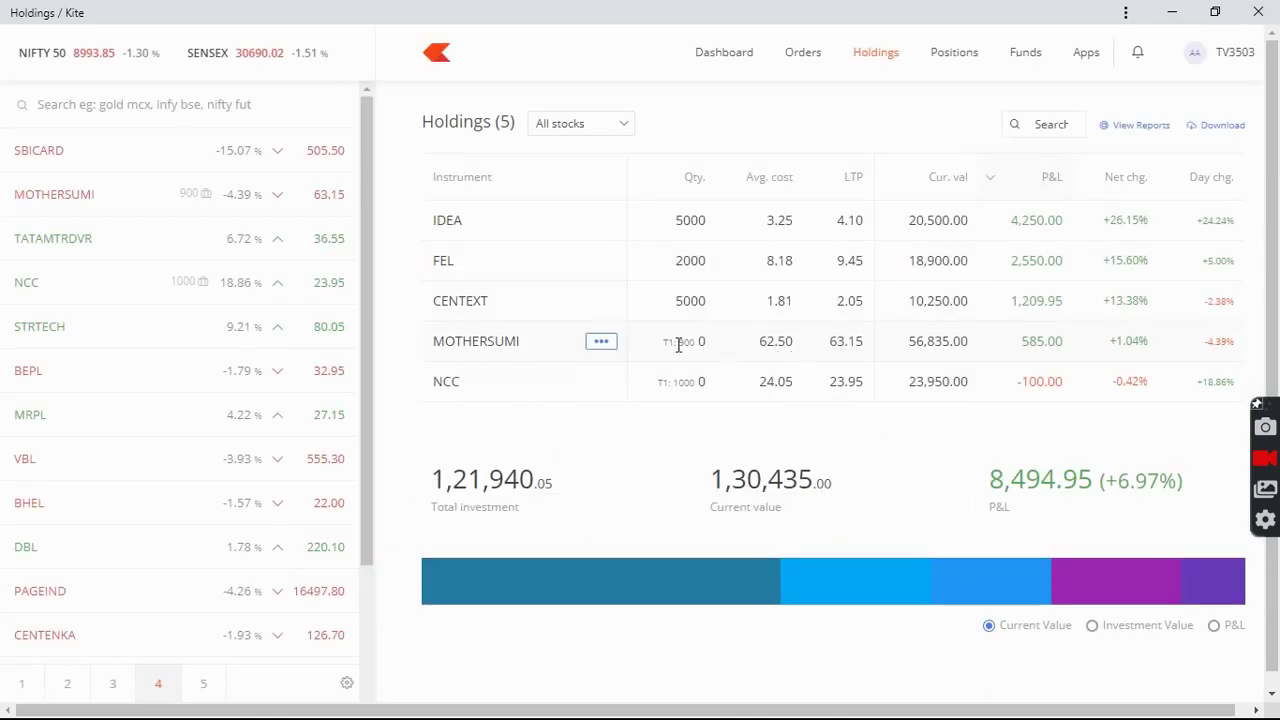
Start a GTT sell order for the MOTHERSUMI holding with the OCO trigger type.
left_click(601, 341)
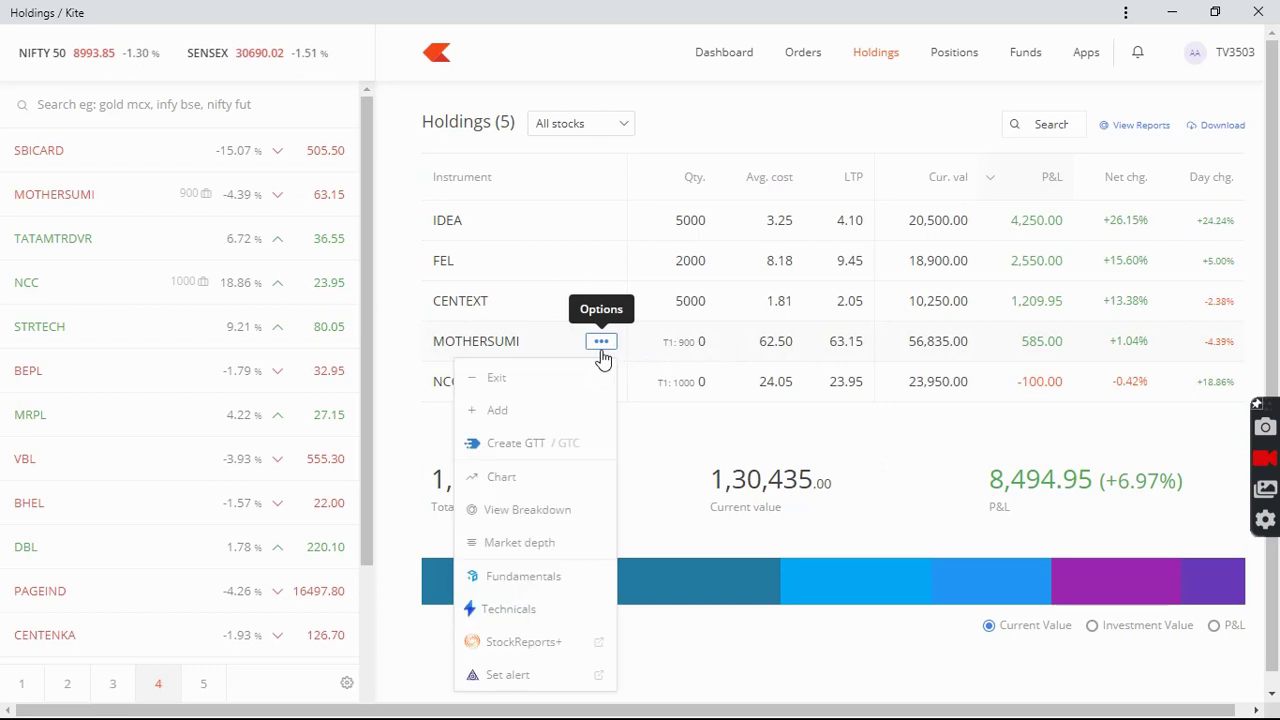
left_click(574, 443)
left_click(553, 282)
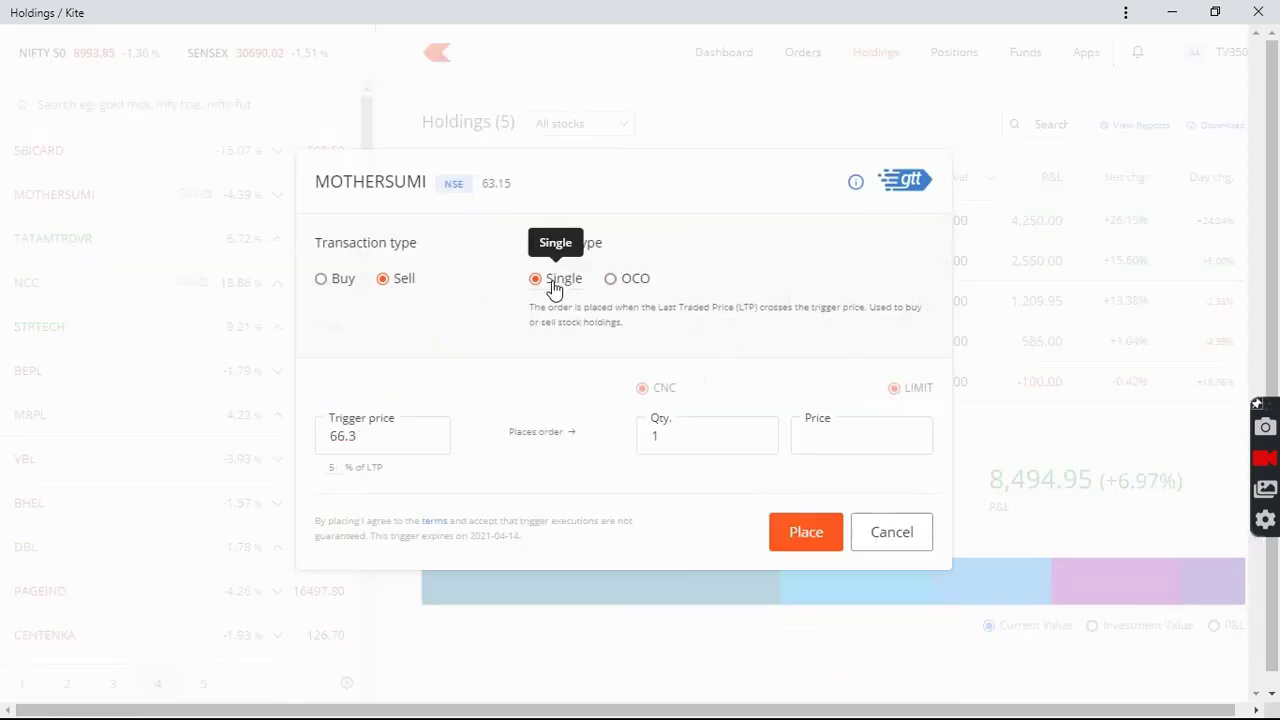
left_click(634, 282)
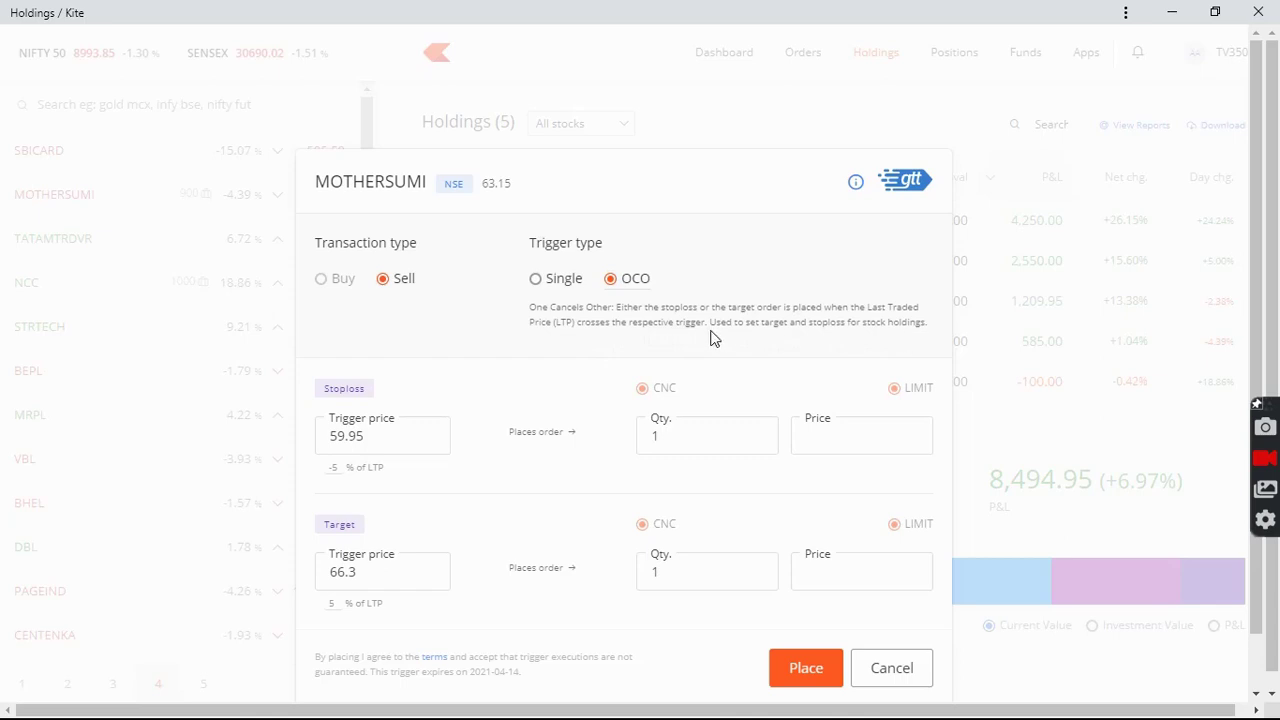
Switch to Paint and add a green "qty" label between the 68 and 62.5 lines of the price diagram.
key("super")
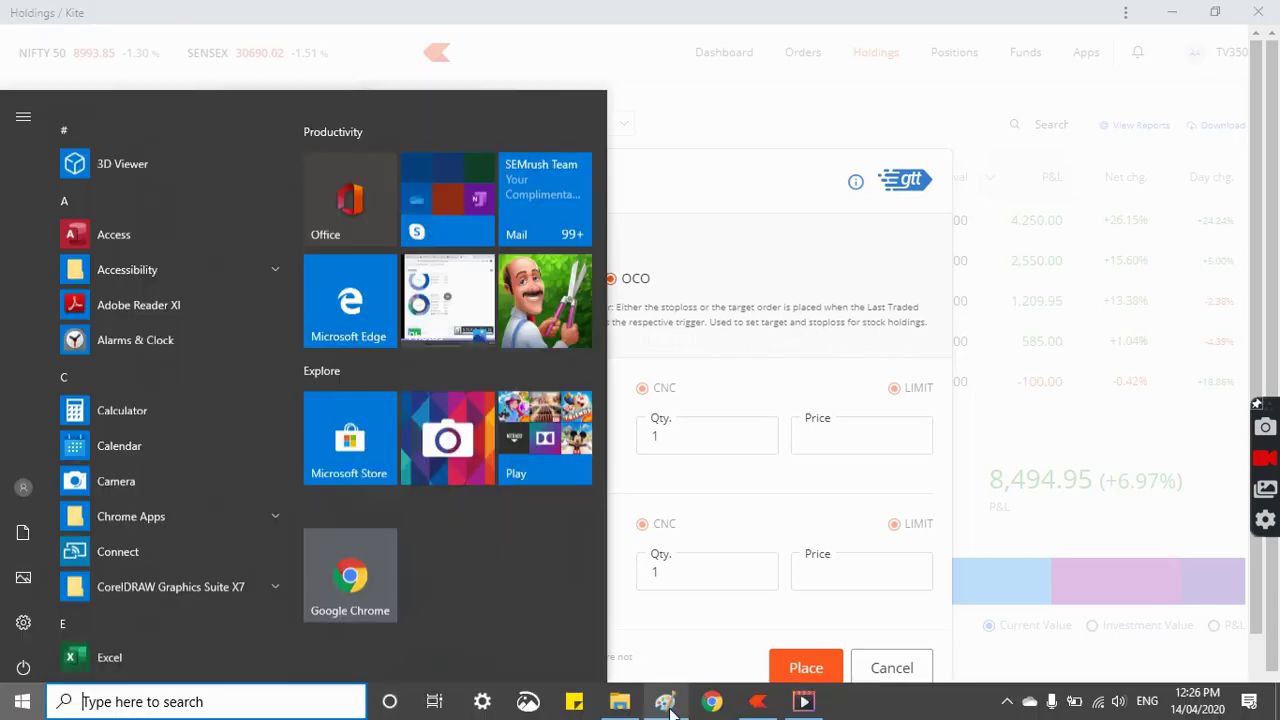
left_click(655, 705)
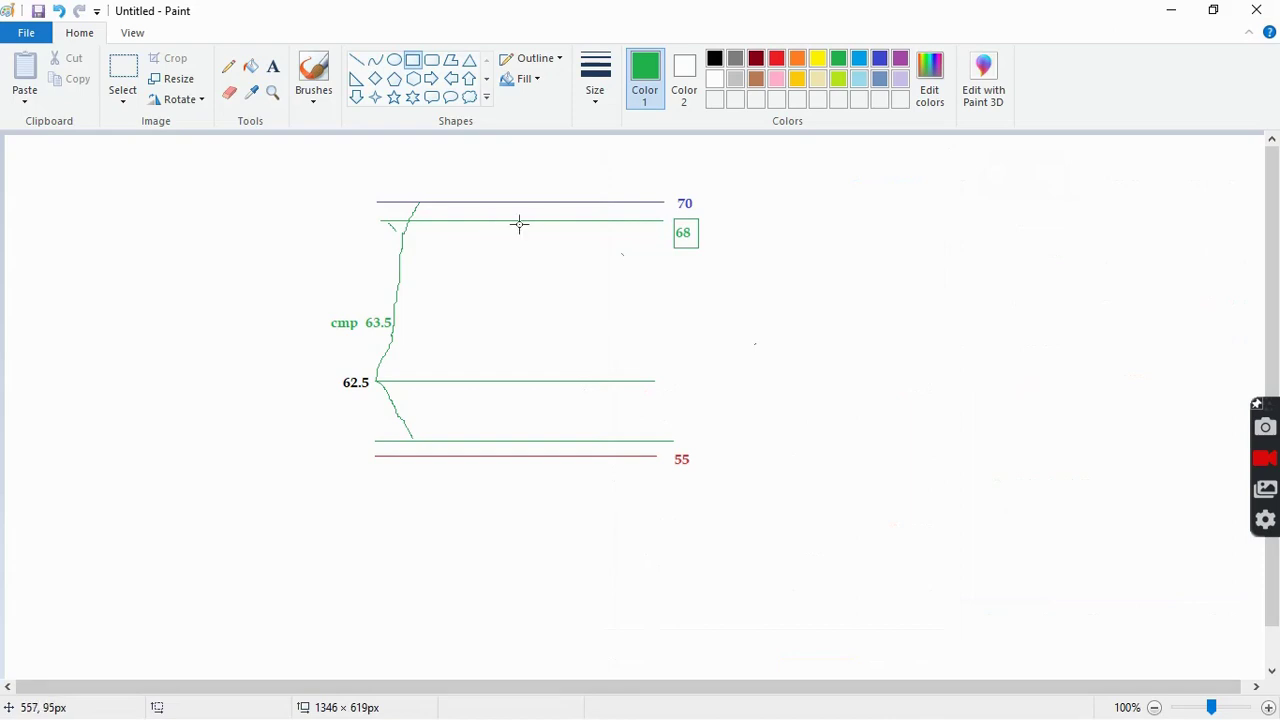
left_click(274, 68)
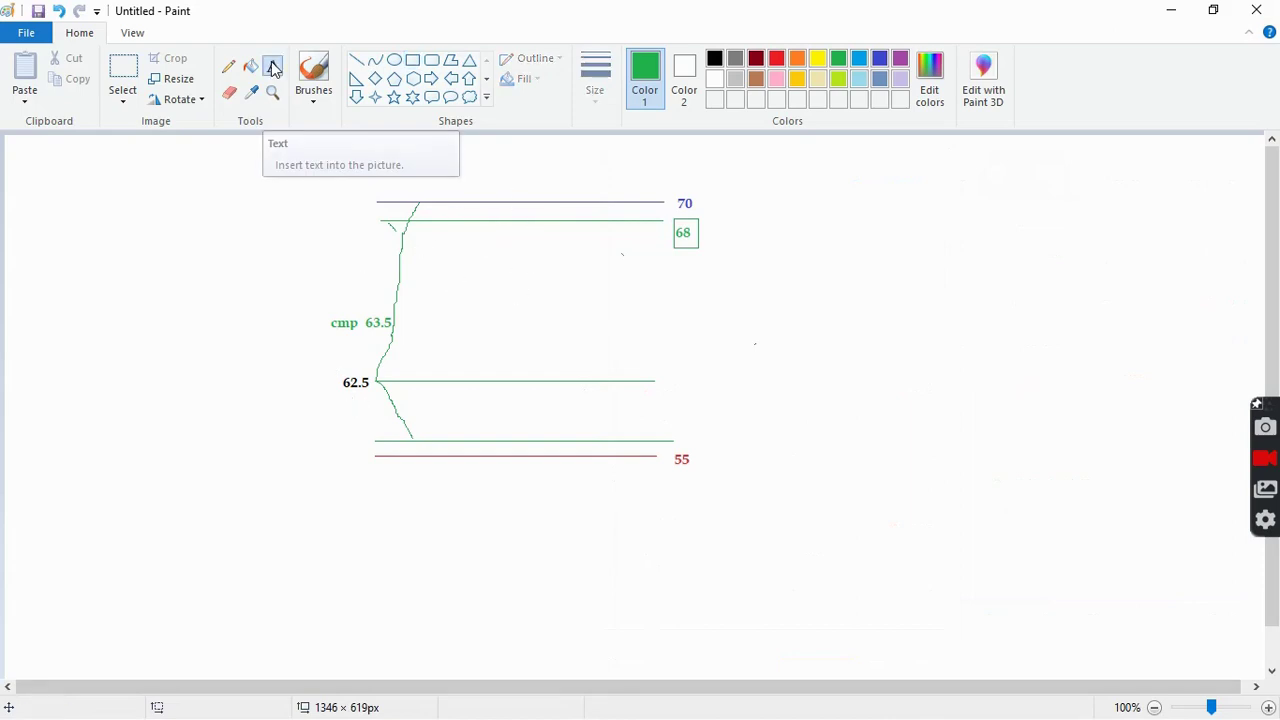
left_click(451, 298)
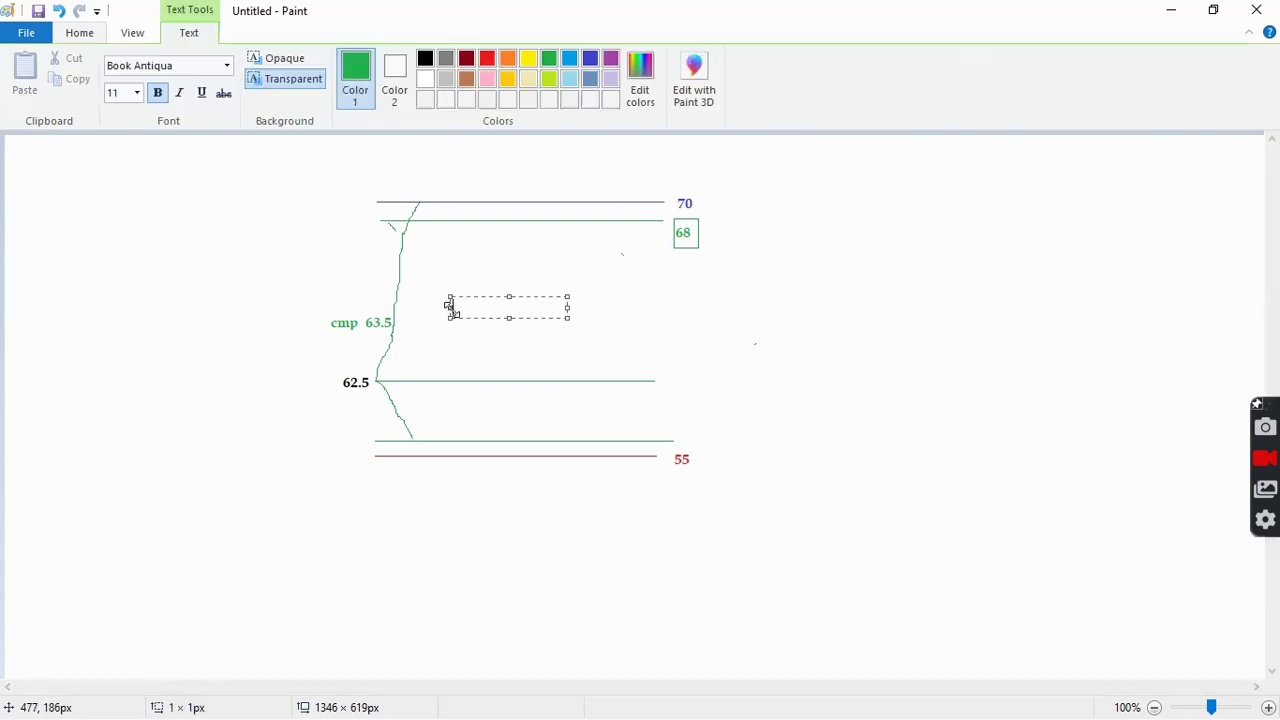
type("qty")
left_click(630, 288)
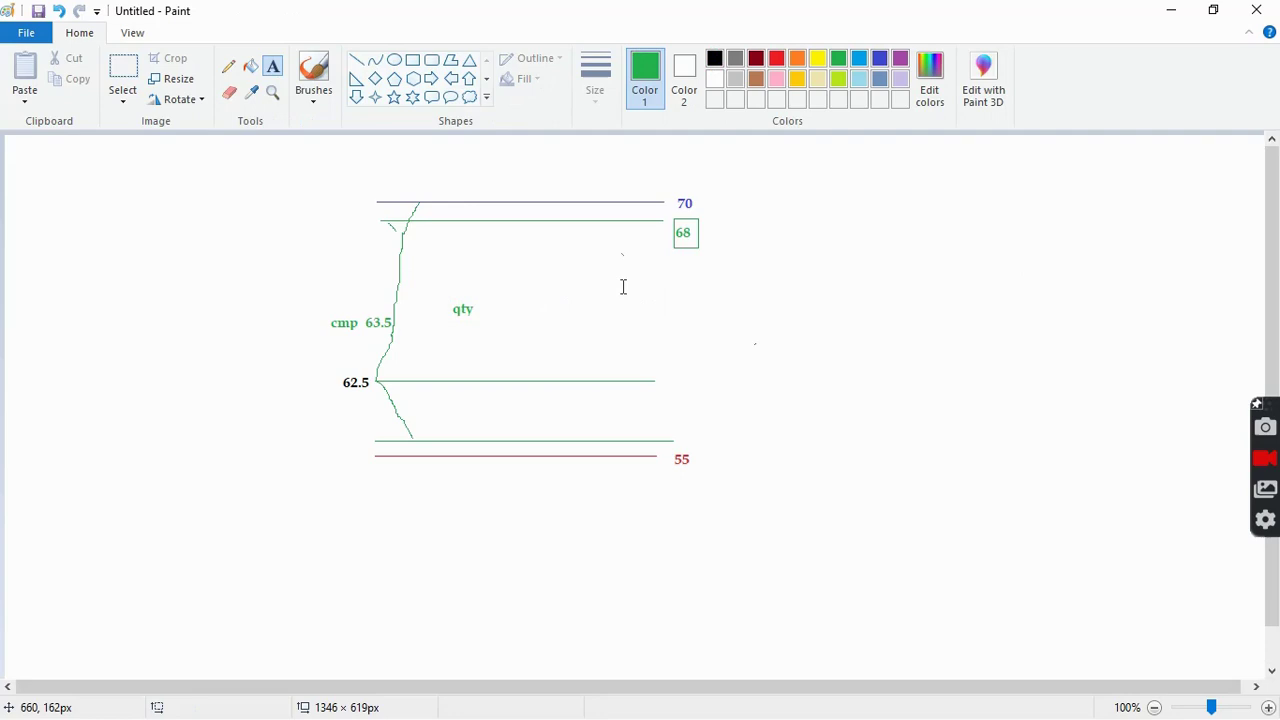
Add the green labels "target trigger" beside 68 and "target price" beside 70.
left_click(712, 231)
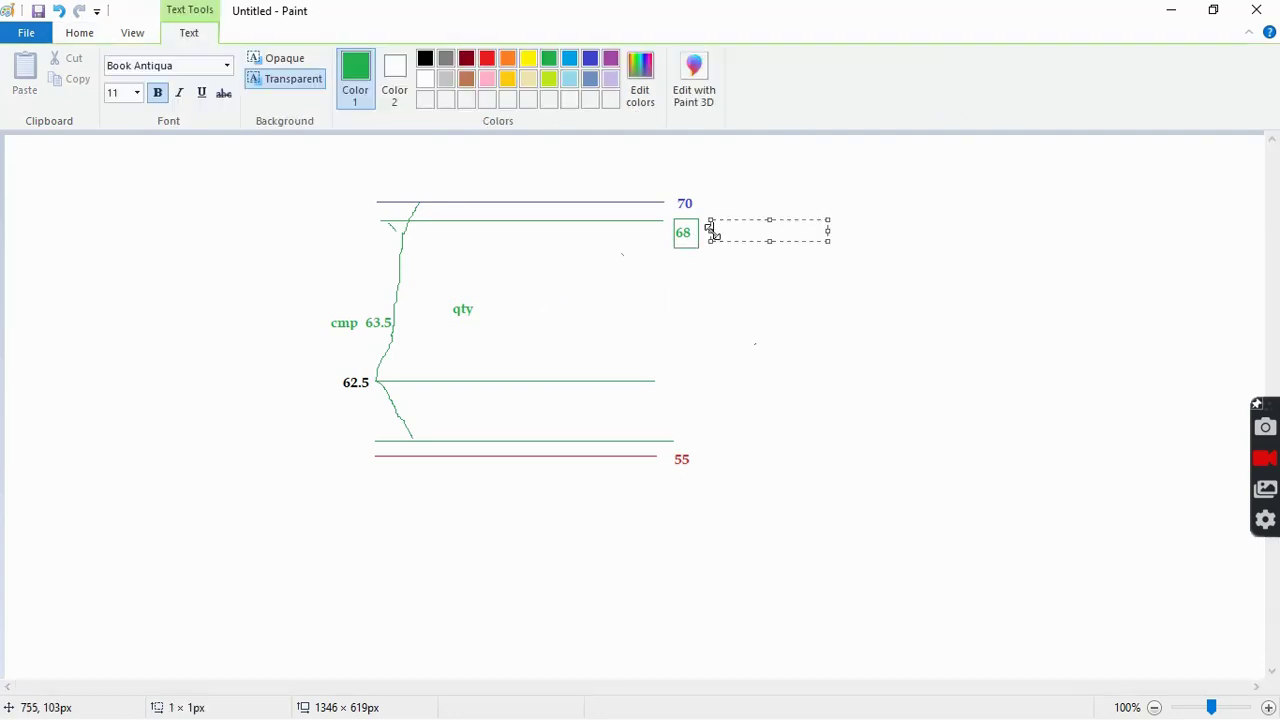
type("qt")
type("rget trigger")
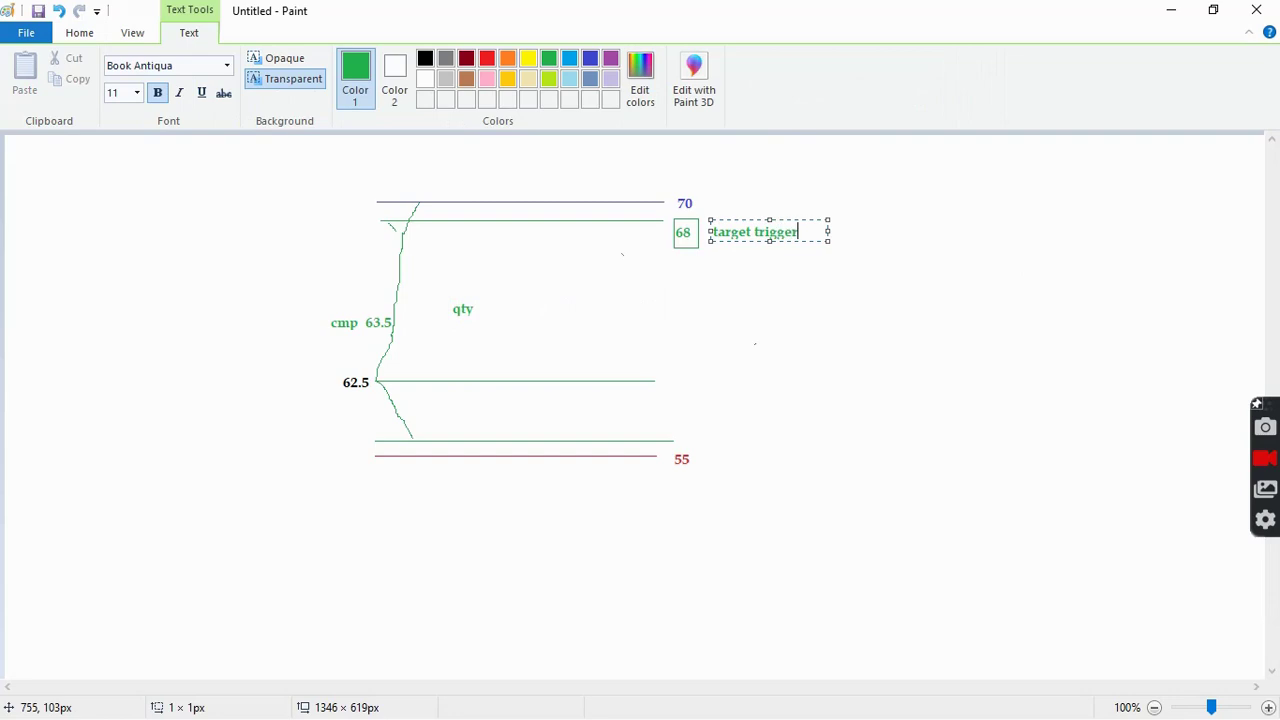
left_click(713, 200)
left_click(712, 202)
type("target price")
left_click(703, 383)
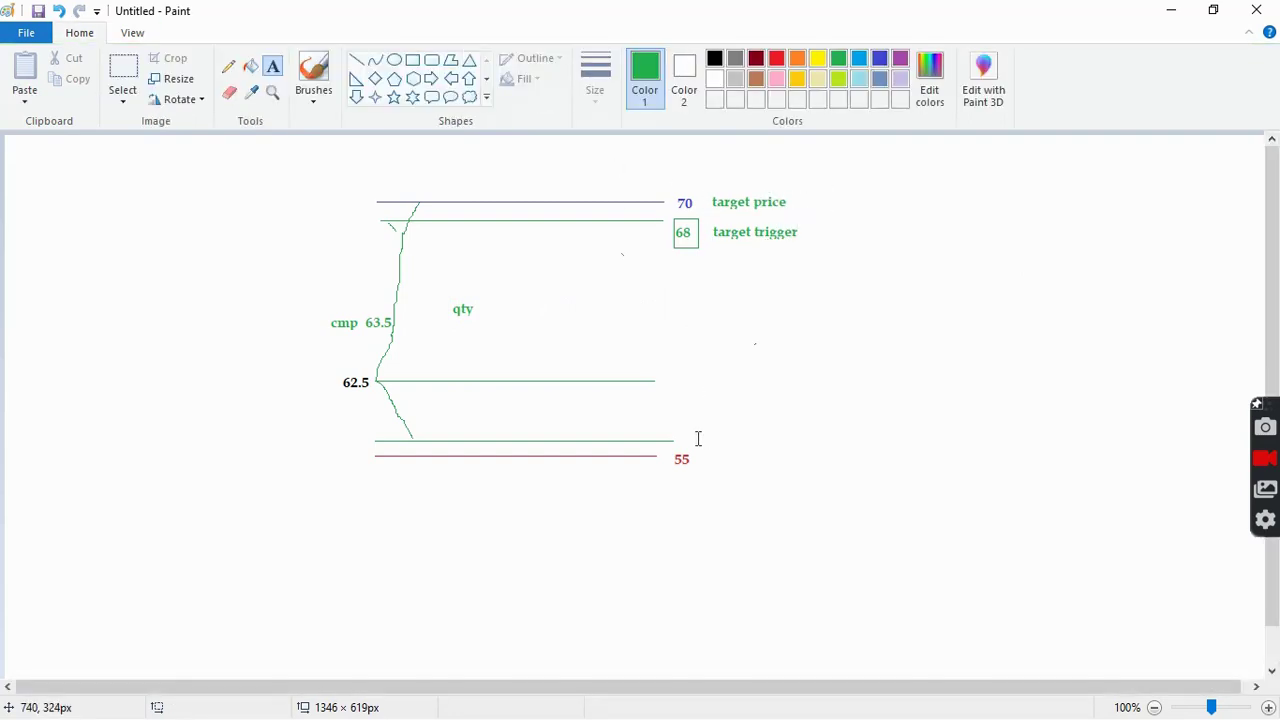
Add the labels "stop loss trigger" beside the lower green line and "stop loss price" beside 55.
left_click(695, 430)
type("stop loss trigger")
left_click(717, 489)
left_click(702, 460)
type("stop loss pric")
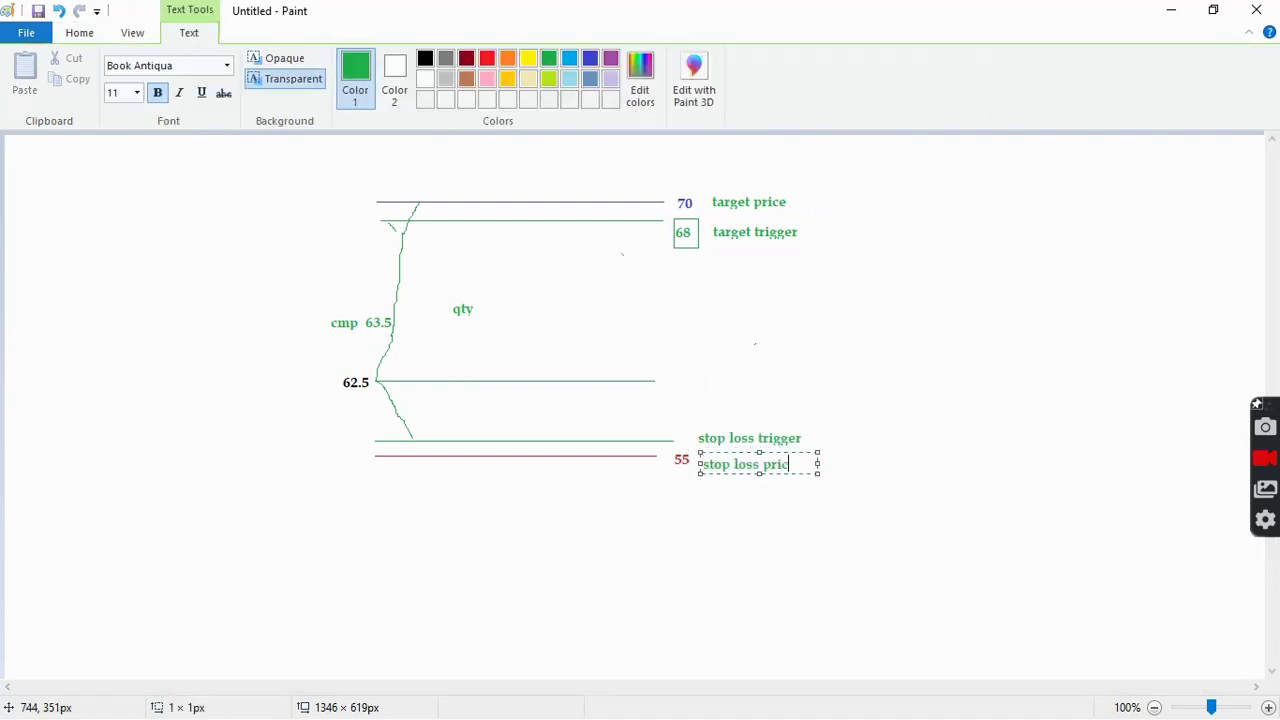
type("e")
left_click(842, 373)
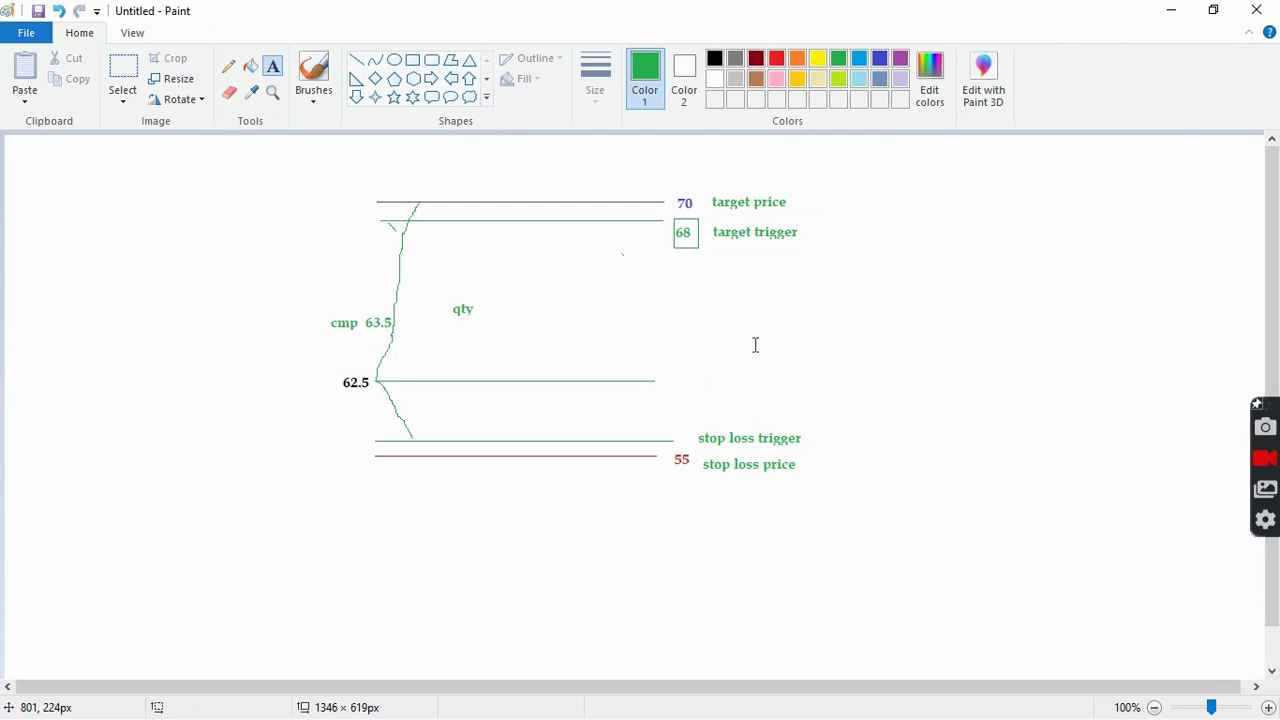
Draw a green up-arrow shape rising from the stop loss trigger line.
left_click(228, 66)
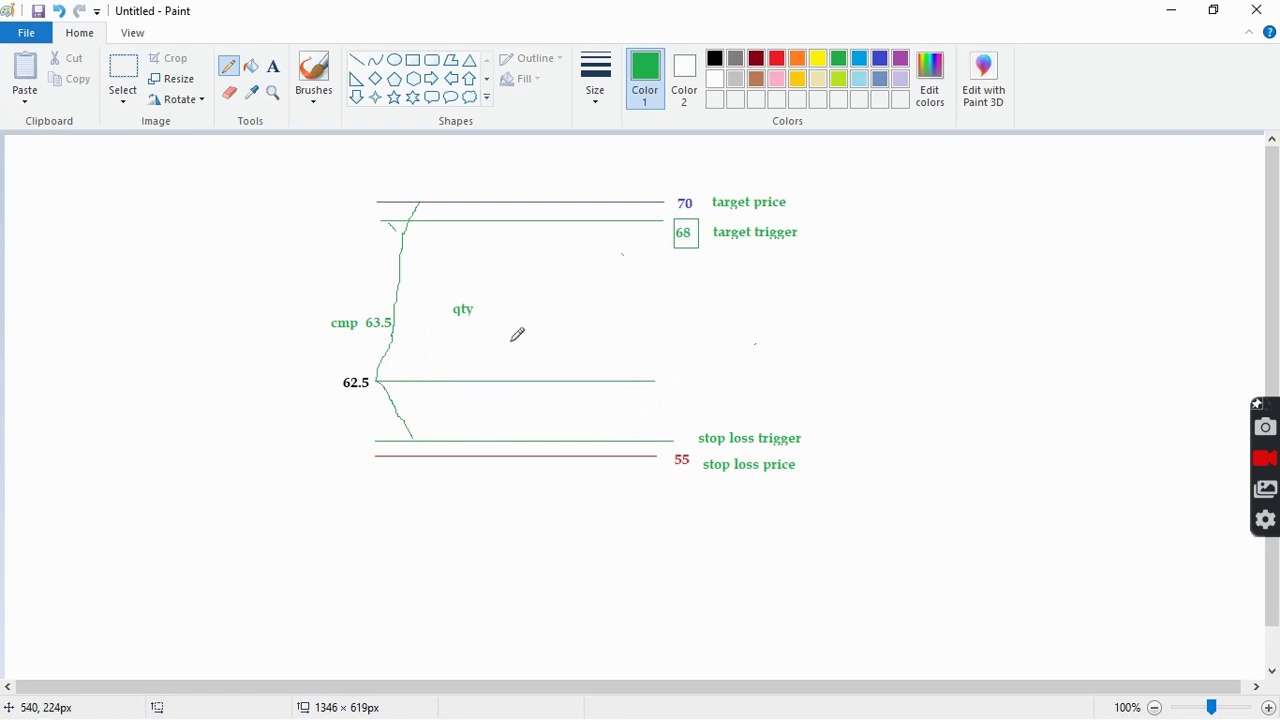
left_click(469, 78)
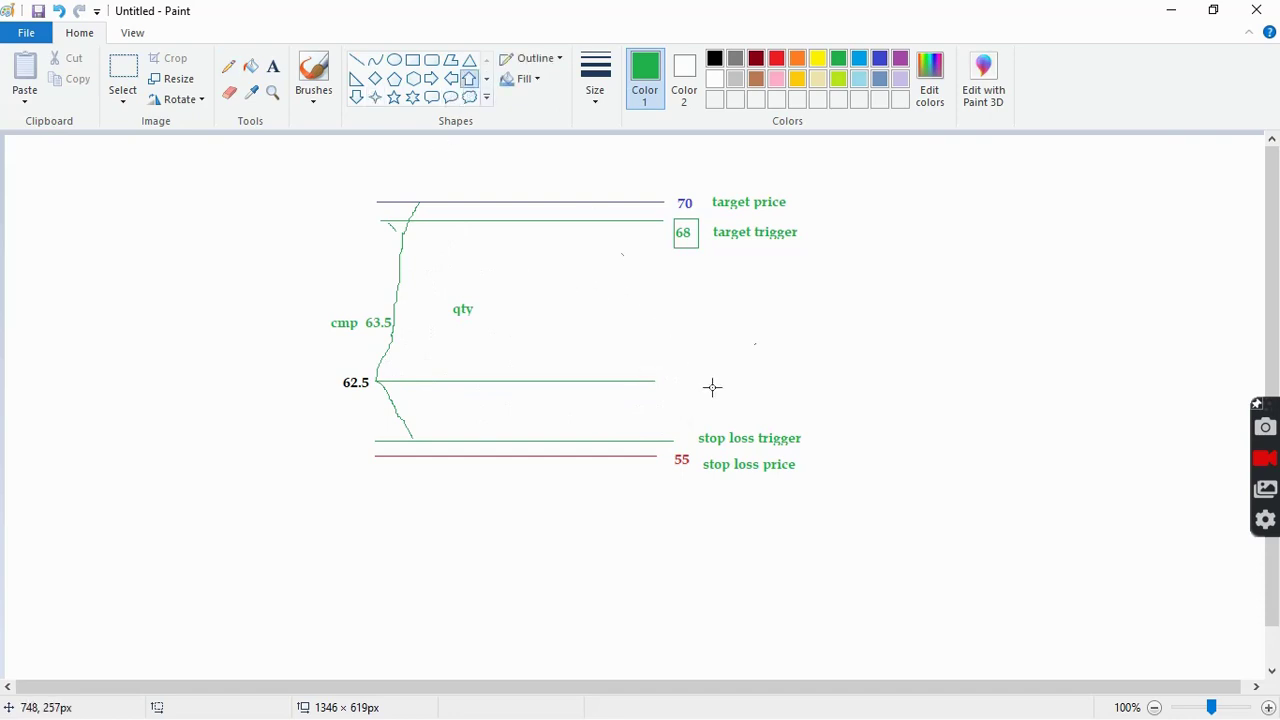
left_click_drag(680, 440, 694, 358)
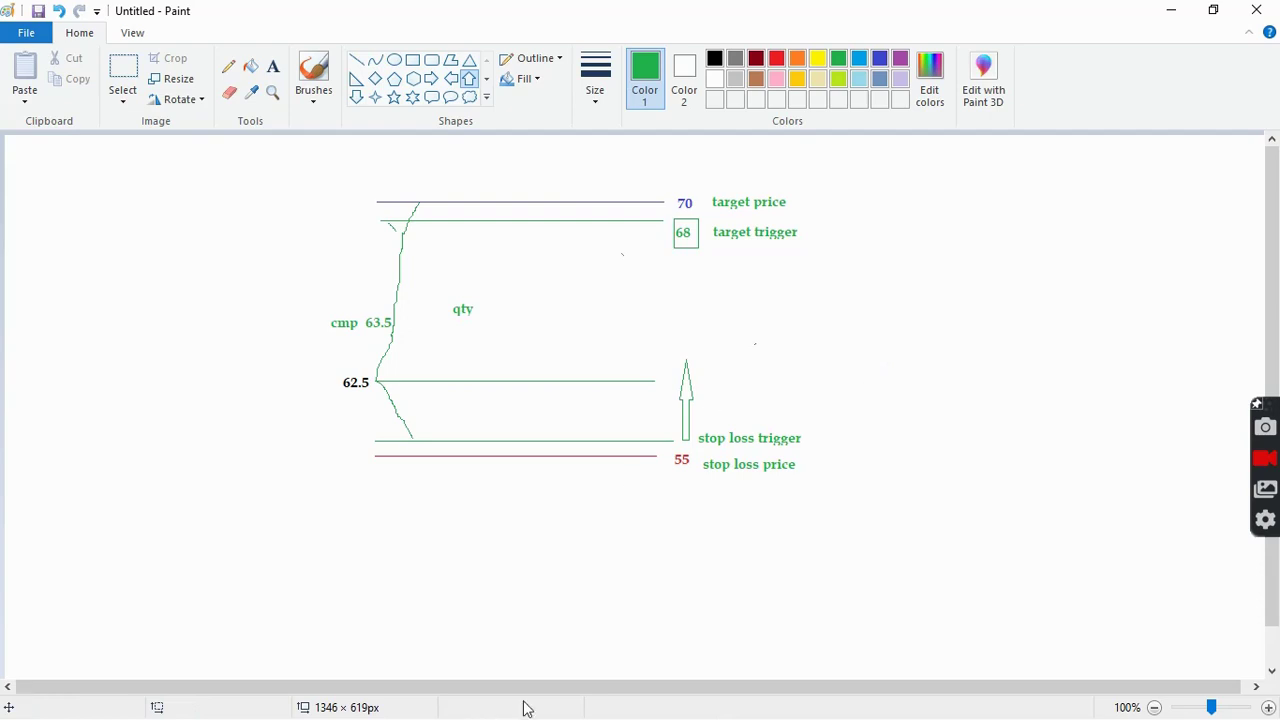
Switch to Kite and highlight the Stoploss and Target headings in the MOTHERSUMI OCO form.
key("super")
left_click(711, 703)
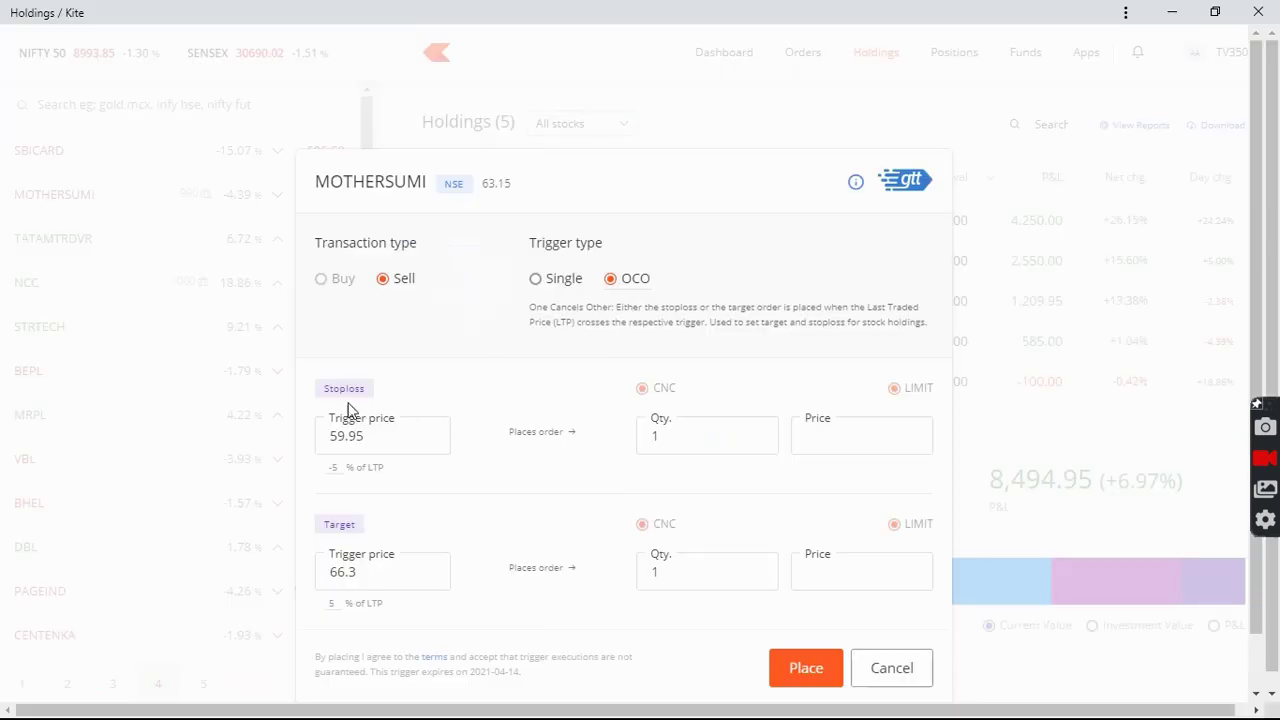
left_click_drag(322, 397, 388, 391)
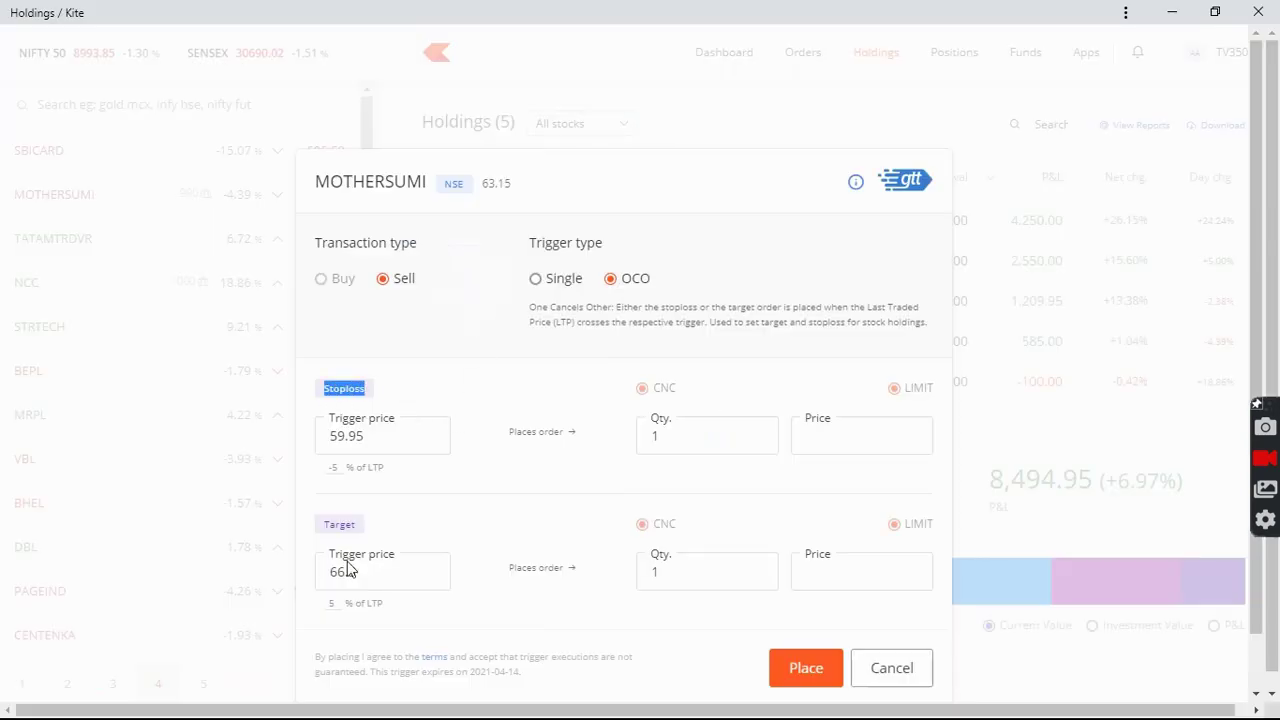
left_click_drag(323, 526, 387, 533)
left_click(479, 521)
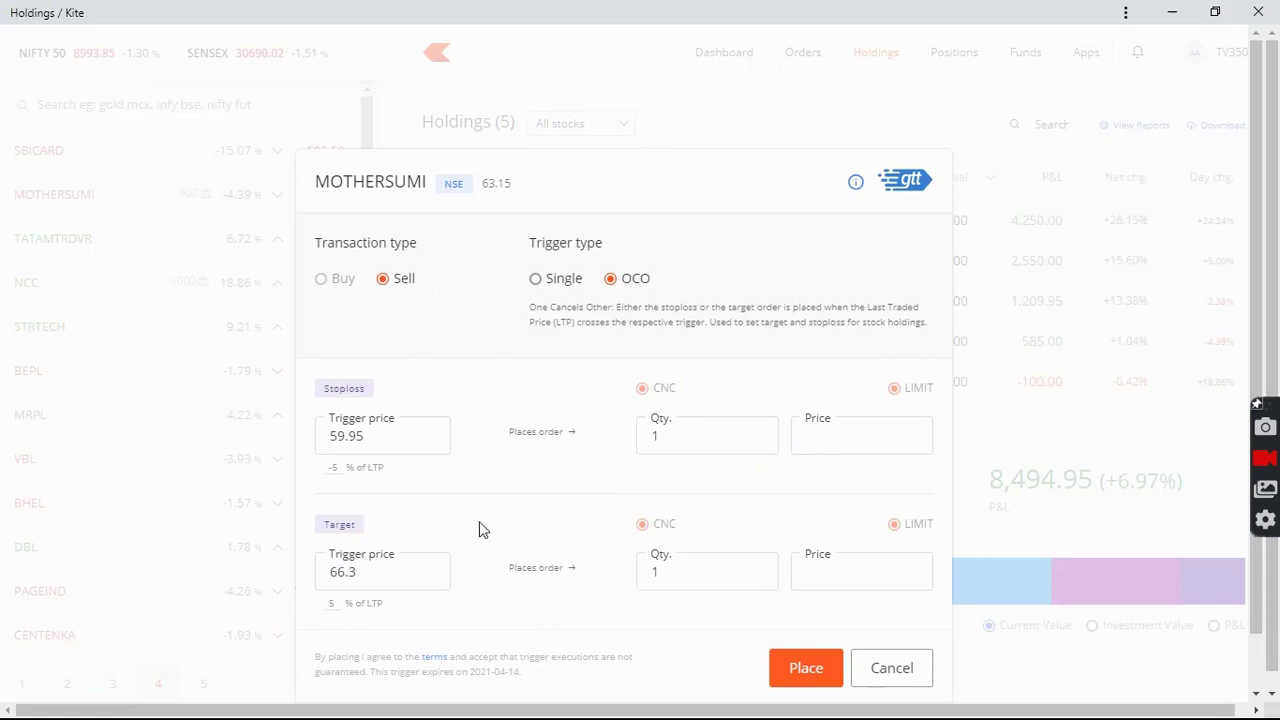
Set both OCO quantities to 250, with a stoploss price of 55 and a target price of 70.
left_click(384, 437)
key("Tab")
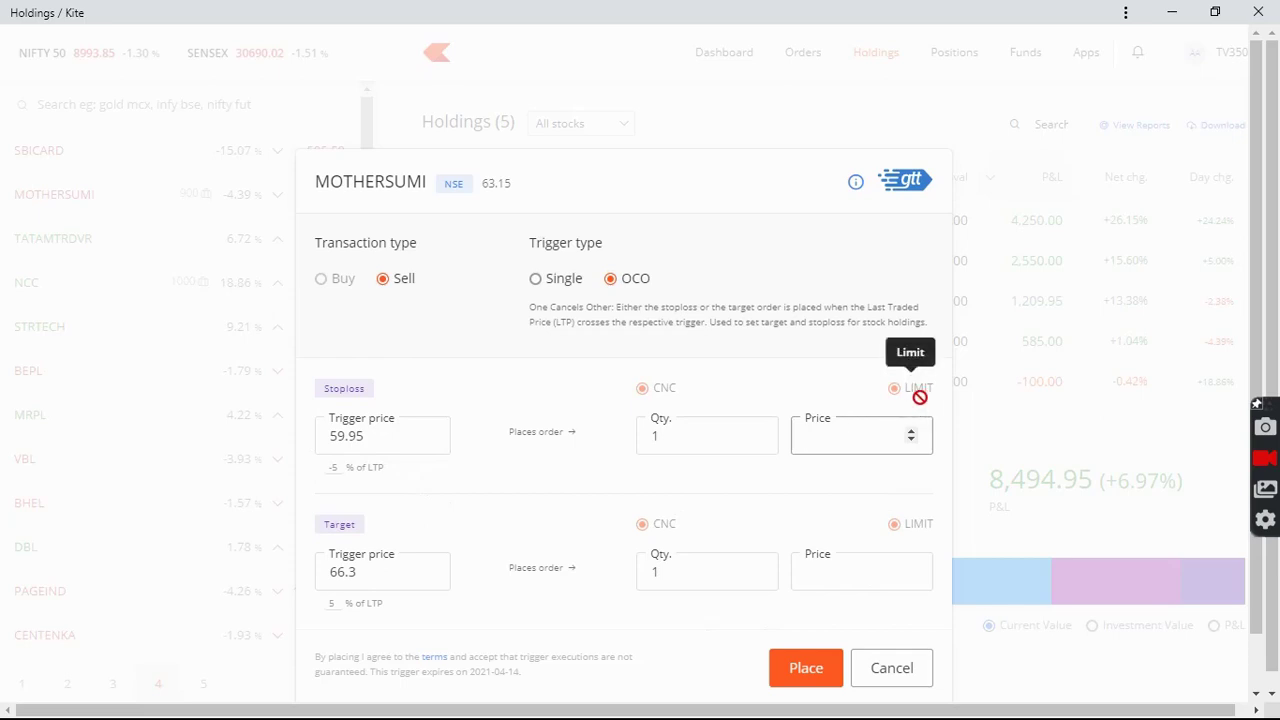
type("55")
key("shift+Tab")
type("2")
left_click(668, 585)
type("25")
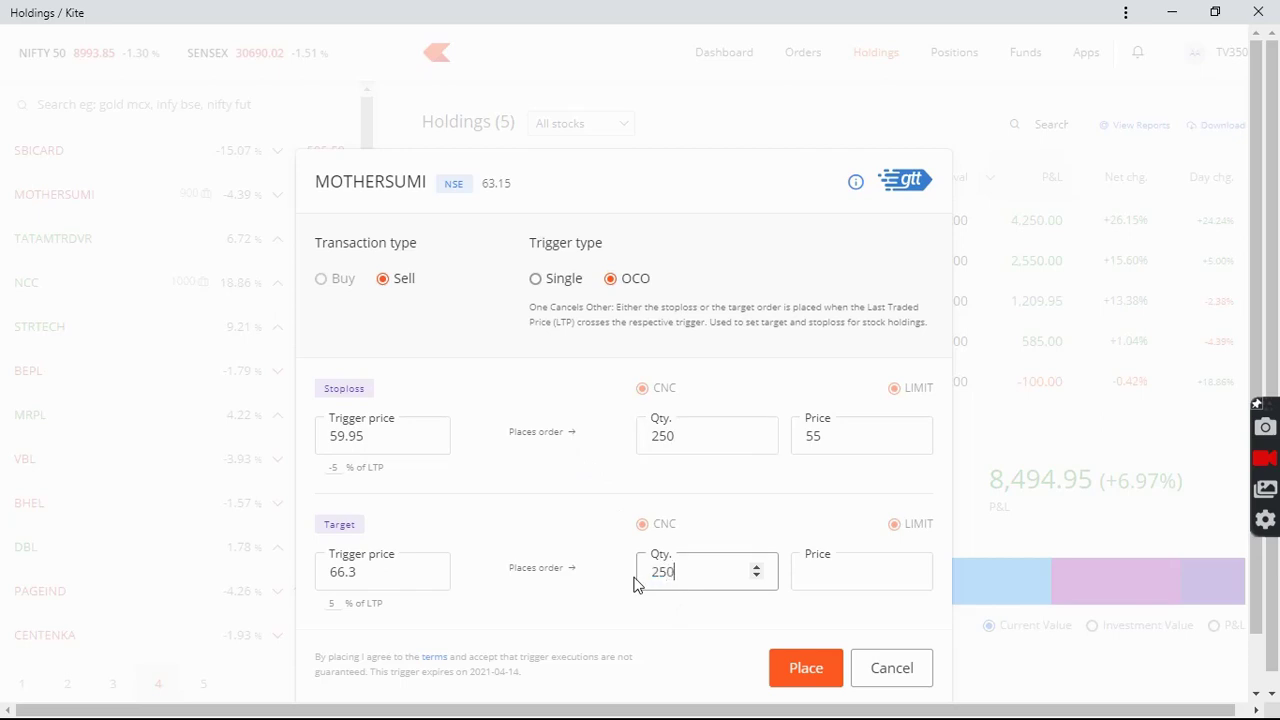
left_click(868, 575)
type("70")
left_click(852, 483)
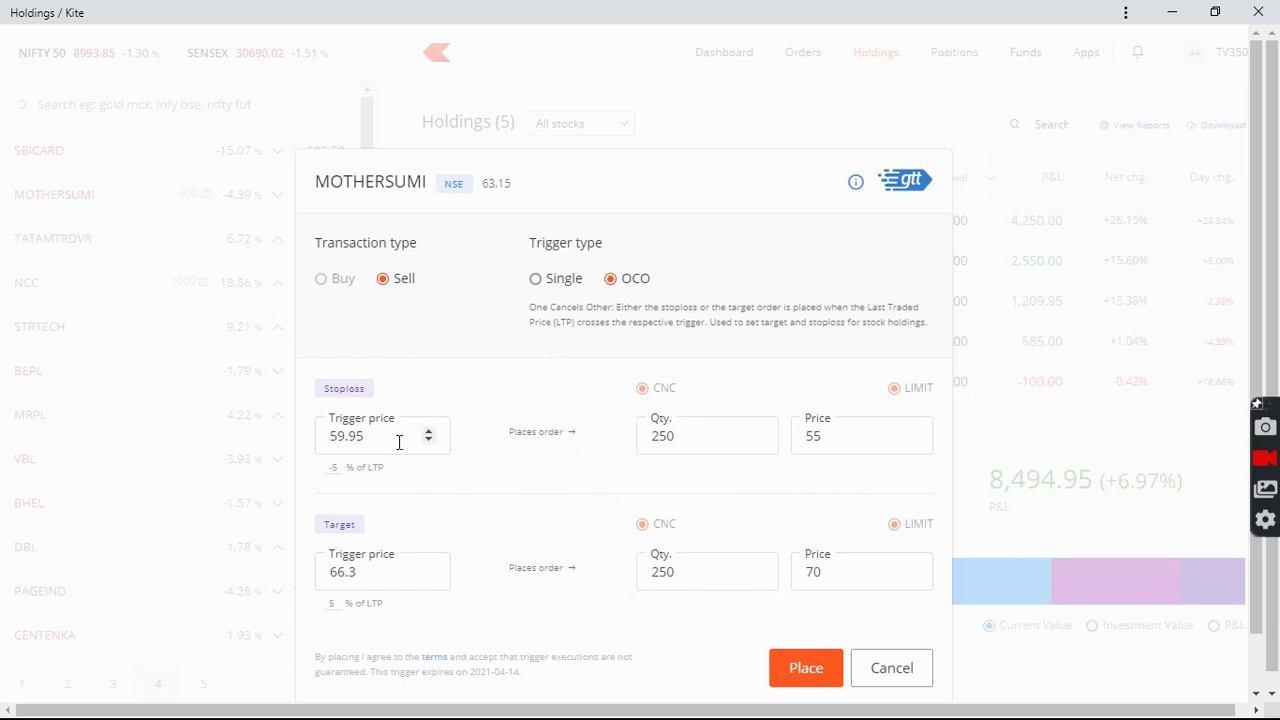
Set the stoploss trigger price to 57 and the target trigger price to 68, and place the OCO order.
left_click_drag(392, 443, 323, 446)
type("5")
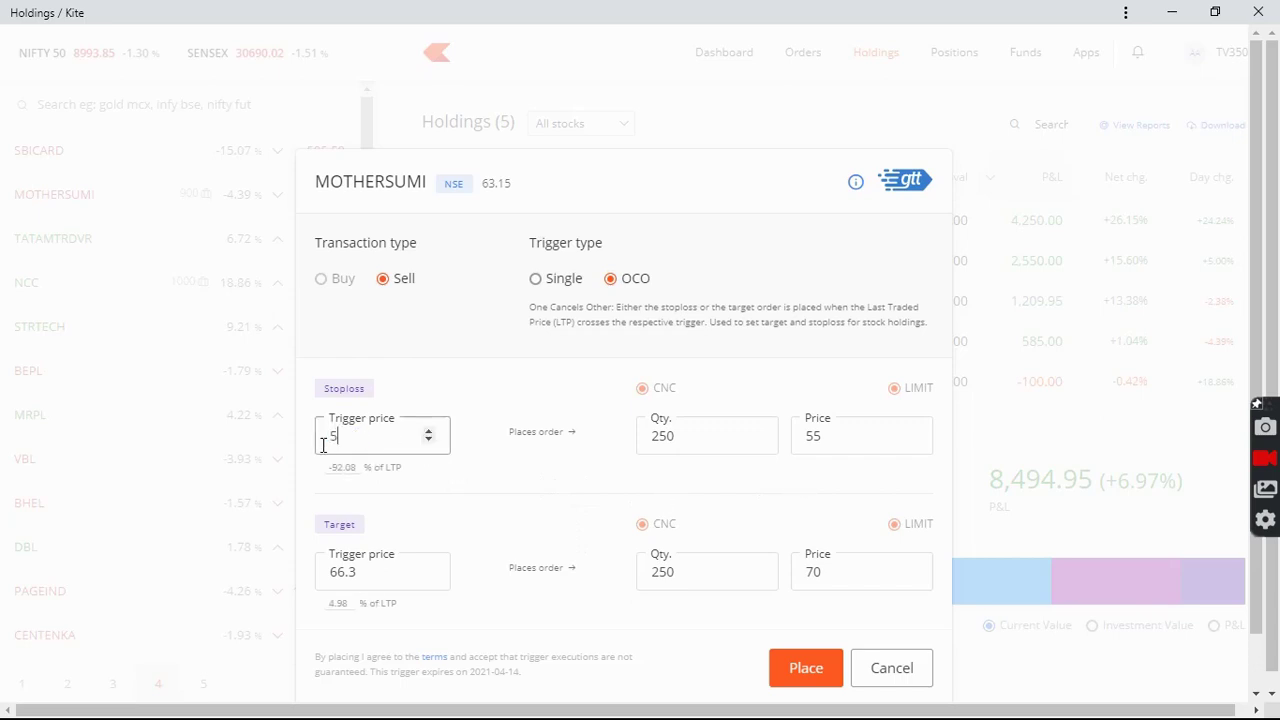
type("7")
left_click_drag(350, 574, 275, 585)
type("68")
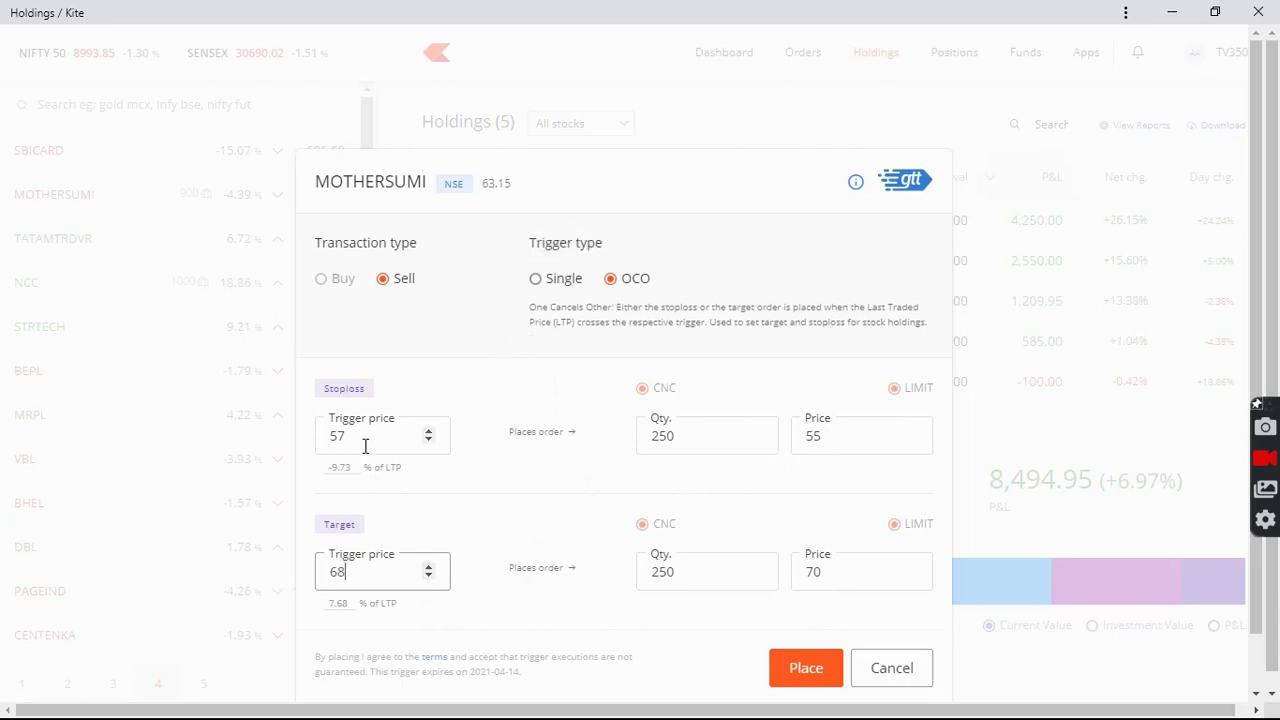
left_click(798, 664)
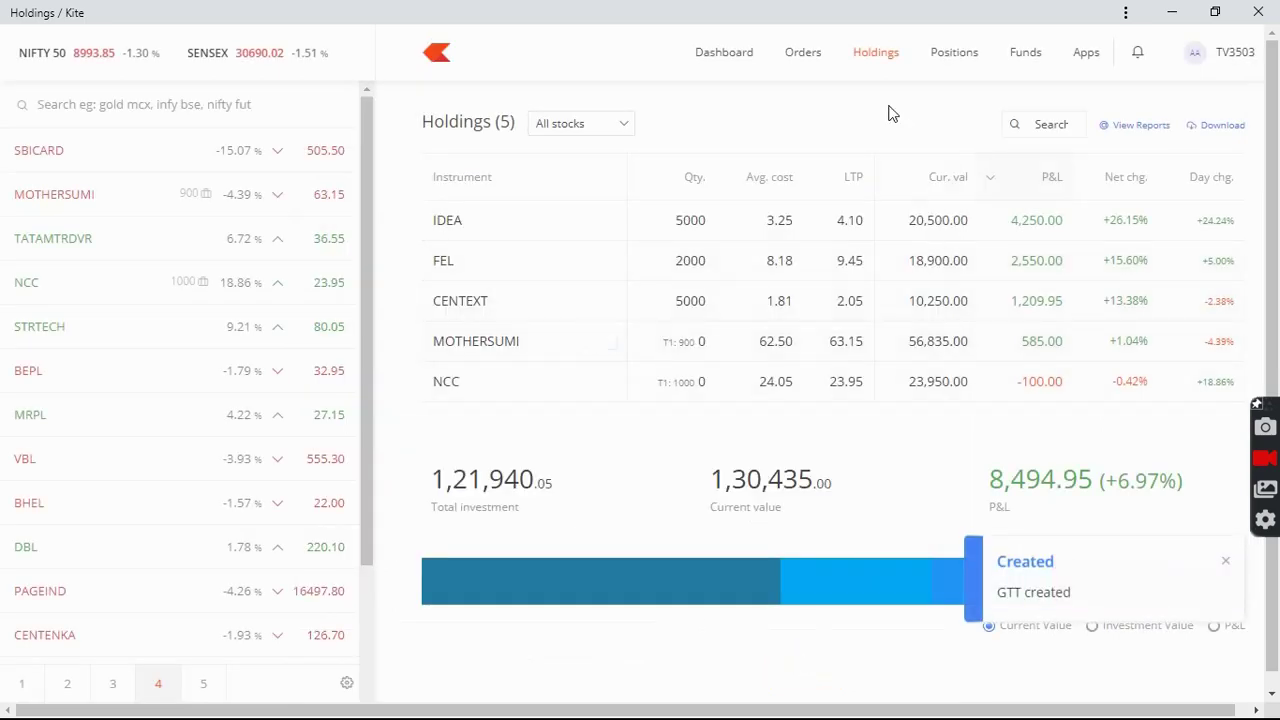
Open the list of GTT orders to check the MOTHERSUMI OCO sell entry.
left_click(810, 64)
left_click(502, 108)
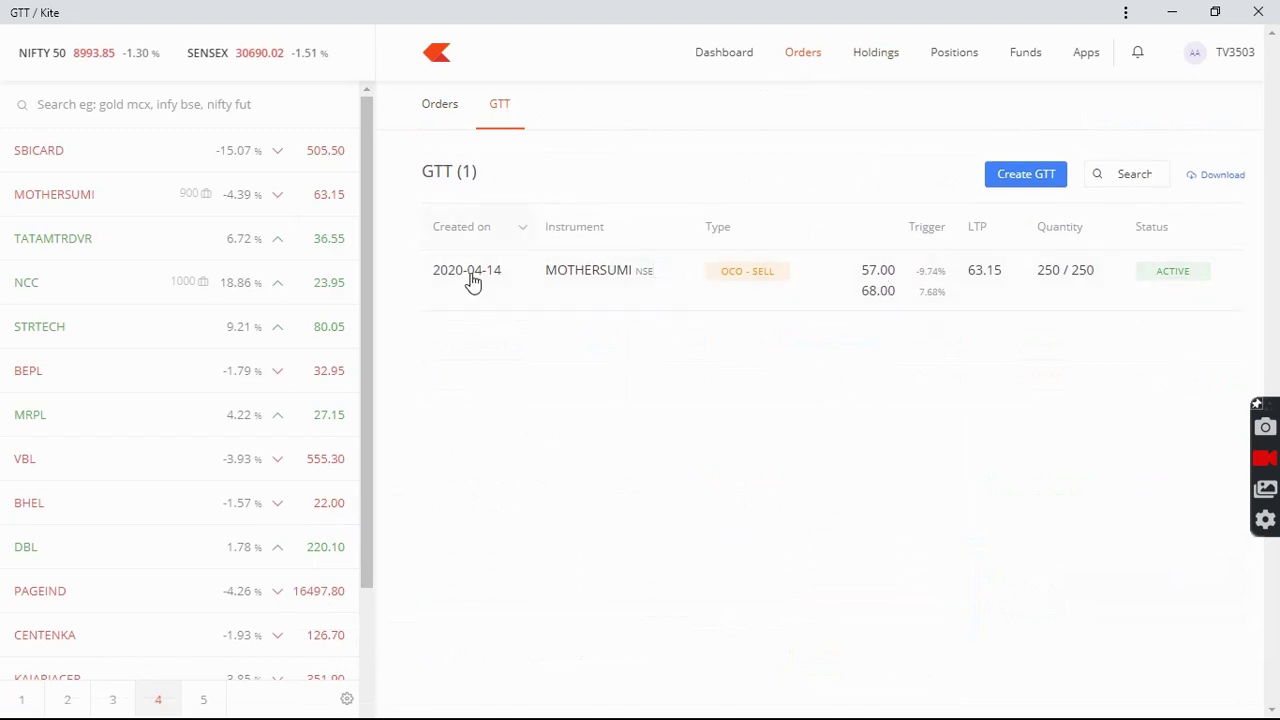
mouse_move(903, 309)
Open the MOTHERSUMI OCO GTT for modification, review its target and stoploss trigger prices, and submit the form.
left_click(669, 271)
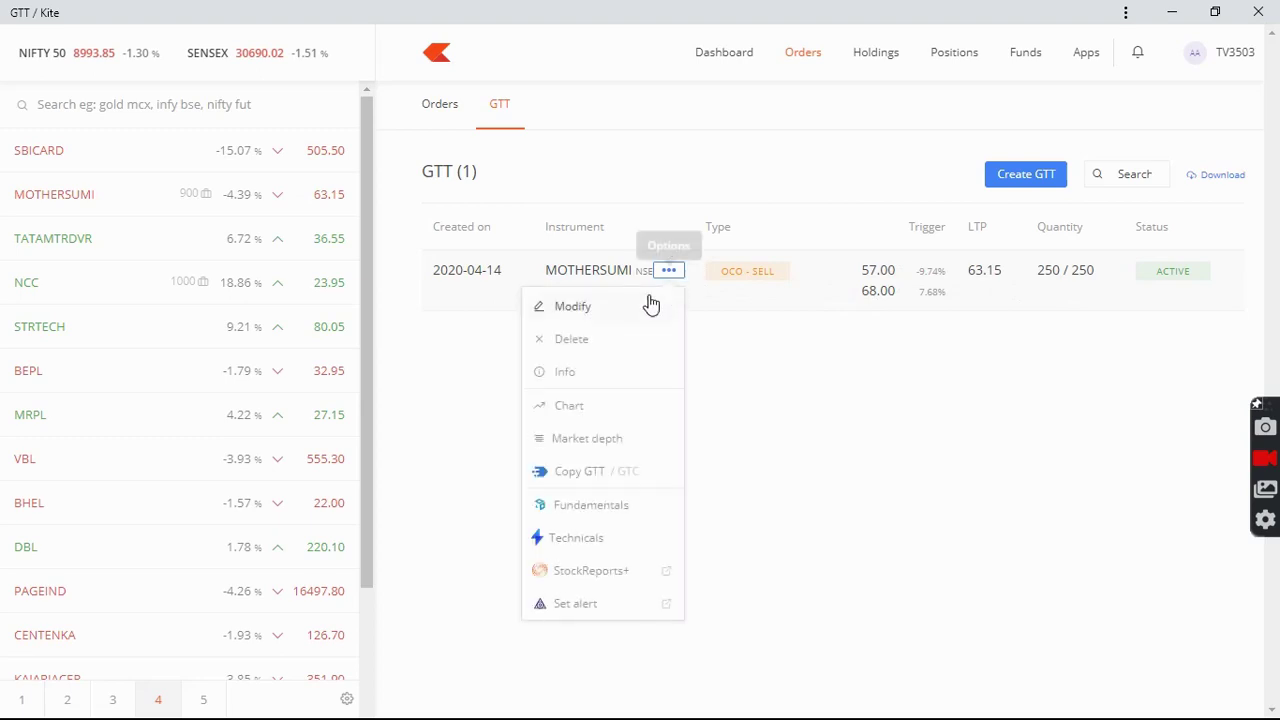
left_click(646, 307)
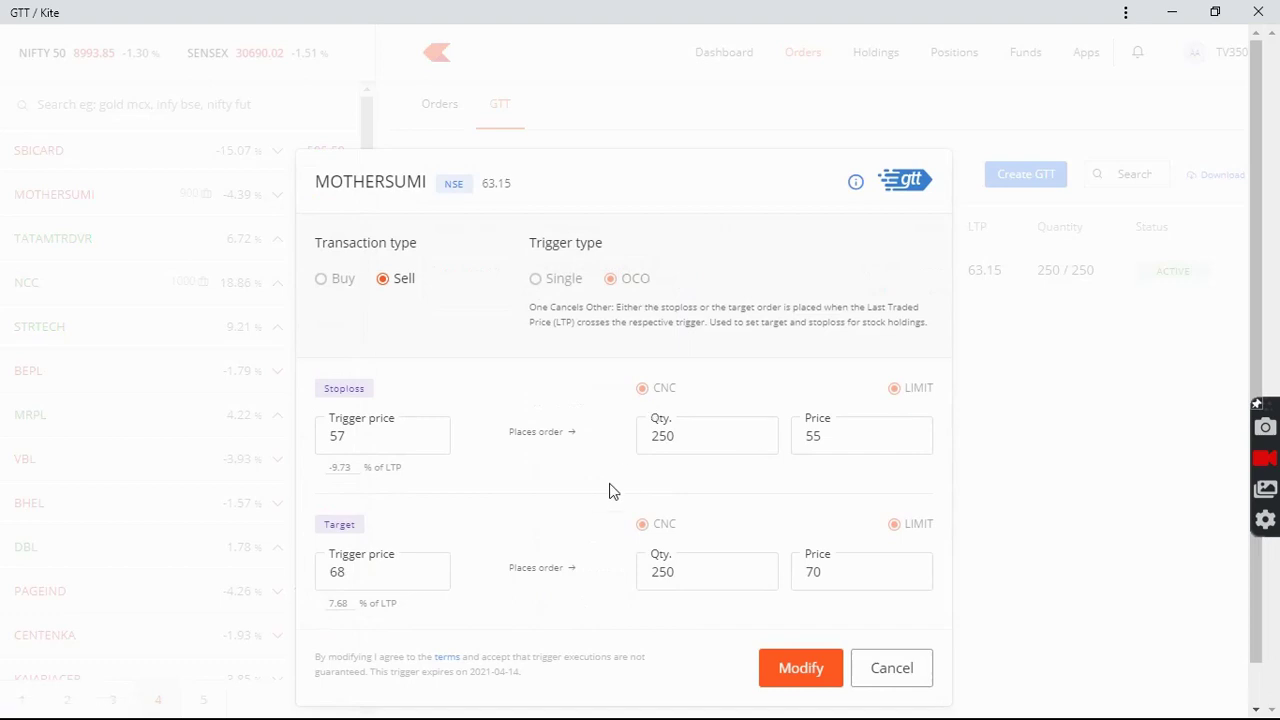
left_click_drag(366, 572, 340, 572)
left_click_drag(371, 445, 310, 455)
left_click(791, 668)
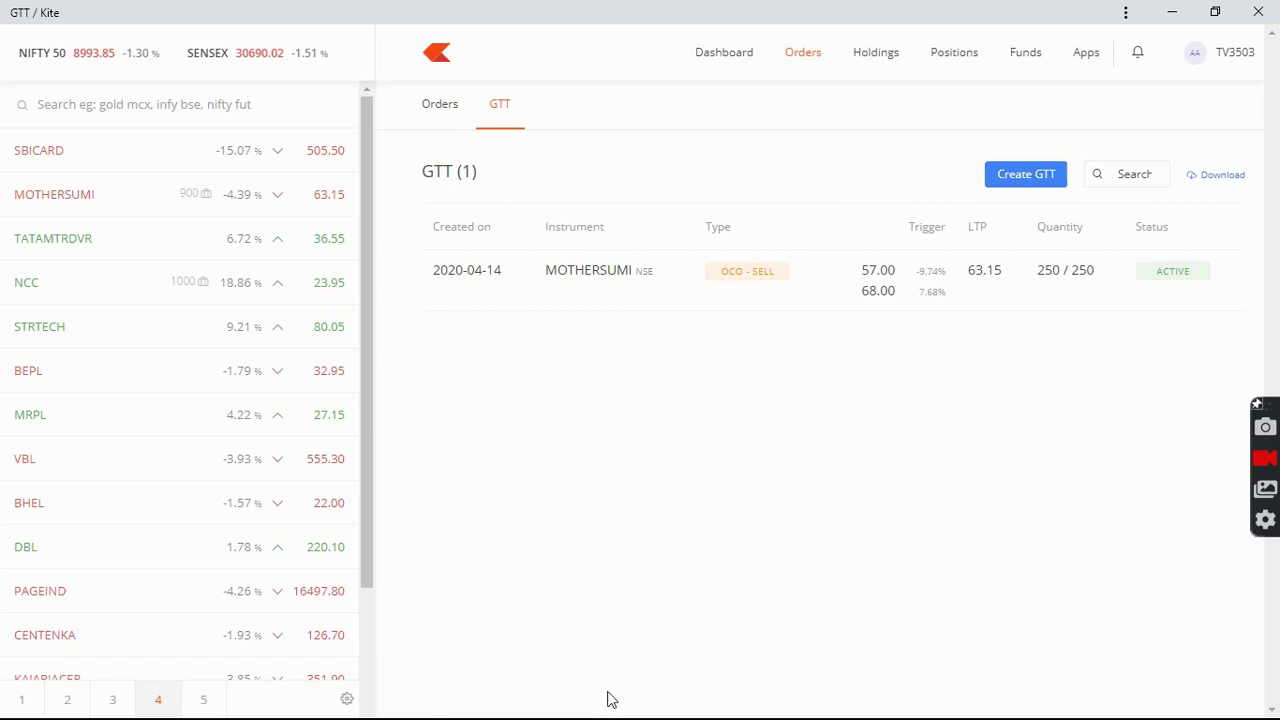
Switch to Paint and add a green "57" label at the left end of the stop loss trigger line.
key("super")
left_click(663, 703)
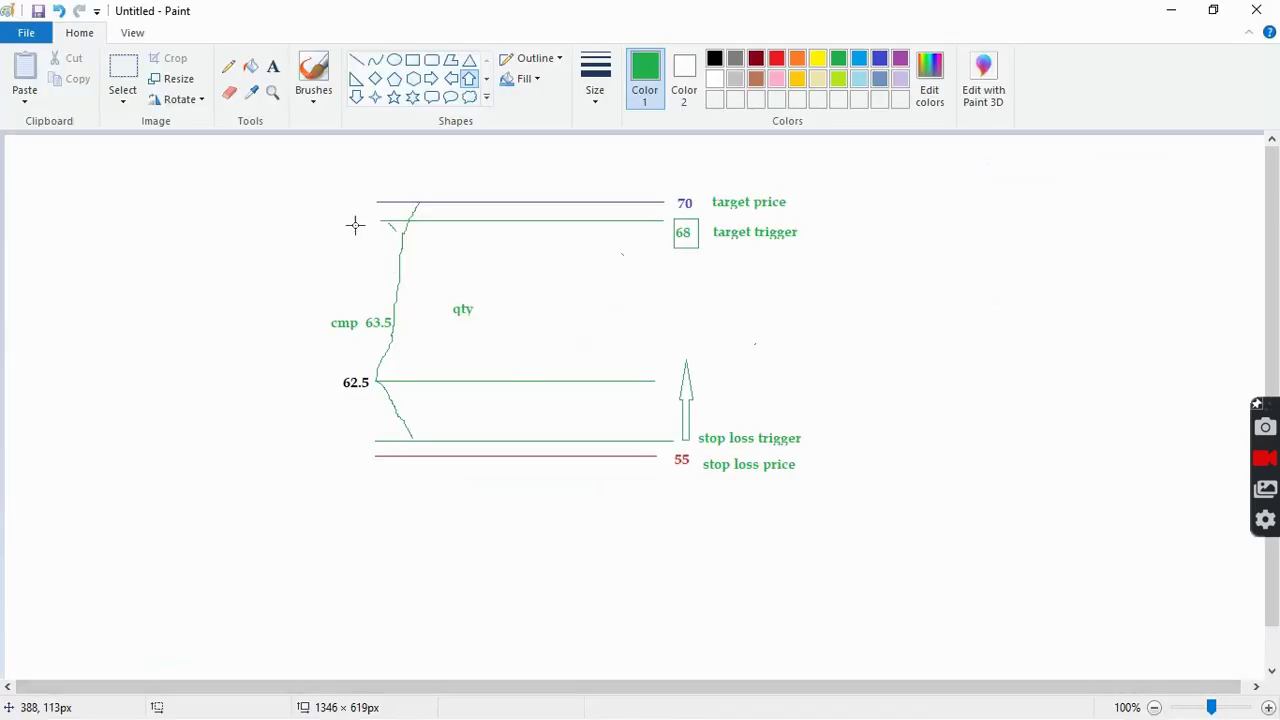
left_click(229, 69)
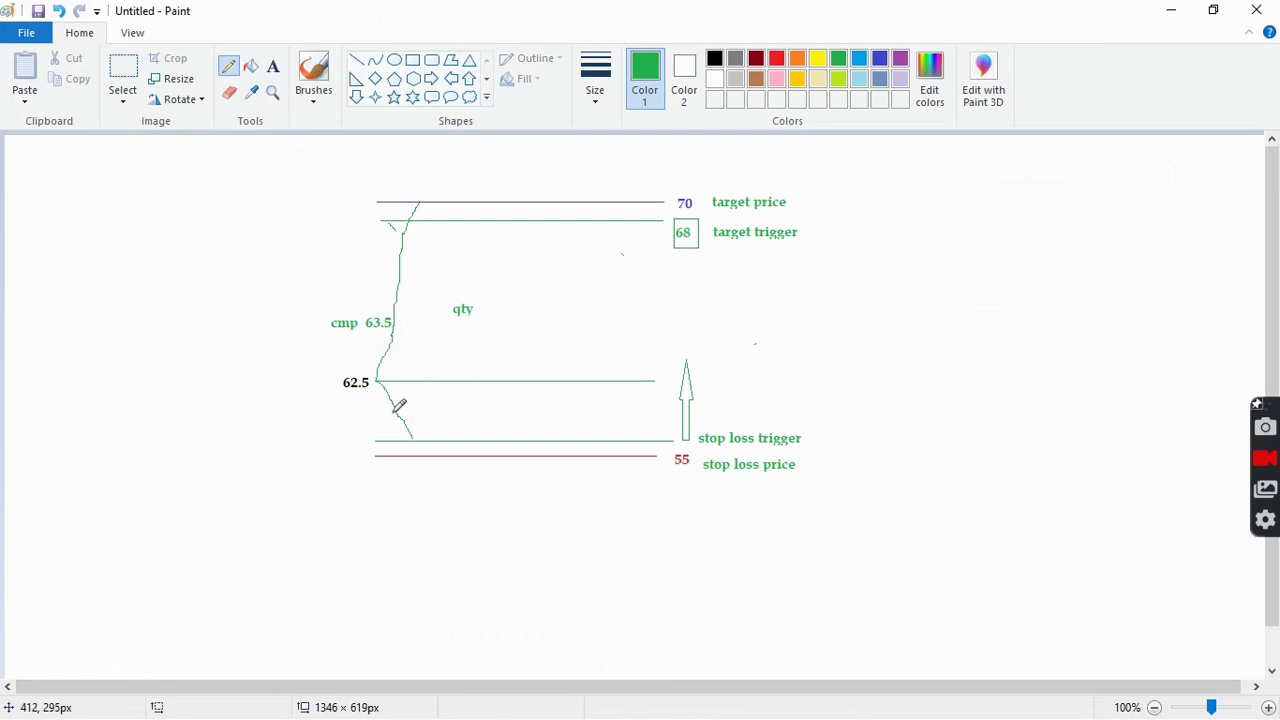
left_click(272, 68)
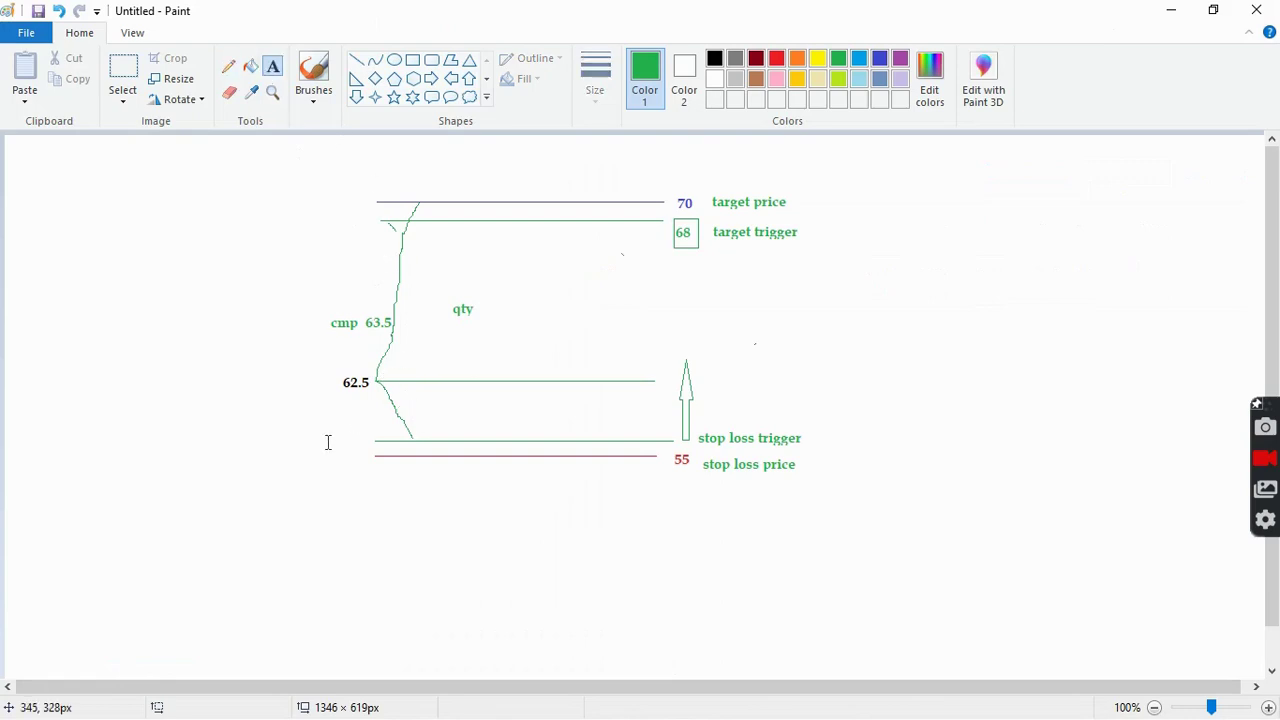
left_click(326, 440)
type("57")
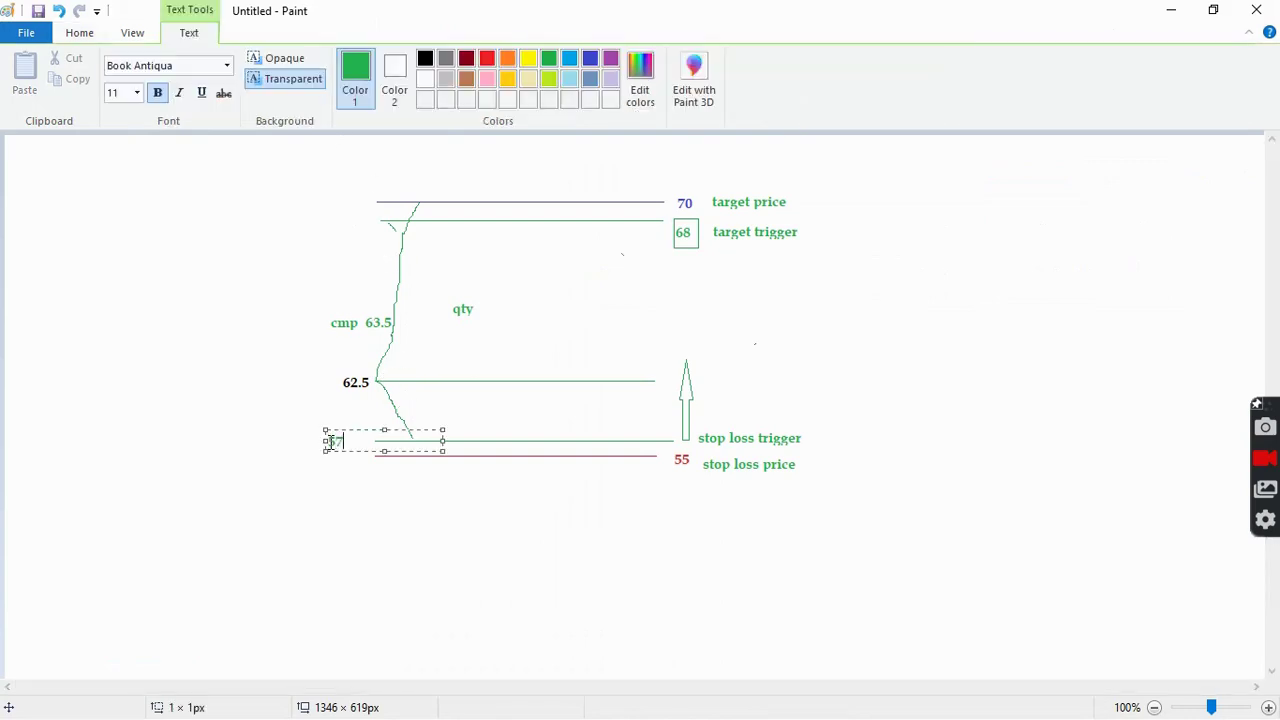
left_click(508, 300)
Extend the pencil-drawn price path past the 57 line toward the 55 line, and return to Kite.
left_click(228, 66)
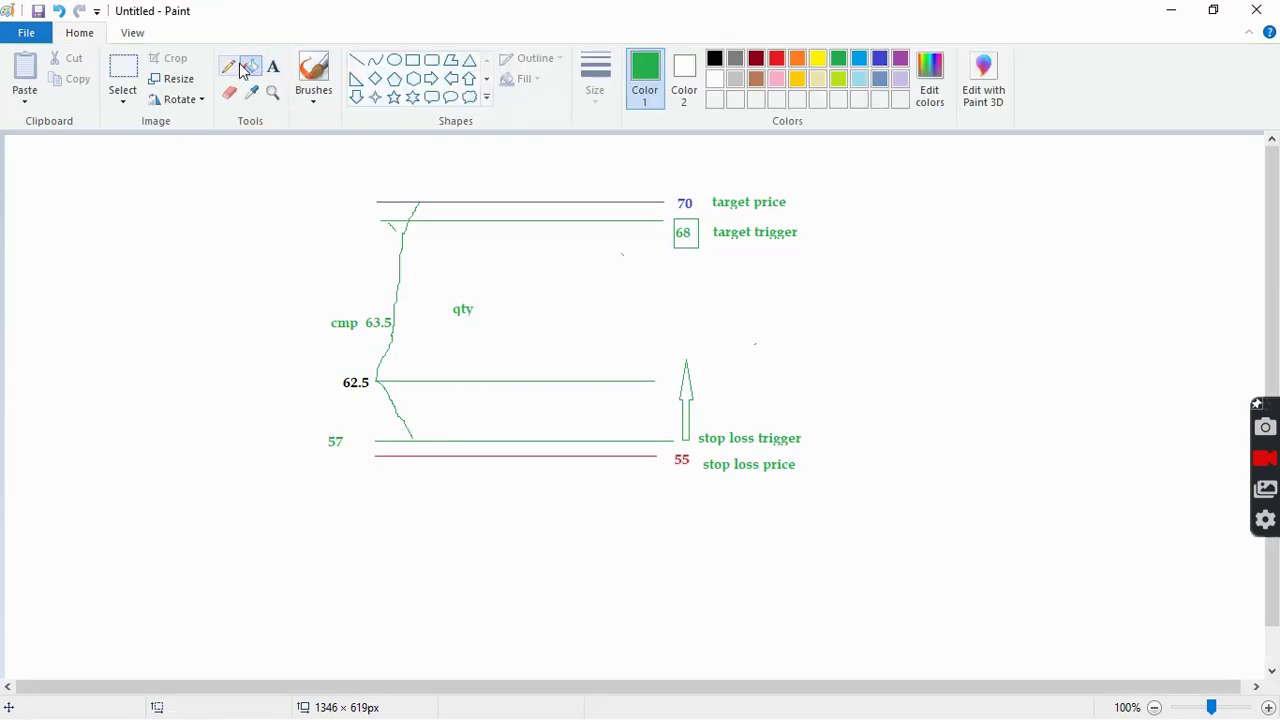
left_click_drag(413, 432, 421, 442)
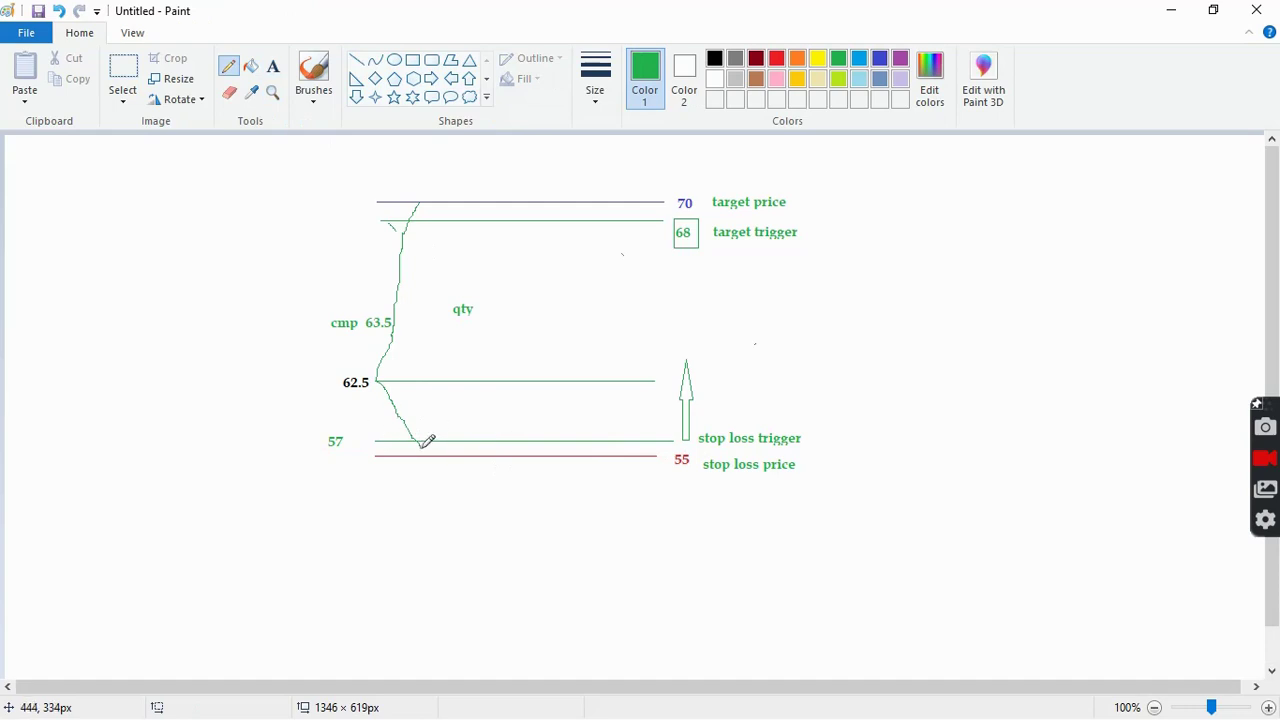
left_click_drag(422, 447, 429, 447)
left_click(272, 66)
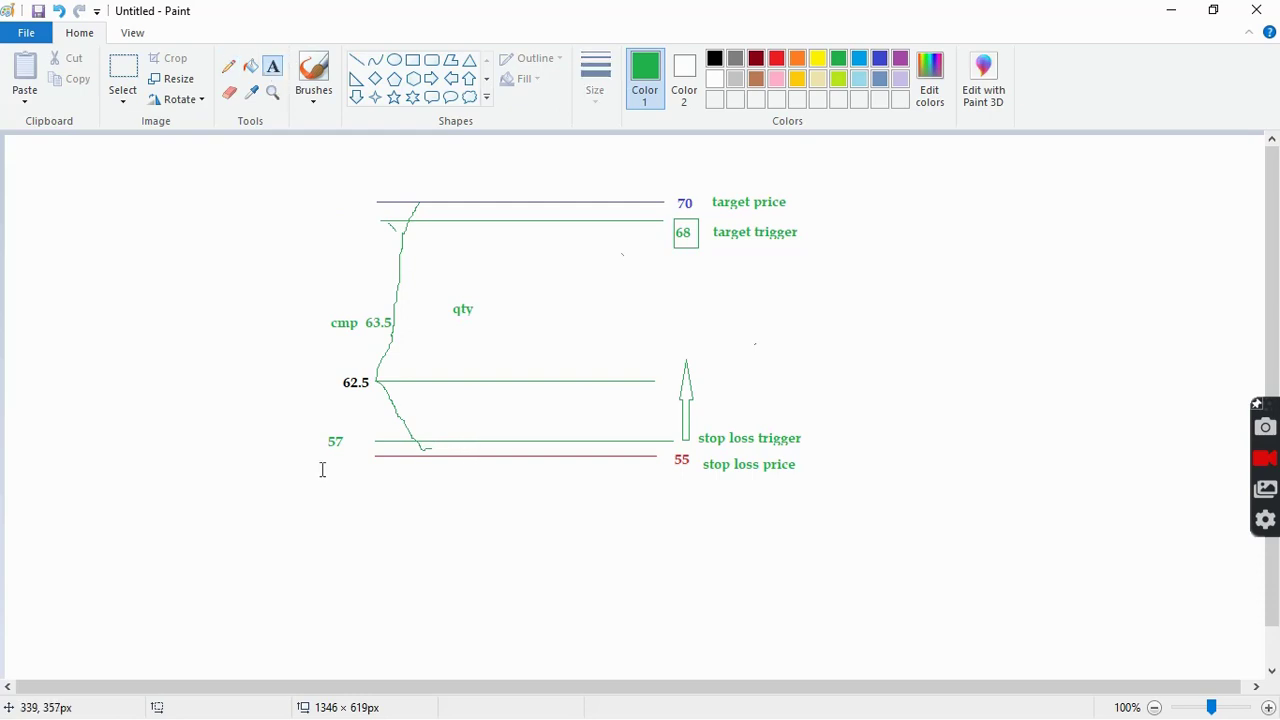
left_click(231, 67)
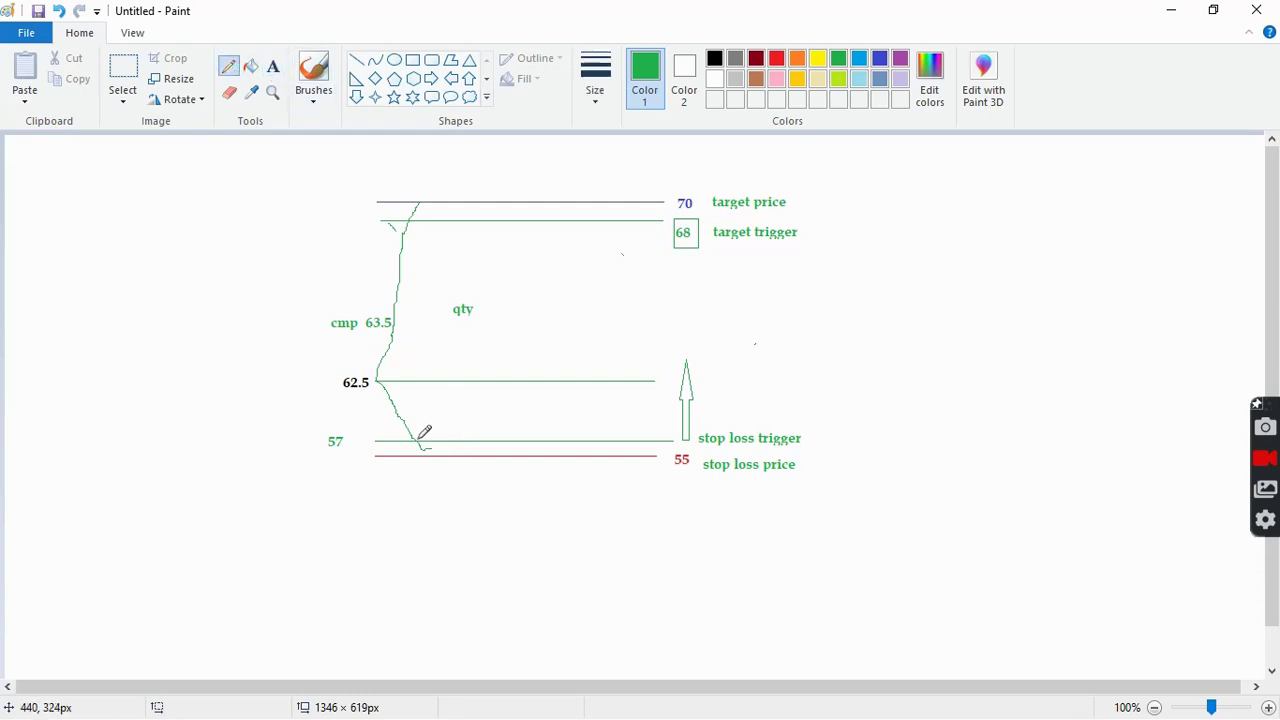
left_click_drag(420, 440, 440, 452)
mouse_move(433, 430)
left_mouse_down()
mouse_move(452, 431)
mouse_move(457, 470)
left_mouse_up()
left_click(1183, 14)
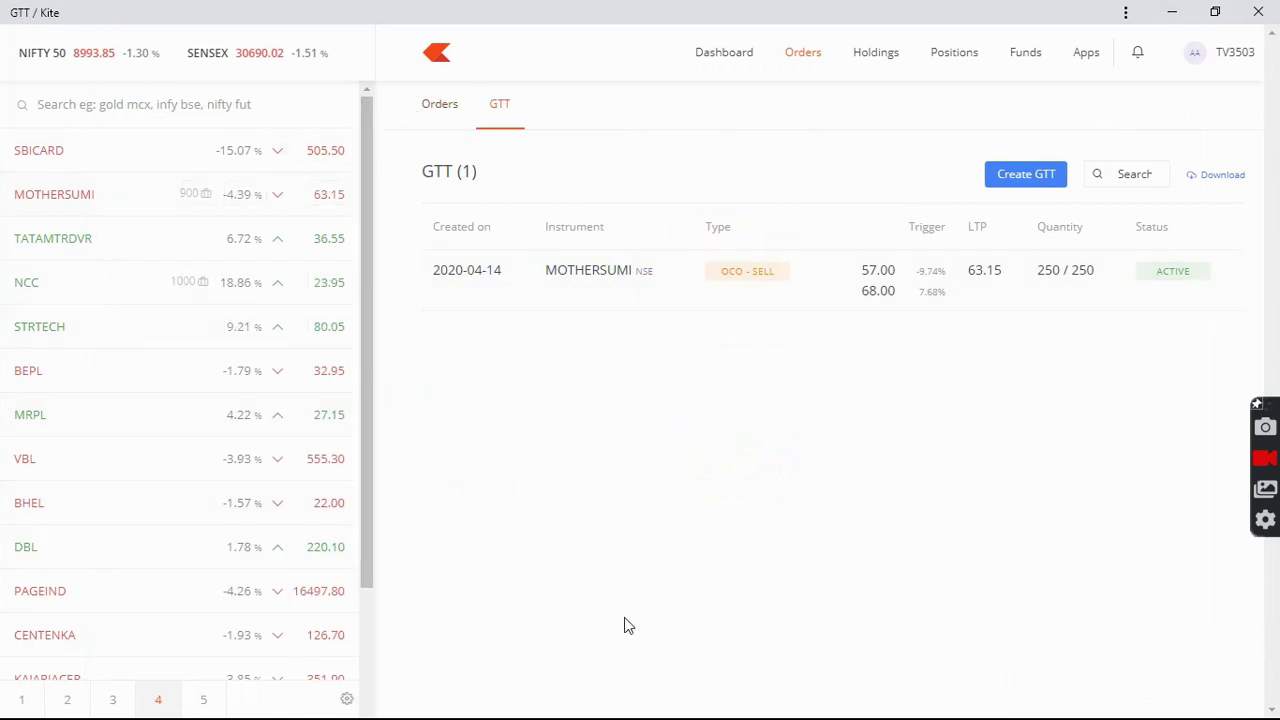